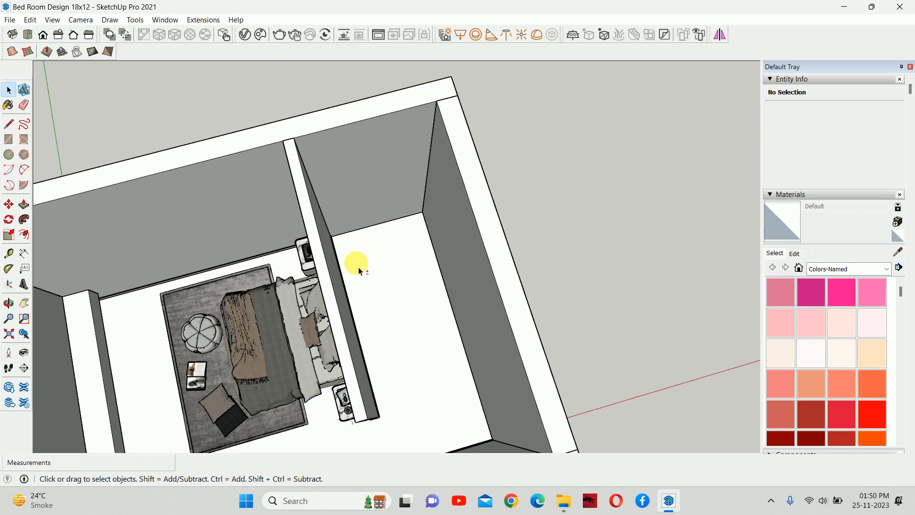
# Examine the first bedroom's layout, including the bed, partition wall, low shelf, door and window, from above and outside.
pyautogui.moveTo(358, 270); pyautogui.dragTo(341, 208, button='middle')
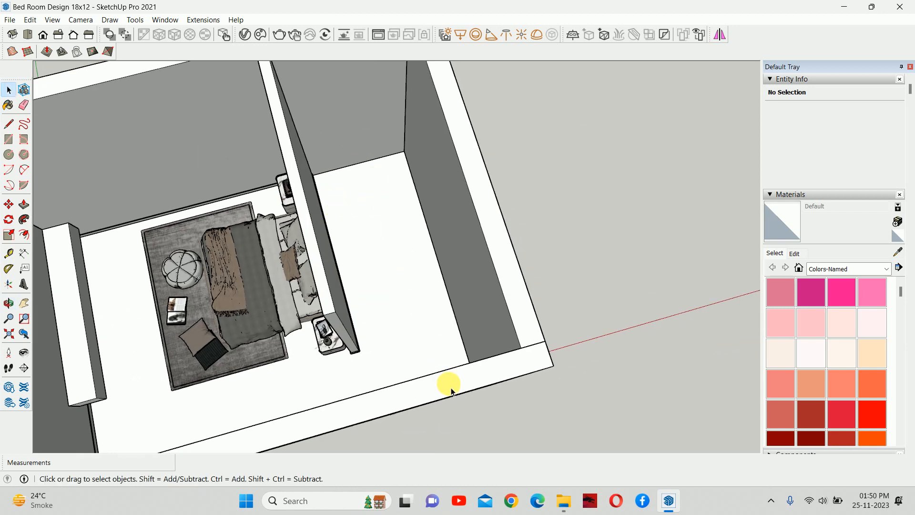
pyautogui.keyDown('shift'); pyautogui.moveTo(366, 194); pyautogui.dragTo(401, 257, button='middle'); pyautogui.keyUp('shift')
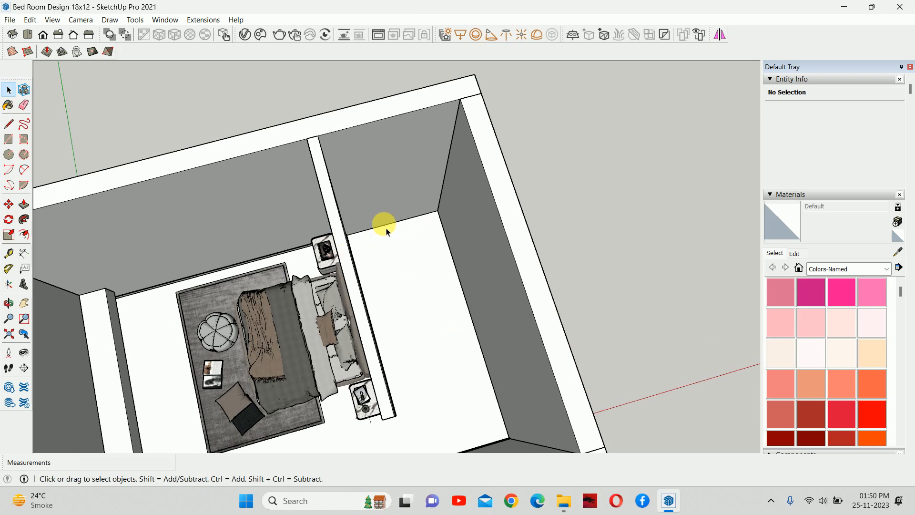
pyautogui.moveTo(387, 232); pyautogui.dragTo(492, 199, button='middle')
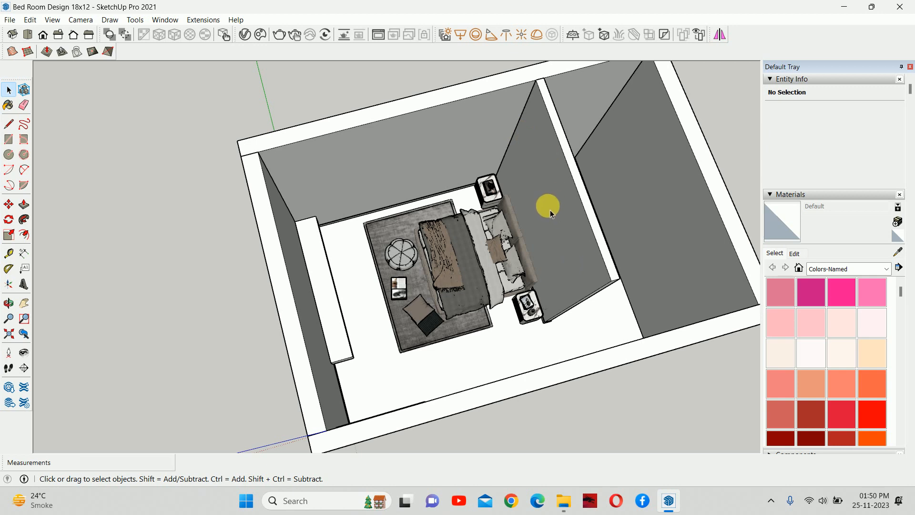
pyautogui.moveTo(540, 201); pyautogui.dragTo(466, 273, button='middle')
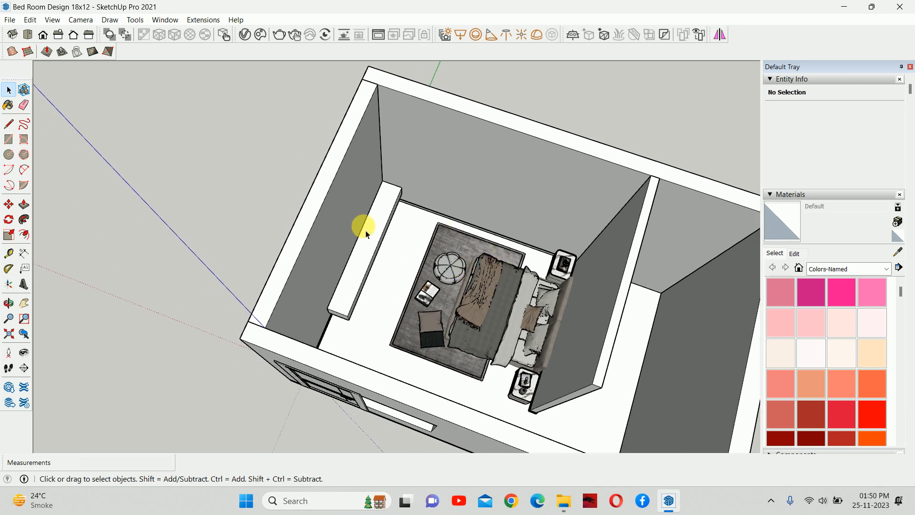
pyautogui.moveTo(366, 233); pyautogui.dragTo(253, 216, button='middle')
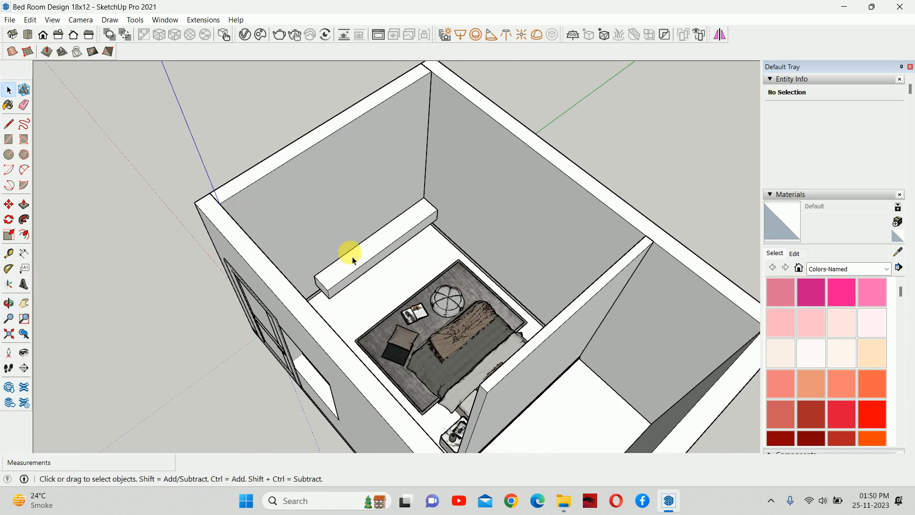
pyautogui.moveTo(344, 299); pyautogui.dragTo(407, 212, button='middle')
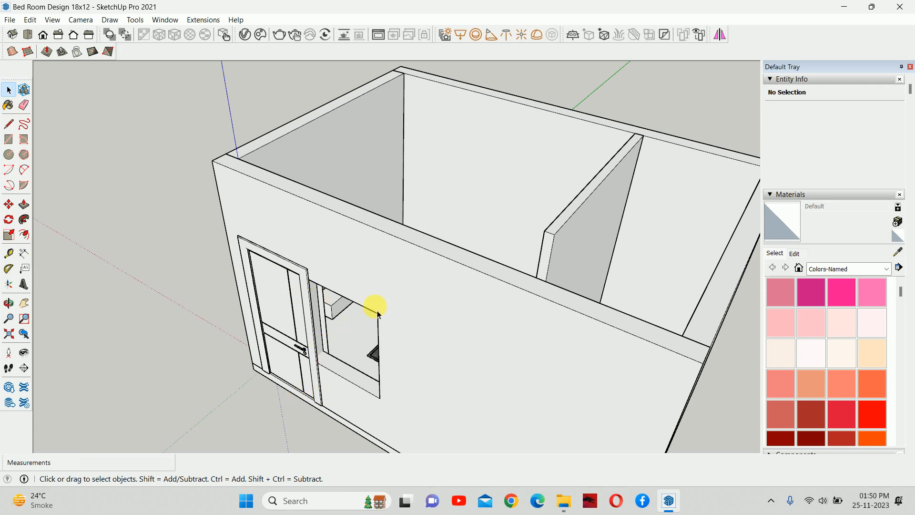
pyautogui.moveTo(374, 306); pyautogui.dragTo(494, 221, button='middle')
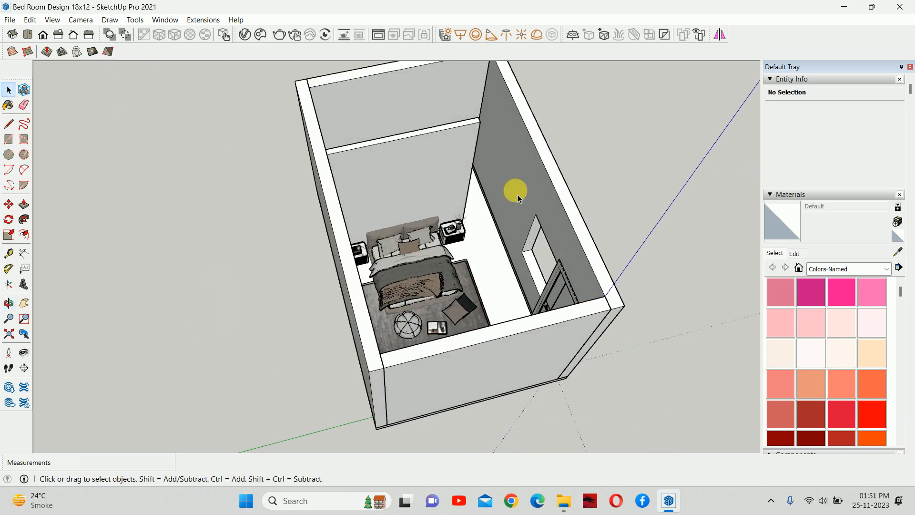
pyautogui.keyDown('shift'); pyautogui.moveTo(518, 195); pyautogui.dragTo(299, 201, button='middle'); pyautogui.keyUp('shift')
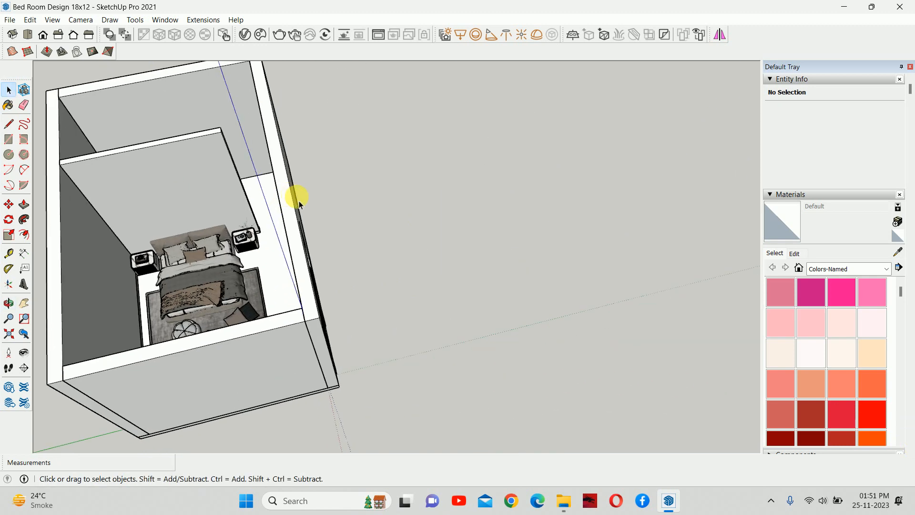
# Look over the three room variants along the red axis and focus on the middle one.
pyautogui.scroll(-4, 334, 201)
pyautogui.moveTo(408, 200); pyautogui.dragTo(207, 175, button='middle')
pyautogui.scroll(-2, 399, 167)
pyautogui.keyDown('shift'); pyautogui.moveTo(398, 168); pyautogui.dragTo(261, 385, button='middle'); pyautogui.keyUp('shift')
pyautogui.scroll(1, 267, 384)
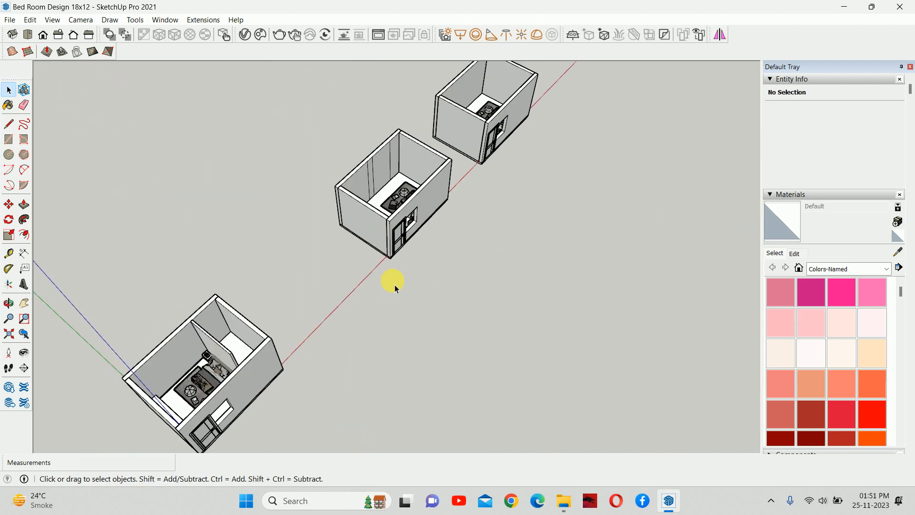
pyautogui.keyDown('shift'); pyautogui.moveTo(507, 203); pyautogui.dragTo(418, 339, button='middle'); pyautogui.keyUp('shift')
pyautogui.scroll(3, 379, 268)
pyautogui.scroll(2, 344, 278)
pyautogui.keyDown('shift'); pyautogui.moveTo(317, 335); pyautogui.dragTo(464, 176, button='middle'); pyautogui.keyUp('shift')
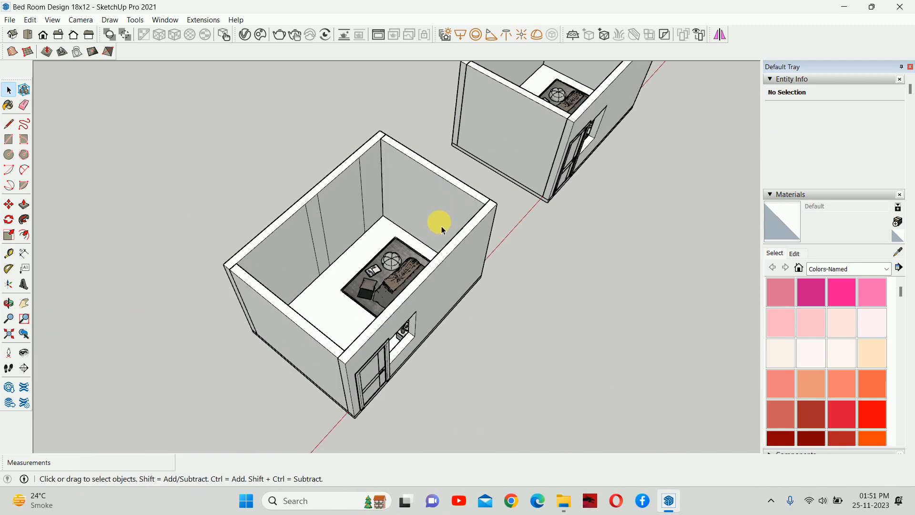
pyautogui.moveTo(439, 228); pyautogui.dragTo(149, 239, button='middle')
pyautogui.scroll(3, 434, 220)
pyautogui.scroll(3, 309, 192)
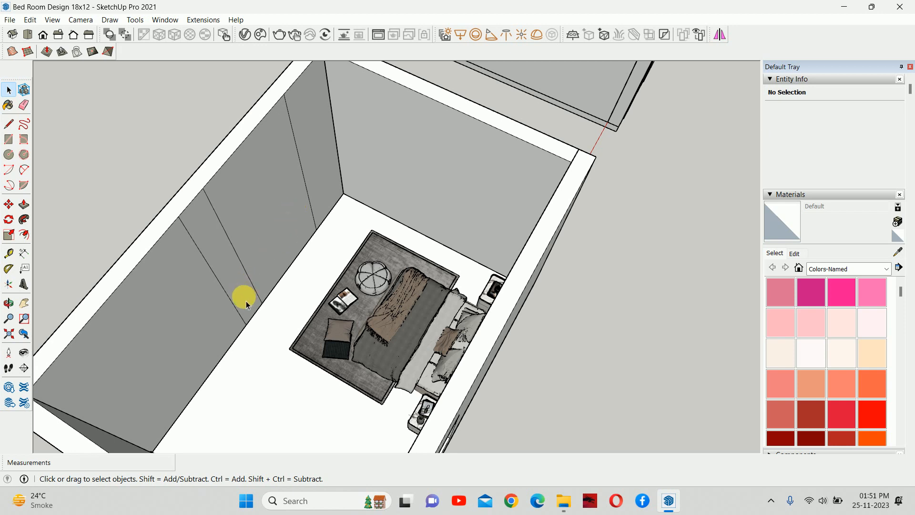
# Examine the middle room's bed placement relative to the door, window opening and opposite wall.
pyautogui.moveTo(241, 296); pyautogui.dragTo(283, 246, button='middle')
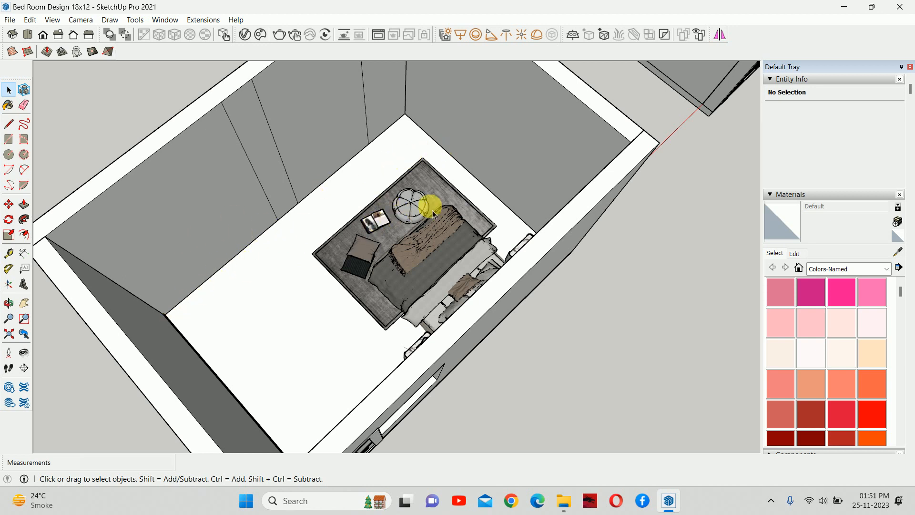
pyautogui.moveTo(419, 159); pyautogui.dragTo(488, 155, button='middle')
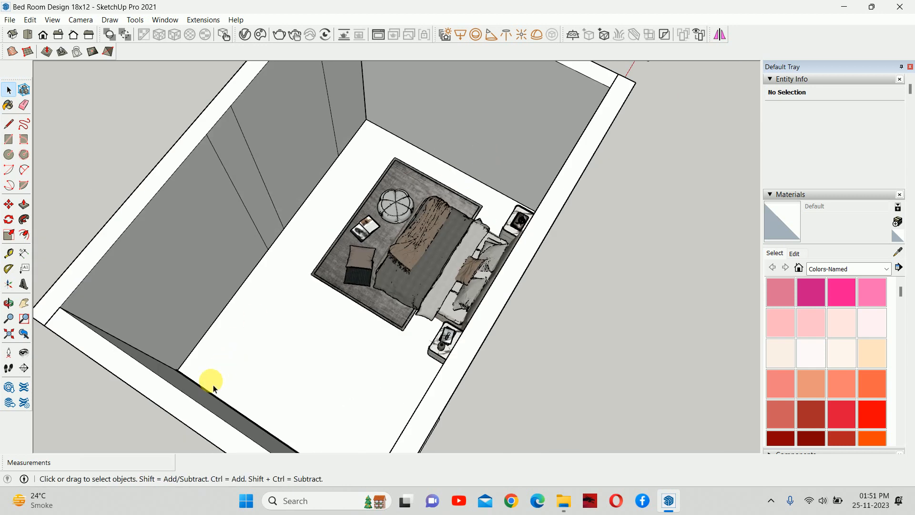
pyautogui.moveTo(278, 341); pyautogui.dragTo(372, 171, button='middle')
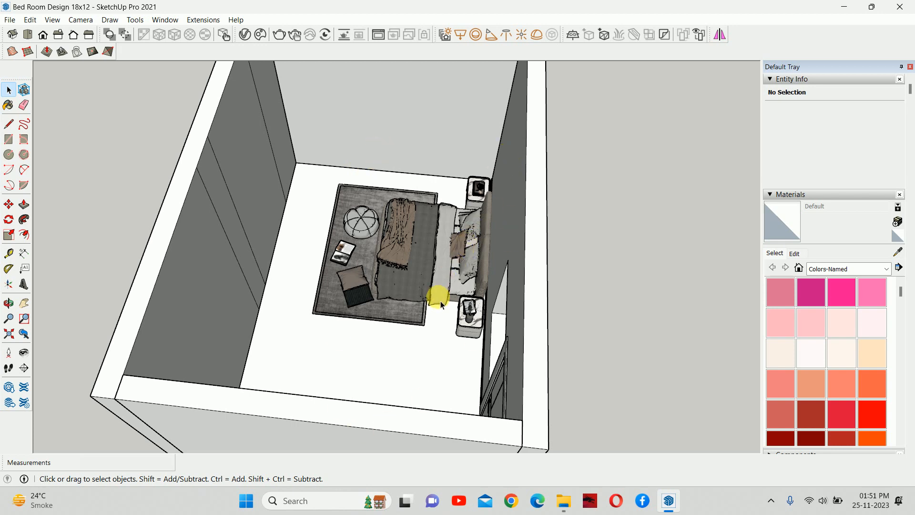
pyautogui.moveTo(447, 295); pyautogui.dragTo(589, 298, button='middle')
pyautogui.scroll(1, 545, 301)
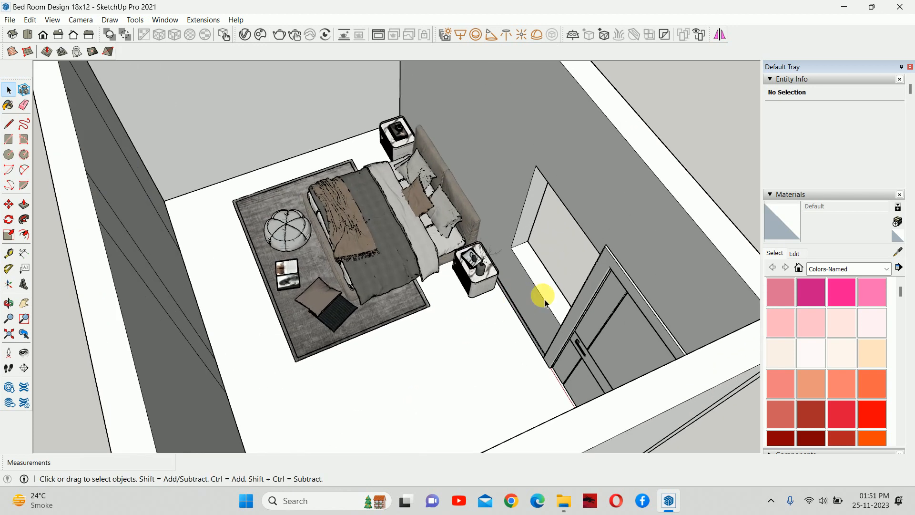
pyautogui.scroll(2, 553, 264)
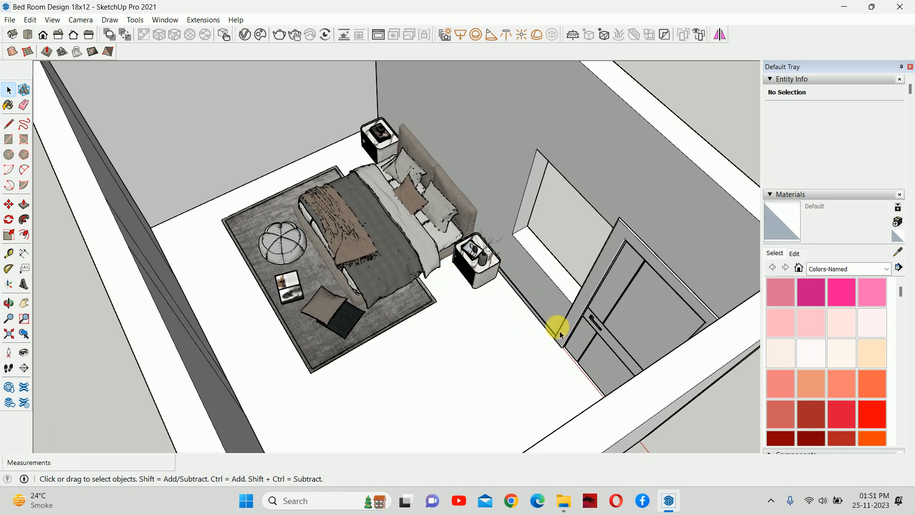
pyautogui.moveTo(560, 329); pyautogui.dragTo(423, 285, button='middle')
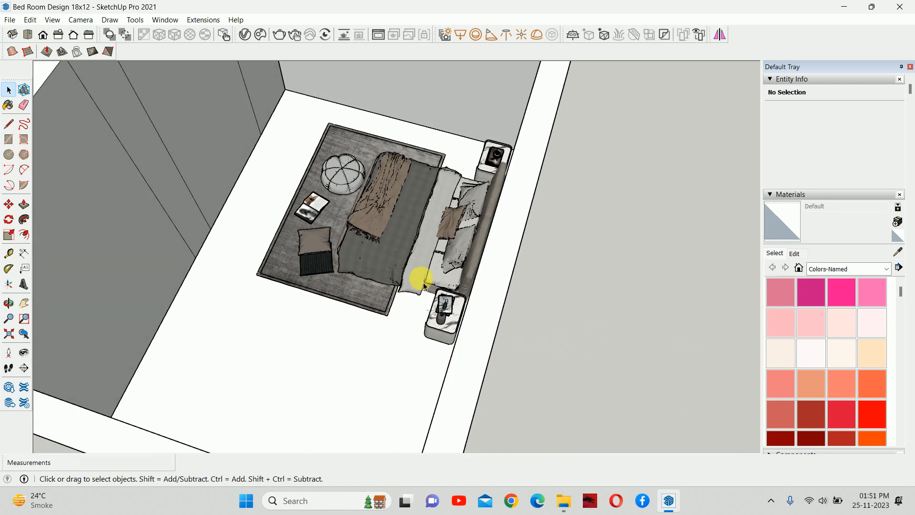
pyautogui.scroll(-5, 424, 285)
pyautogui.moveTo(476, 374)
pyautogui.mouseDown(button='middle')
pyautogui.moveTo(267, 366)
pyautogui.moveTo(425, 353)
pyautogui.moveTo(533, 324)
pyautogui.moveTo(453, 343)
pyautogui.moveTo(470, 380)
pyautogui.mouseUp(button='middle')
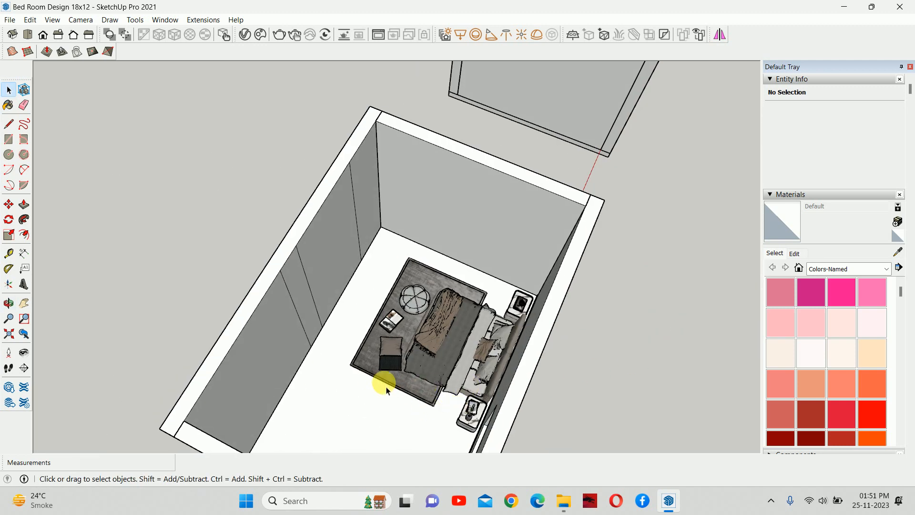
pyautogui.moveTo(478, 416); pyautogui.dragTo(551, 317, button='middle')
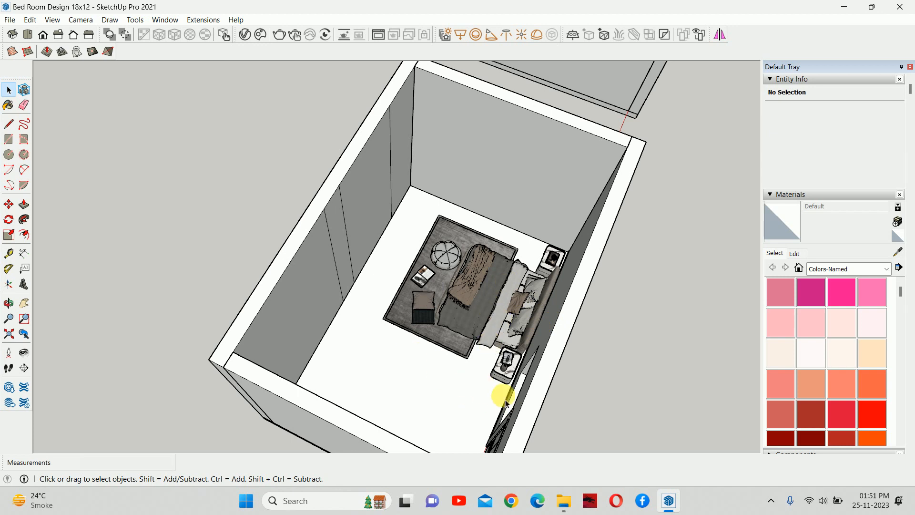
# Move the bed component in the third room by 9 along the headboard wall towards the window opening.
pyautogui.moveTo(522, 405); pyautogui.dragTo(469, 364, button='middle')
pyautogui.scroll(4, 474, 357)
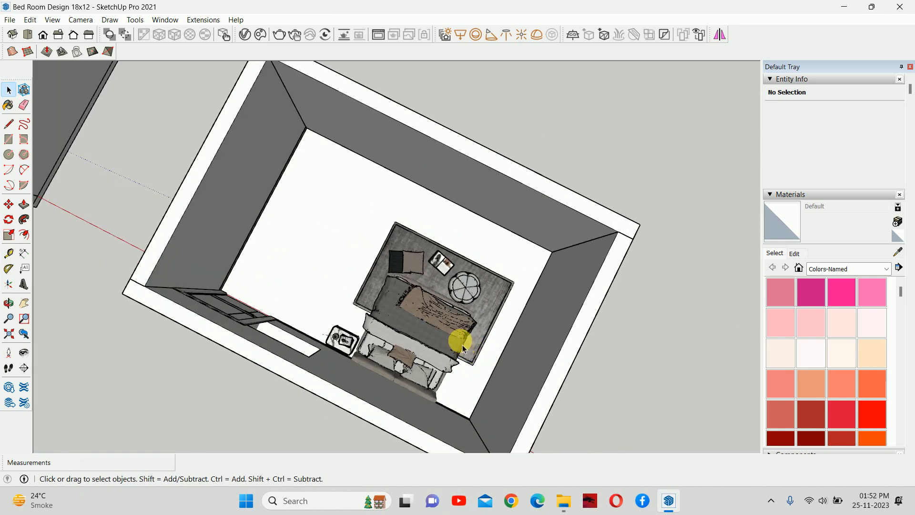
pyautogui.click(394, 367)
pyautogui.scroll(2, 363, 356)
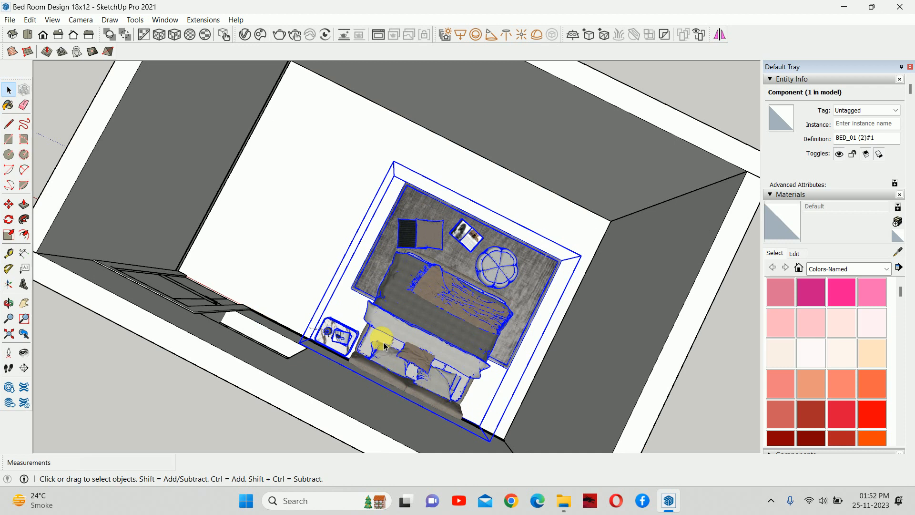
pyautogui.press('m')
pyautogui.click(307, 315)
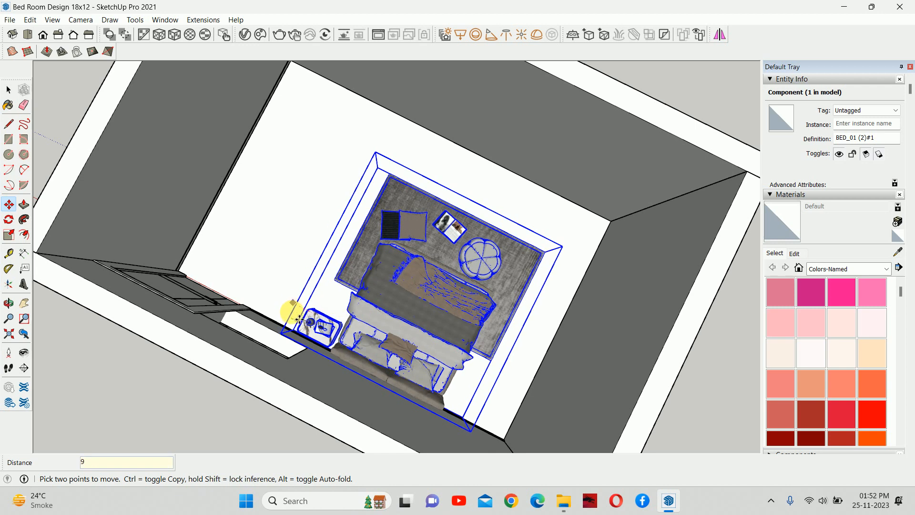
pyautogui.click(300, 316)
pyautogui.press('space')
pyautogui.click(696, 363)
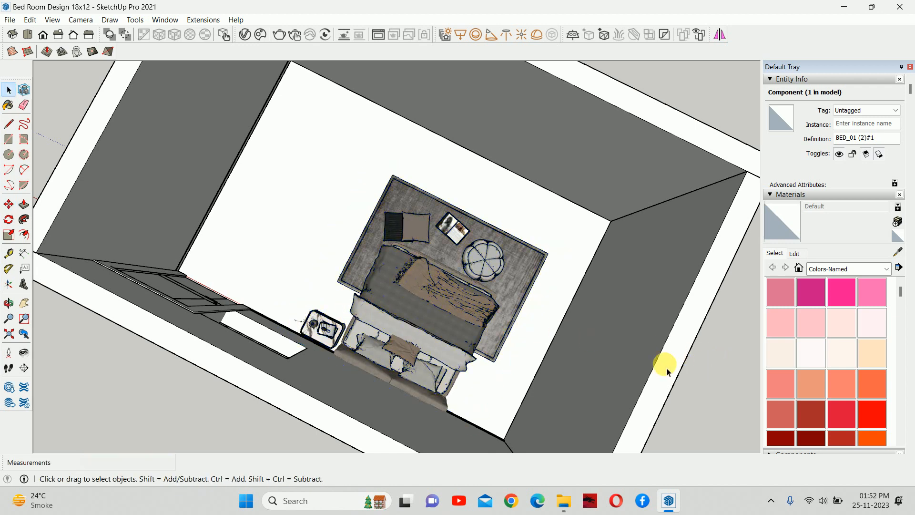
# Examine the third room's floor space around the bed, the end wall and the door.
pyautogui.moveTo(664, 363); pyautogui.dragTo(450, 326, button='middle')
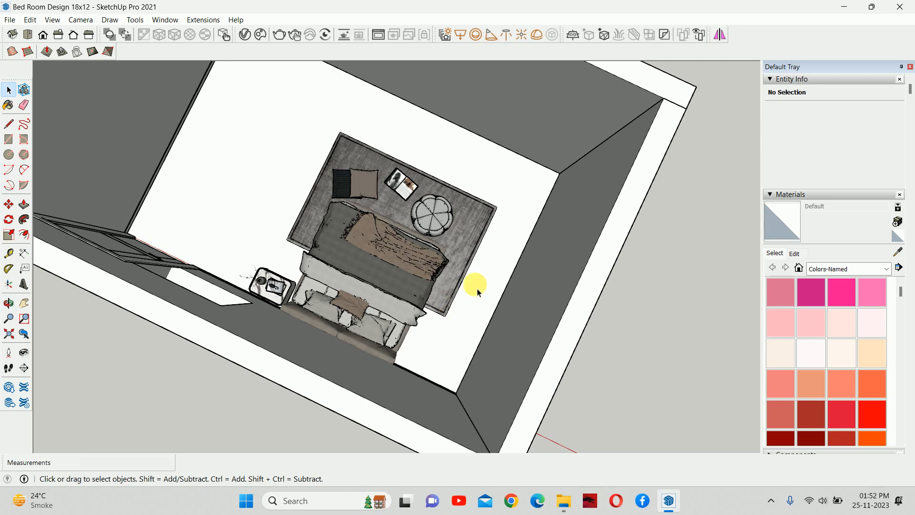
pyautogui.scroll(-3, 459, 340)
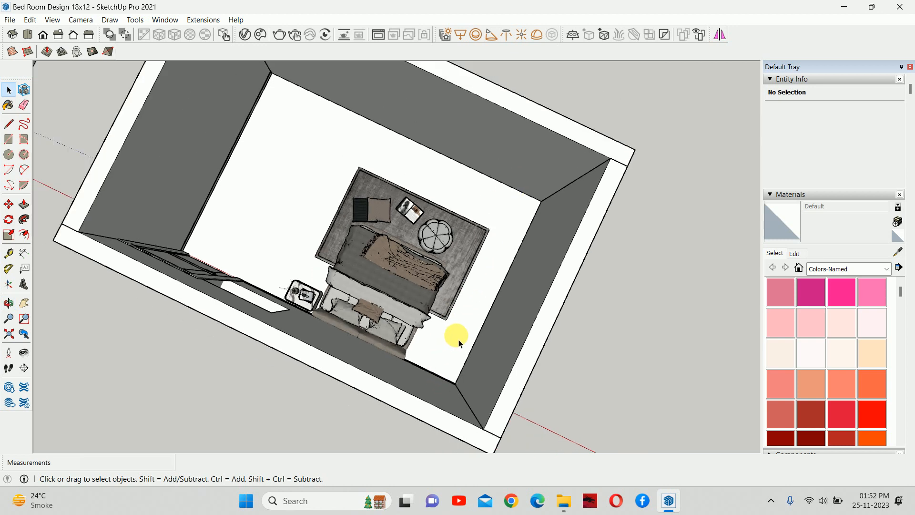
pyautogui.scroll(1, 460, 329)
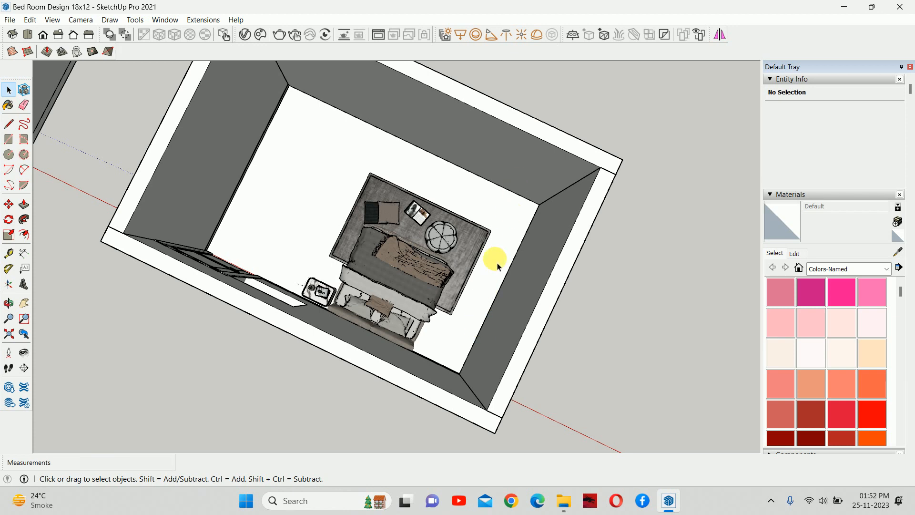
pyautogui.moveTo(486, 300); pyautogui.dragTo(490, 324, button='middle')
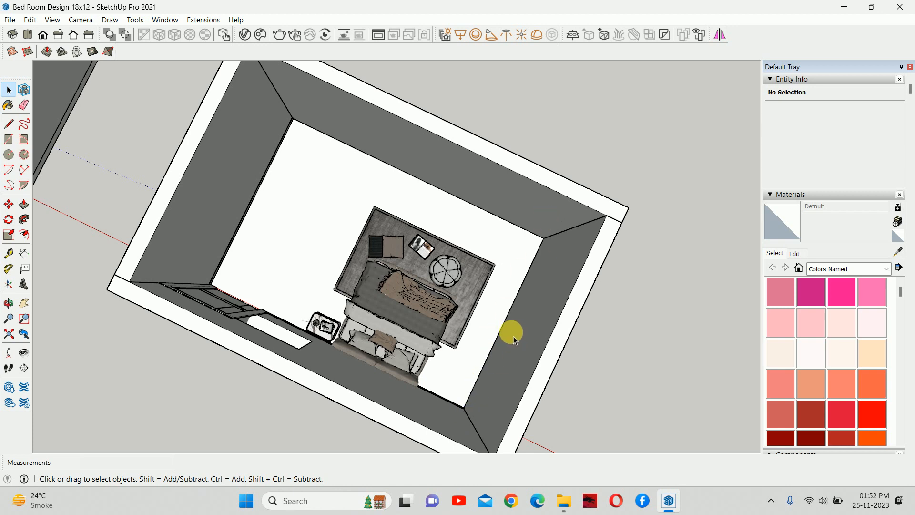
pyautogui.moveTo(496, 251); pyautogui.dragTo(555, 271, button='middle')
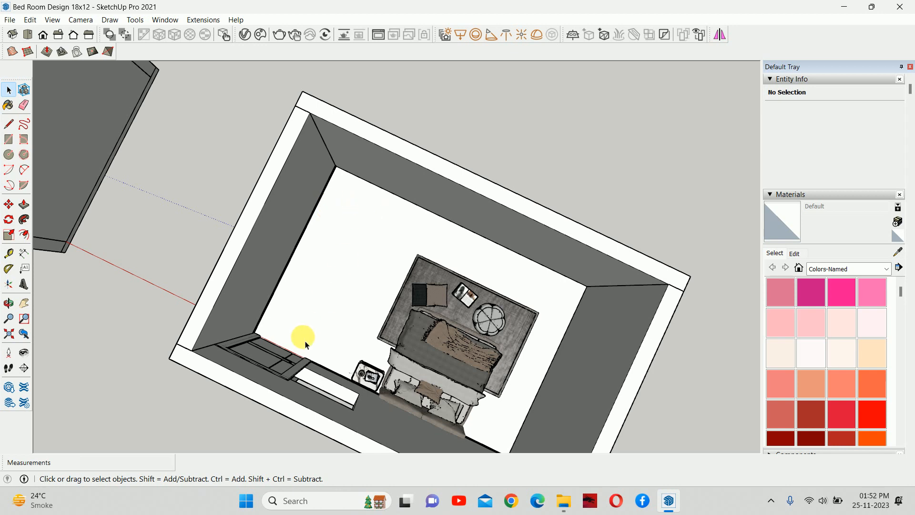
pyautogui.scroll(-2, 367, 281)
pyautogui.scroll(-2, 699, 267)
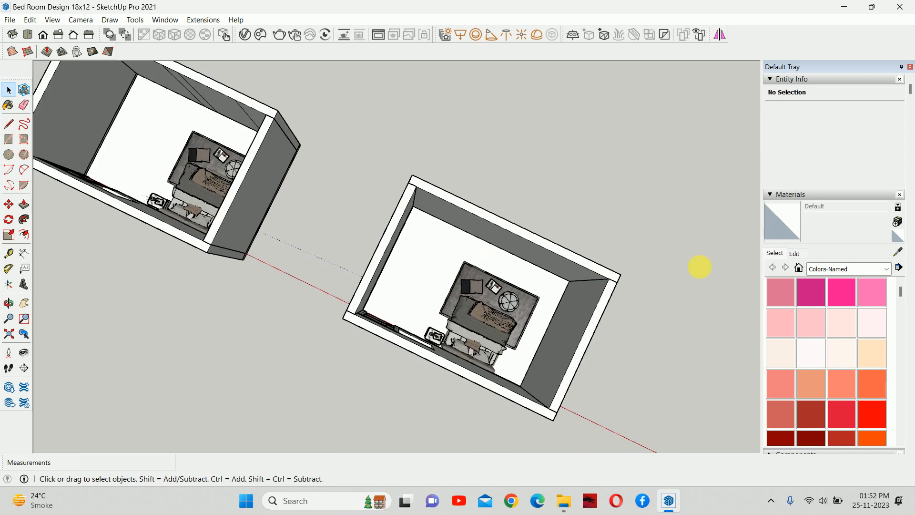
# Unhide the hidden ceiling of the first room near the origin.
pyautogui.keyDown('shift'); pyautogui.moveTo(296, 293); pyautogui.dragTo(664, 265, button='middle'); pyautogui.keyUp('shift')
pyautogui.scroll(-1, 537, 273)
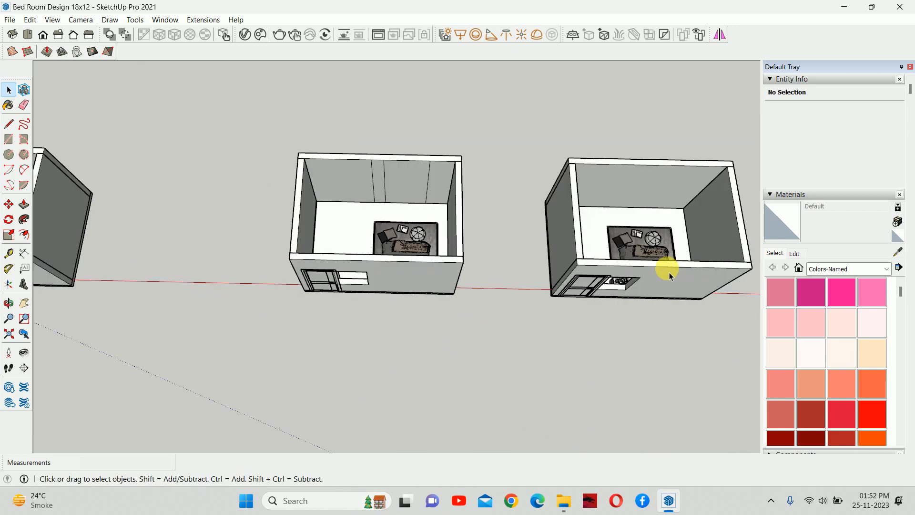
pyautogui.scroll(-2, 649, 272)
pyautogui.keyDown('shift'); pyautogui.moveTo(399, 286); pyautogui.dragTo(455, 291, button='middle'); pyautogui.keyUp('shift')
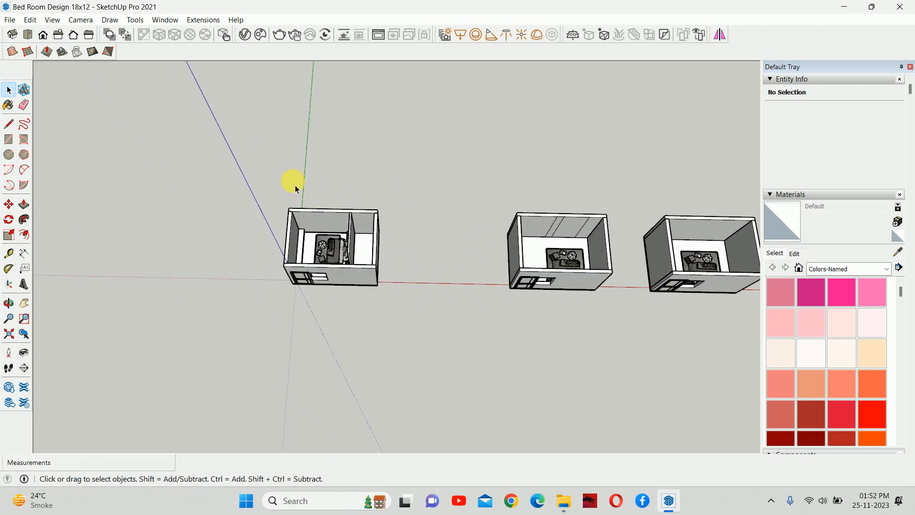
pyautogui.keyDown('shift'); pyautogui.moveTo(358, 262); pyautogui.dragTo(255, 242, button='middle'); pyautogui.keyUp('shift')
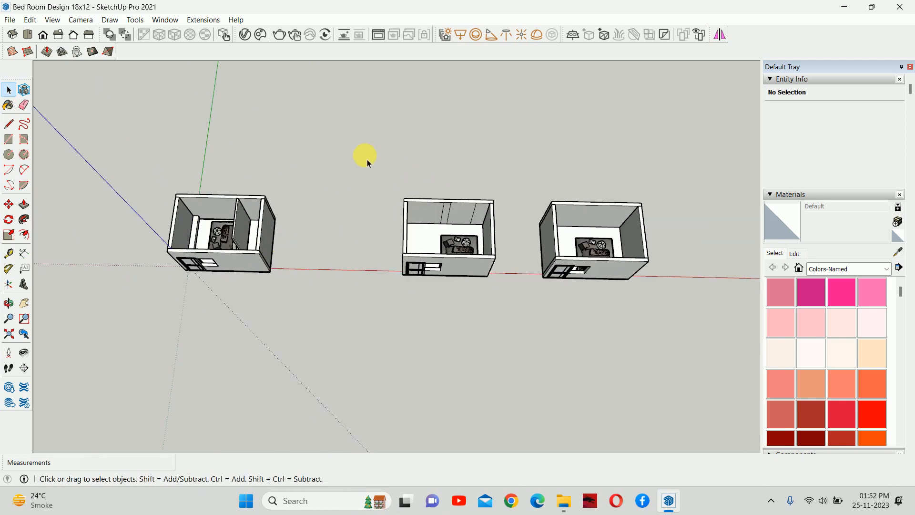
pyautogui.click(30, 20)
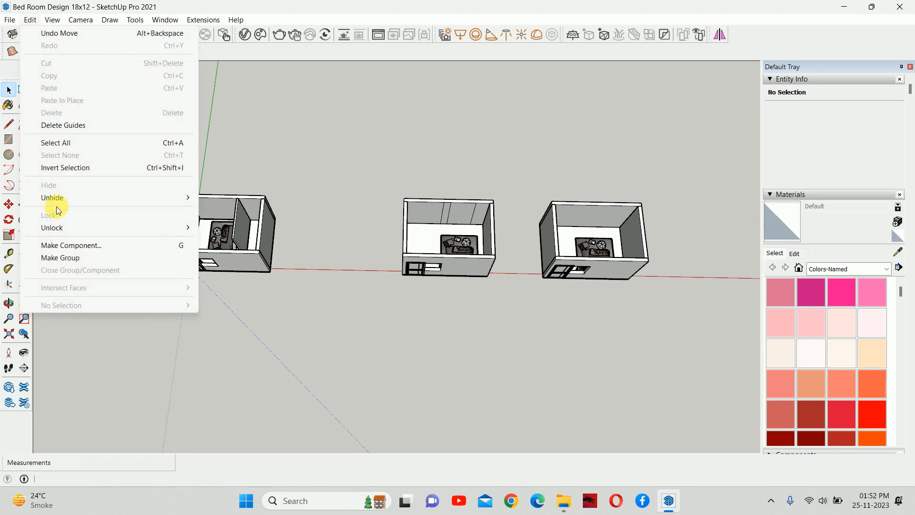
pyautogui.moveTo(89, 197)
pyautogui.click(221, 222)
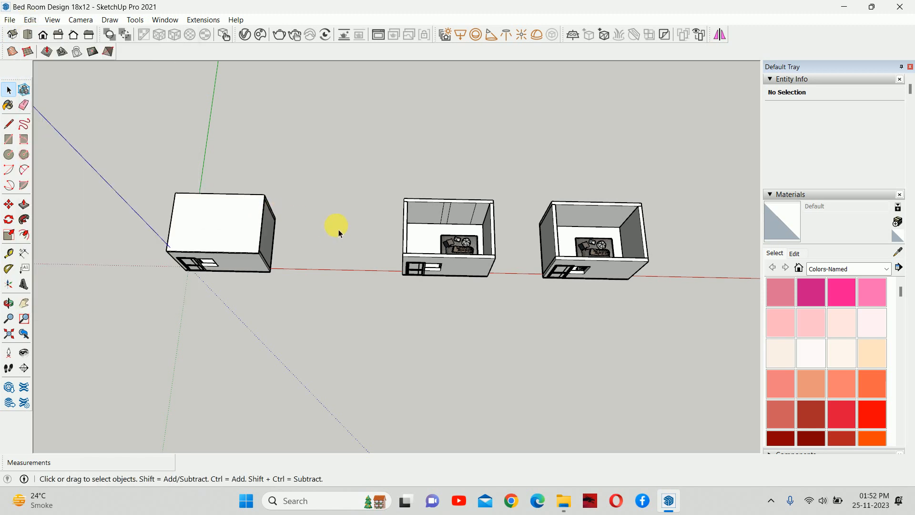
# Hide the middle and third rooms together.
pyautogui.moveTo(618, 312); pyautogui.dragTo(691, 371)
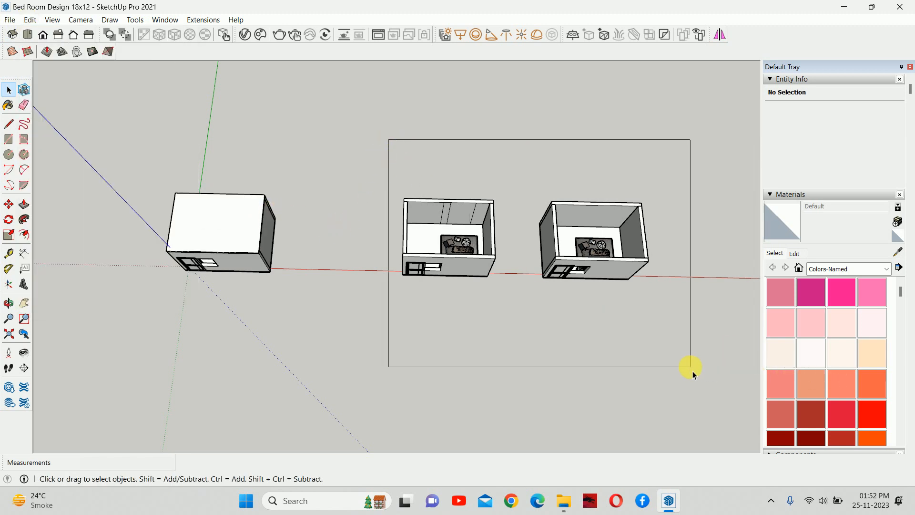
pyautogui.rightClick(565, 213)
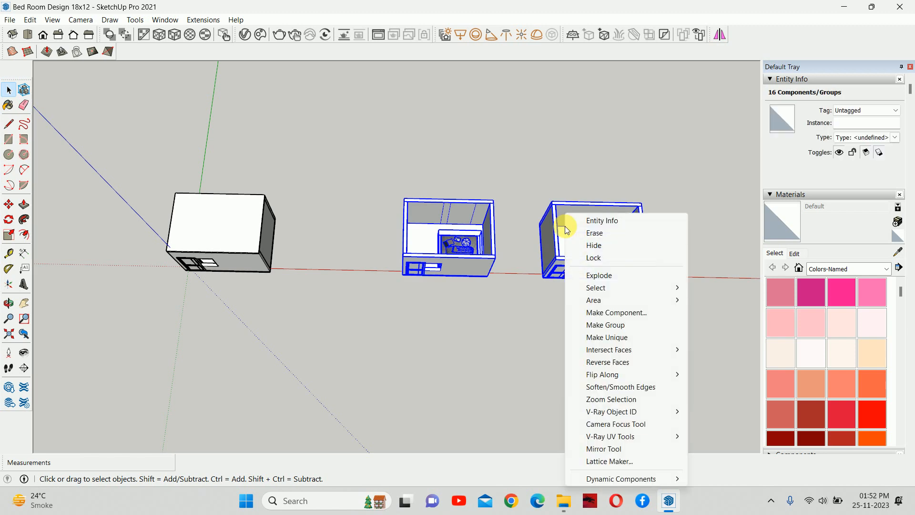
pyautogui.click(593, 245)
pyautogui.moveTo(392, 289); pyautogui.dragTo(585, 284, button='middle')
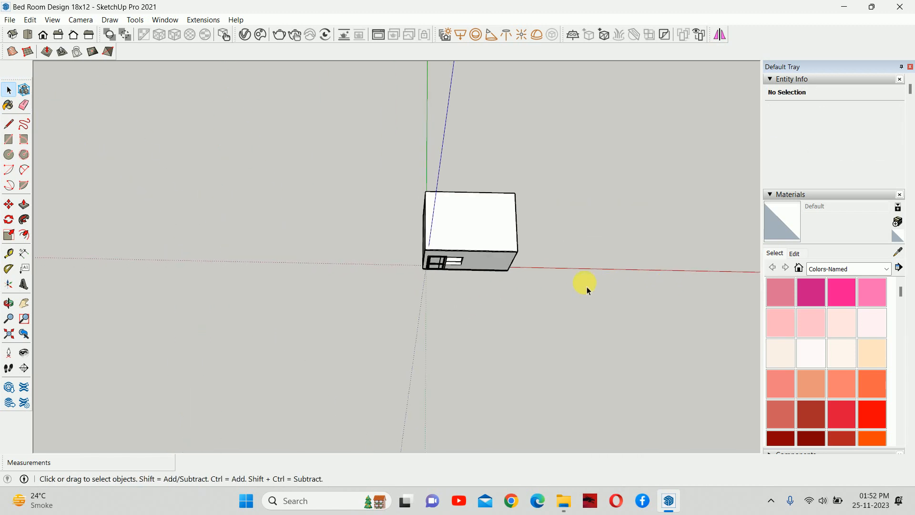
# Hide the ceiling of the first room to expose its interior.
pyautogui.scroll(2, 465, 262)
pyautogui.scroll(2, 465, 262)
pyautogui.moveTo(437, 249); pyautogui.dragTo(445, 131, button='middle')
pyautogui.scroll(2, 363, 229)
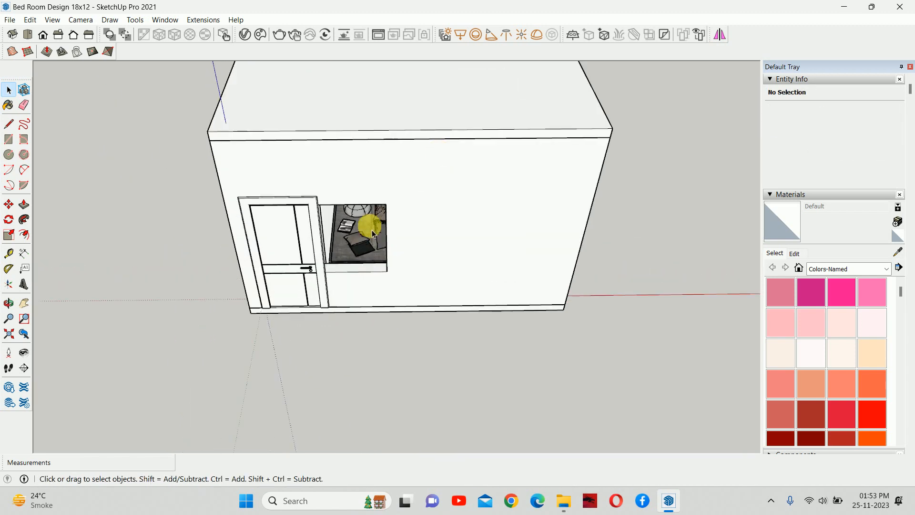
pyautogui.moveTo(409, 238); pyautogui.dragTo(449, 265, button='middle')
pyautogui.rightClick(401, 261)
pyautogui.click(427, 247)
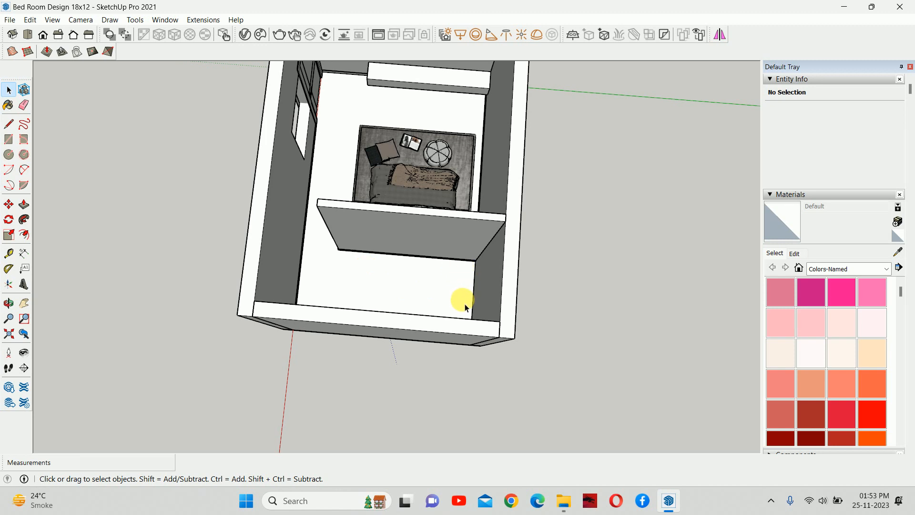
# Extend the first room's window opening by push-pulling its side face away from the door.
pyautogui.moveTo(461, 302); pyautogui.dragTo(358, 371, button='middle')
pyautogui.scroll(2, 434, 278)
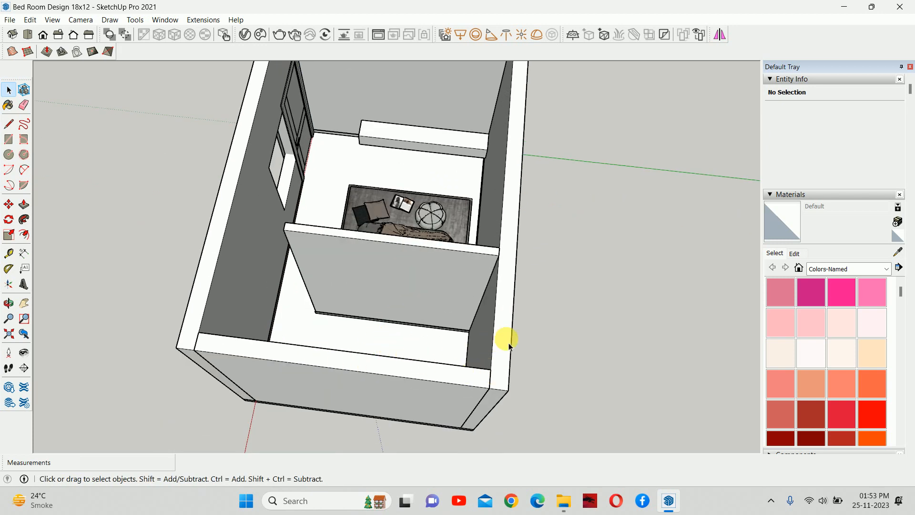
pyautogui.moveTo(447, 312); pyautogui.dragTo(264, 189, button='middle')
pyautogui.scroll(2, 265, 189)
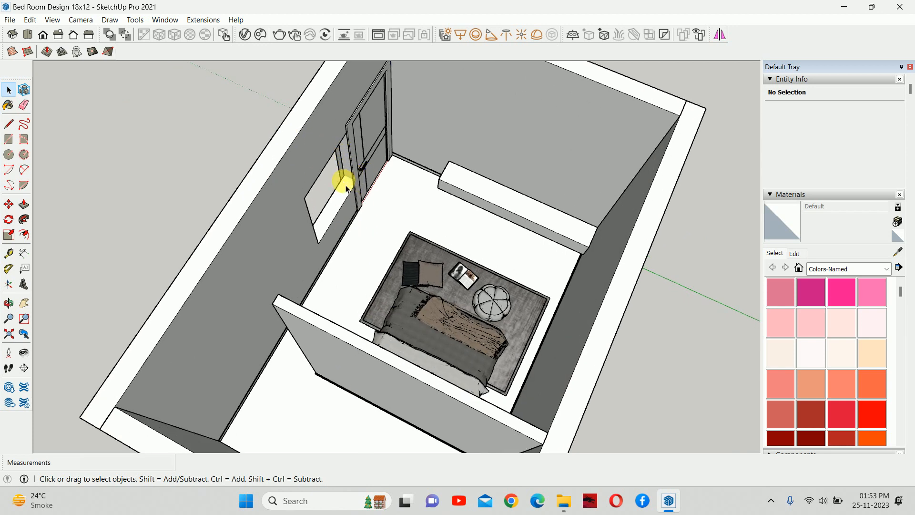
pyautogui.scroll(2, 346, 189)
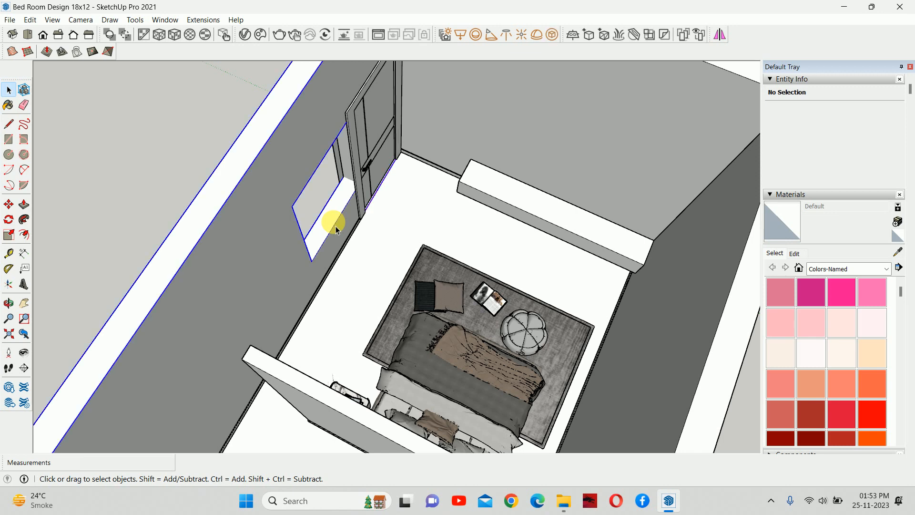
pyautogui.moveTo(333, 220); pyautogui.dragTo(286, 265, button='middle')
pyautogui.scroll(3, 386, 266)
pyautogui.press('p')
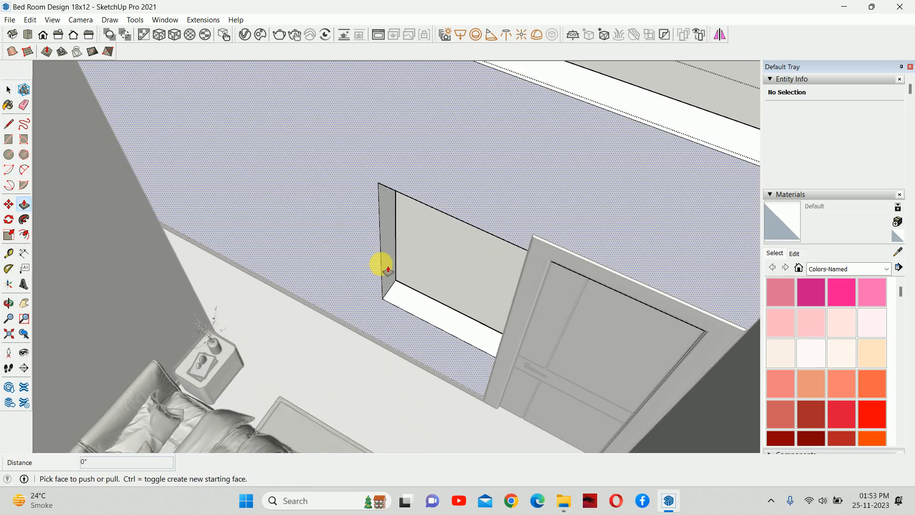
pyautogui.click(383, 261)
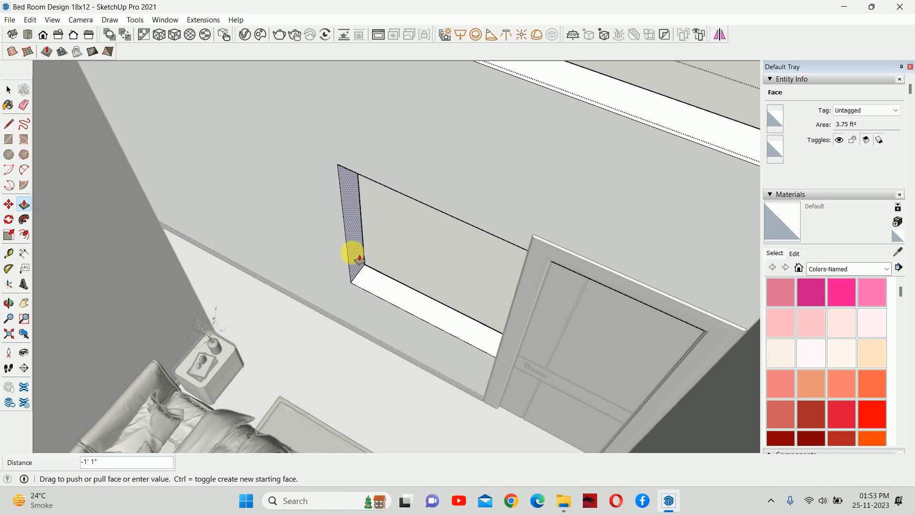
pyautogui.press('Return')
# Copy the door-side edge of the window sill 12 inches along the sill, away from the door.
pyautogui.moveTo(356, 258); pyautogui.dragTo(544, 229, button='middle')
pyautogui.scroll(3, 514, 277)
pyautogui.moveTo(567, 267); pyautogui.dragTo(582, 228, button='middle')
pyautogui.press('i')
pyautogui.press('space')
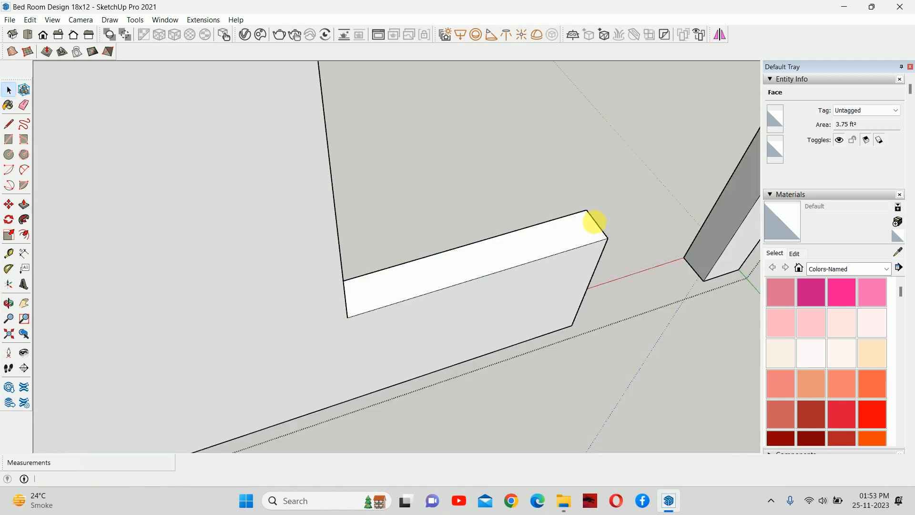
pyautogui.click(598, 228)
pyautogui.press('m')
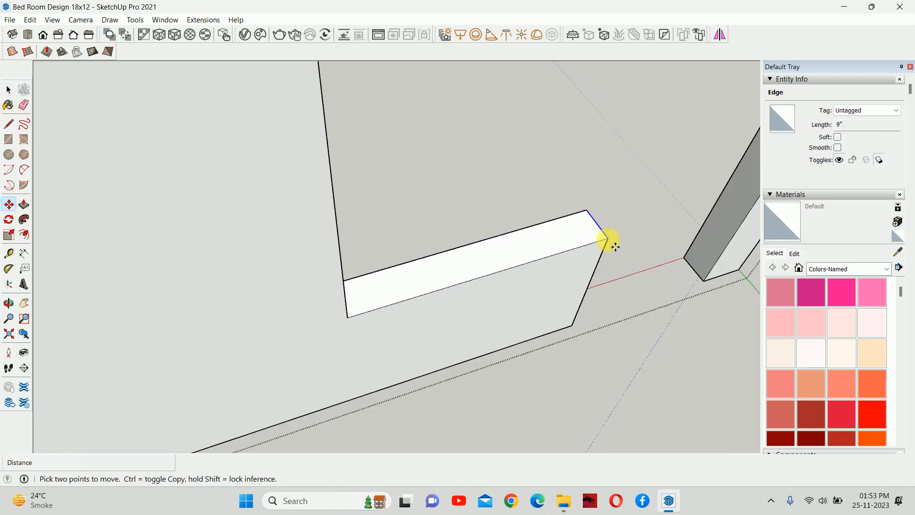
pyautogui.press('ctrl')
pyautogui.click(607, 239)
pyautogui.press('Return')
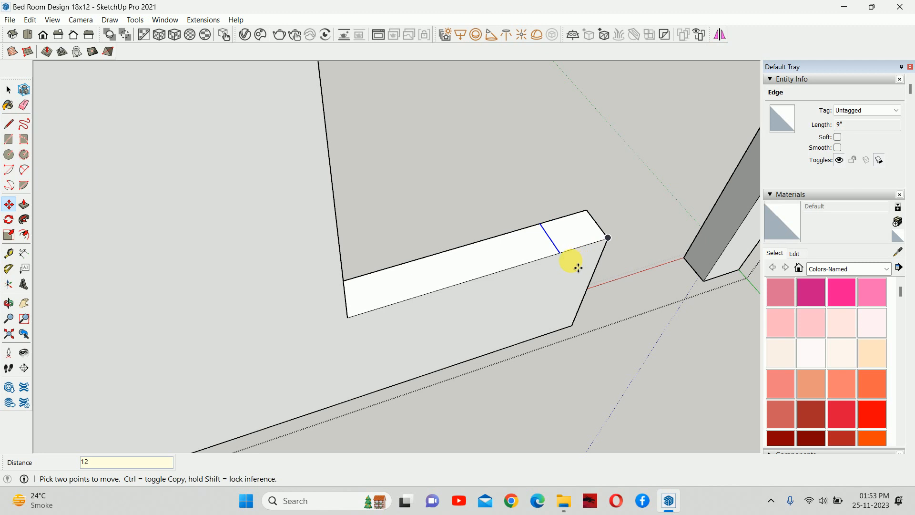
# Push-pull the sill strip beside the door up to the top of the window opening to fill that part.
pyautogui.press('p')
pyautogui.click(574, 243)
pyautogui.scroll(-1, 574, 215)
pyautogui.moveTo(572, 215); pyautogui.dragTo(562, 235, button='middle')
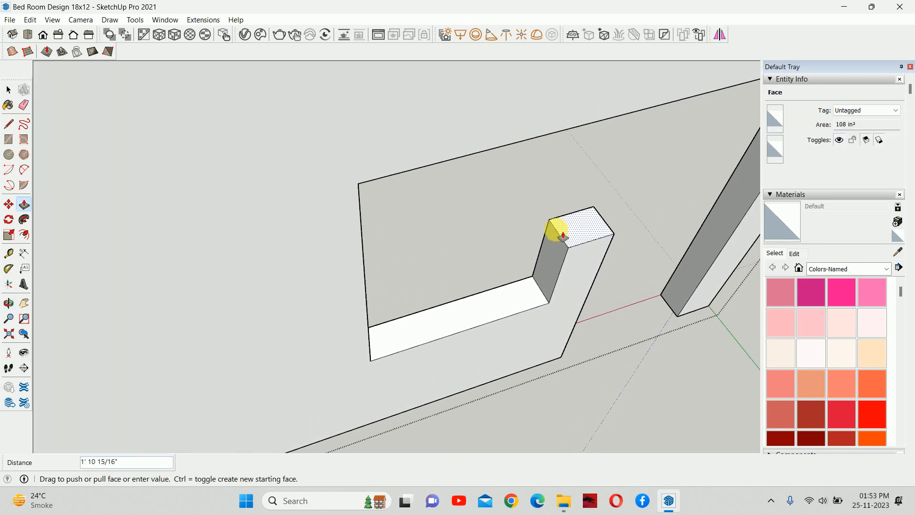
pyautogui.click(520, 142)
pyautogui.moveTo(521, 143); pyautogui.dragTo(586, 214, button='middle')
# Erase the leftover edge on the wall between the window opening's upper corner and the door frame.
pyautogui.press('space')
pyautogui.press('e')
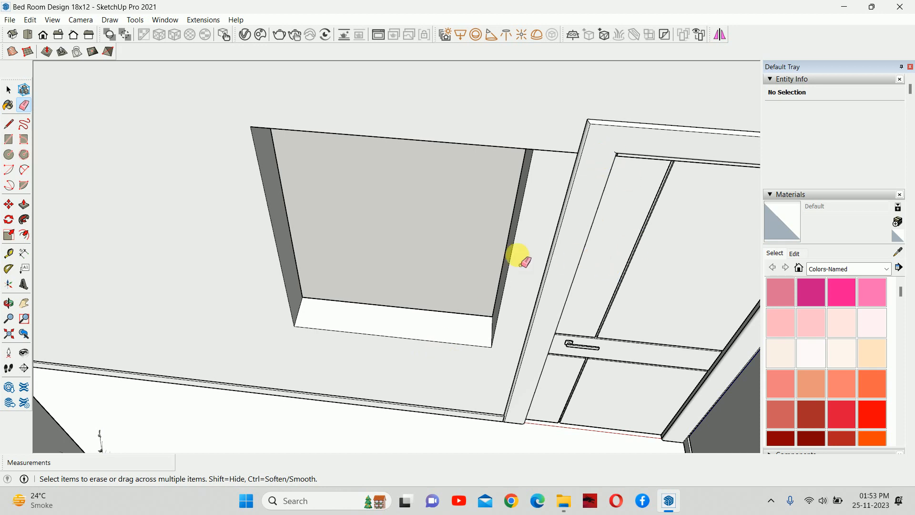
pyautogui.press('space')
pyautogui.scroll(2, 571, 148)
pyautogui.scroll(1, 567, 153)
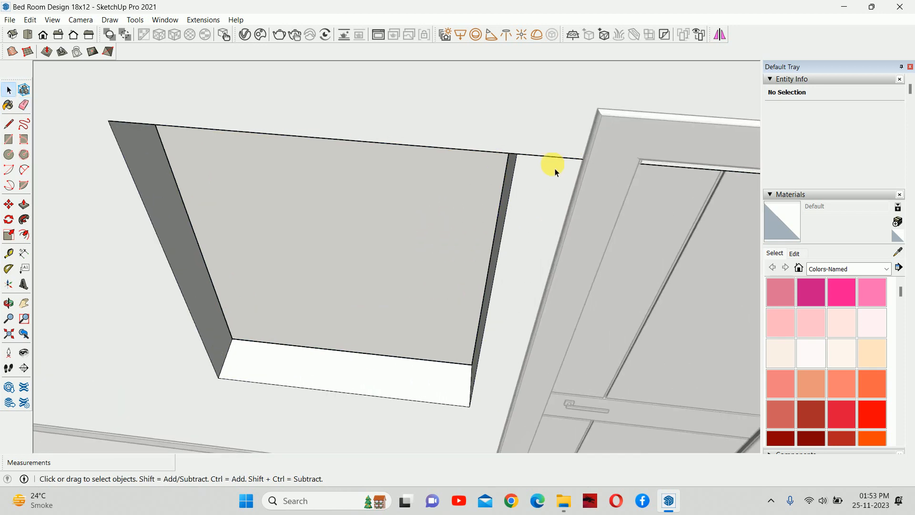
pyautogui.press('e')
pyautogui.click(548, 156)
pyautogui.press('space')
# Examine the shifted window opening in relation to the door, bed and side table.
pyautogui.scroll(-3, 548, 160)
pyautogui.moveTo(508, 228); pyautogui.dragTo(474, 257, button='middle')
pyautogui.scroll(2, 521, 193)
pyautogui.moveTo(520, 191); pyautogui.dragTo(439, 213, button='middle')
pyautogui.scroll(-1, 497, 180)
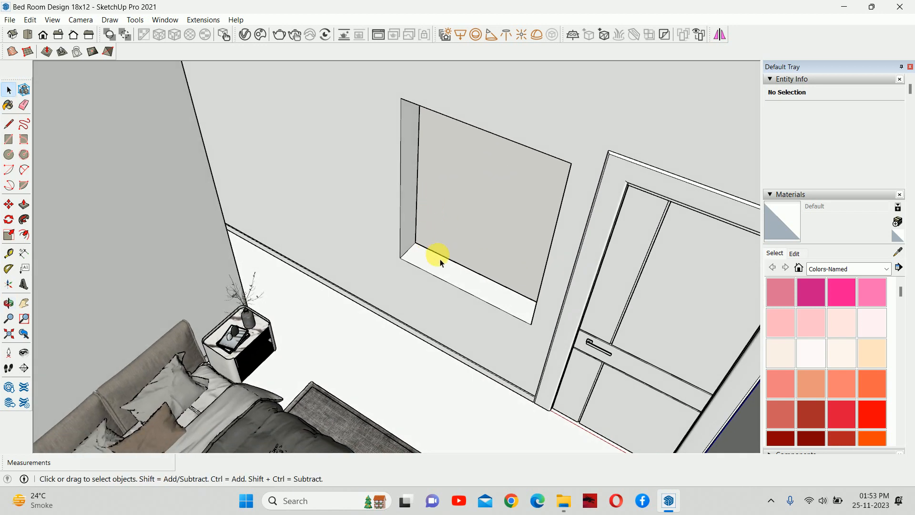
pyautogui.keyDown('shift'); pyautogui.moveTo(441, 258); pyautogui.dragTo(458, 276, button='middle'); pyautogui.keyUp('shift')
pyautogui.scroll(-2, 459, 267)
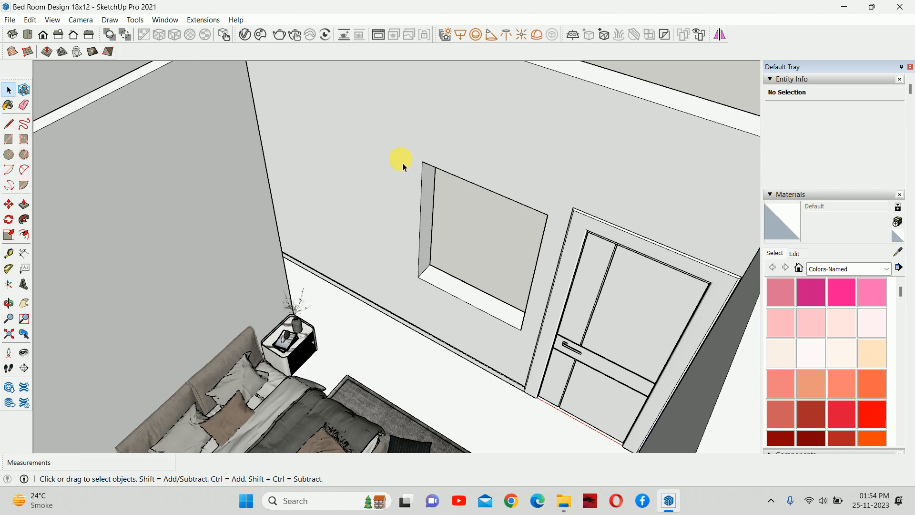
pyautogui.moveTo(461, 184); pyautogui.dragTo(462, 157, button='middle')
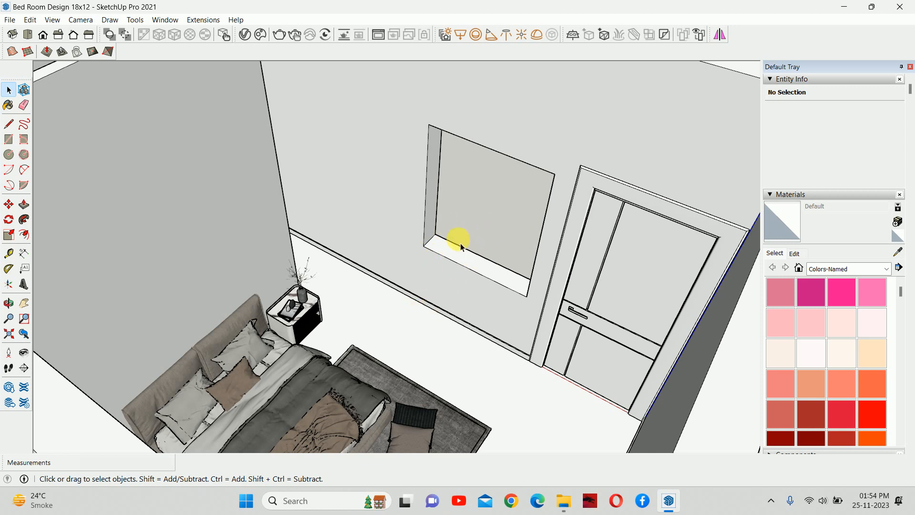
pyautogui.moveTo(462, 246)
pyautogui.mouseDown(button='middle')
pyautogui.moveTo(521, 194)
pyautogui.moveTo(476, 245)
pyautogui.mouseUp(button='middle')
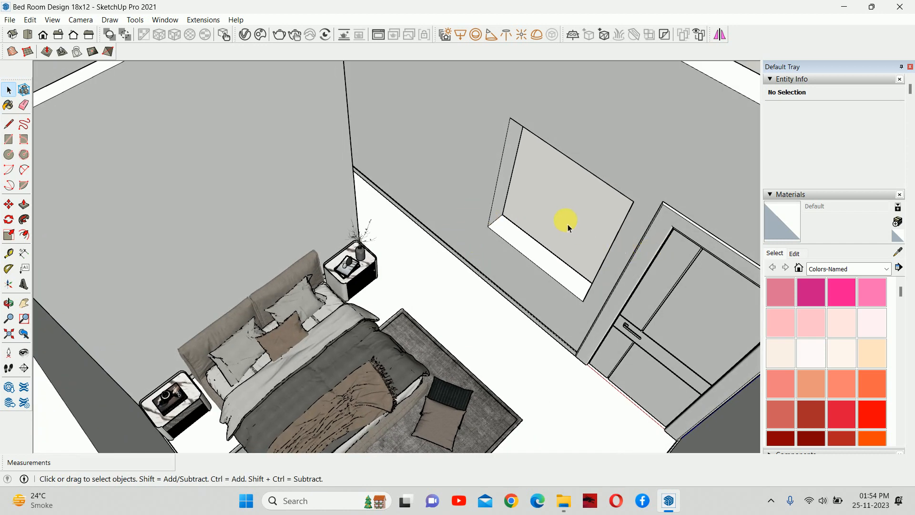
pyautogui.moveTo(567, 225); pyautogui.dragTo(619, 213, button='middle')
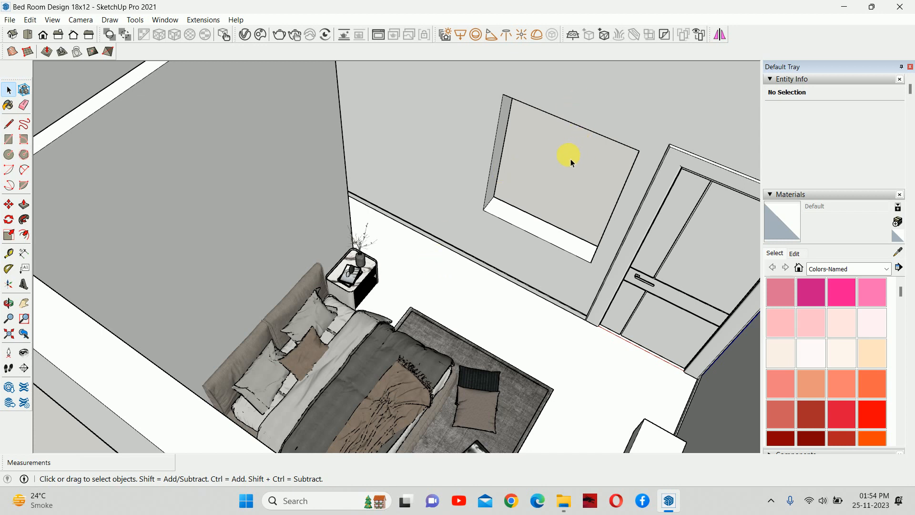
pyautogui.scroll(-2, 555, 199)
pyautogui.keyDown('shift'); pyautogui.moveTo(555, 199); pyautogui.dragTo(315, 305, button='middle'); pyautogui.keyUp('shift')
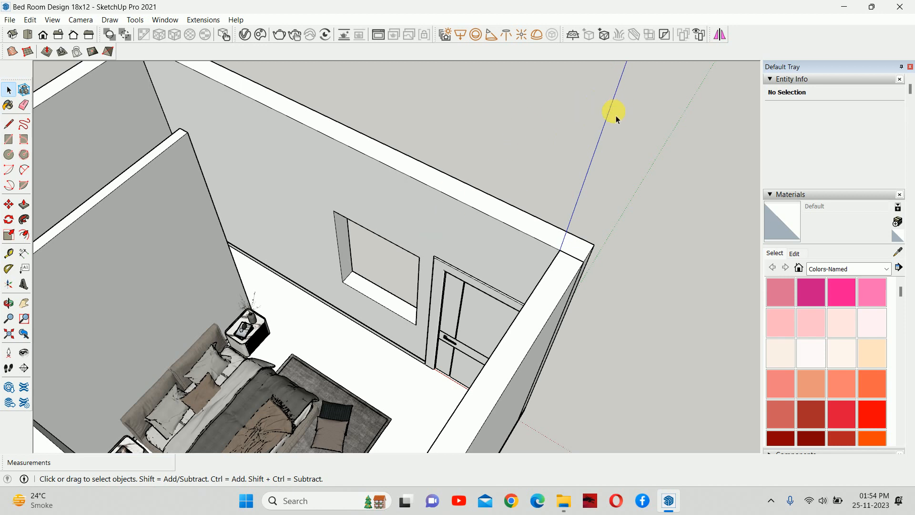
pyautogui.moveTo(615, 116); pyautogui.dragTo(557, 119, button='middle')
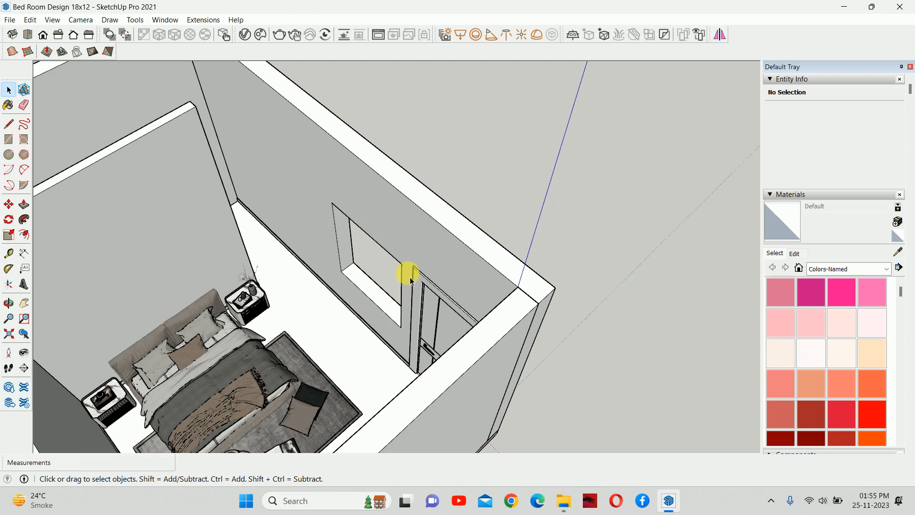
# Unhide the last hidden objects, including the first room's ceiling.
pyautogui.keyDown('shift'); pyautogui.moveTo(407, 267); pyautogui.dragTo(572, 234, button='middle'); pyautogui.keyUp('shift')
pyautogui.scroll(-3, 571, 237)
pyautogui.moveTo(481, 269); pyautogui.dragTo(912, 339, button='middle')
pyautogui.keyDown('shift'); pyautogui.moveTo(417, 100); pyautogui.dragTo(342, 216, button='middle'); pyautogui.keyUp('shift')
pyautogui.click(30, 19)
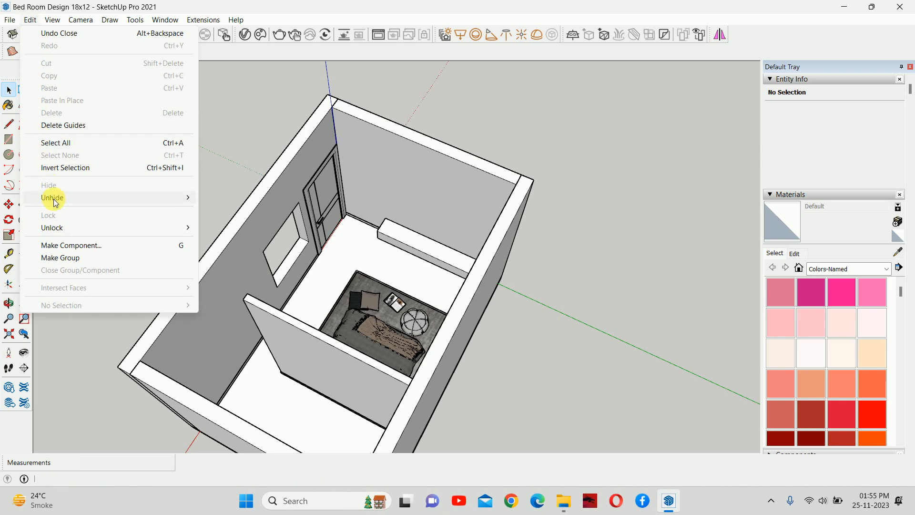
pyautogui.moveTo(53, 196)
pyautogui.click(233, 210)
# Select the other two rooms, hide them again and clear the selection.
pyautogui.keyDown('shift'); pyautogui.moveTo(375, 220); pyautogui.dragTo(498, 64, button='middle'); pyautogui.keyUp('shift')
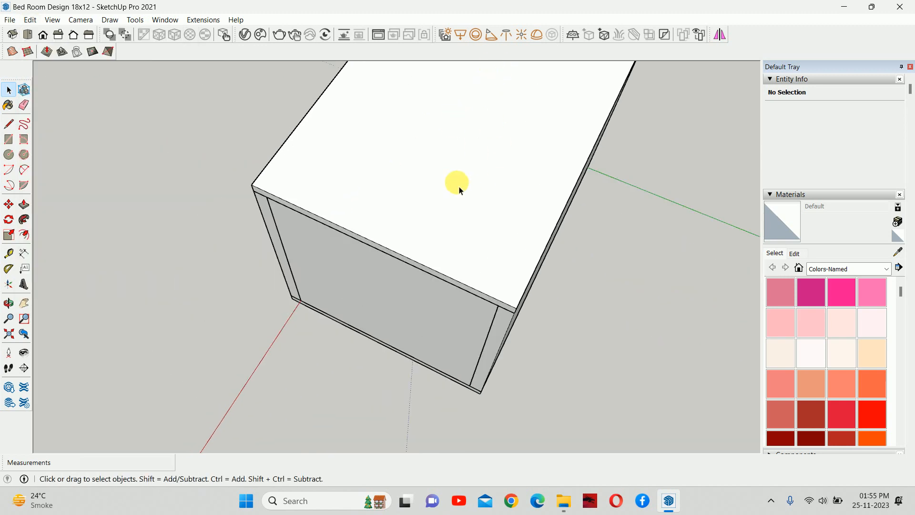
pyautogui.moveTo(457, 190); pyautogui.dragTo(542, 68, button='middle')
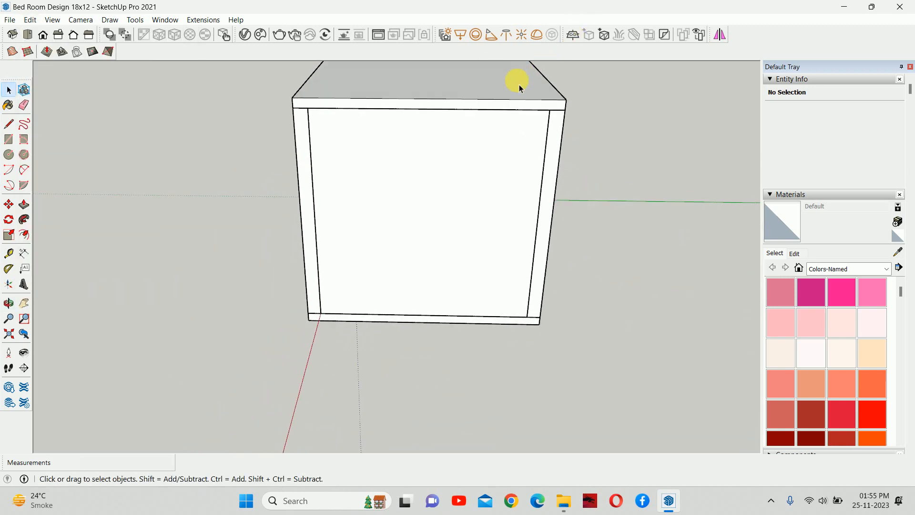
pyautogui.moveTo(459, 163); pyautogui.dragTo(167, 331, button='middle')
pyautogui.scroll(-7, 364, 210)
pyautogui.scroll(-1, 168, 330)
pyautogui.moveTo(46, 182); pyautogui.dragTo(272, 258)
pyautogui.rightClick(272, 255)
pyautogui.click(297, 244)
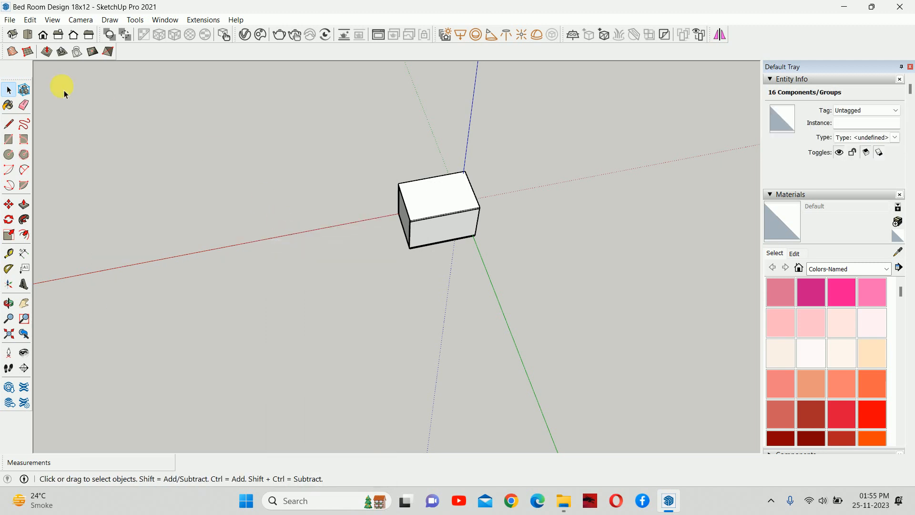
pyautogui.click(71, 21)
pyautogui.click(284, 272)
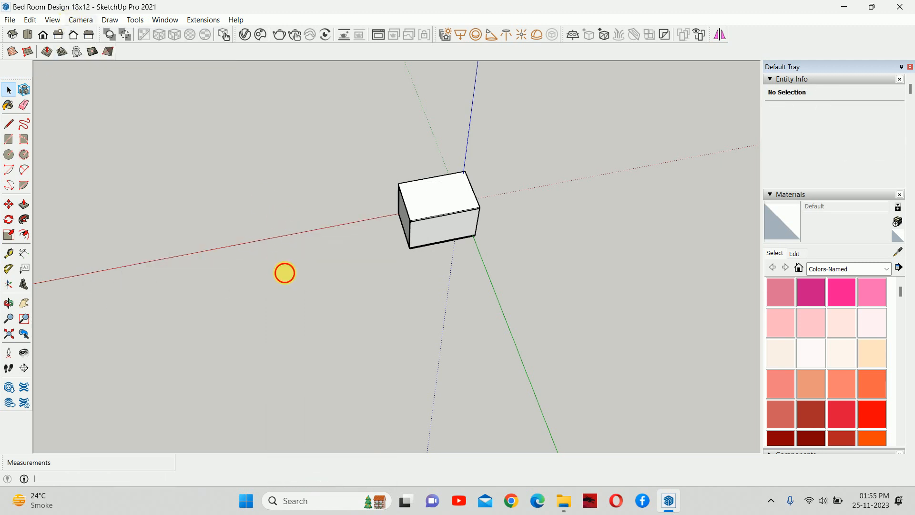
# Switch to the standard Right view and hide the first room's near end wall.
pyautogui.moveTo(335, 256); pyautogui.dragTo(430, 163, button='middle')
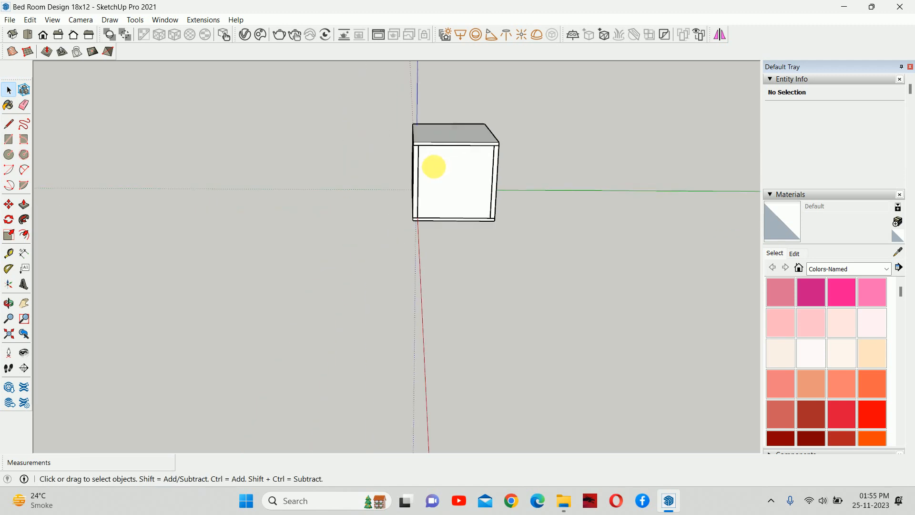
pyautogui.click(59, 35)
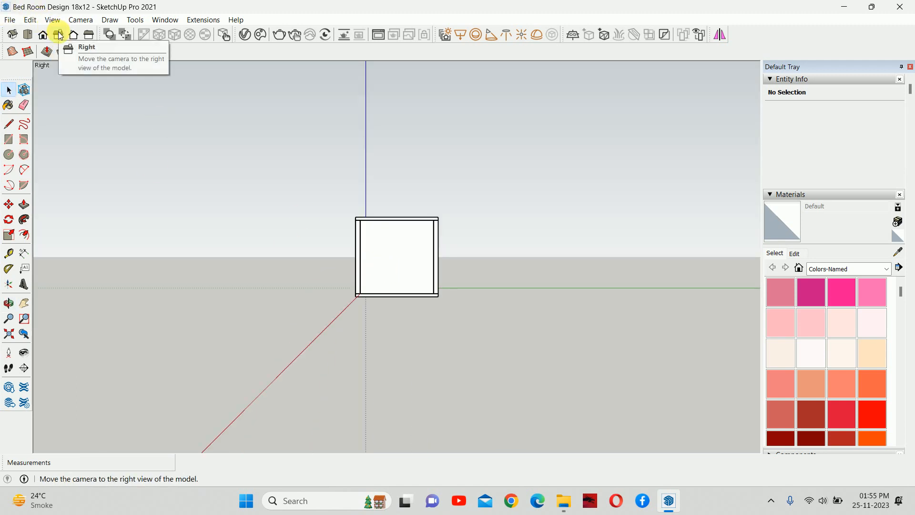
pyautogui.scroll(5, 362, 238)
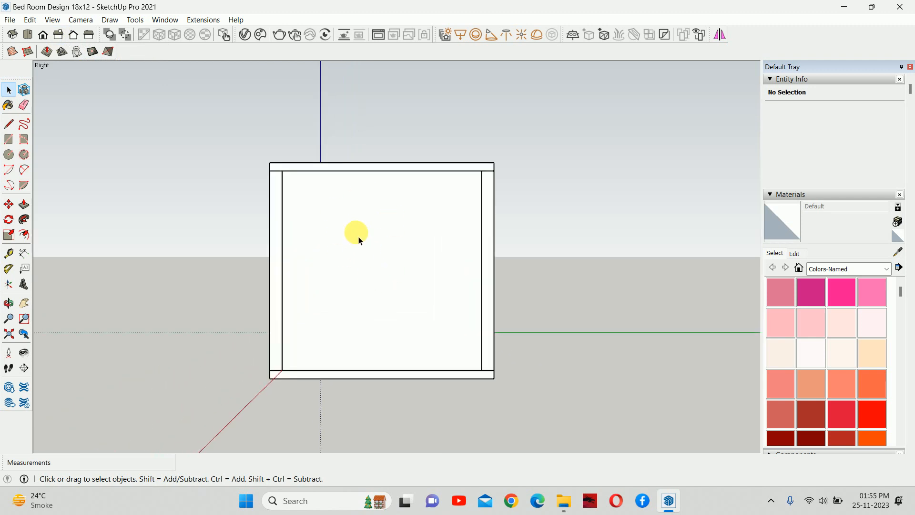
pyautogui.rightClick(355, 265)
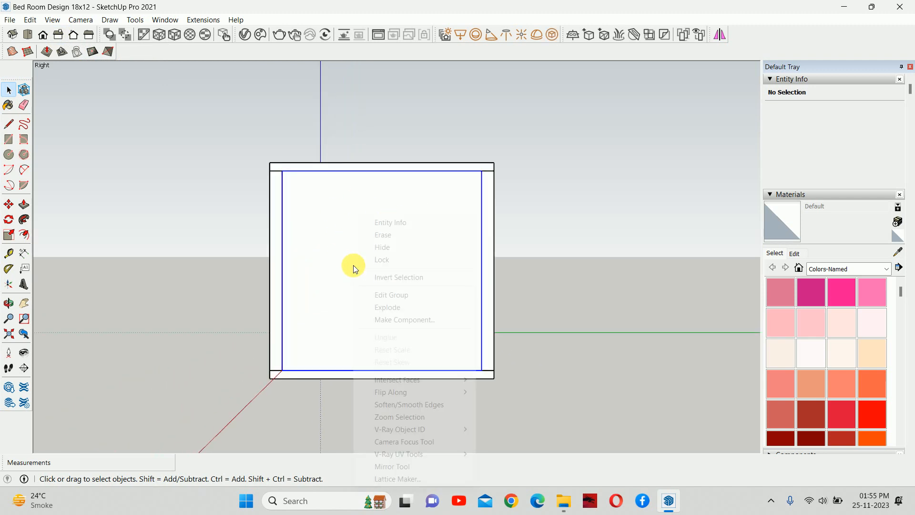
pyautogui.click(375, 247)
# Hide the partition wall behind the bed's headboard.
pyautogui.scroll(3, 389, 321)
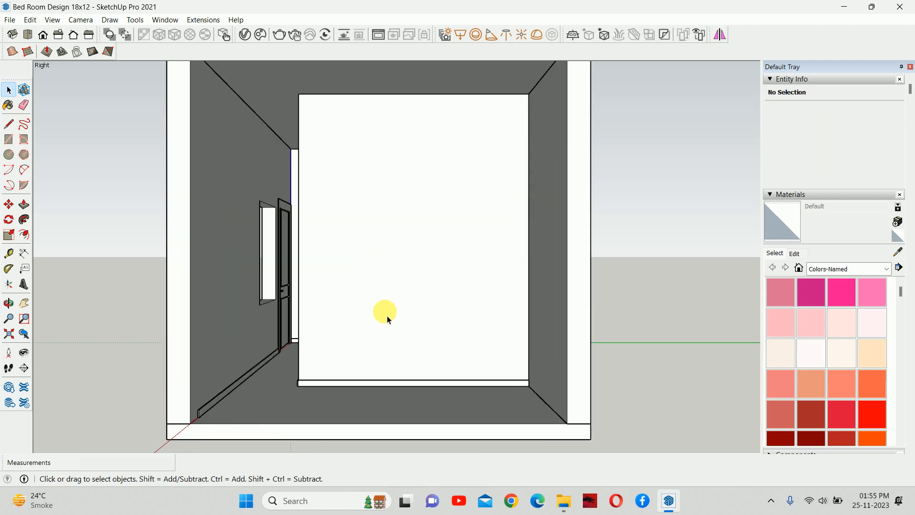
pyautogui.rightClick(388, 245)
pyautogui.click(413, 246)
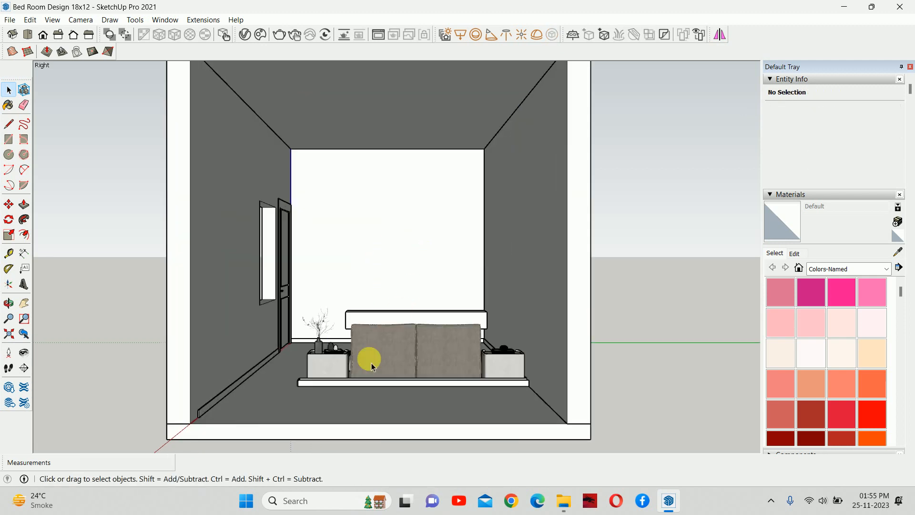
# Hide the bed component with its side tables and the low platform group beneath it.
pyautogui.scroll(3, 403, 348)
pyautogui.rightClick(438, 325)
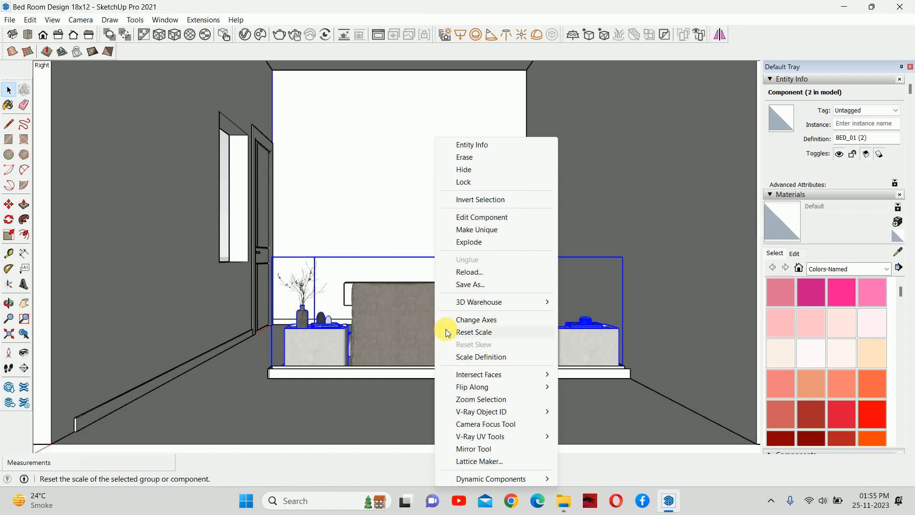
pyautogui.click(462, 170)
pyautogui.scroll(2, 441, 268)
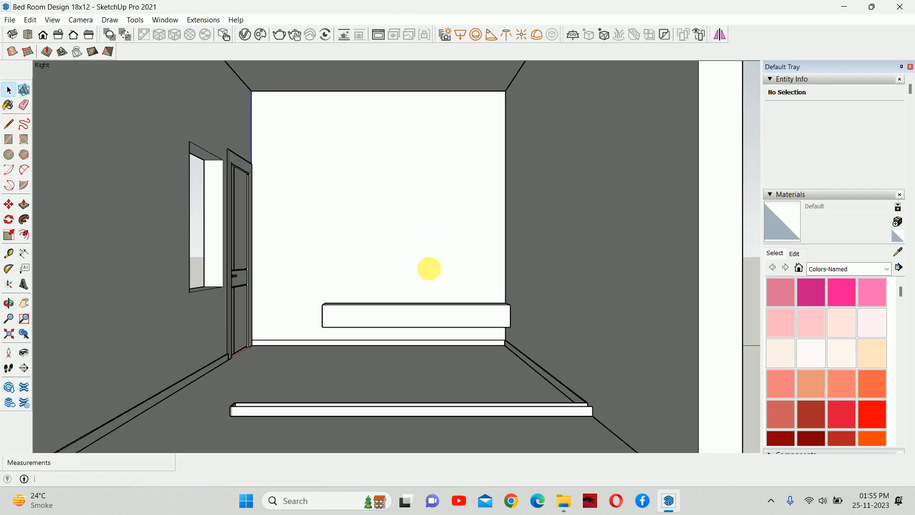
pyautogui.click(428, 413)
pyautogui.rightClick(430, 411)
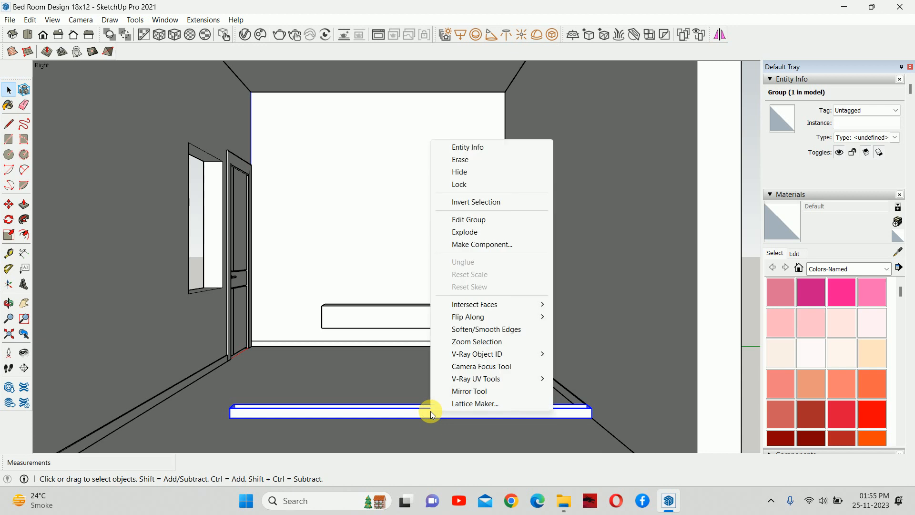
pyautogui.click(463, 172)
# Frame the wall with the floating TV unit and save this view as a new scene.
pyautogui.scroll(2, 470, 225)
pyautogui.scroll(2, 429, 320)
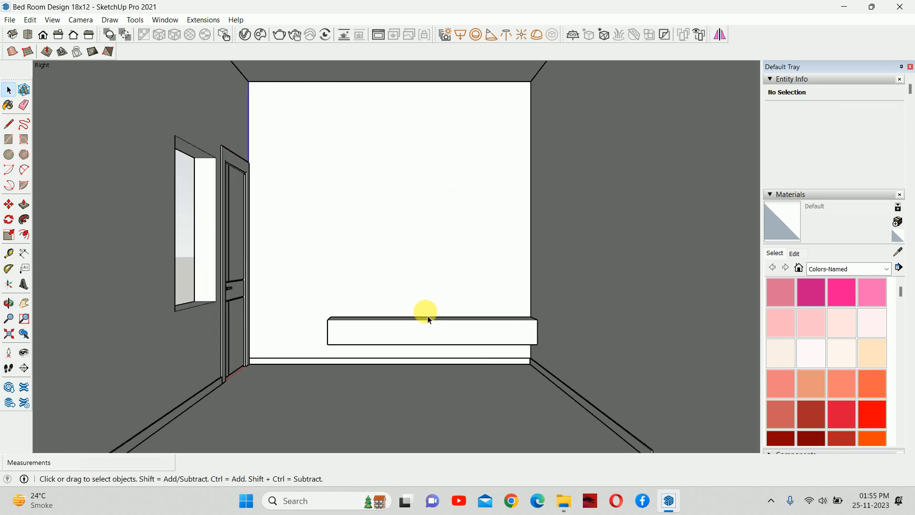
pyautogui.scroll(1, 429, 320)
pyautogui.moveTo(465, 230); pyautogui.dragTo(478, 269, button='middle')
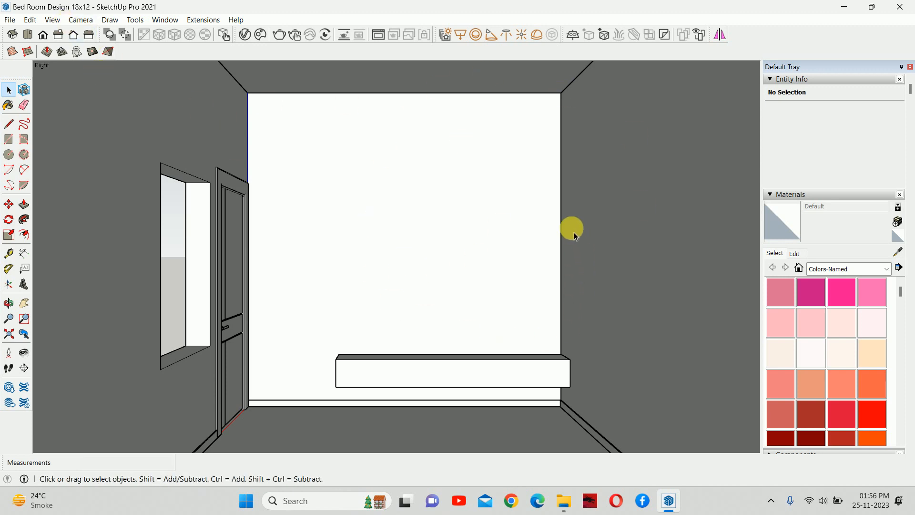
pyautogui.click(50, 21)
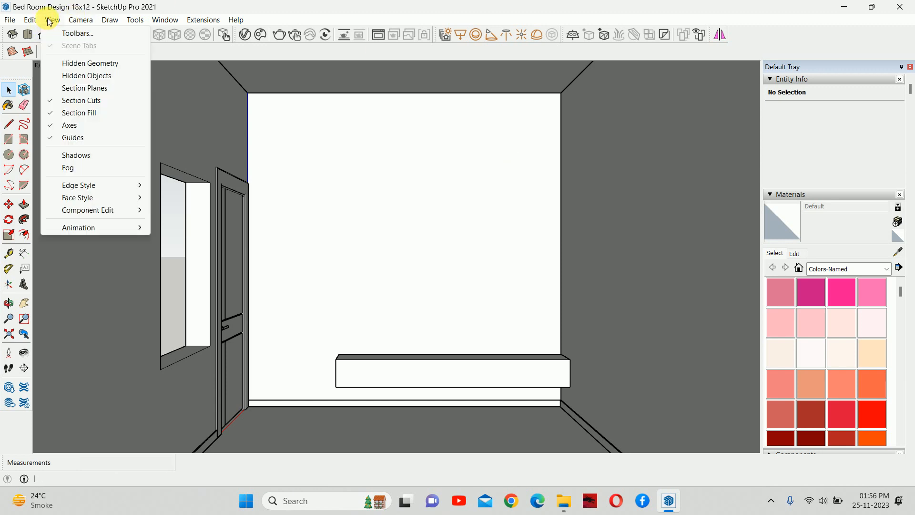
pyautogui.moveTo(94, 229)
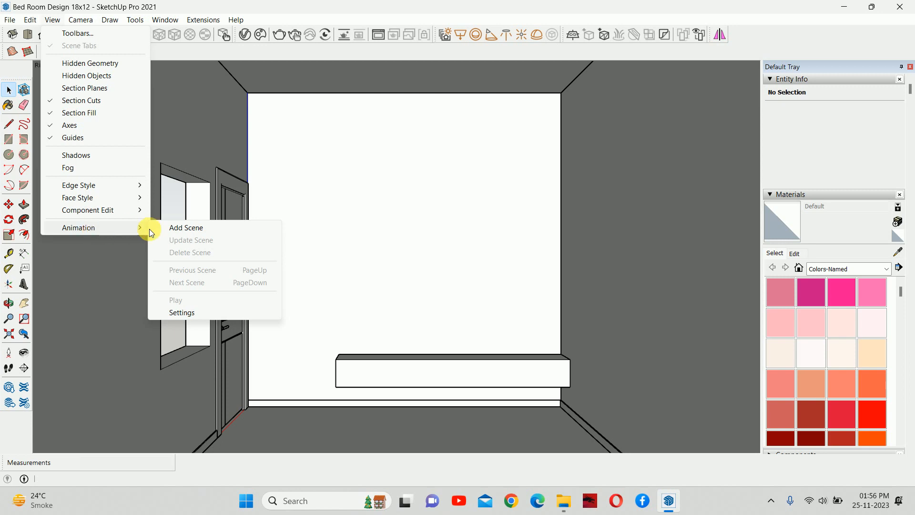
pyautogui.click(196, 230)
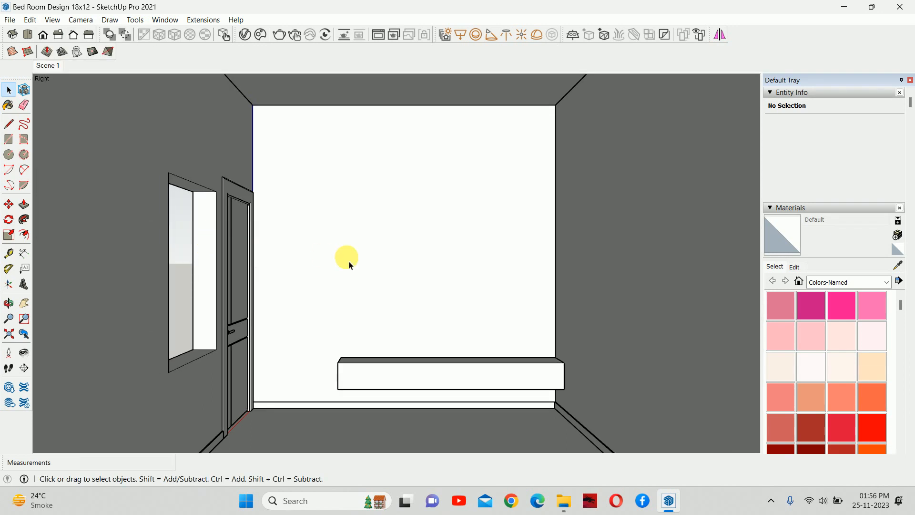
# Unhide all objects to see the three rooms from outside, and recall the saved Scene 1 to test it.
pyautogui.scroll(-6, 343, 224)
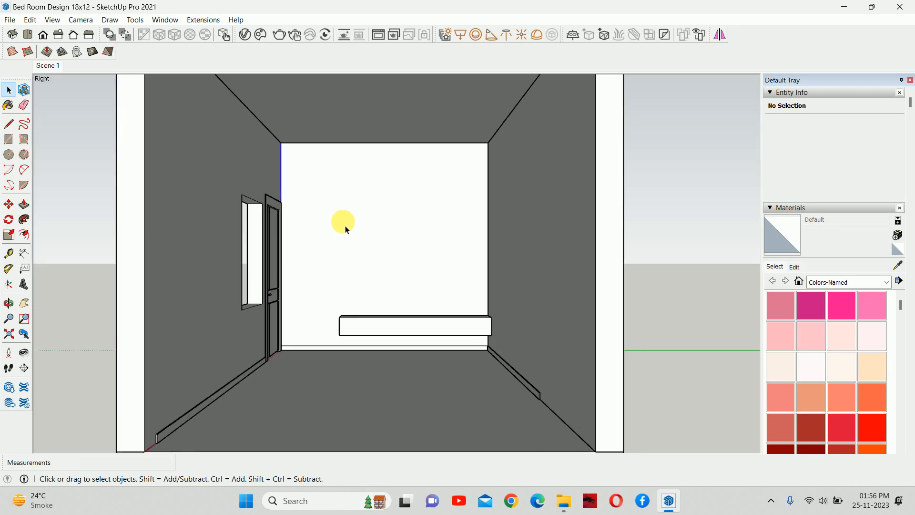
pyautogui.click(25, 20)
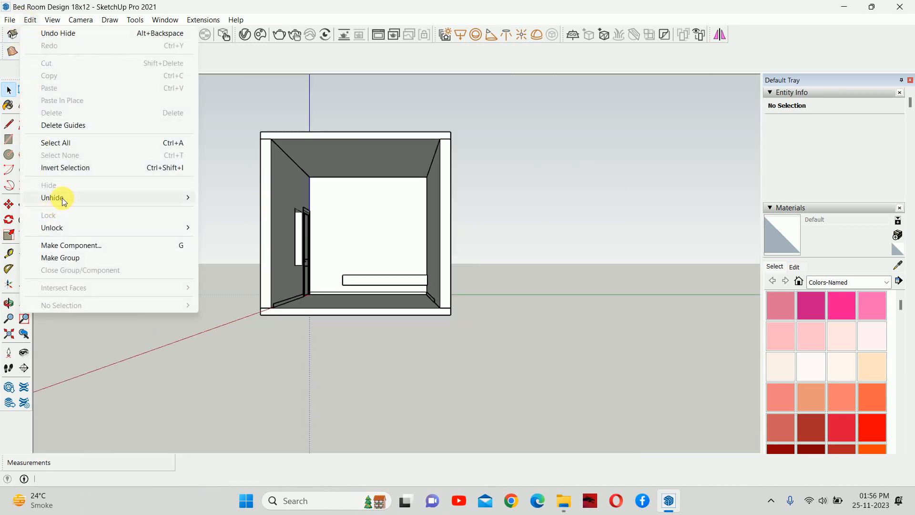
pyautogui.moveTo(62, 198)
pyautogui.click(231, 226)
pyautogui.moveTo(233, 233); pyautogui.dragTo(484, 307, button='middle')
pyautogui.scroll(-5, 322, 253)
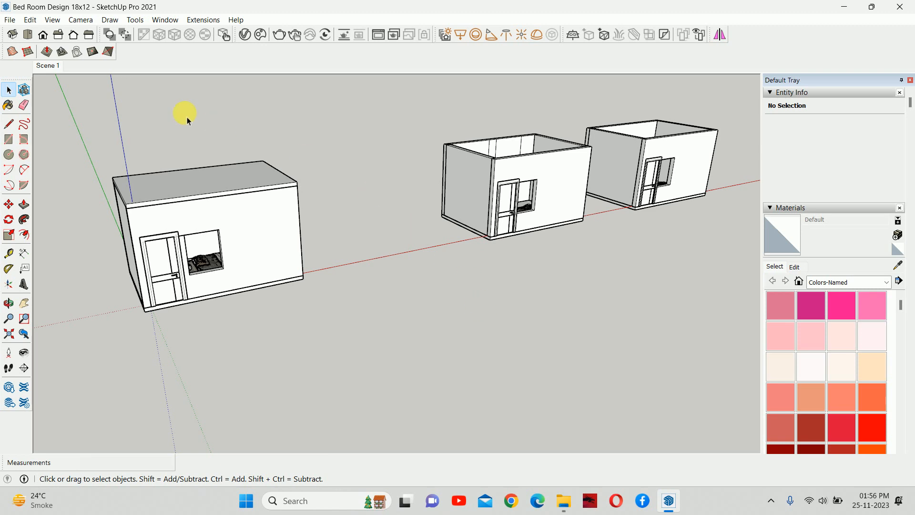
pyautogui.click(50, 66)
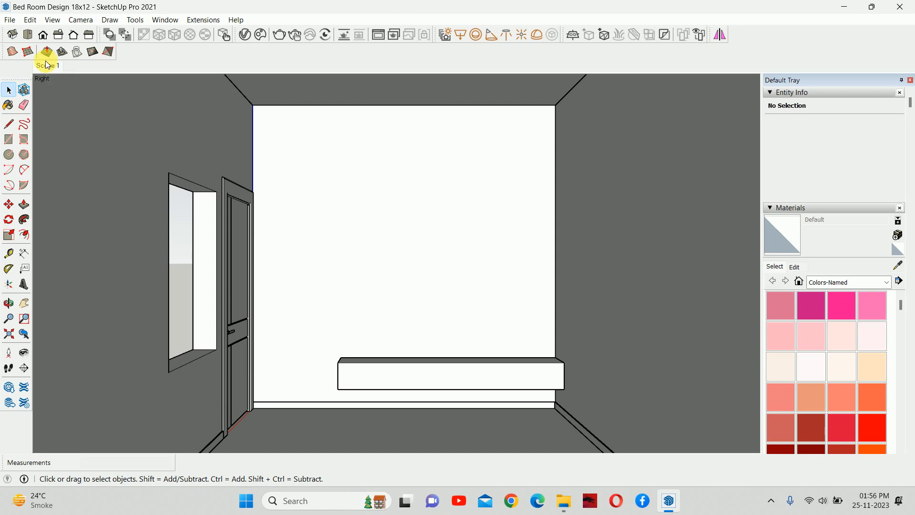
pyautogui.moveTo(390, 153)
pyautogui.mouseDown(button='middle')
pyautogui.moveTo(247, 159)
pyautogui.moveTo(566, 184)
pyautogui.moveTo(386, 163)
pyautogui.mouseUp(button='middle')
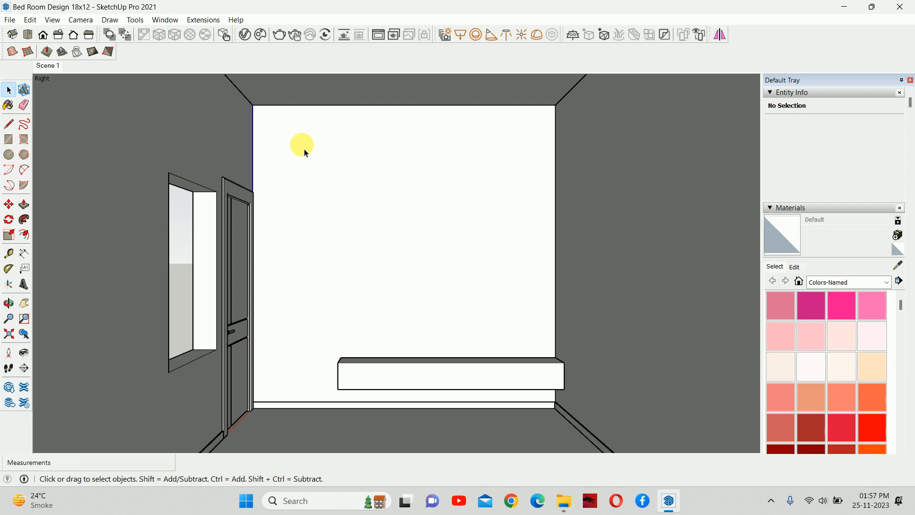
# Rename Scene 1 as "ob1-tv wall".
pyautogui.rightClick(52, 67)
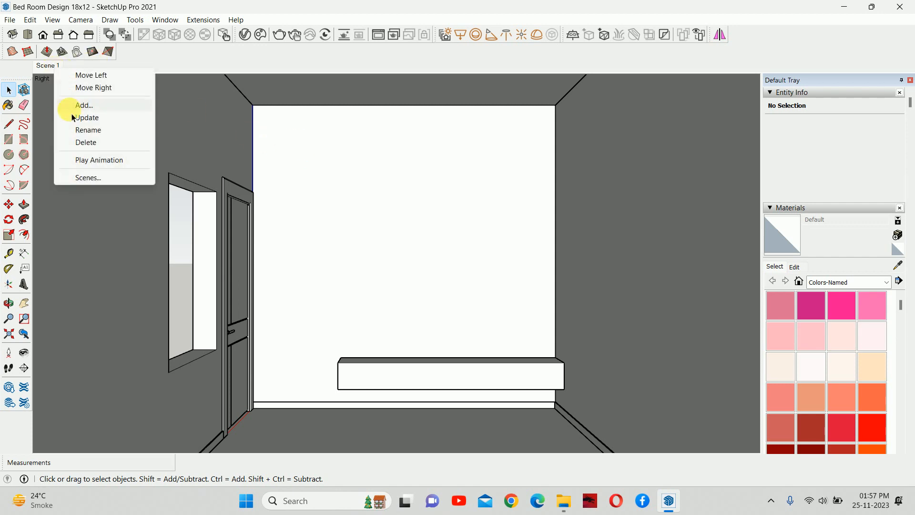
pyautogui.click(85, 128)
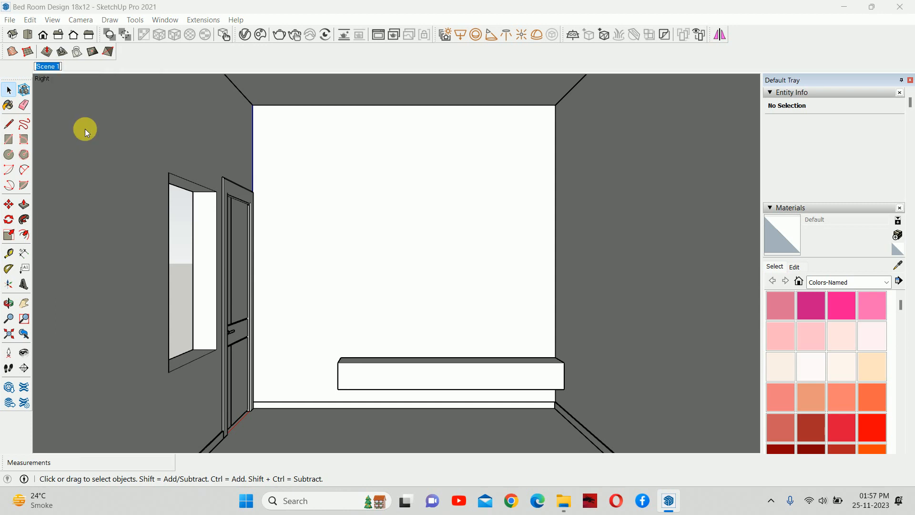
pyautogui.write('op')
pyautogui.press('BackSpace')
pyautogui.write('b1-tv wall')
pyautogui.press('Return')
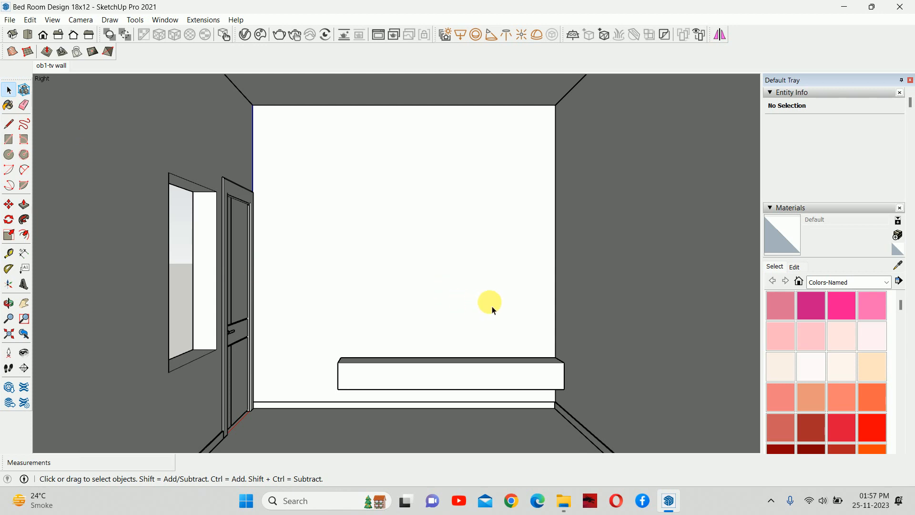
pyautogui.scroll(5, 493, 309)
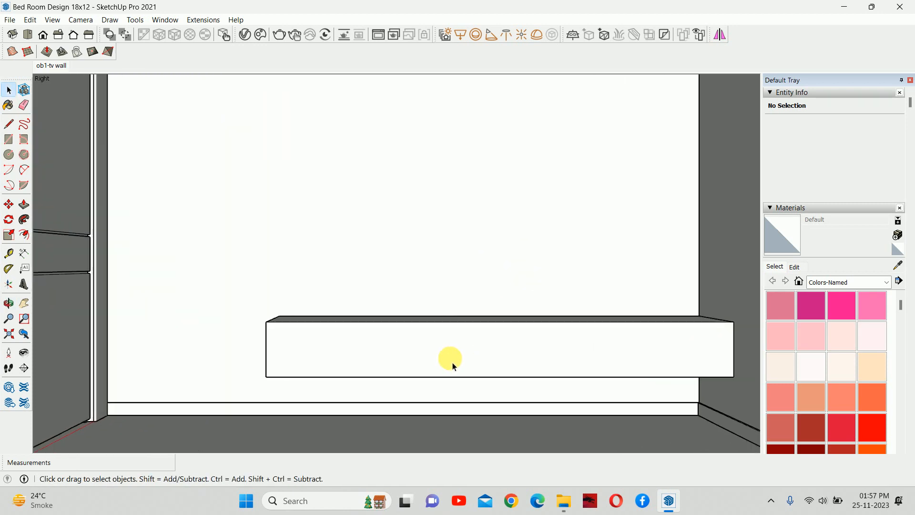
pyautogui.middleClick(442, 350)
pyautogui.moveTo(442, 350); pyautogui.dragTo(396, 365, button='middle')
pyautogui.scroll(2, 396, 354)
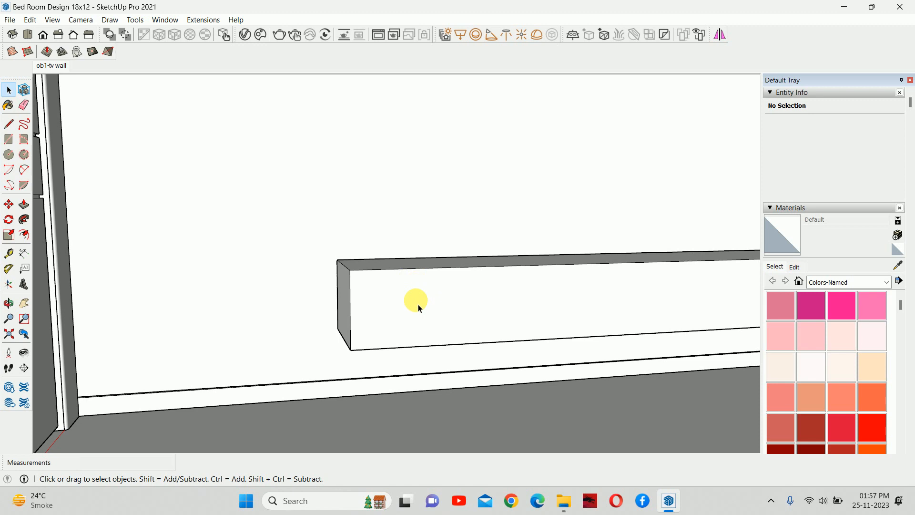
pyautogui.scroll(-2, 416, 313)
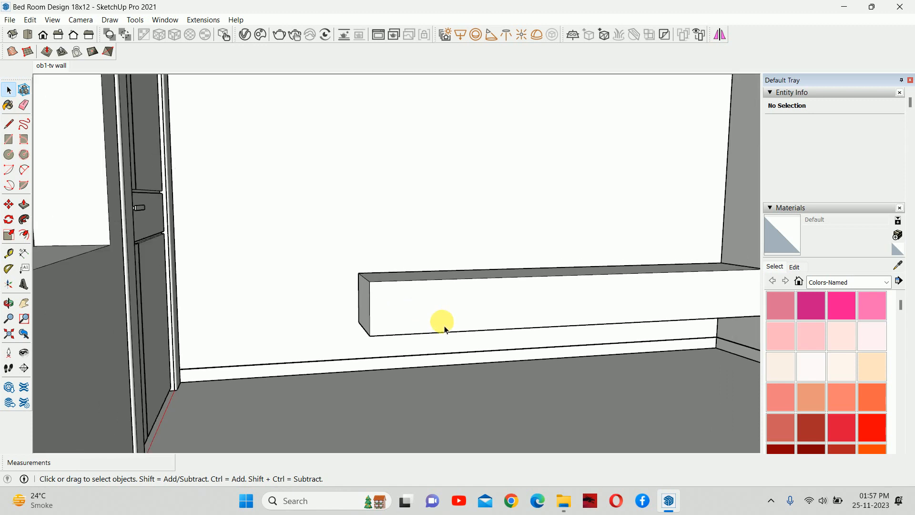
# Switch to Chrome, open Pinterest and search for "tv wall" reference designs.
pyautogui.click(511, 501)
pyautogui.click(299, 328)
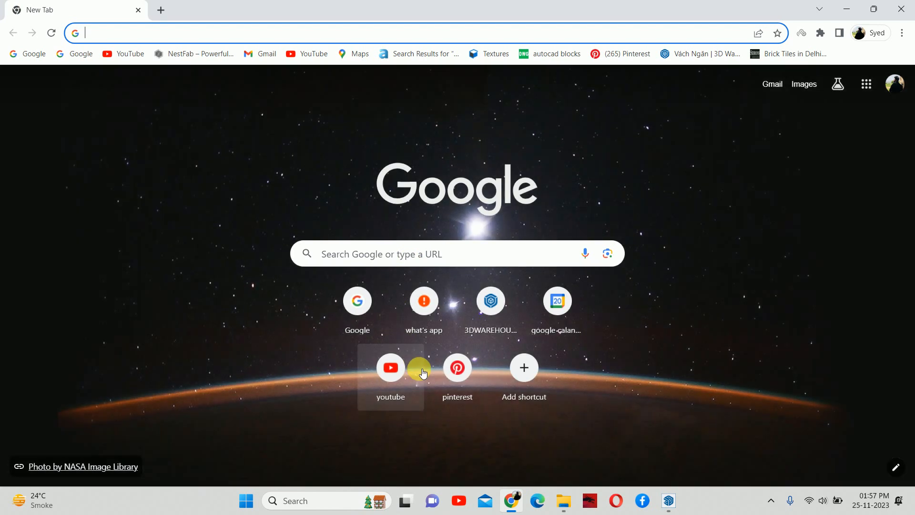
pyautogui.click(455, 368)
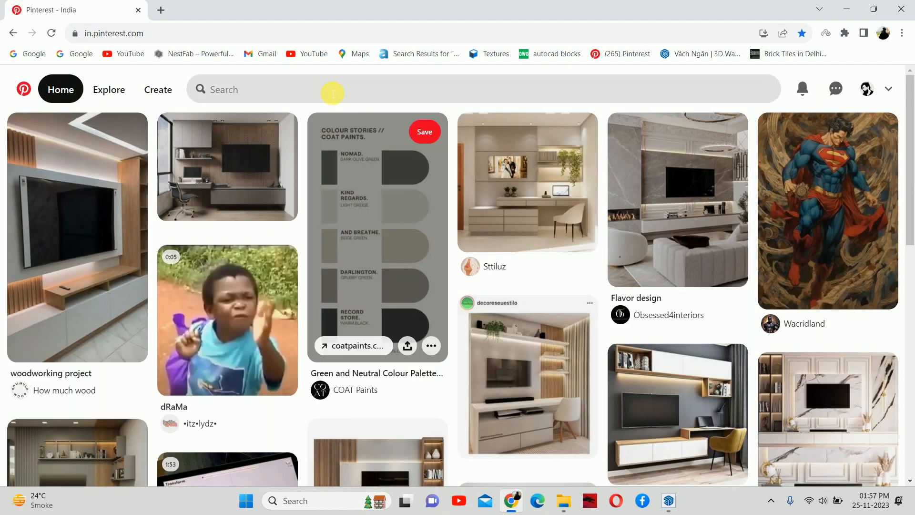
pyautogui.click(332, 91)
pyautogui.write('tv ')
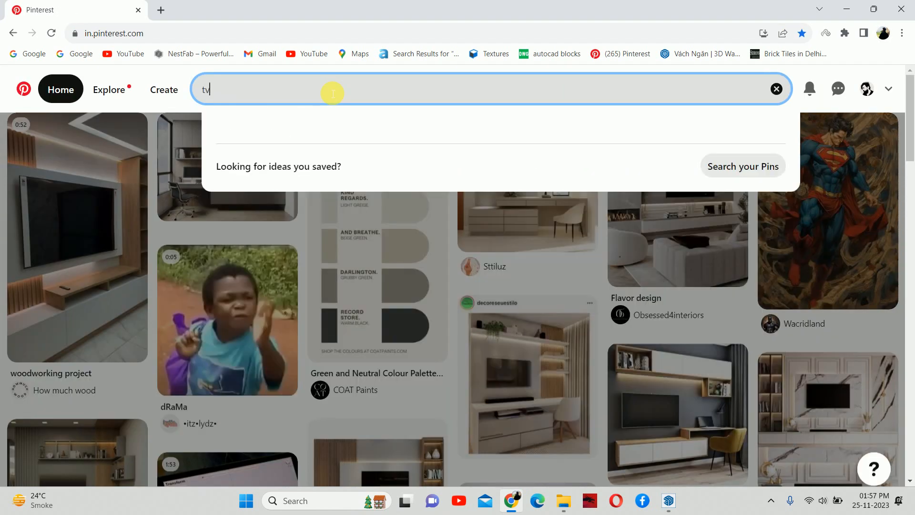
pyautogui.write('wall')
pyautogui.press('Return')
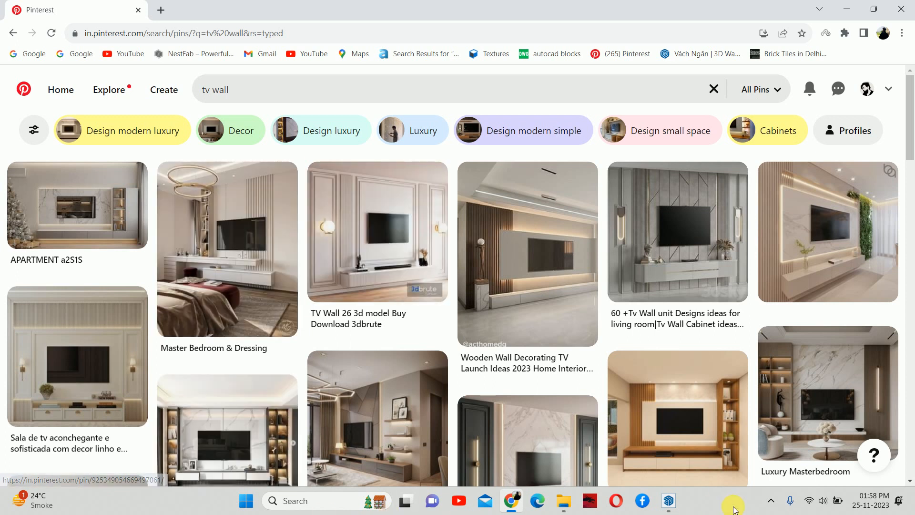
# Switch back to SketchUp and measure along the front face of the floating TV unit.
pyautogui.click(663, 491)
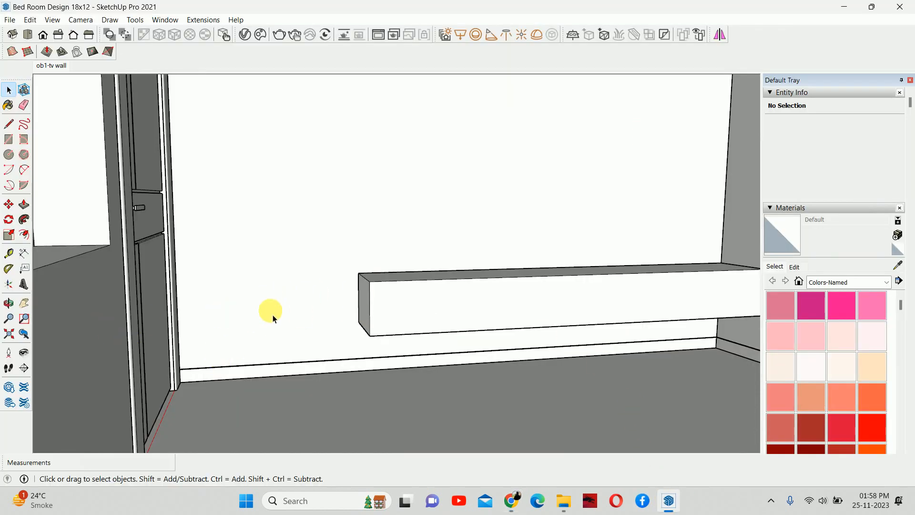
pyautogui.scroll(-2, 591, 301)
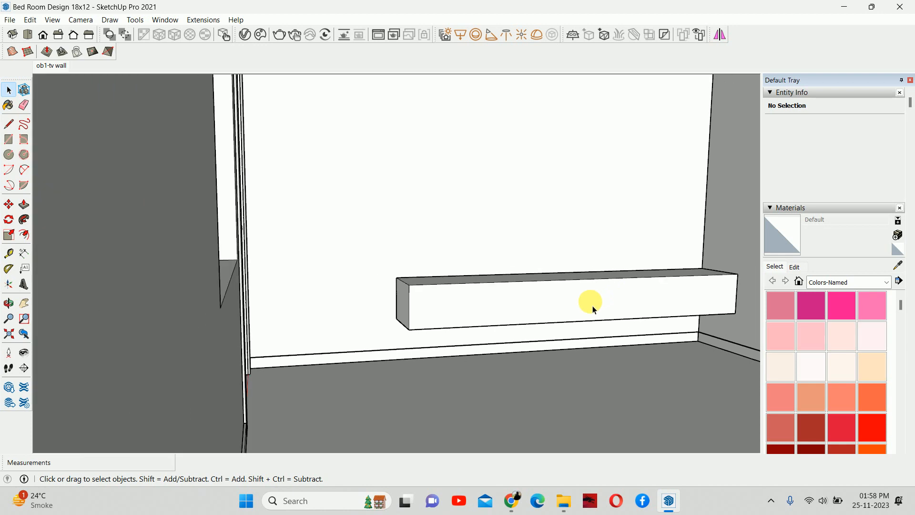
pyautogui.press('t')
pyautogui.click(409, 297)
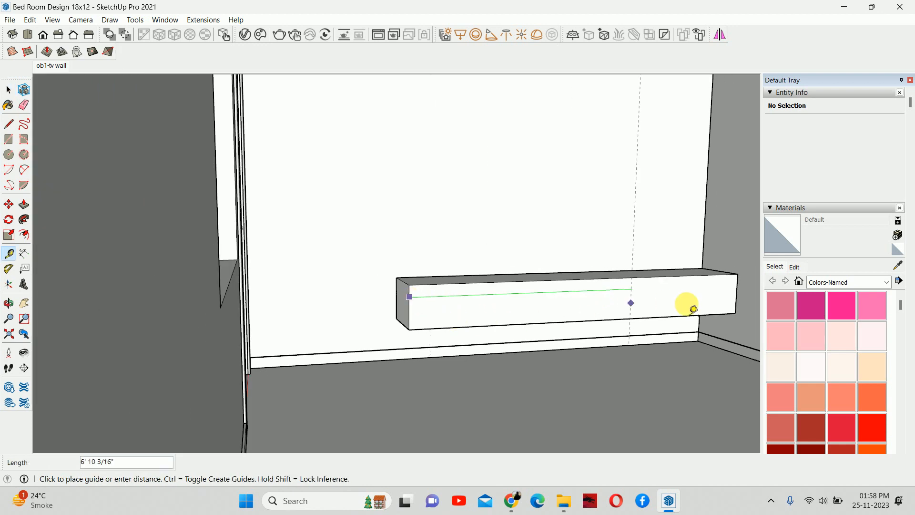
pyautogui.press('Escape')
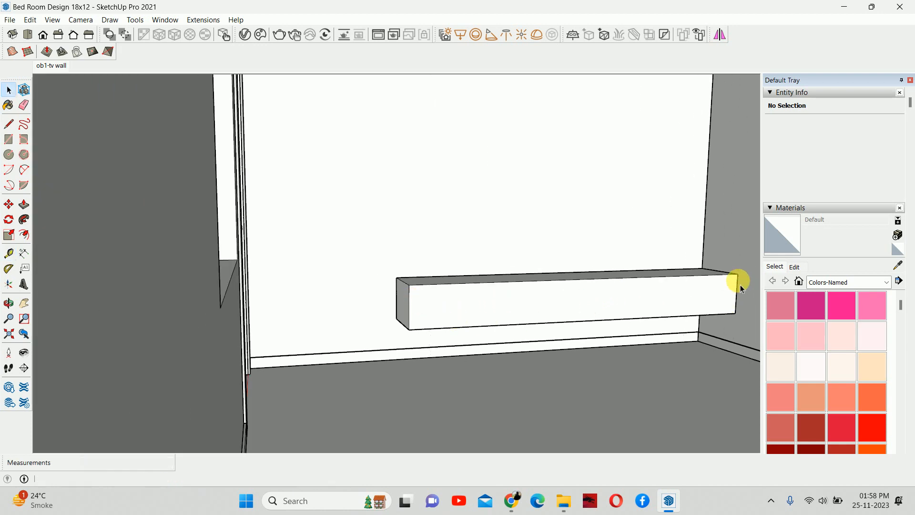
pyautogui.press('space')
pyautogui.moveTo(619, 288); pyautogui.dragTo(599, 303, button='middle')
pyautogui.scroll(-5, 591, 298)
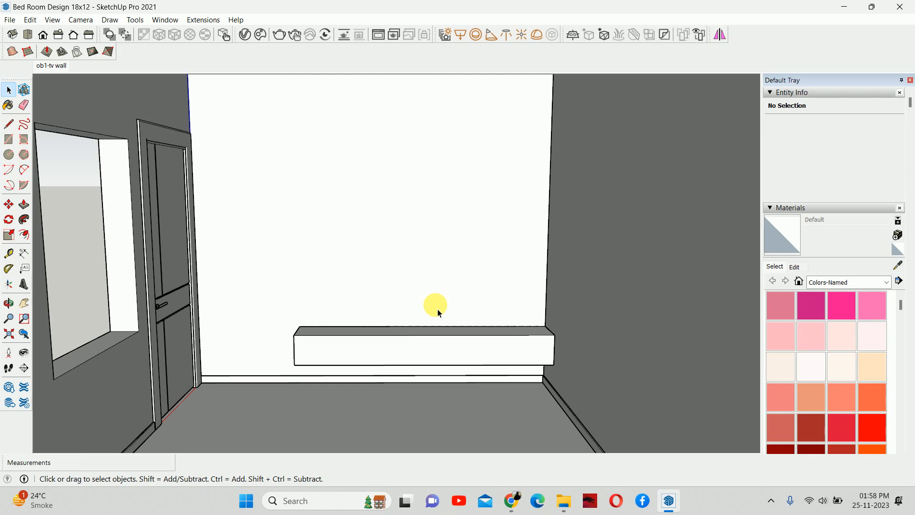
# Switch to Chrome, view the "Master Bedroom & Dressing" pin and return to the search results.
pyautogui.click(511, 500)
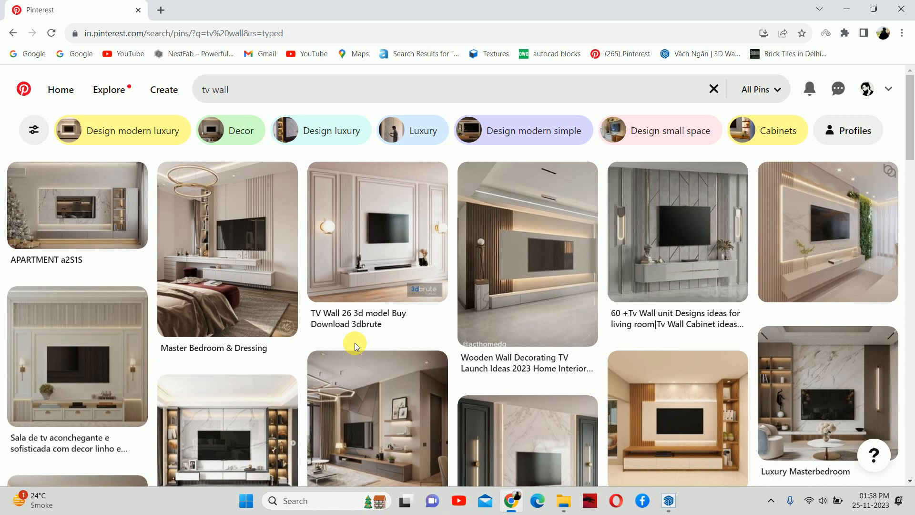
pyautogui.moveTo(377, 244)
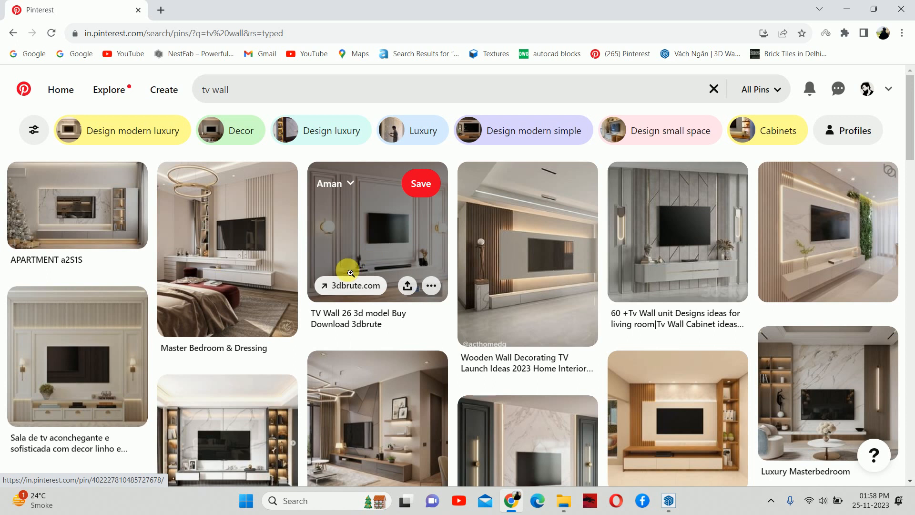
pyautogui.click(256, 235)
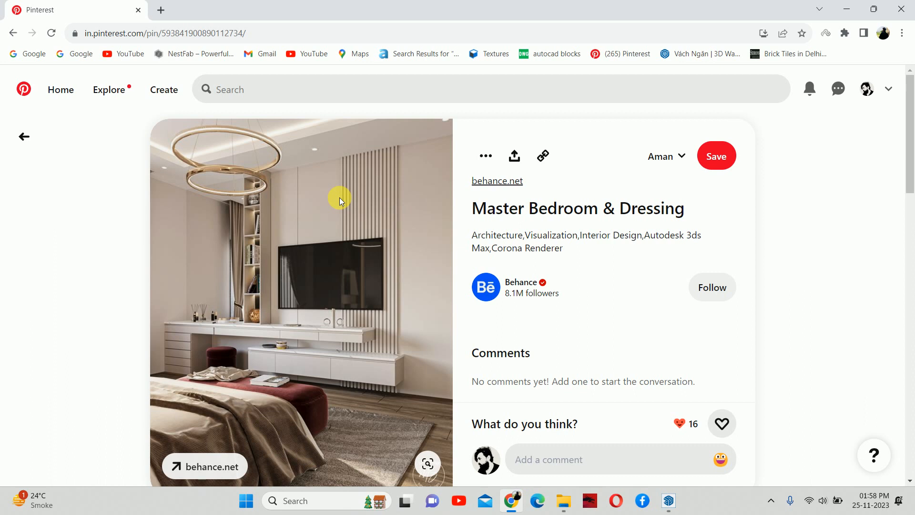
pyautogui.click(25, 136)
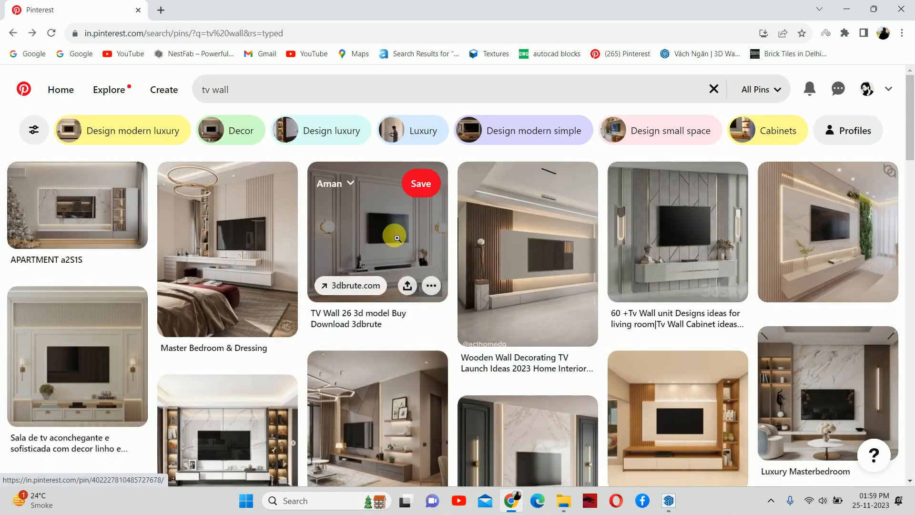
# Open the "TV Wall 26 3d model" pin and browse the related TV wall designs below it.
pyautogui.click(397, 237)
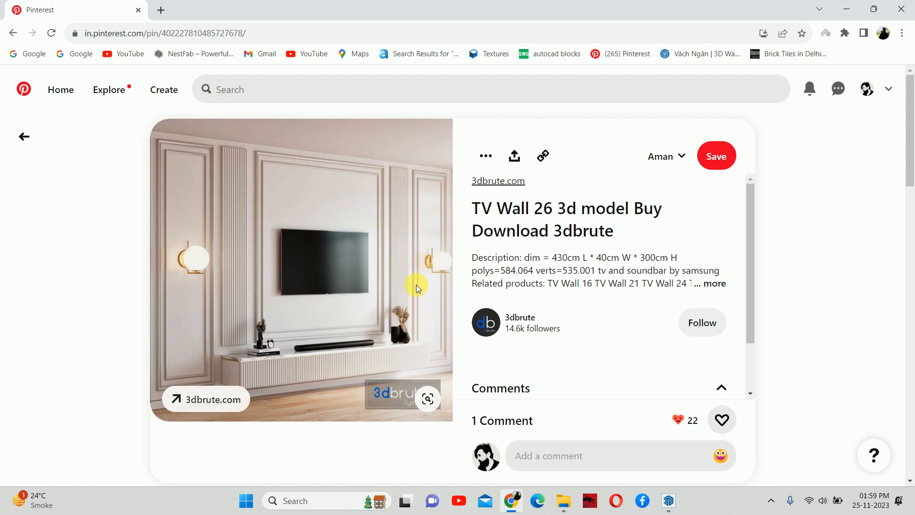
pyautogui.scroll(-5, 416, 286)
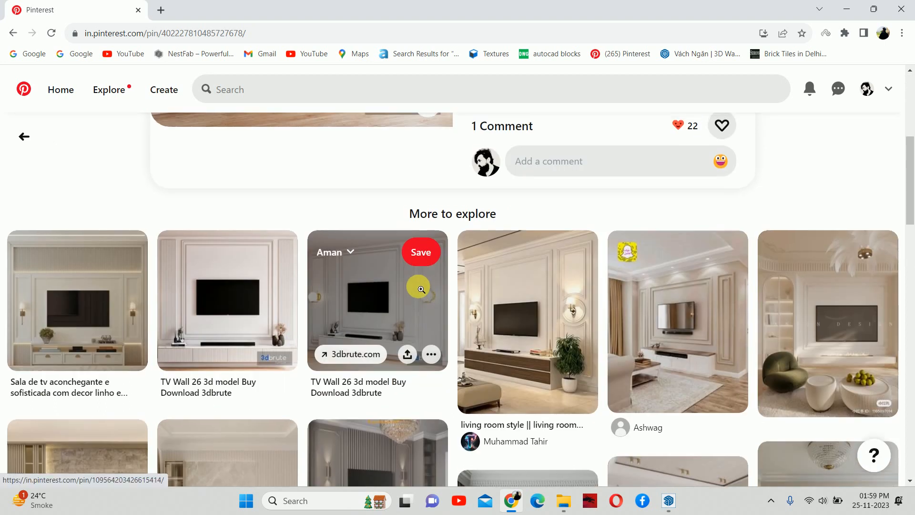
pyautogui.scroll(3, 419, 288)
pyautogui.scroll(-4, 449, 314)
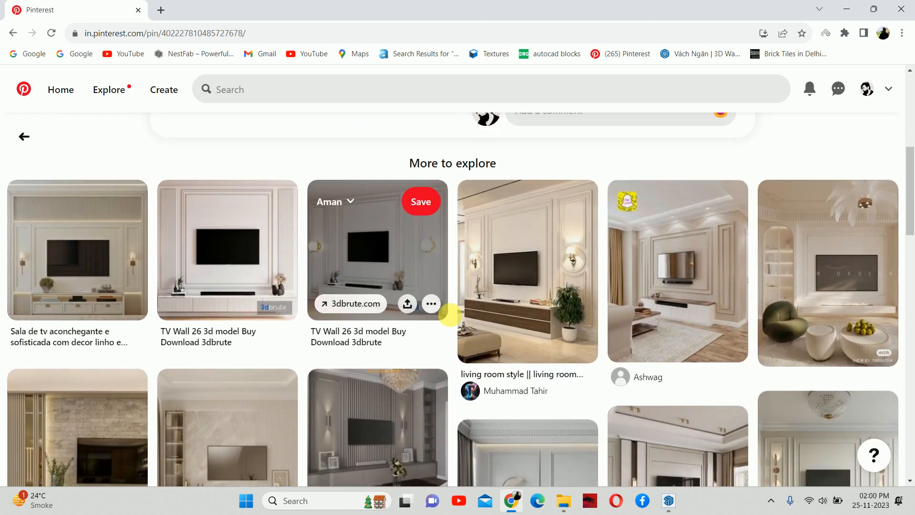
# View the "living room style" pin and its related designs, and return to the "tv wall" search results.
pyautogui.click(523, 278)
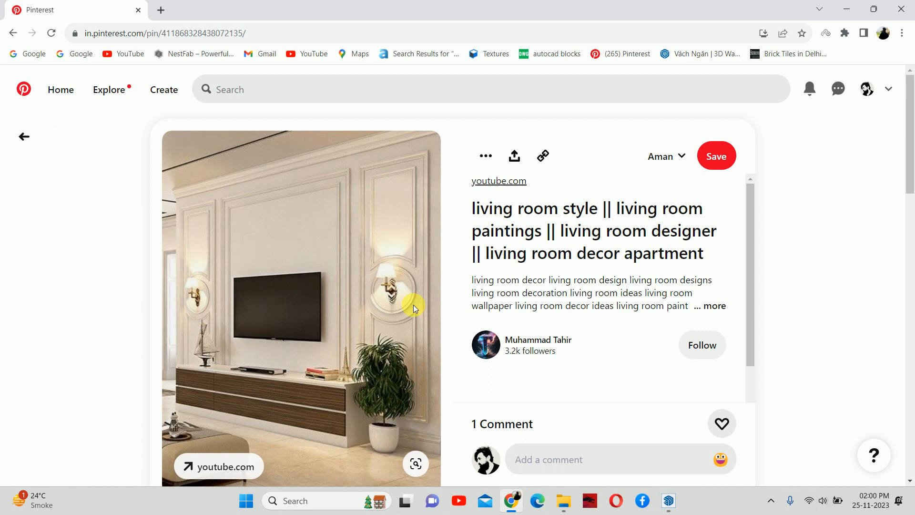
pyautogui.scroll(-7, 413, 305)
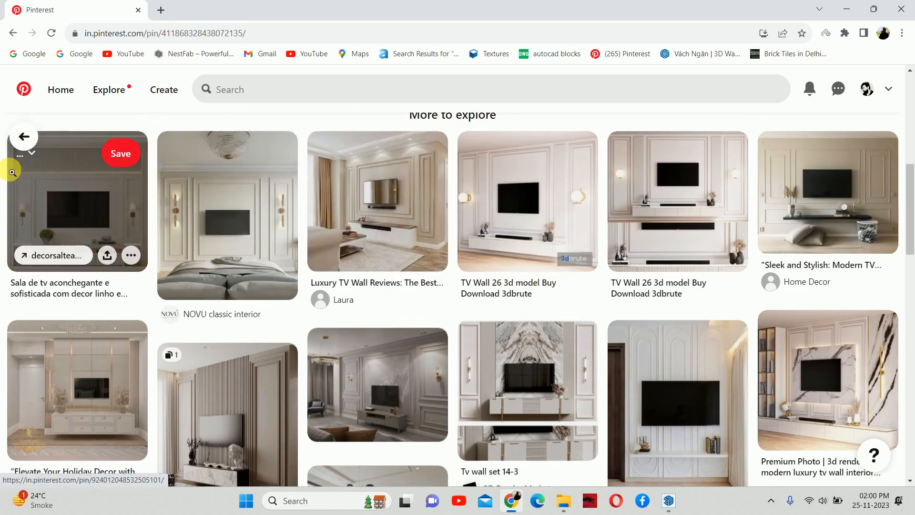
pyautogui.click(13, 34)
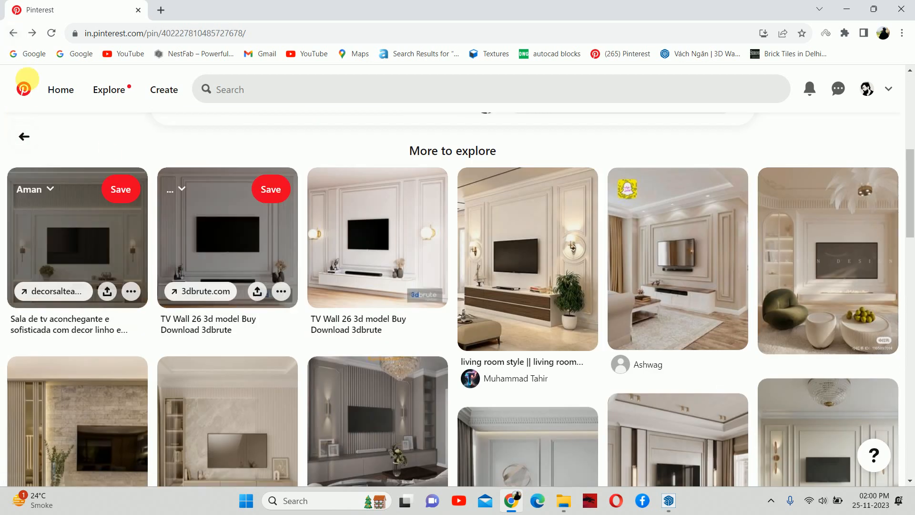
pyautogui.click(13, 34)
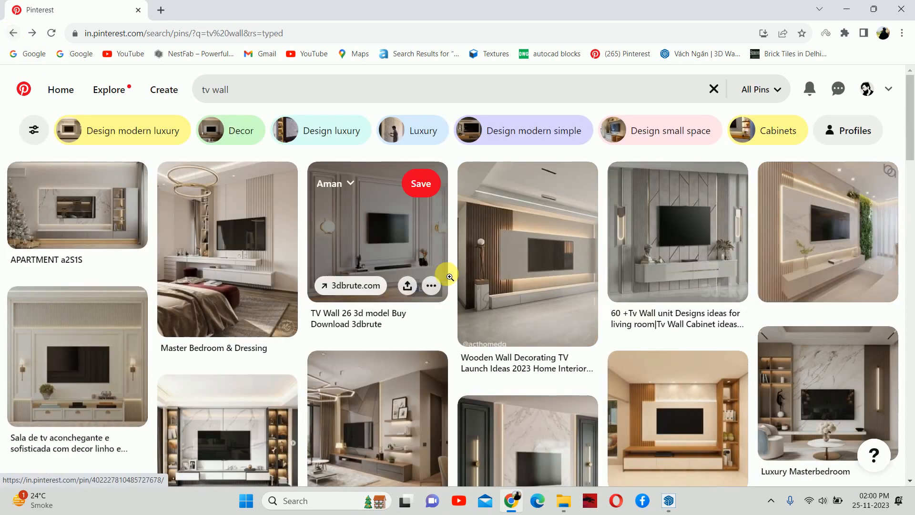
# Open the "Master Bedroom & Dressing" pin and examine its TV wall and the related designs.
pyautogui.click(255, 255)
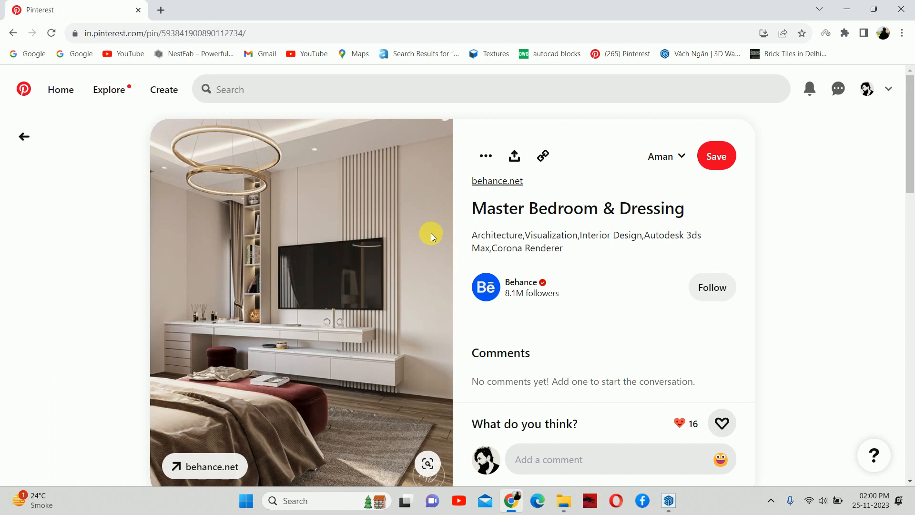
pyautogui.scroll(-7, 378, 243)
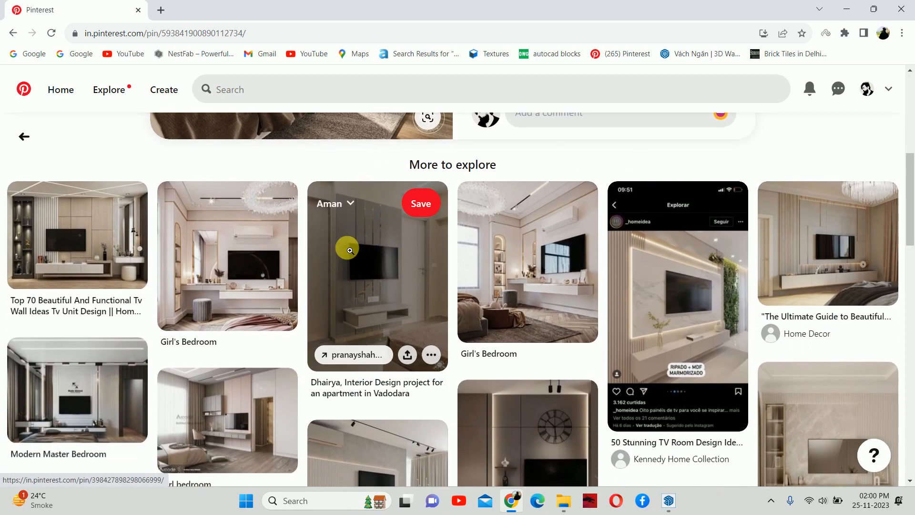
pyautogui.scroll(4, 337, 248)
pyautogui.scroll(4, 337, 249)
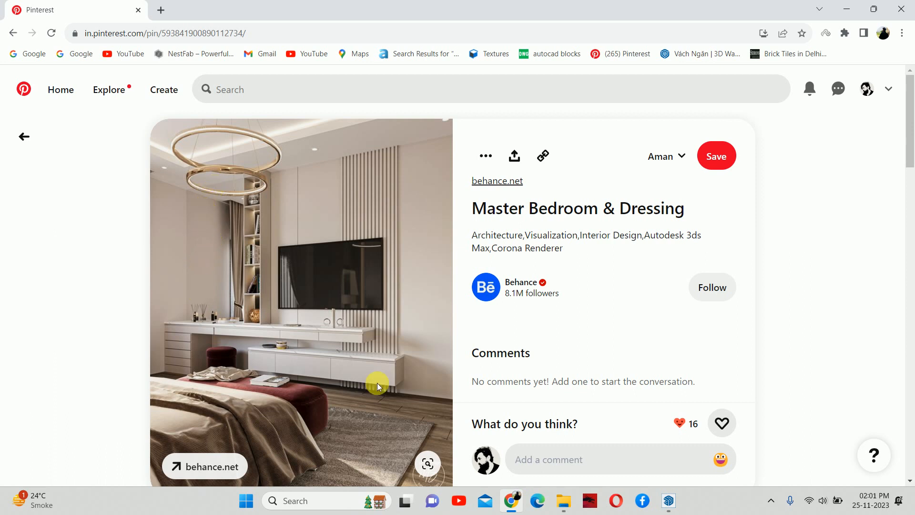
pyautogui.press('super')
pyautogui.write('w')
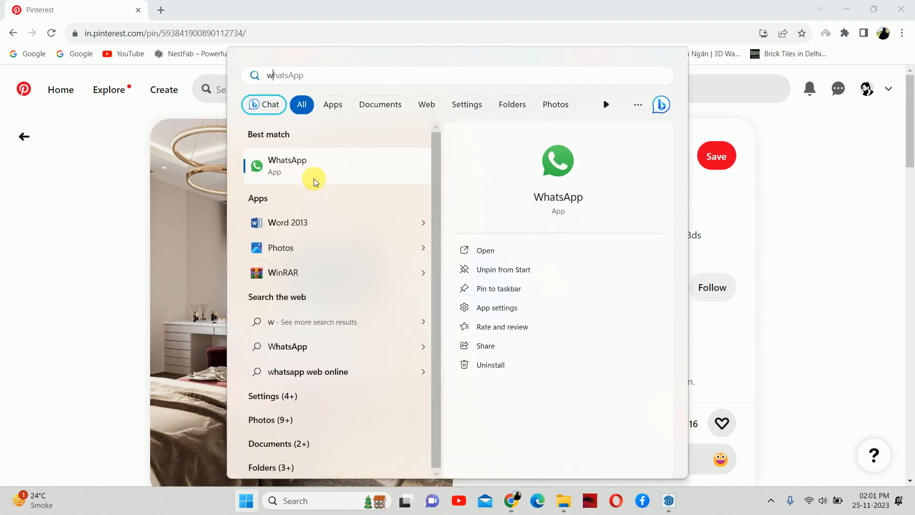
pyautogui.click(314, 174)
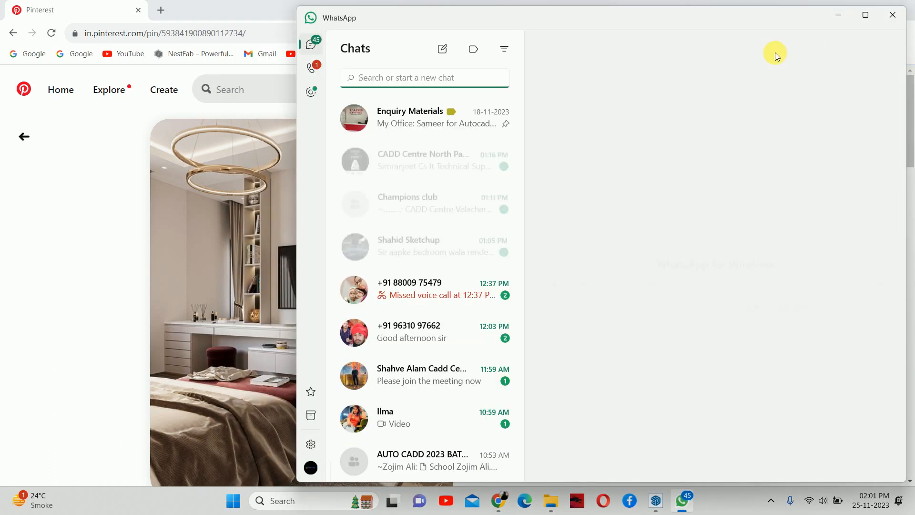
pyautogui.click(892, 15)
# Browse the designs related to the bedroom pin and examine the "50 Stunning TV Room Design Ideas" pin with its backlit marble panel.
pyautogui.scroll(-5, 405, 258)
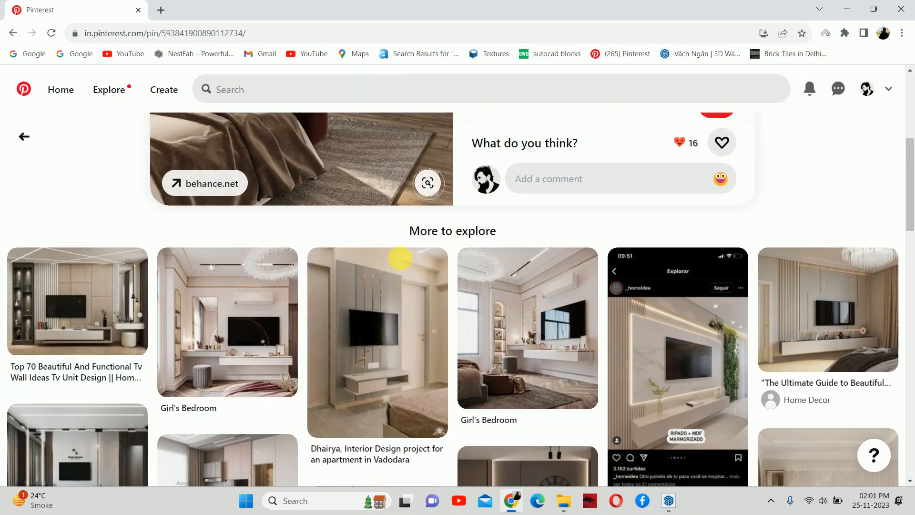
pyautogui.scroll(5, 402, 251)
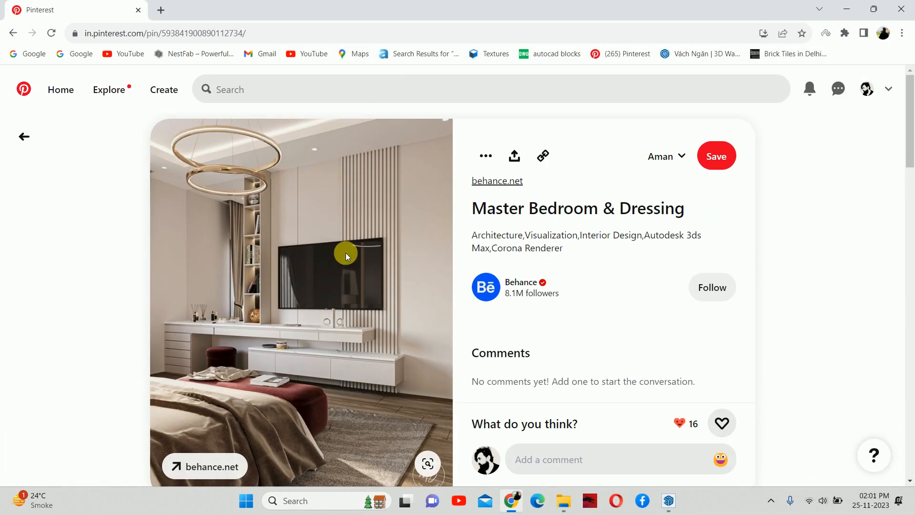
pyautogui.scroll(-5, 348, 262)
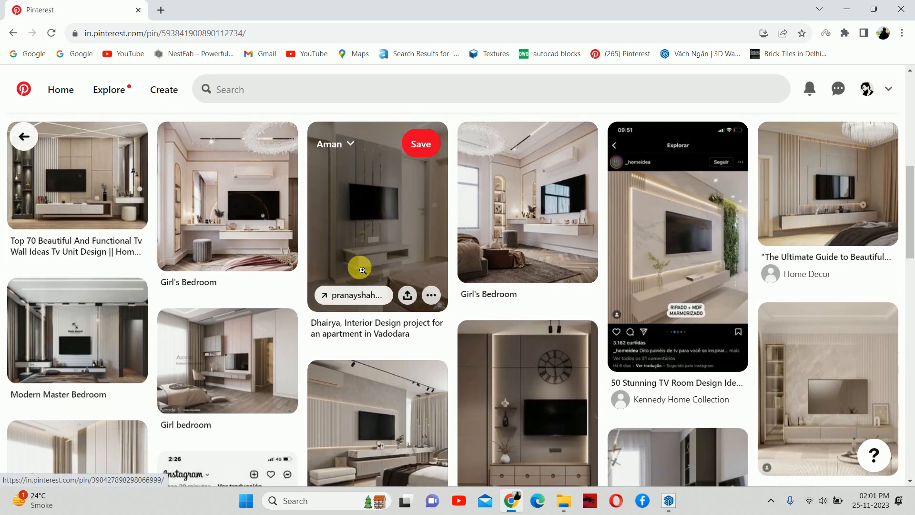
pyautogui.click(700, 245)
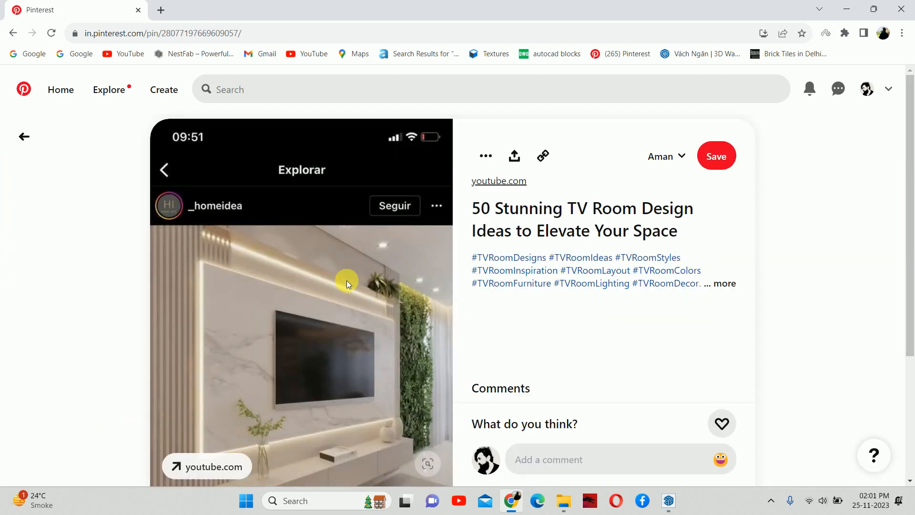
pyautogui.scroll(-3, 348, 277)
pyautogui.scroll(2, 258, 181)
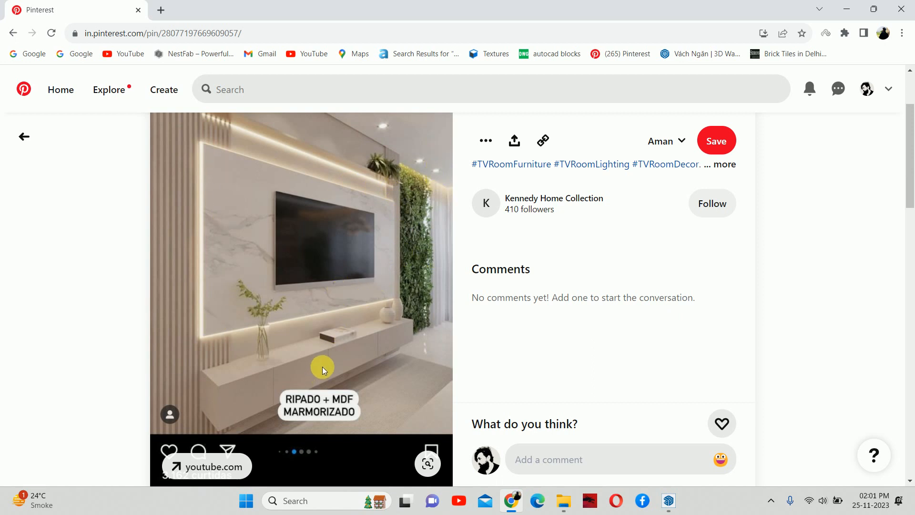
pyautogui.scroll(-5, 333, 355)
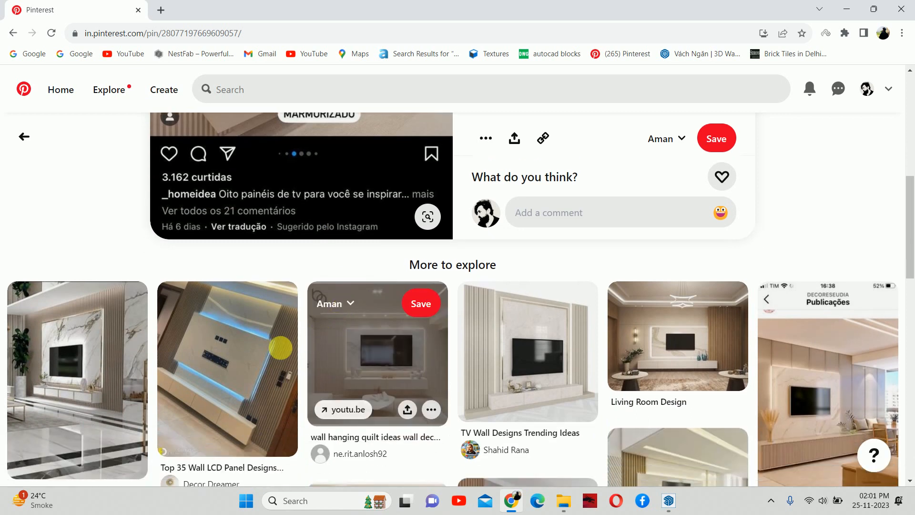
# View the gold-framed marble TV wall pin and the related bedroom pin with slatted side panels, browsing the designs below.
pyautogui.click(97, 360)
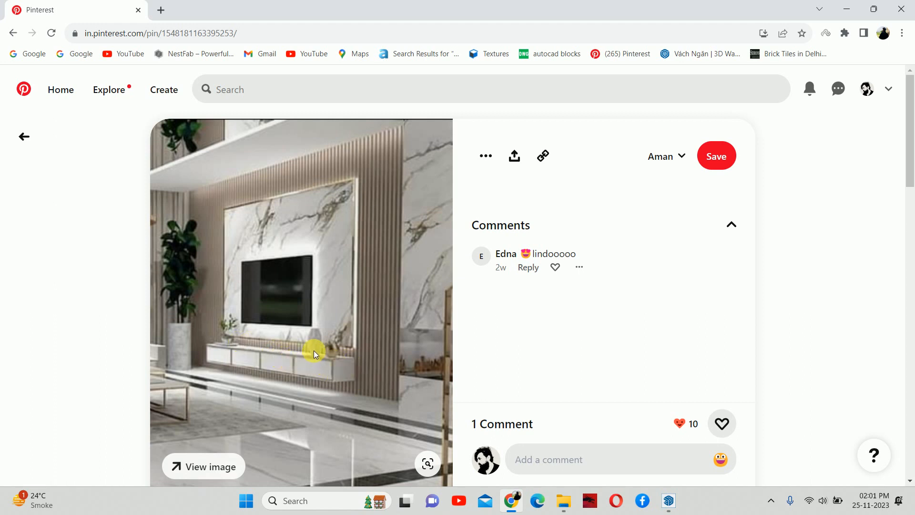
pyautogui.scroll(-6, 315, 350)
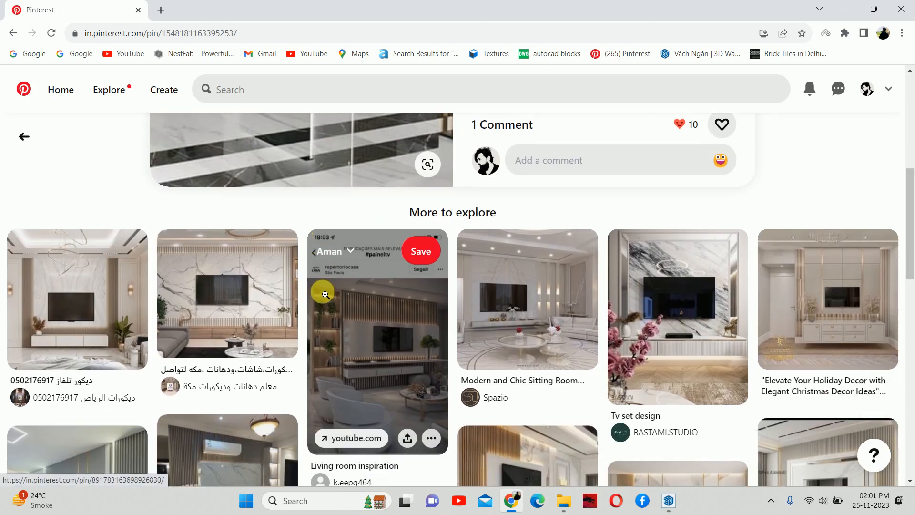
pyautogui.click(106, 308)
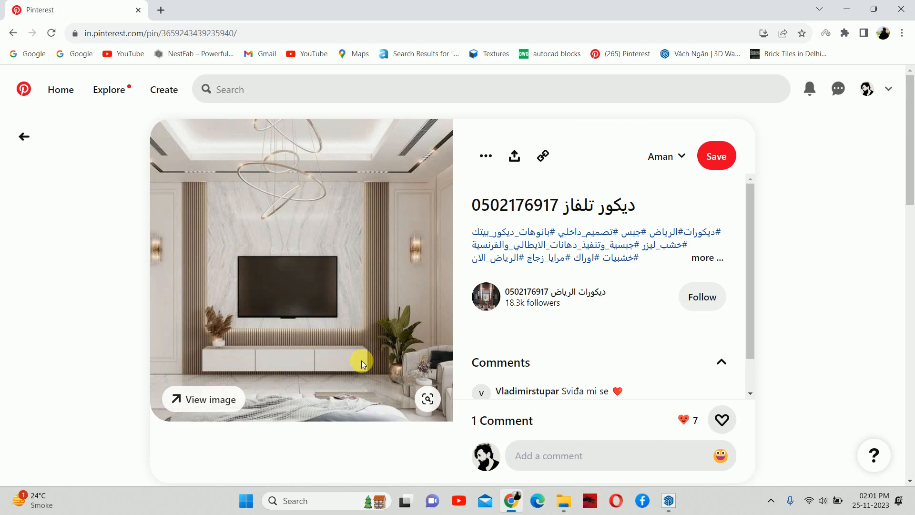
pyautogui.scroll(-10, 354, 357)
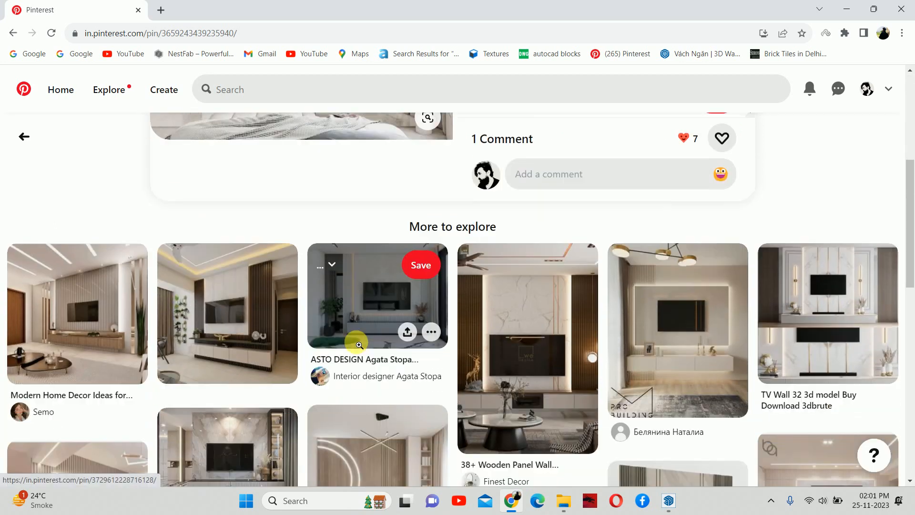
pyautogui.scroll(-3, 360, 340)
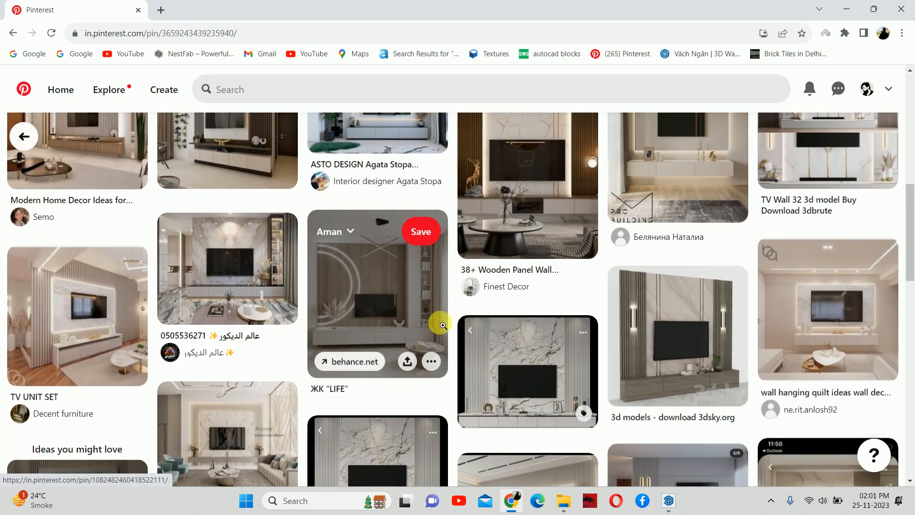
pyautogui.scroll(-1, 435, 320)
# Open the "ЖК "LIFE"" pin with the circular light strips and browse its related TV wall designs.
pyautogui.click(385, 243)
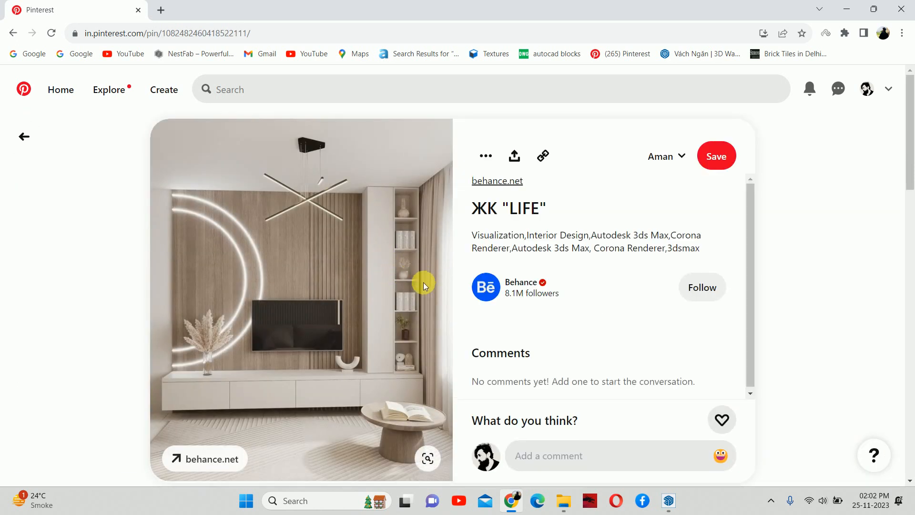
pyautogui.scroll(-6, 356, 233)
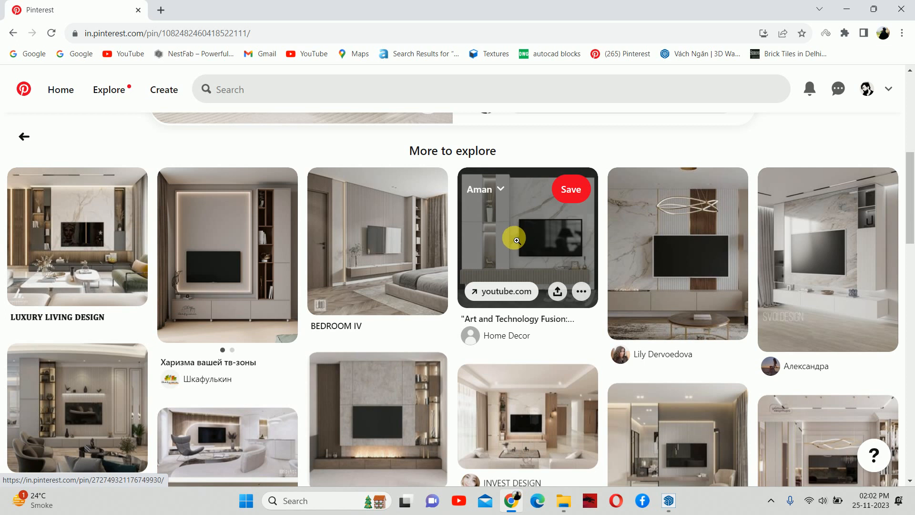
pyautogui.scroll(-6, 517, 241)
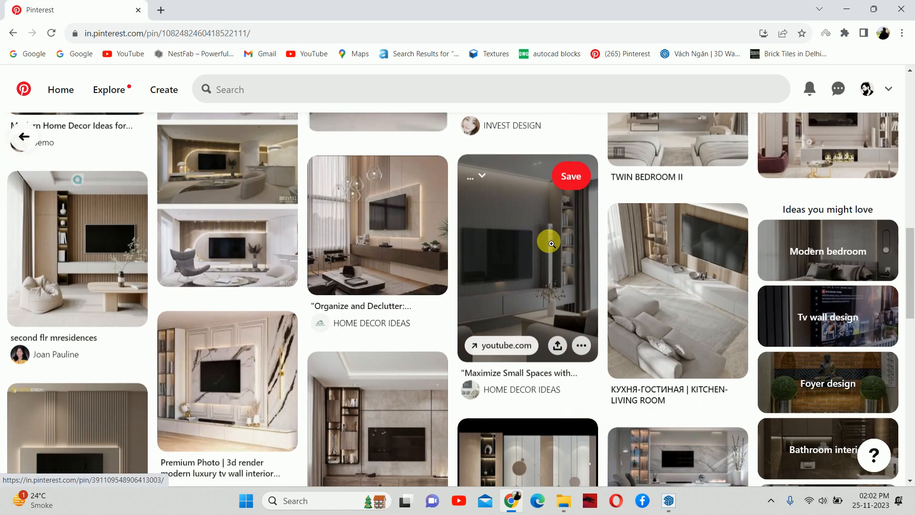
# View the "Organize and Declutter" and "TV unit design with art display" pins and browse their related designs.
pyautogui.click(419, 241)
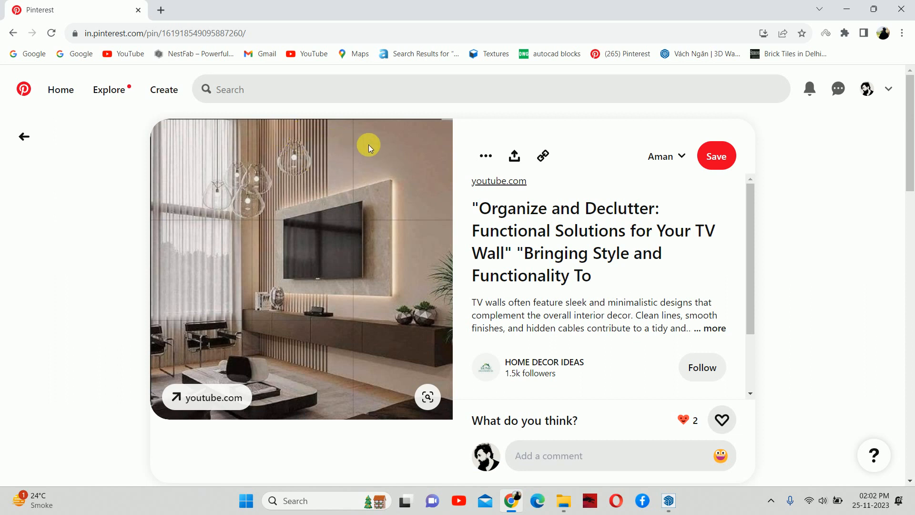
pyautogui.scroll(-3, 346, 151)
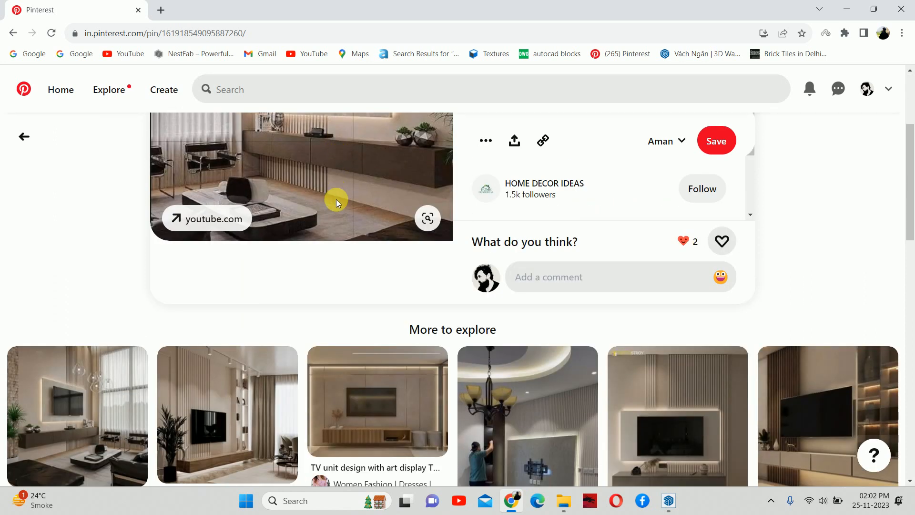
pyautogui.click(361, 396)
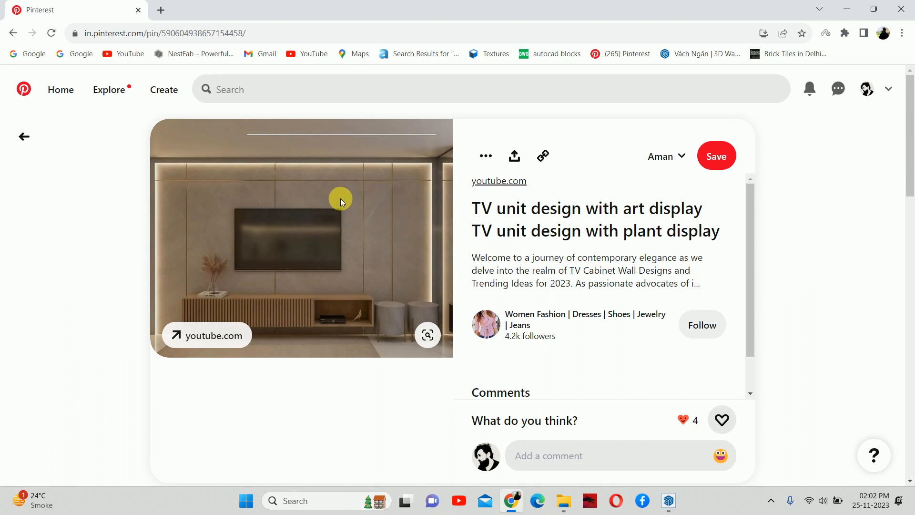
pyautogui.scroll(-6, 341, 200)
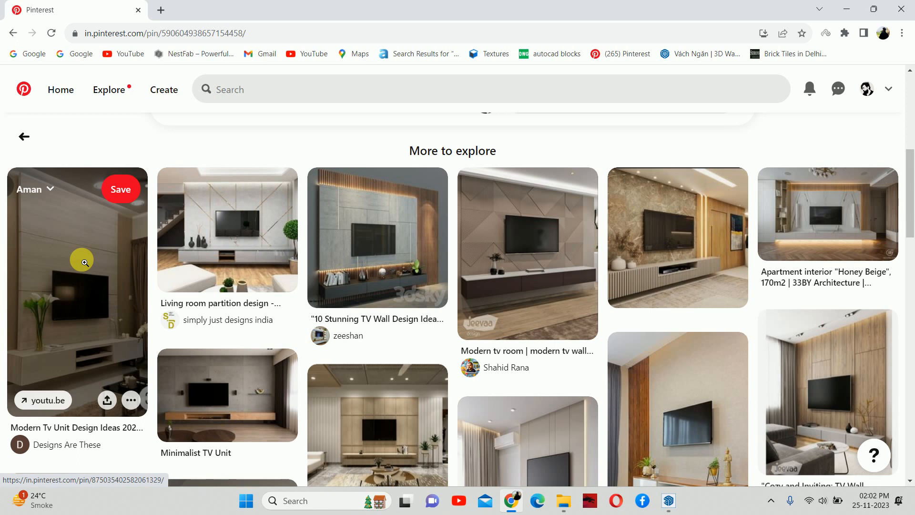
# View the "Modern Tv Unit Design Ideas" pin and its related "PANSY" pin, and return to the former's related designs.
pyautogui.click(82, 261)
pyautogui.scroll(-7, 261, 248)
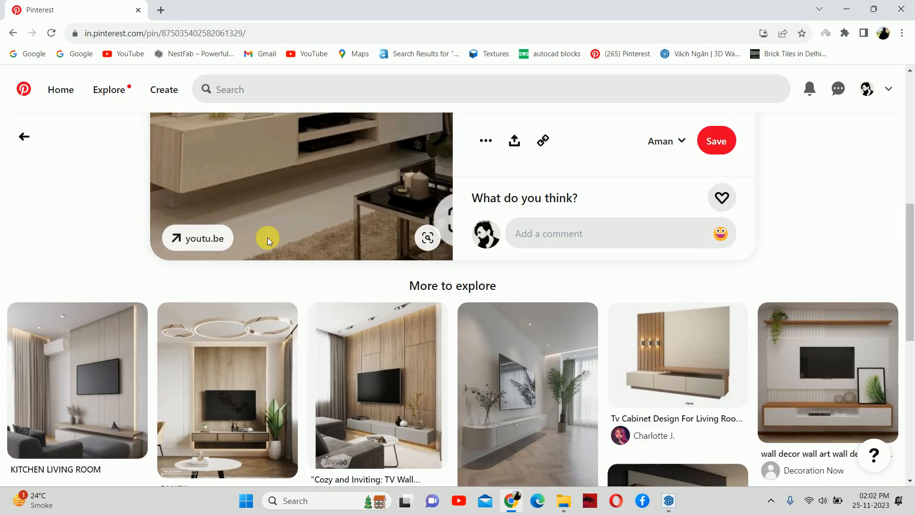
pyautogui.scroll(-2, 268, 237)
pyautogui.scroll(1, 233, 337)
pyautogui.click(235, 341)
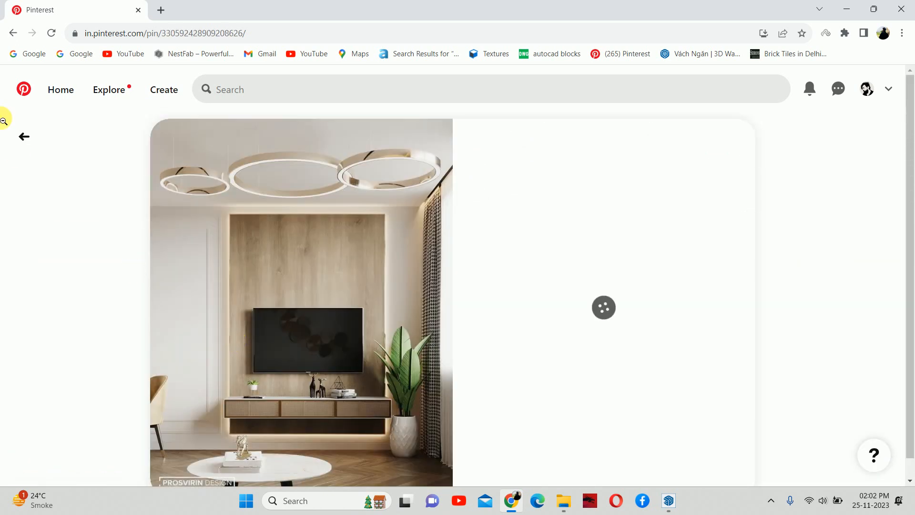
pyautogui.scroll(-5, 29, 191)
# Open the "KITCHEN LIVING ROOM" pin and examine its panelled TV wall and the related designs.
pyautogui.click(53, 302)
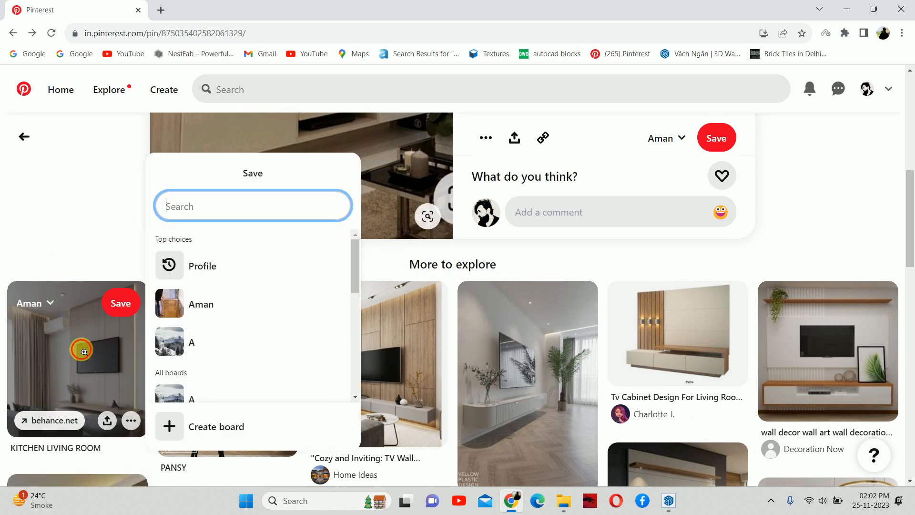
pyautogui.click(84, 352)
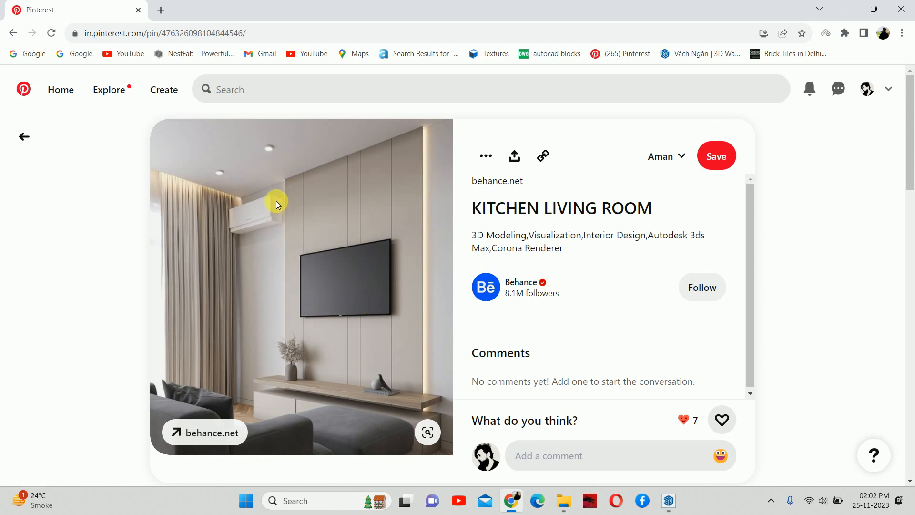
pyautogui.scroll(-4, 274, 383)
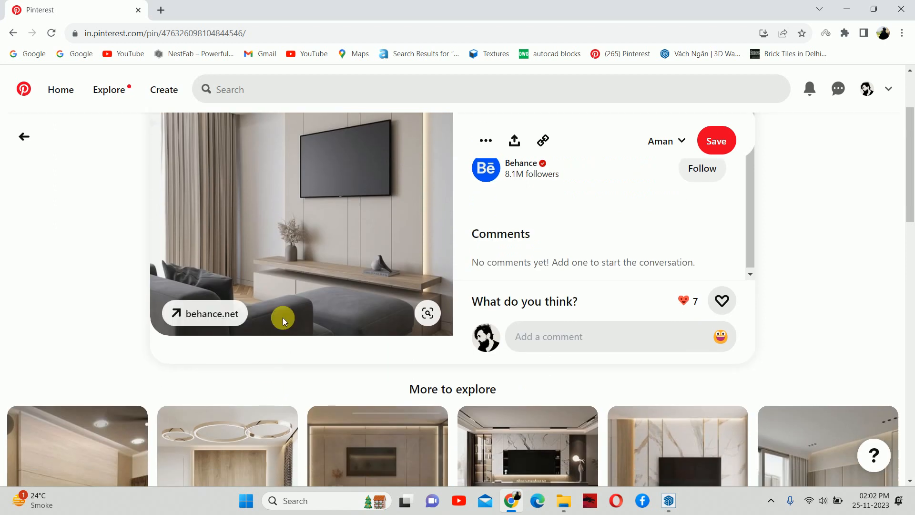
pyautogui.scroll(-4, 293, 299)
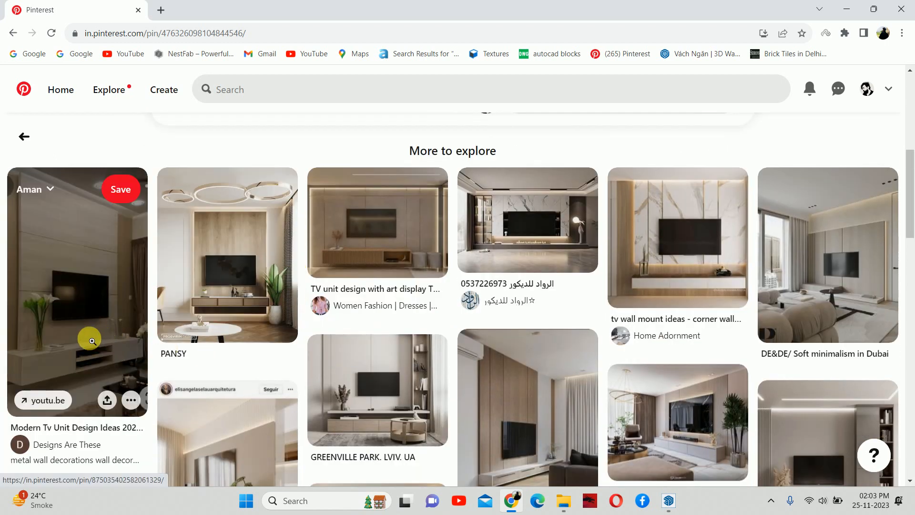
# Reopen the "TV unit design with art display" pin and examine its backlit wall and fluted floating unit.
pyautogui.click(395, 240)
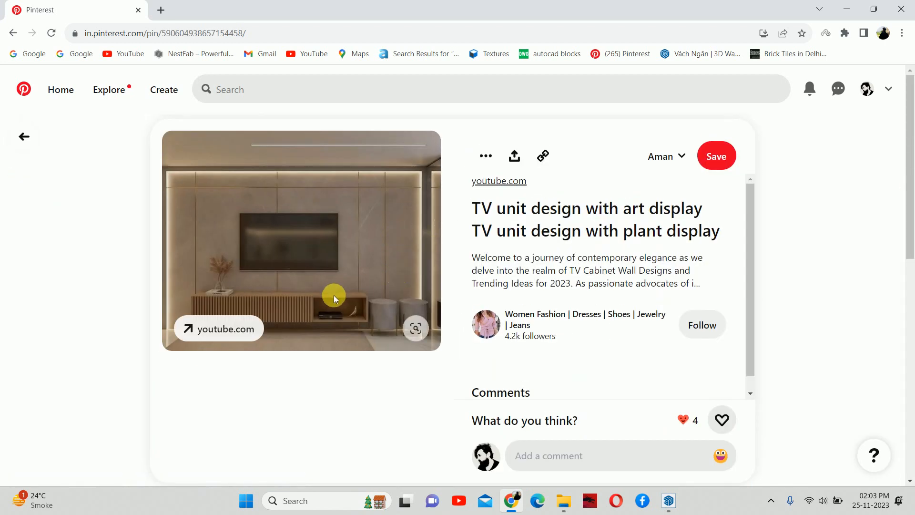
pyautogui.scroll(-1, 338, 281)
pyautogui.scroll(-1, 341, 274)
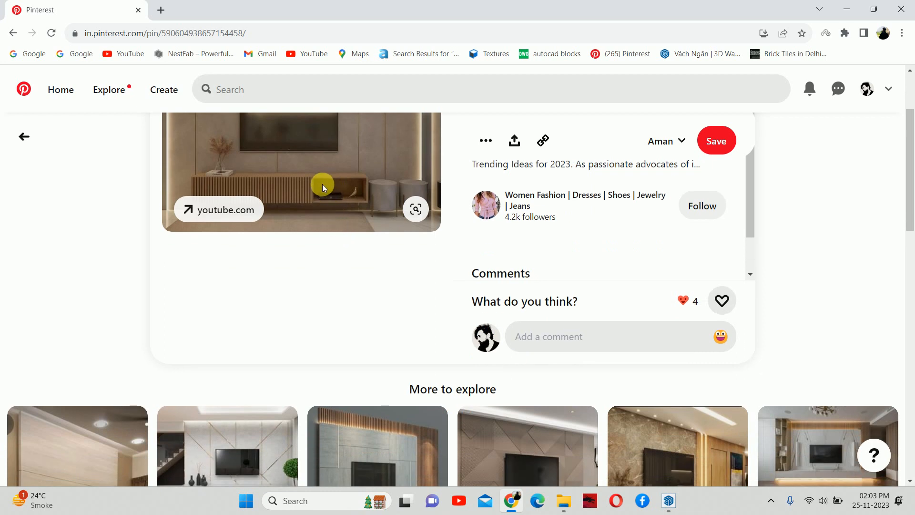
# Browse the related designs, view the Apartment interior "Honey Beige" pin and look over its related TV walls.
pyautogui.scroll(-2, 317, 171)
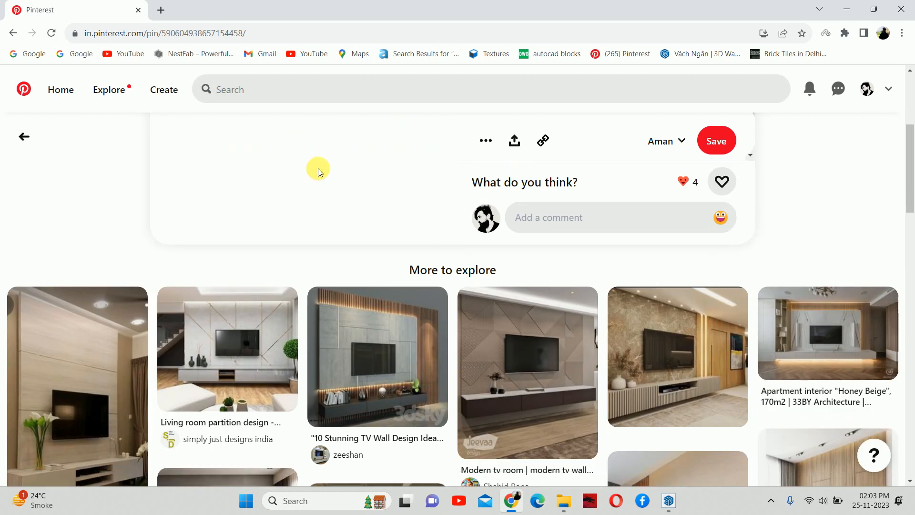
pyautogui.scroll(-2, 318, 172)
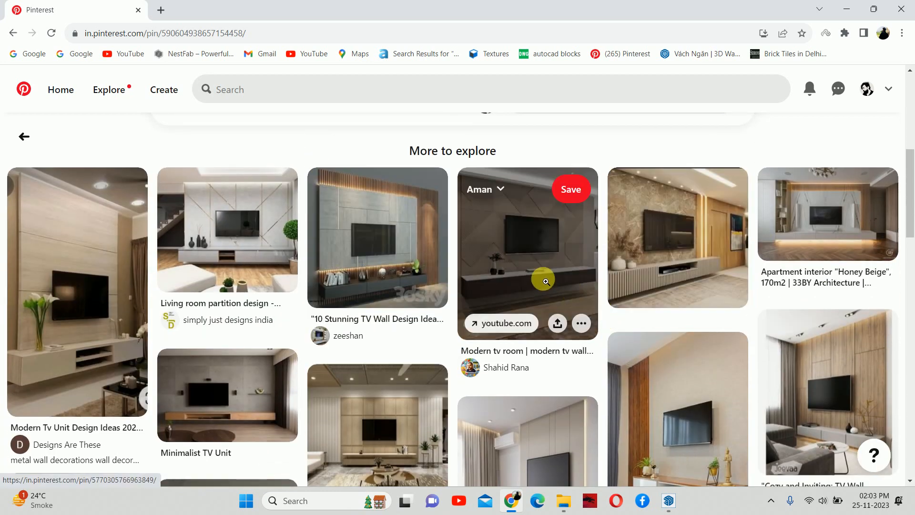
pyautogui.click(829, 241)
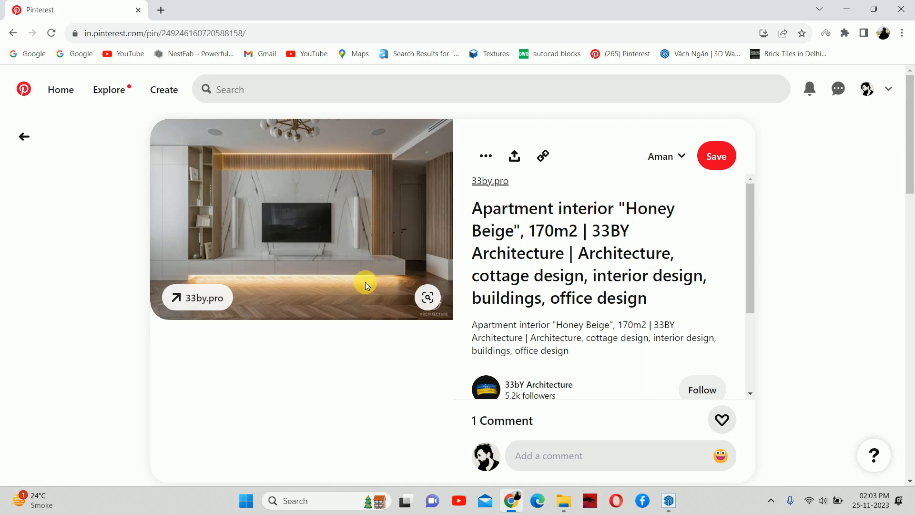
pyautogui.scroll(-1, 363, 261)
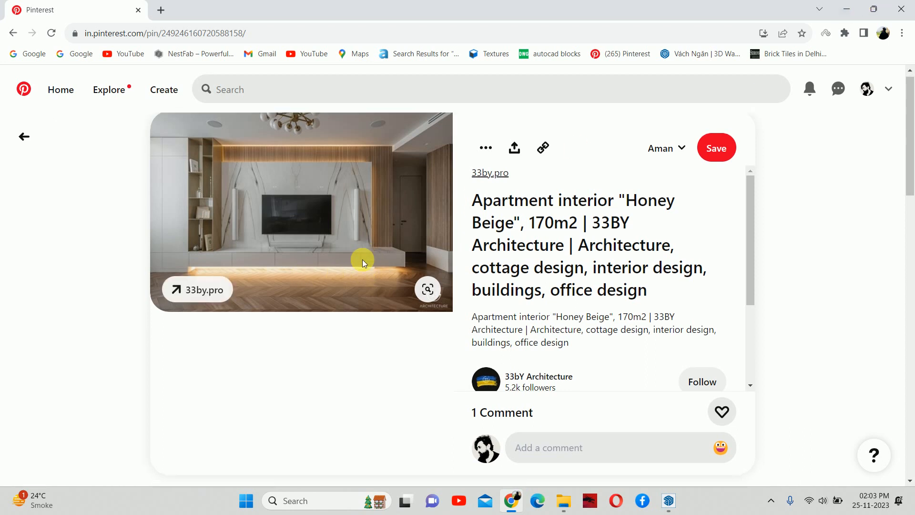
pyautogui.scroll(-7, 362, 261)
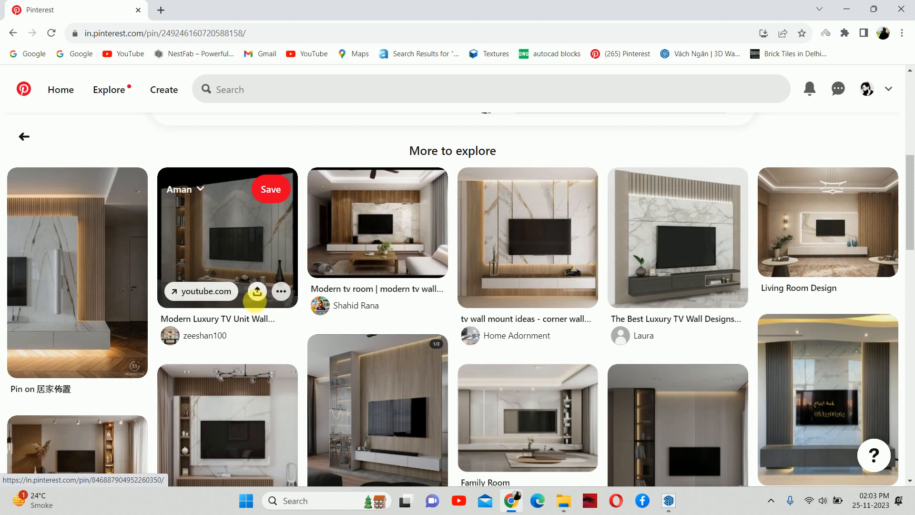
# View the marble "tv wall mount ideas" pin and its related "Contemporary Livingroom" pin with the slatted side panel.
pyautogui.click(533, 246)
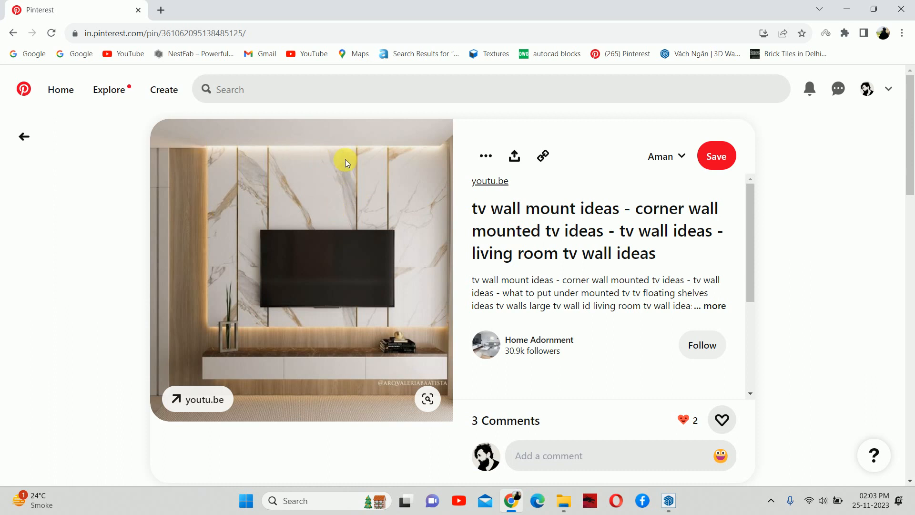
pyautogui.scroll(-7, 400, 199)
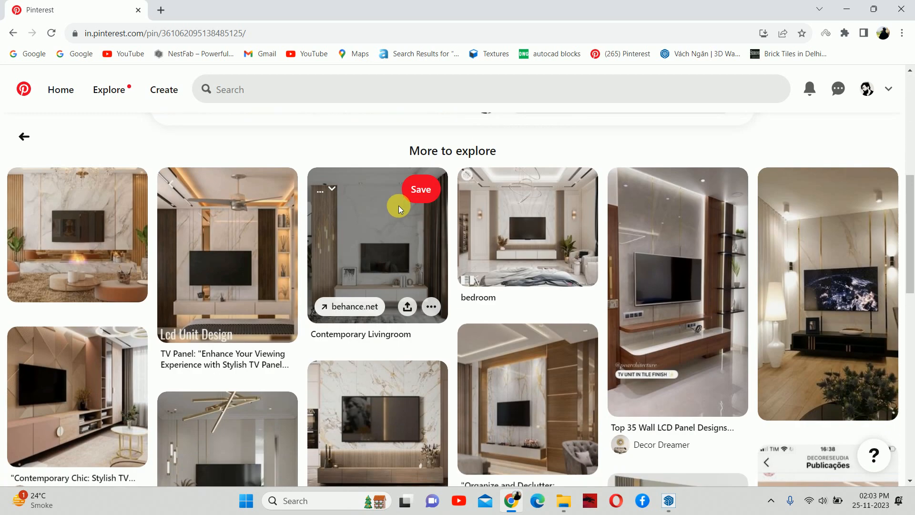
pyautogui.click(369, 232)
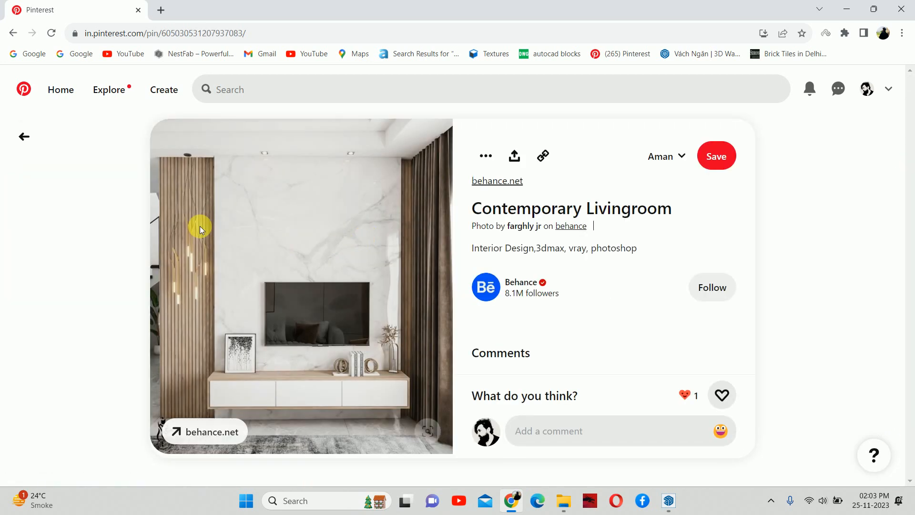
pyautogui.scroll(-2, 318, 245)
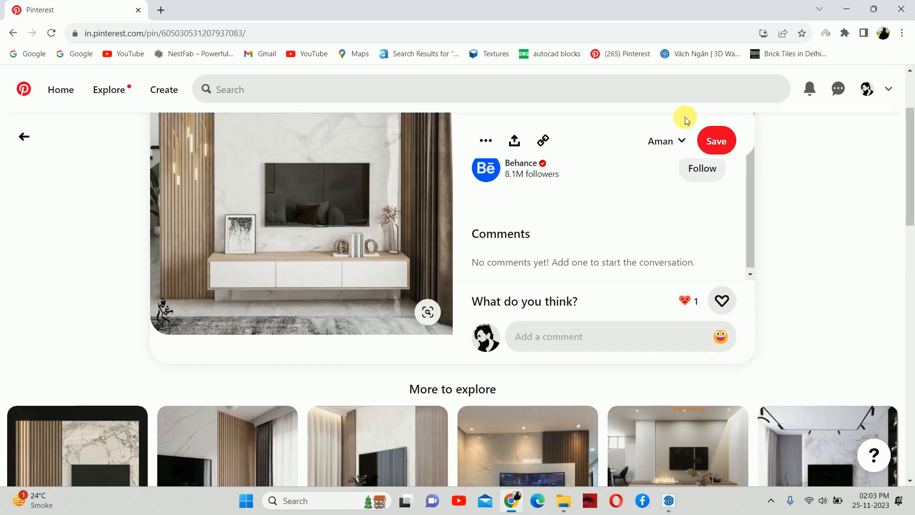
# Switch to SketchUp and measure the TV unit's height above the floor and the height of its front face.
pyautogui.click(847, 9)
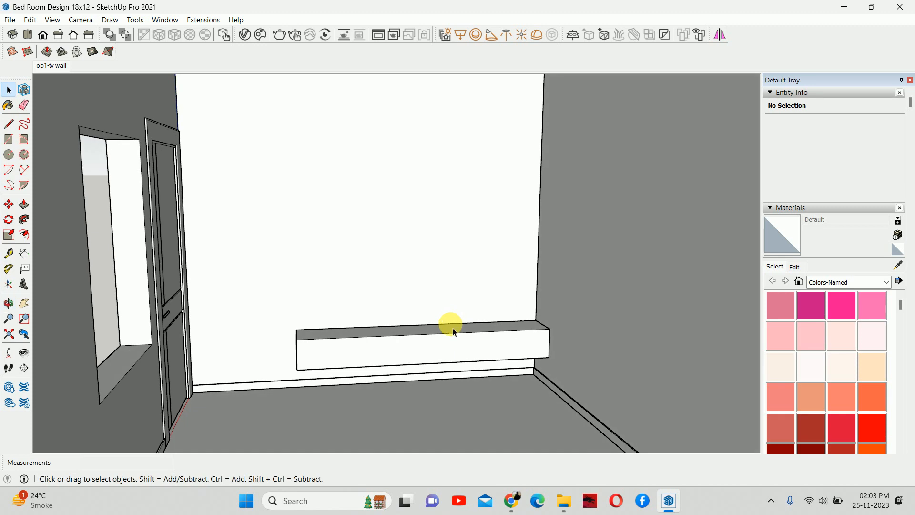
pyautogui.scroll(3, 431, 382)
pyautogui.moveTo(372, 386); pyautogui.dragTo(431, 388)
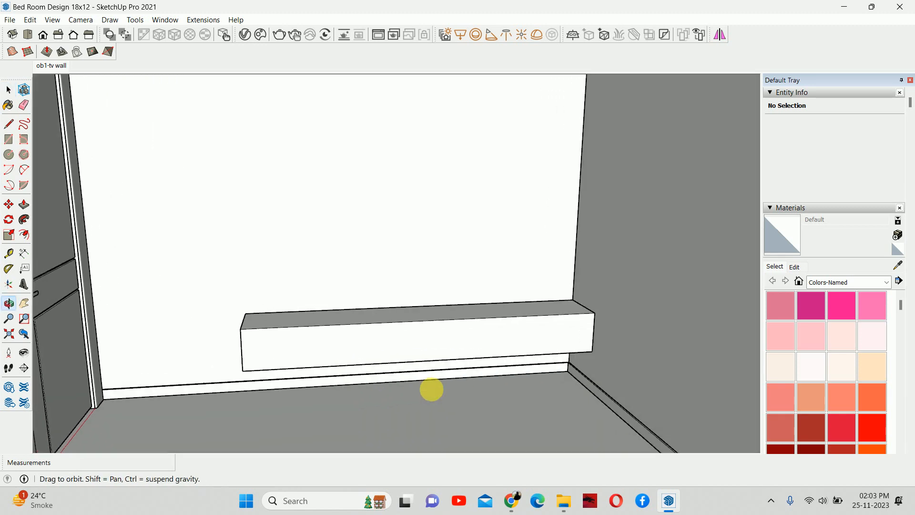
pyautogui.press('space')
pyautogui.press('t')
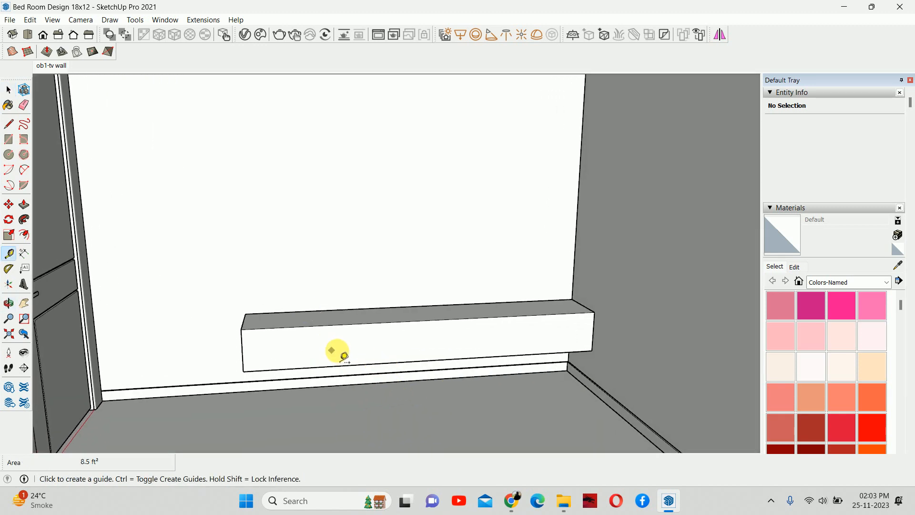
pyautogui.click(331, 325)
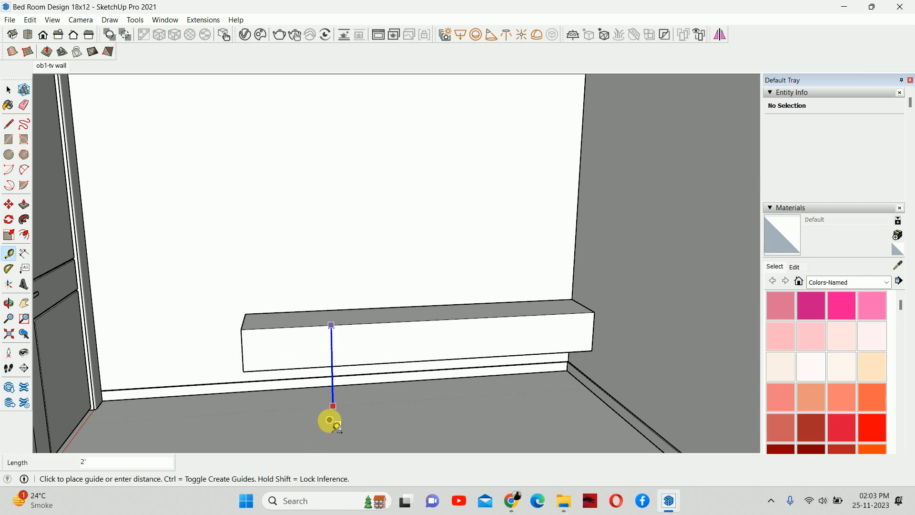
pyautogui.press('space')
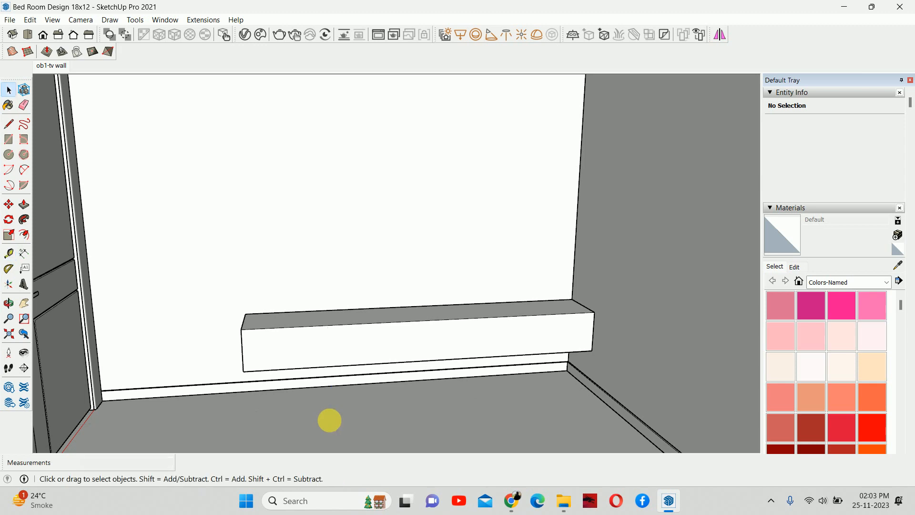
pyautogui.press('t')
pyautogui.click(307, 326)
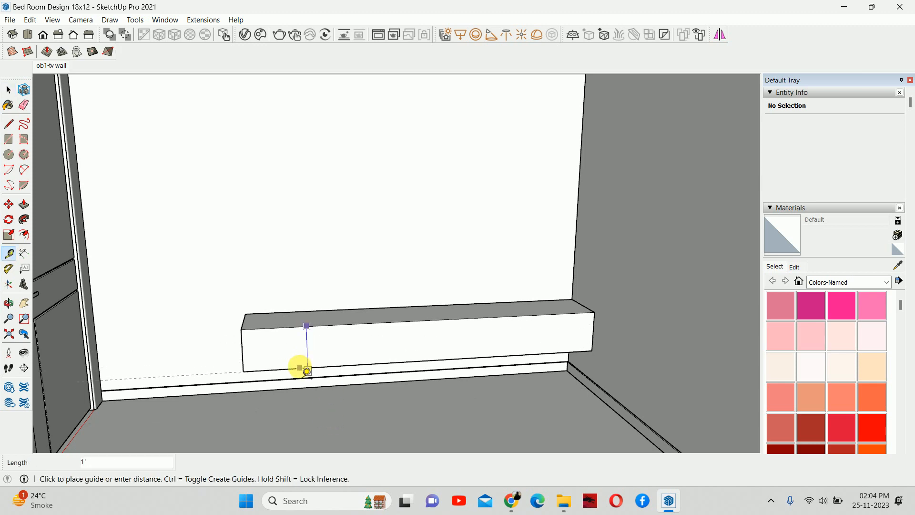
pyautogui.press('space')
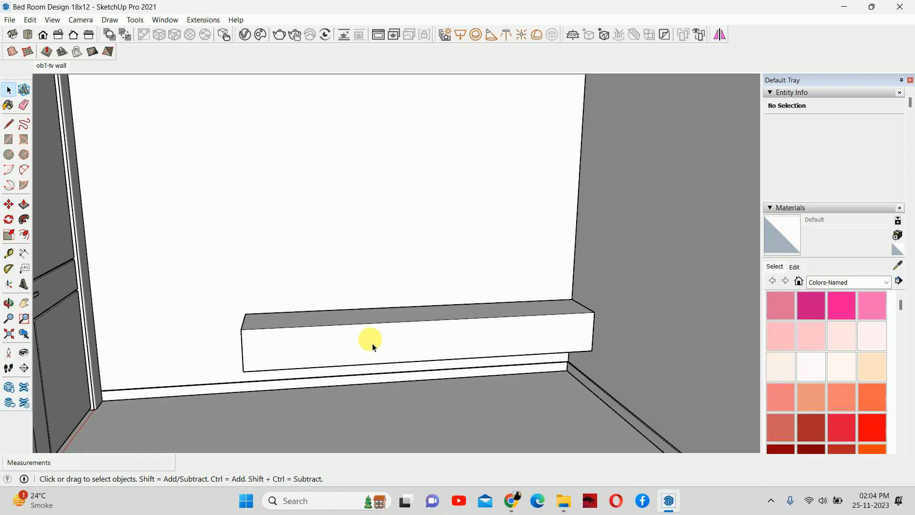
# Return to Pinterest in Chrome, browse the designs related to "Contemporary Livingroom" and open the "Transform Your Space" TV wall pin.
pyautogui.click(512, 500)
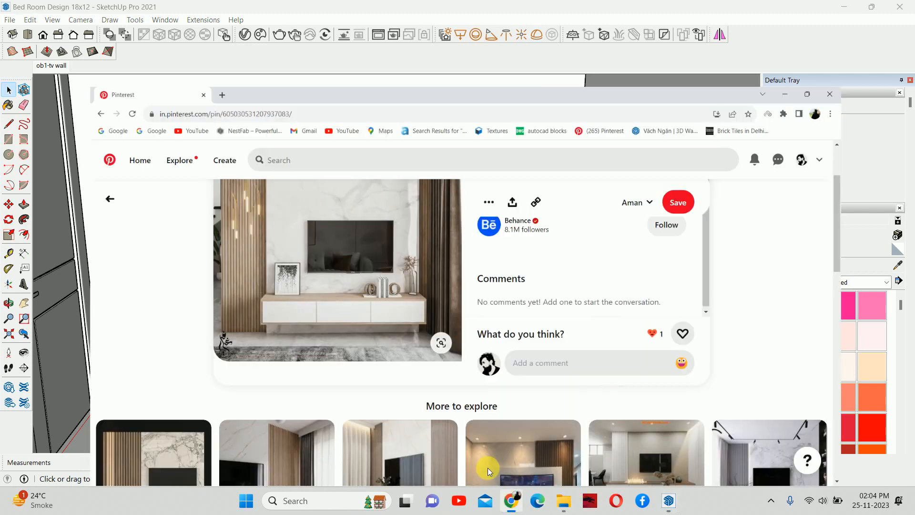
pyautogui.scroll(-3, 352, 288)
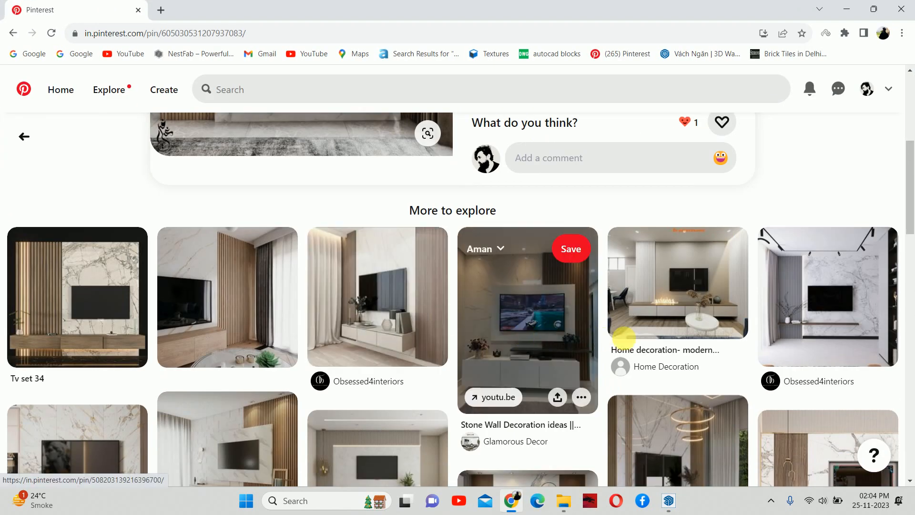
pyautogui.scroll(-4, 381, 333)
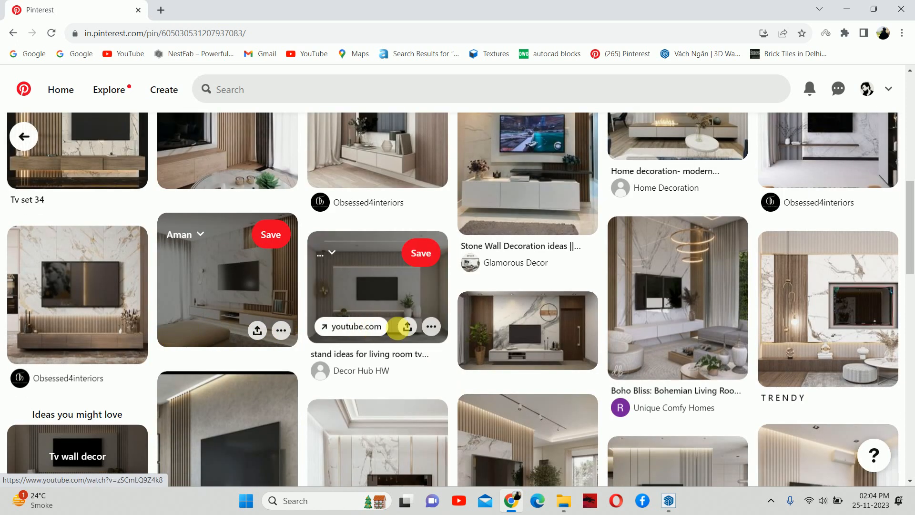
pyautogui.scroll(-4, 446, 334)
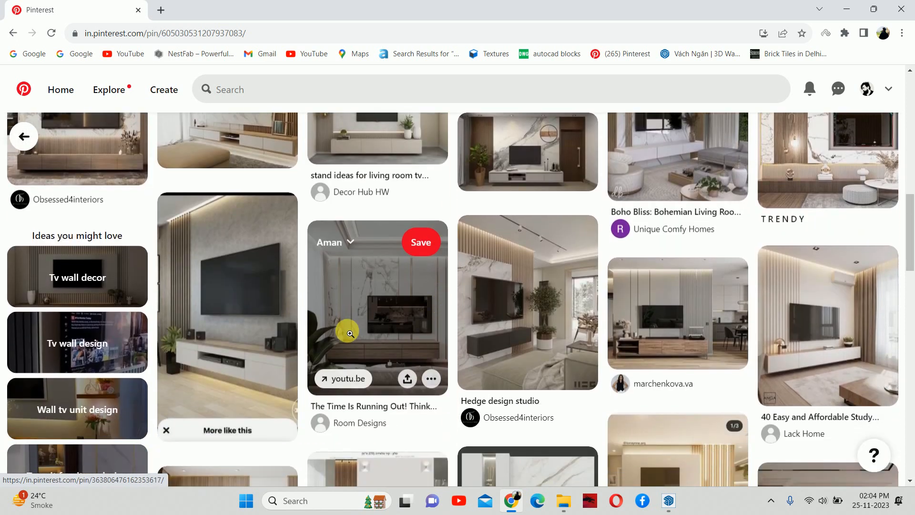
pyautogui.scroll(-1, 313, 327)
pyautogui.scroll(-3, 548, 310)
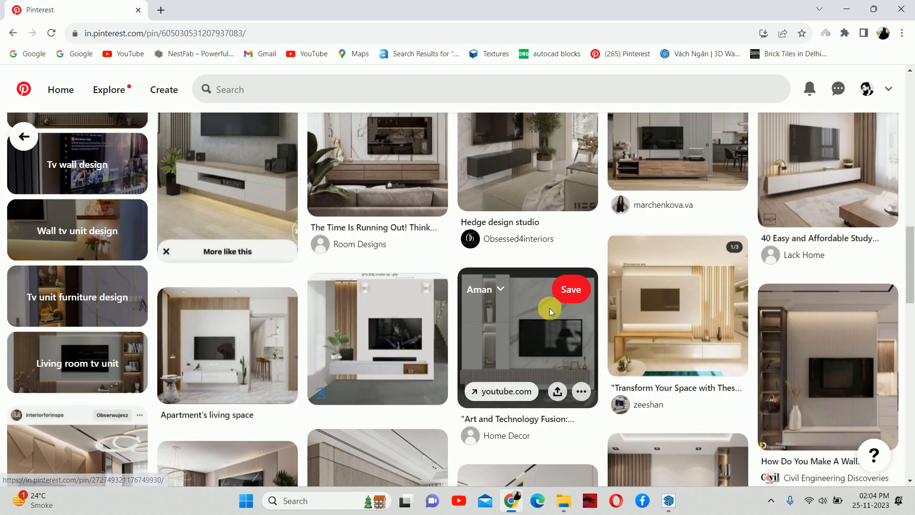
pyautogui.click(676, 328)
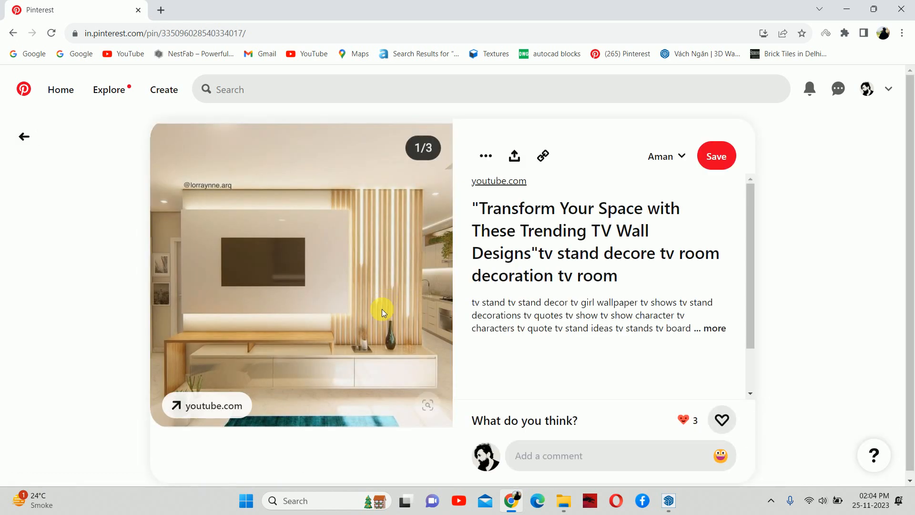
# Open the related pin with two ottomans under a floating ledge and examine its TV unit and related designs.
pyautogui.scroll(-4, 317, 331)
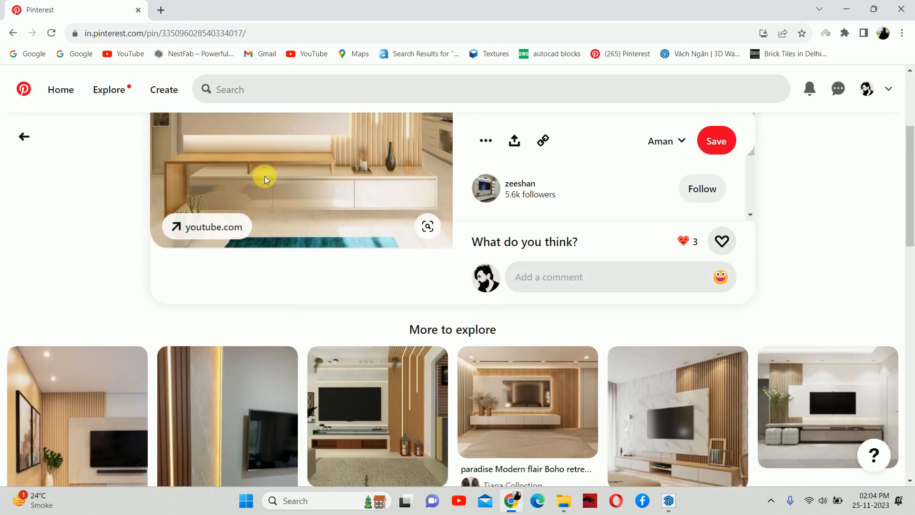
pyautogui.scroll(-1, 361, 381)
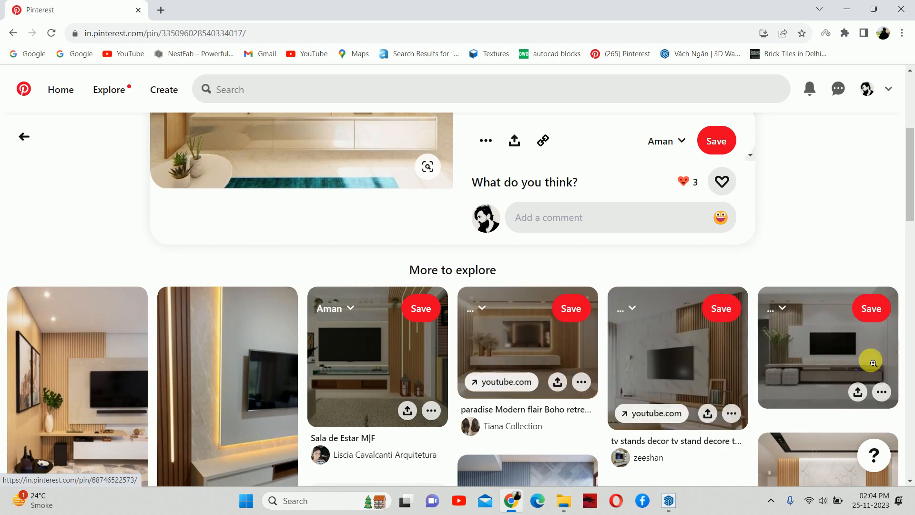
pyautogui.click(845, 373)
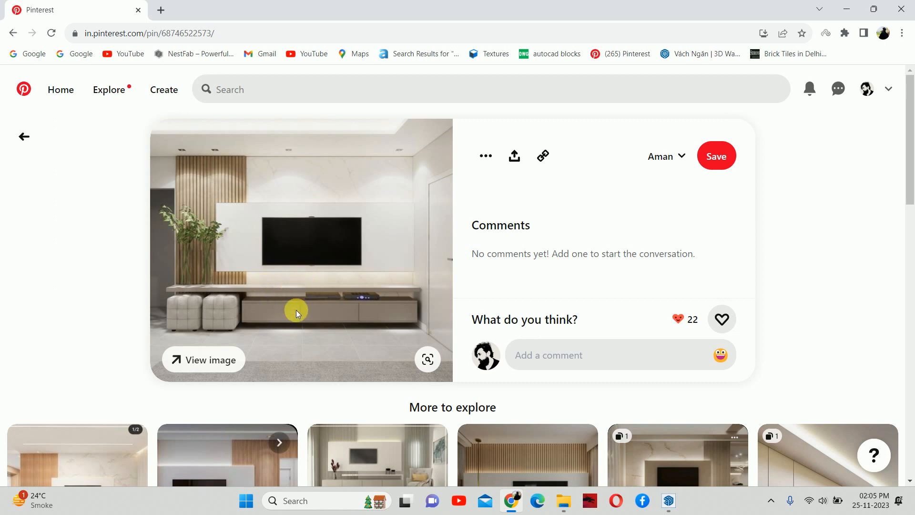
pyautogui.scroll(-3, 297, 311)
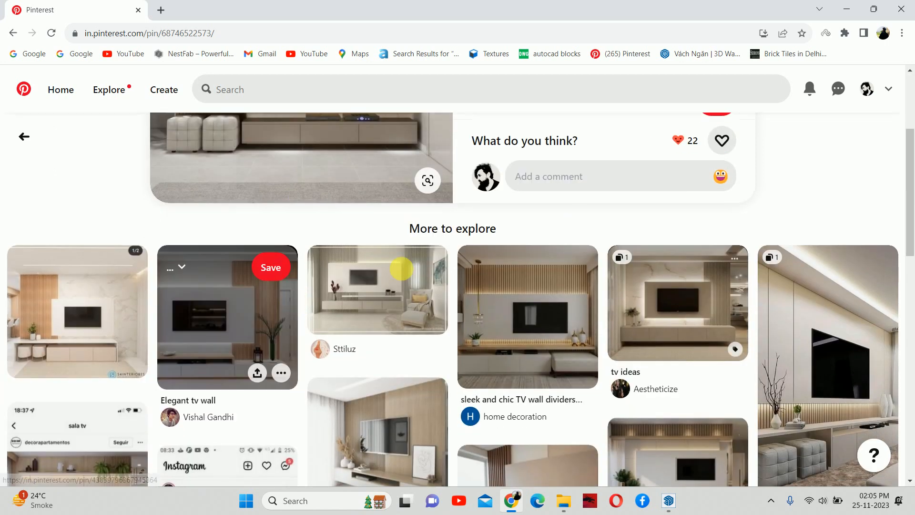
pyautogui.scroll(2, 327, 197)
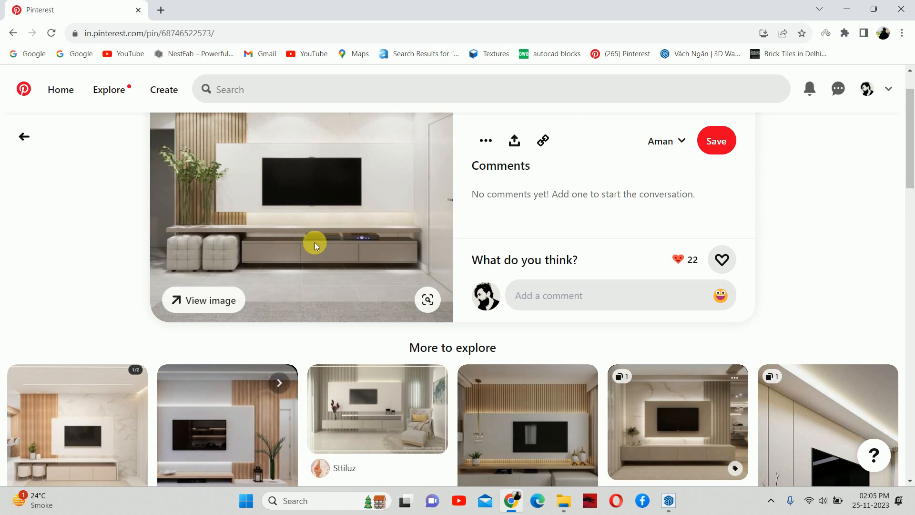
# Compare the TV unit box in SketchUp with the ottoman pin in Chrome, examining the pin's ledge and drawers.
pyautogui.click(852, 7)
pyautogui.moveTo(410, 305); pyautogui.dragTo(467, 293, button='middle')
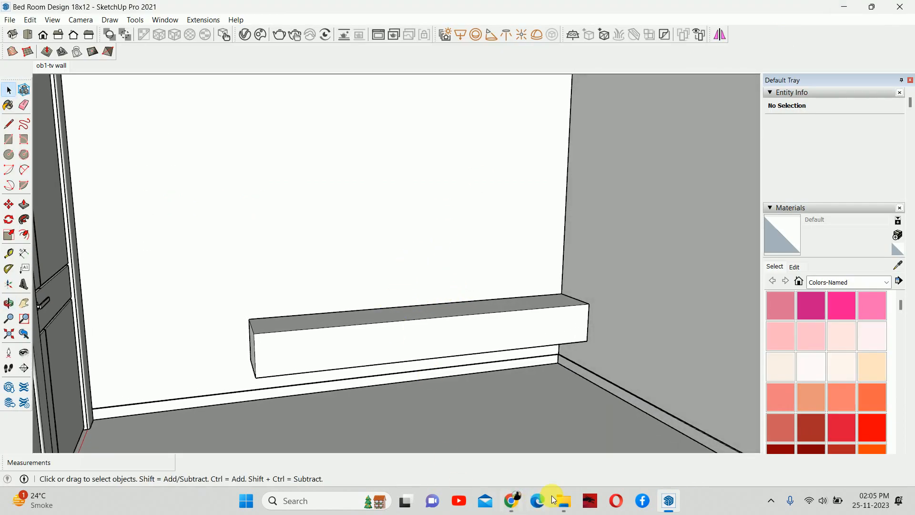
pyautogui.click(512, 500)
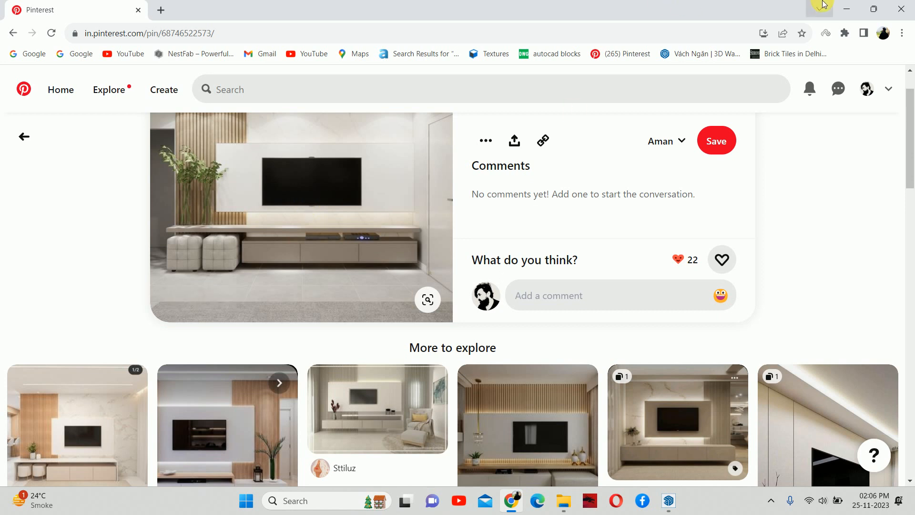
pyautogui.moveTo(320, 210)
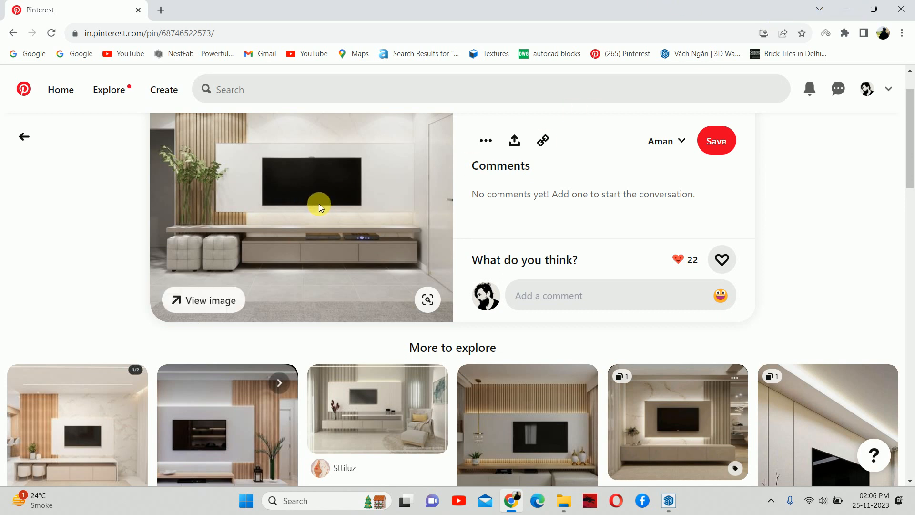
pyautogui.scroll(1, 307, 234)
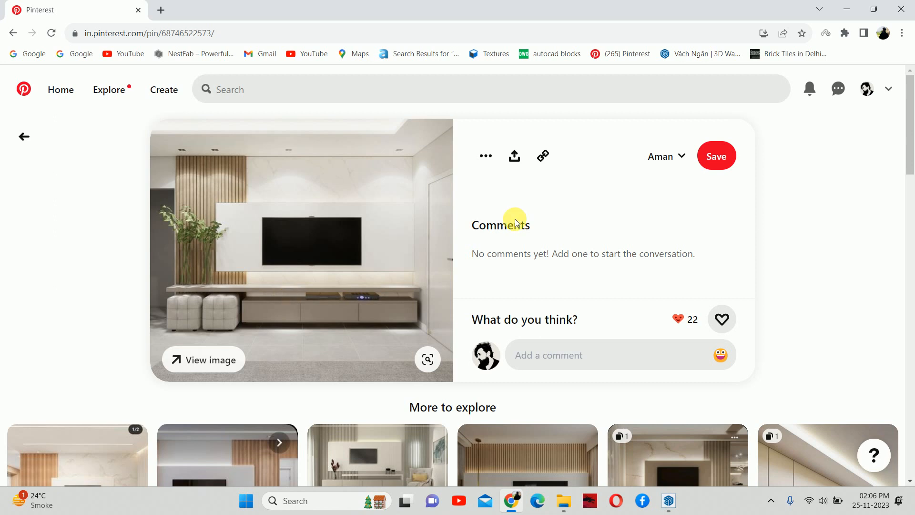
# Switch to SketchUp and push the TV unit box's underside up 10 1/2" to form a thin ledge.
pyautogui.click(847, 9)
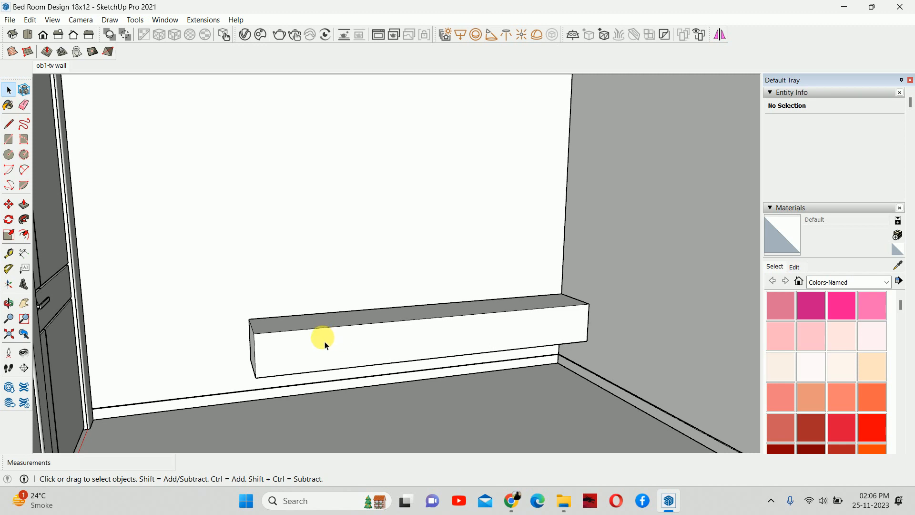
pyautogui.moveTo(362, 361); pyautogui.dragTo(343, 370, button='middle')
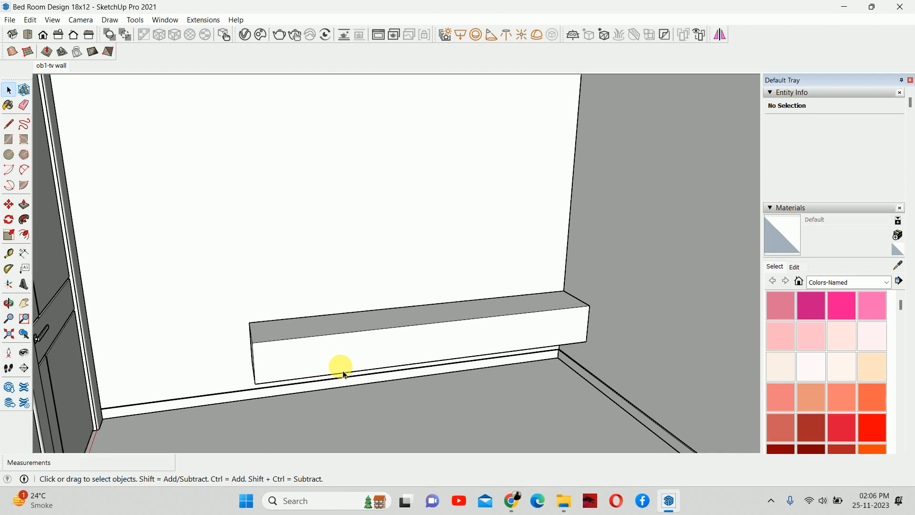
pyautogui.moveTo(352, 352); pyautogui.dragTo(253, 327, button='middle')
pyautogui.scroll(4, 253, 327)
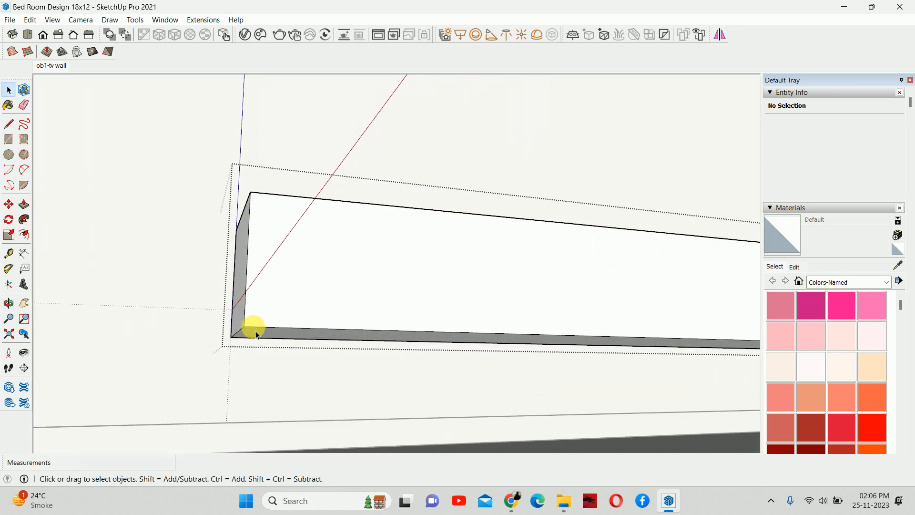
pyautogui.press('p')
pyautogui.click(269, 331)
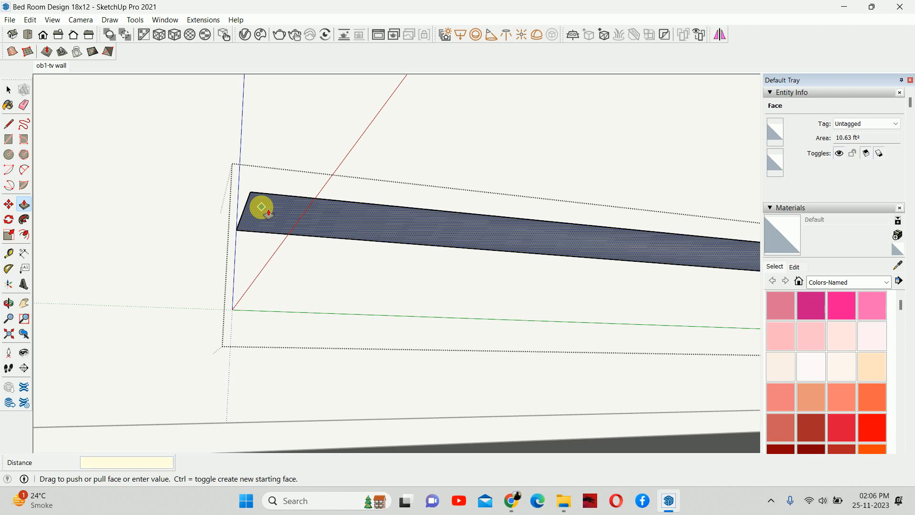
pyautogui.click(261, 207)
pyautogui.click(268, 213)
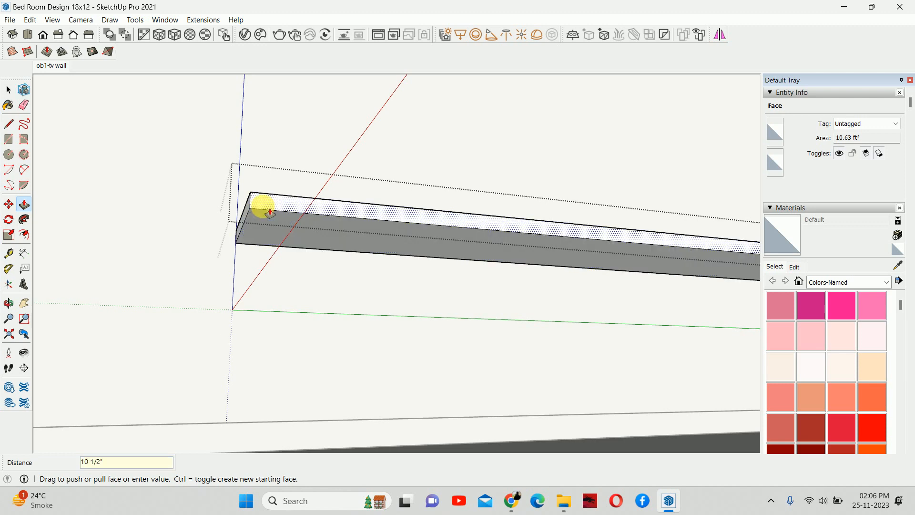
# Measure the thickness of the ledge's front edge and leave the group's editing mode.
pyautogui.press('t')
pyautogui.click(276, 194)
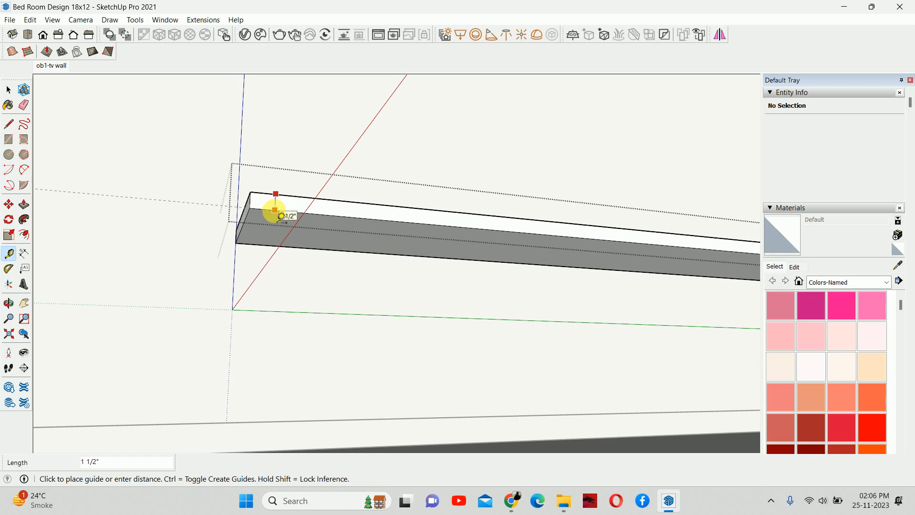
pyautogui.press('space')
pyautogui.moveTo(400, 252); pyautogui.dragTo(429, 343, button='middle')
pyautogui.click(406, 297)
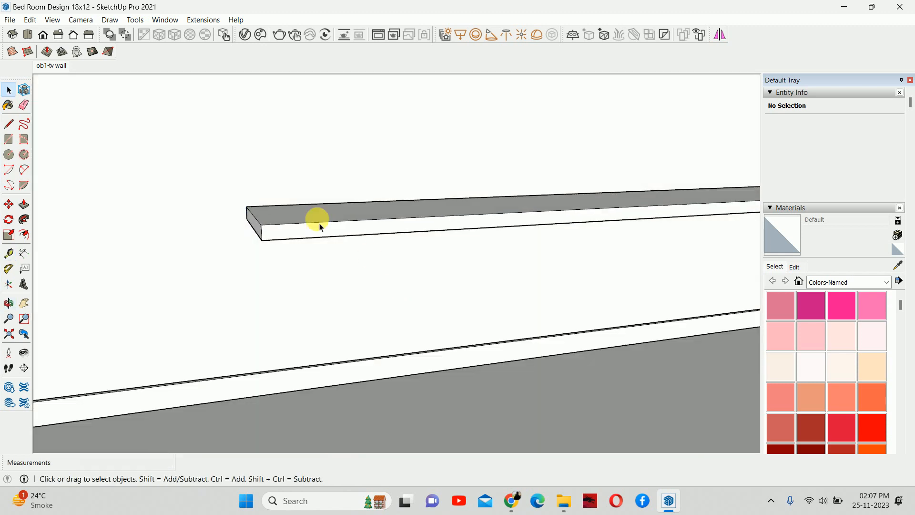
# Move the ledge vertically up 3" along the wall.
pyautogui.click(285, 228)
pyautogui.press('m')
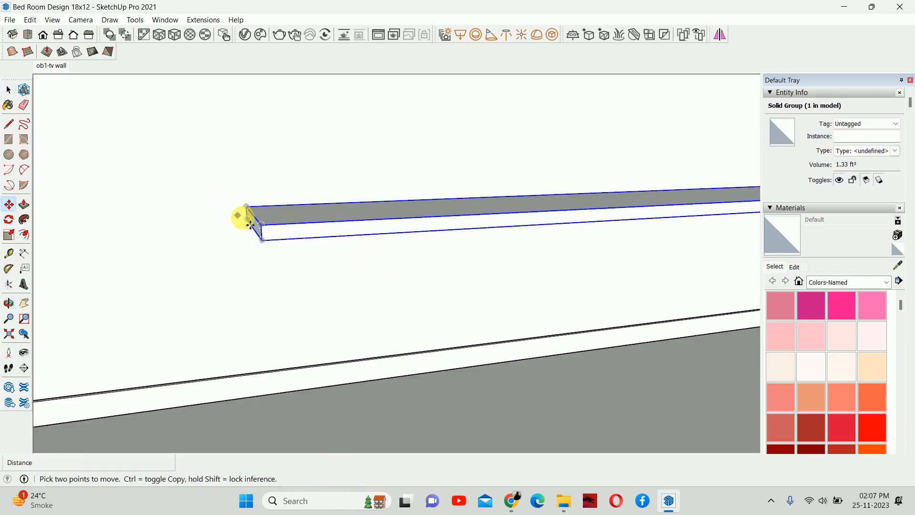
pyautogui.click(246, 217)
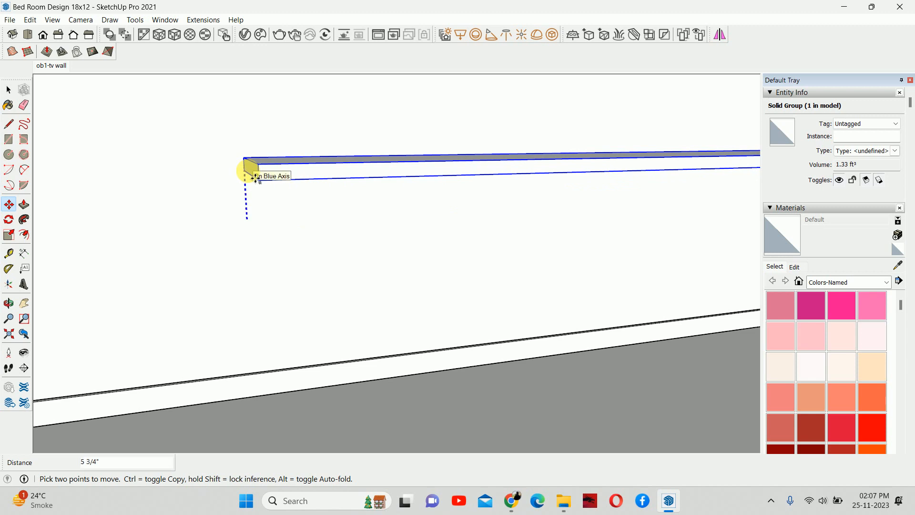
pyautogui.write('3')
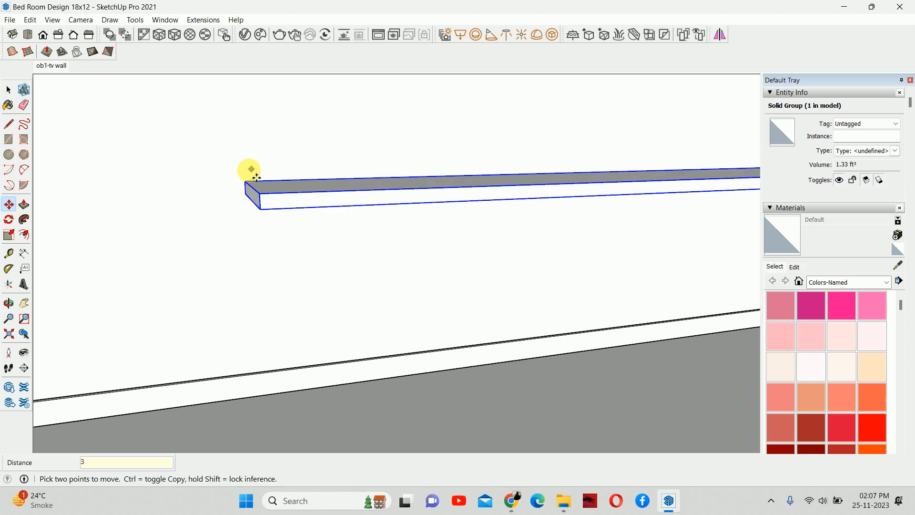
pyautogui.press('space')
# Copy the ledge 1 1/2" straight down so the copy sits directly beneath the original.
pyautogui.press('m')
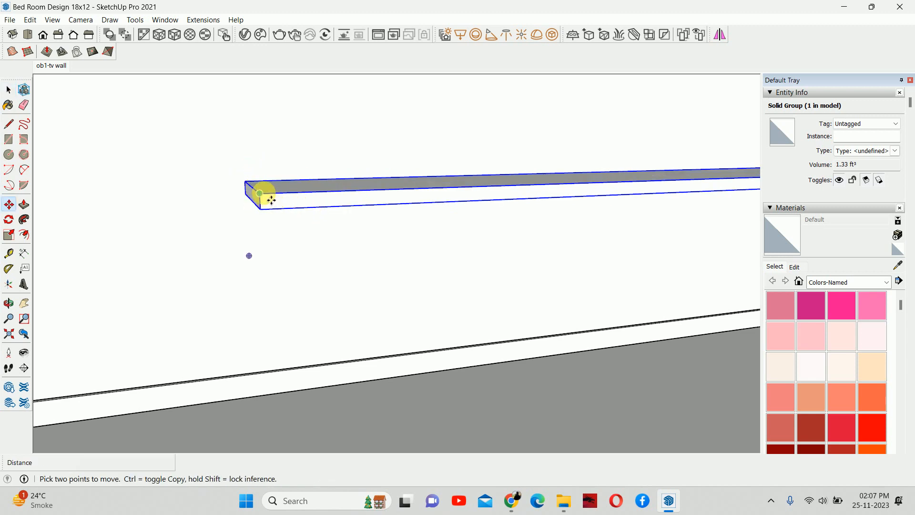
pyautogui.press('ctrl')
pyautogui.click(261, 194)
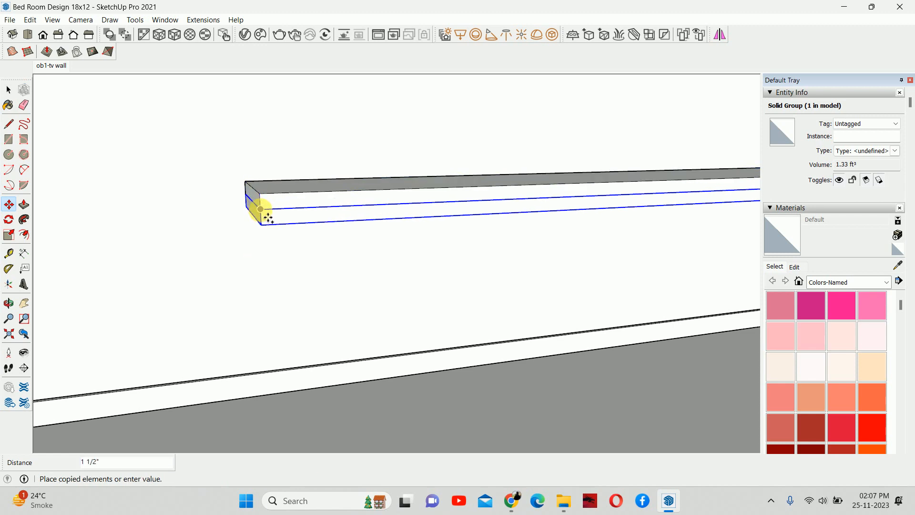
pyautogui.click(266, 217)
# Check the ottoman pin in Chrome, then return to SketchUp and move the ledge copy down 4".
pyautogui.click(260, 205)
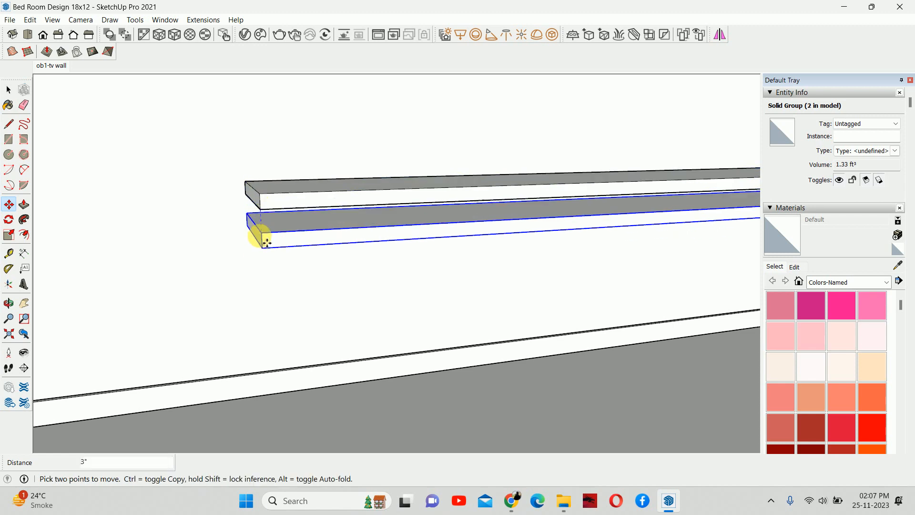
pyautogui.click(519, 503)
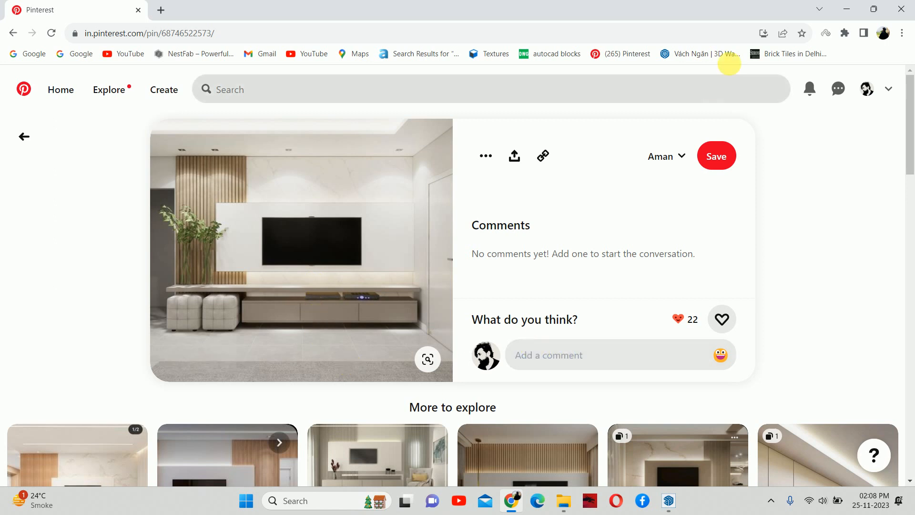
pyautogui.click(847, 9)
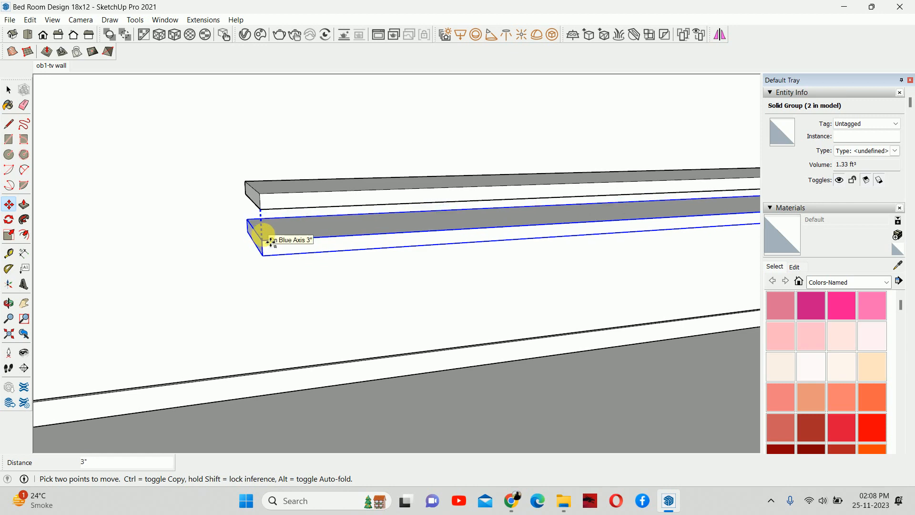
pyautogui.write('4')
pyautogui.press('Return')
pyautogui.press('space')
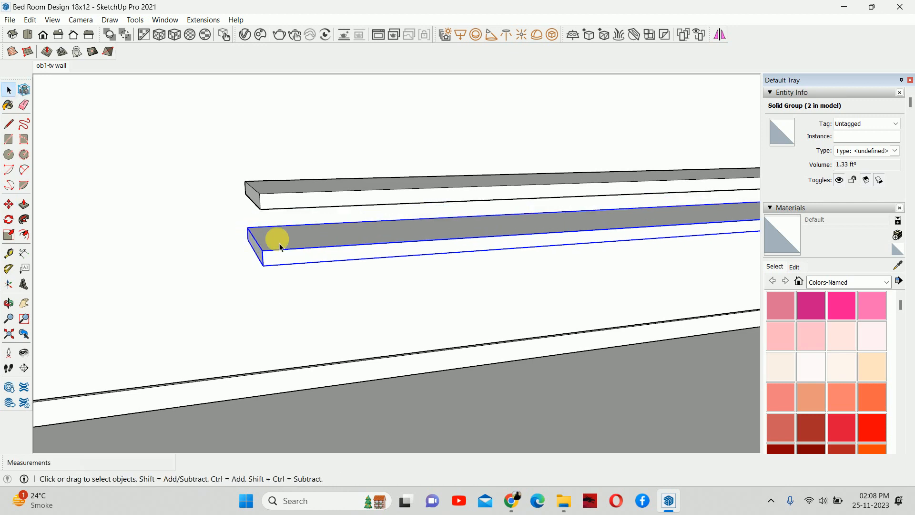
# Measure the height of the lower board's top front edge above the floor.
pyautogui.press('t')
pyautogui.click(313, 247)
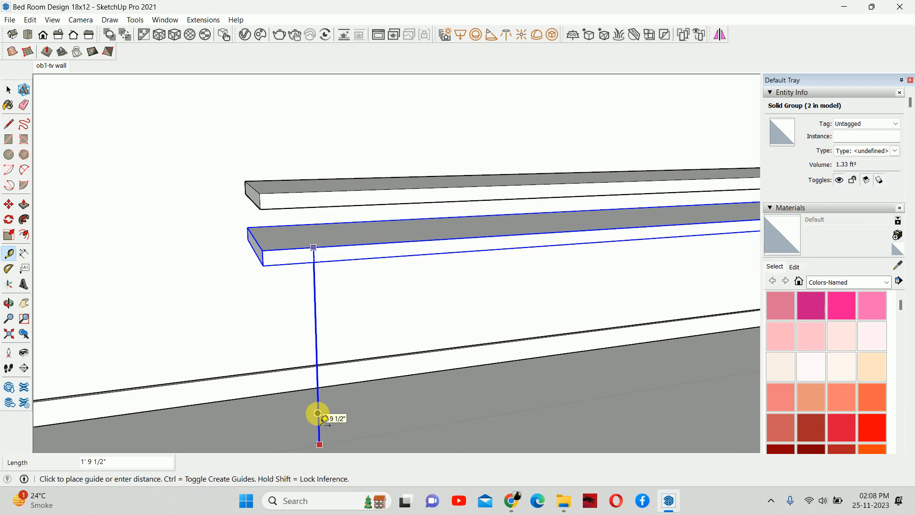
pyautogui.press('space')
# Pull the lower board's underside down 9" to form the drawer box beneath the ledge.
pyautogui.moveTo(273, 254); pyautogui.dragTo(282, 185, button='middle')
pyautogui.click(282, 184)
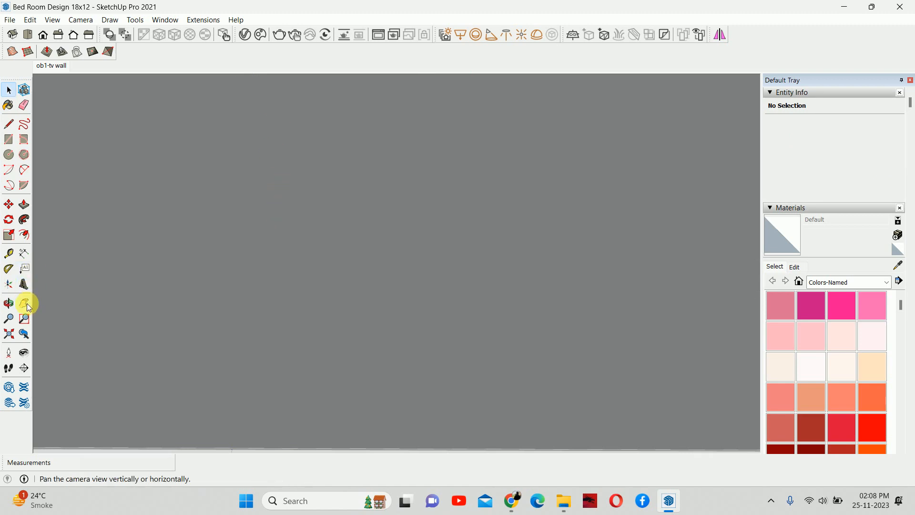
pyautogui.click(21, 337)
pyautogui.moveTo(275, 302); pyautogui.dragTo(289, 266, button='middle')
pyautogui.press('p')
pyautogui.click(285, 259)
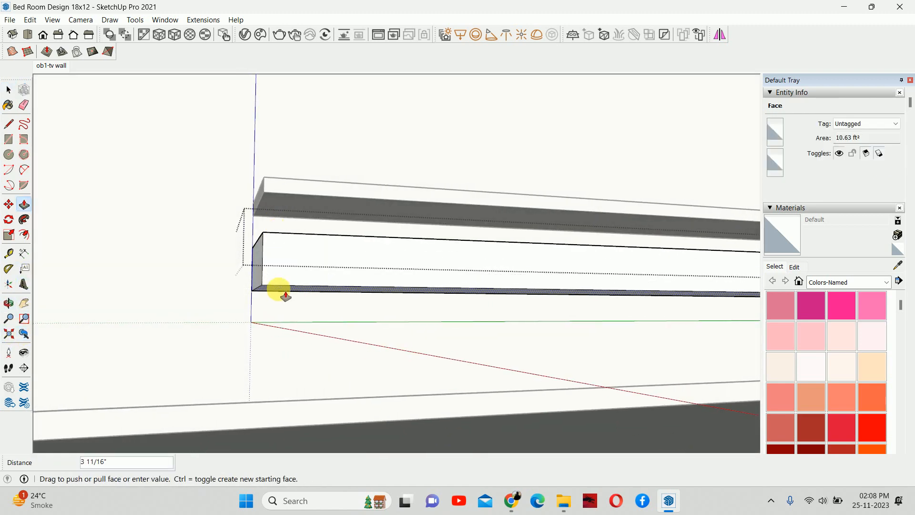
pyautogui.write('9')
pyautogui.press('Return')
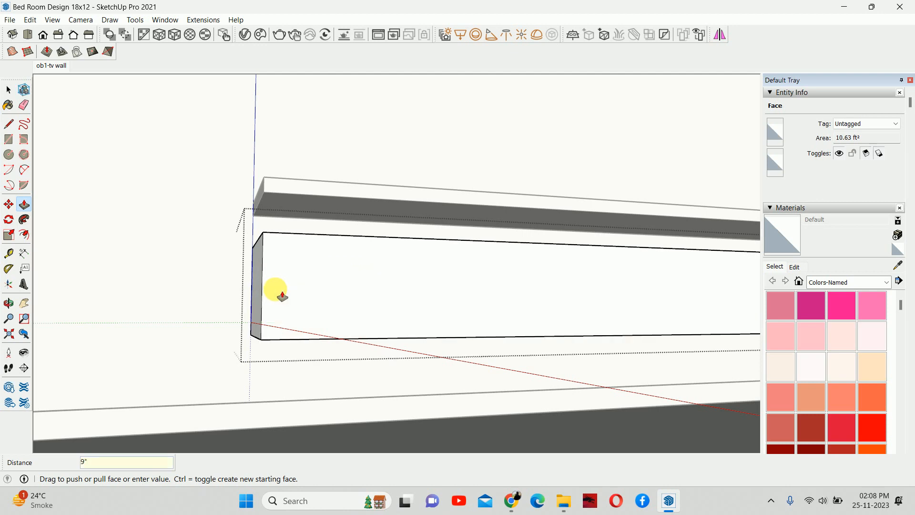
pyautogui.moveTo(277, 291); pyautogui.dragTo(300, 314, button='middle')
pyautogui.press('space')
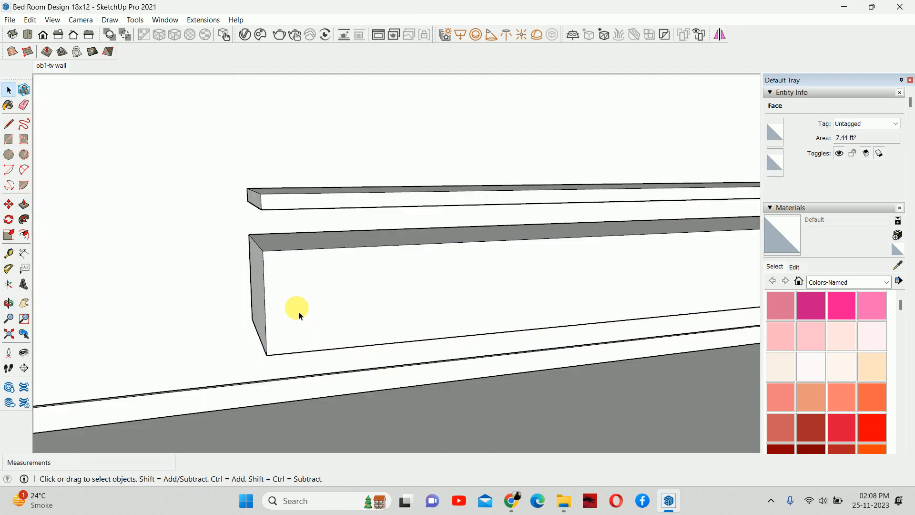
# Move the drawer box vertically down 0.5".
pyautogui.click(294, 304)
pyautogui.press('m')
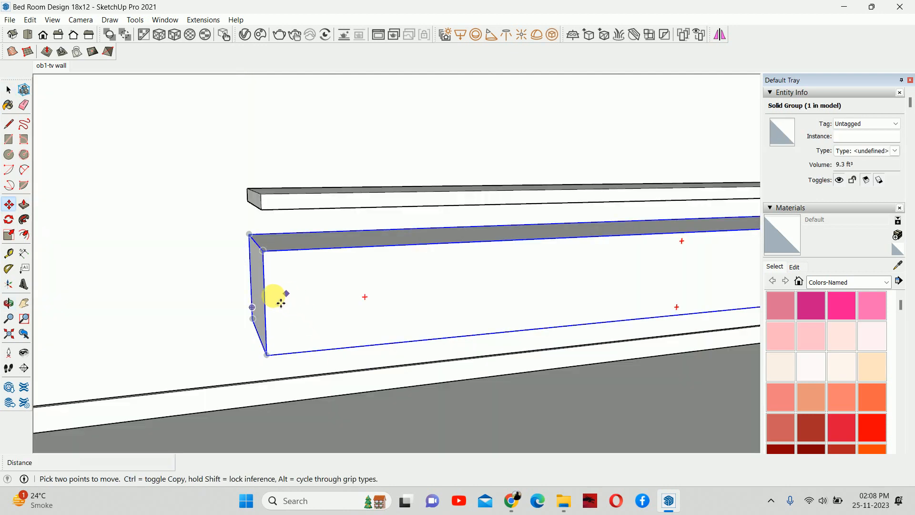
pyautogui.click(248, 234)
pyautogui.press('Escape')
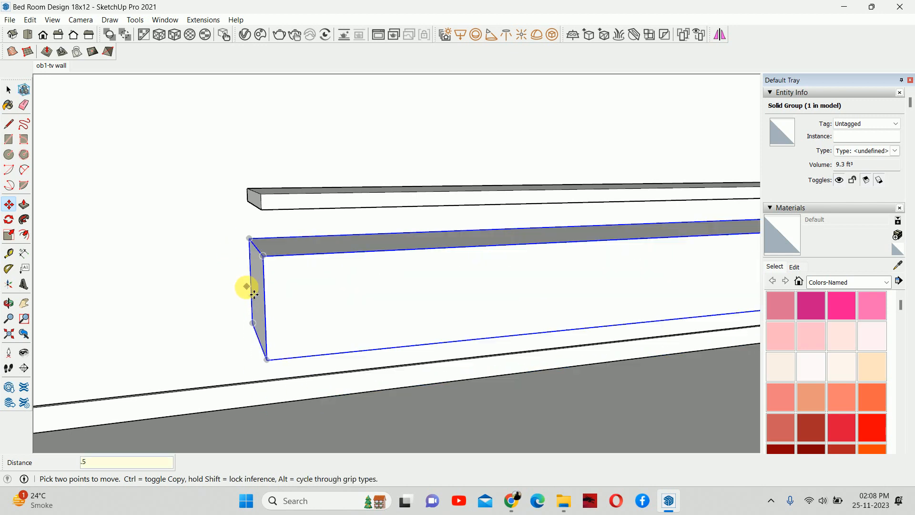
pyautogui.press('space')
# Examine the ledge and drawer box on the TV wall and compare them with the ottoman pin in Chrome.
pyautogui.moveTo(336, 289); pyautogui.dragTo(465, 268, button='middle')
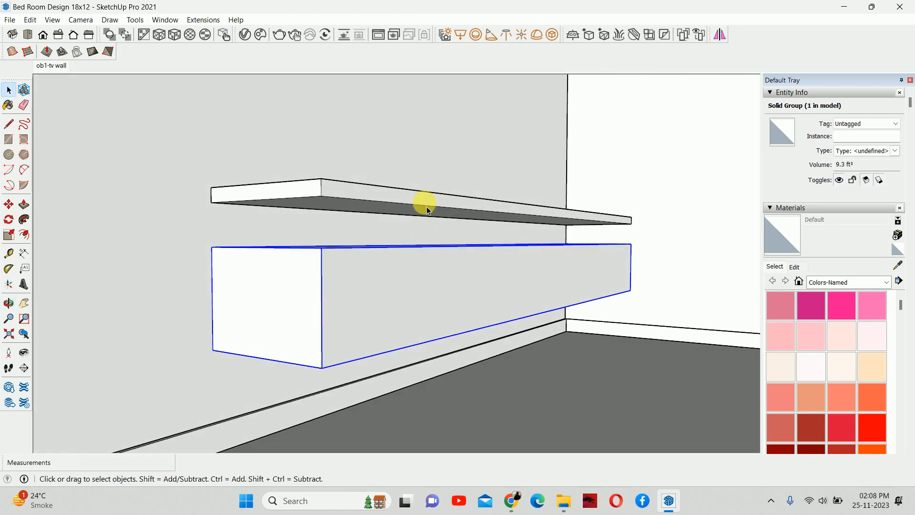
pyautogui.moveTo(414, 242); pyautogui.dragTo(498, 259, button='middle')
pyautogui.scroll(-3, 439, 245)
pyautogui.moveTo(494, 321)
pyautogui.mouseDown(button='middle')
pyautogui.moveTo(514, 296)
pyautogui.moveTo(502, 300)
pyautogui.moveTo(503, 314)
pyautogui.mouseUp(button='middle')
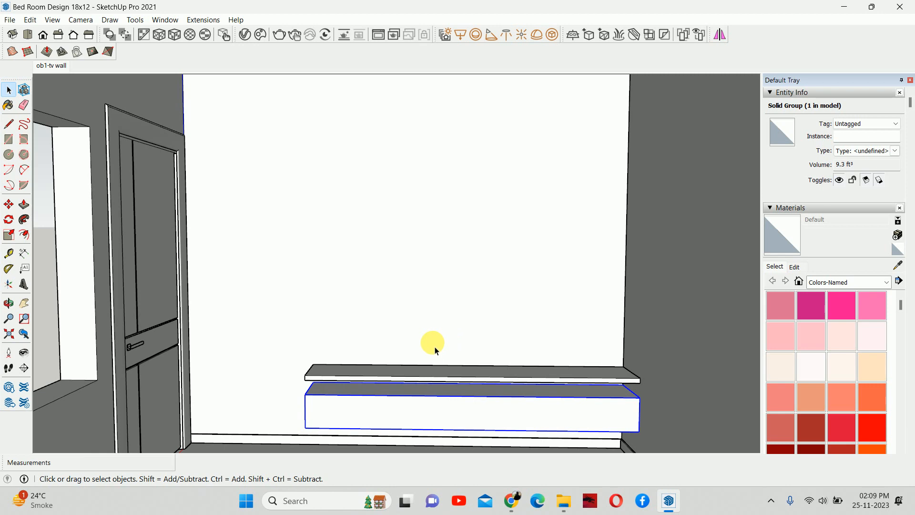
pyautogui.moveTo(423, 350); pyautogui.dragTo(567, 353, button='middle')
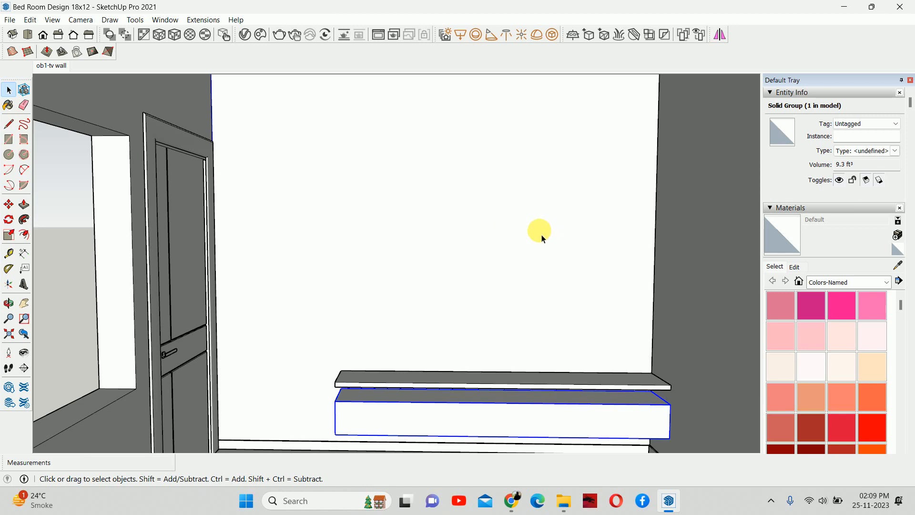
pyautogui.scroll(-3, 534, 241)
pyautogui.scroll(1, 519, 286)
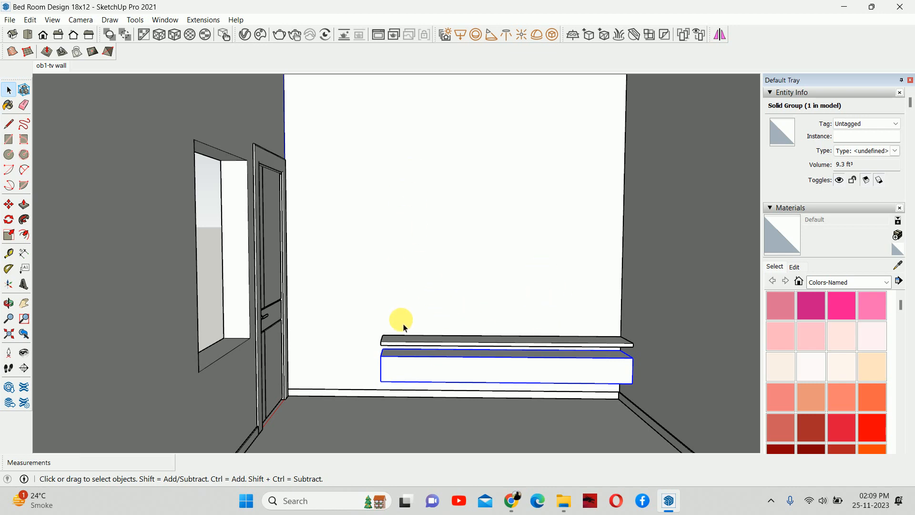
pyautogui.click(511, 499)
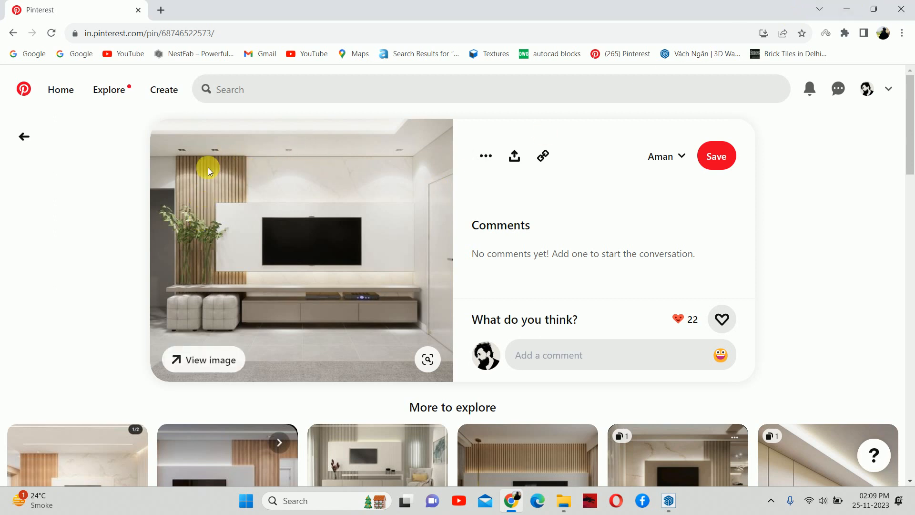
pyautogui.click(846, 9)
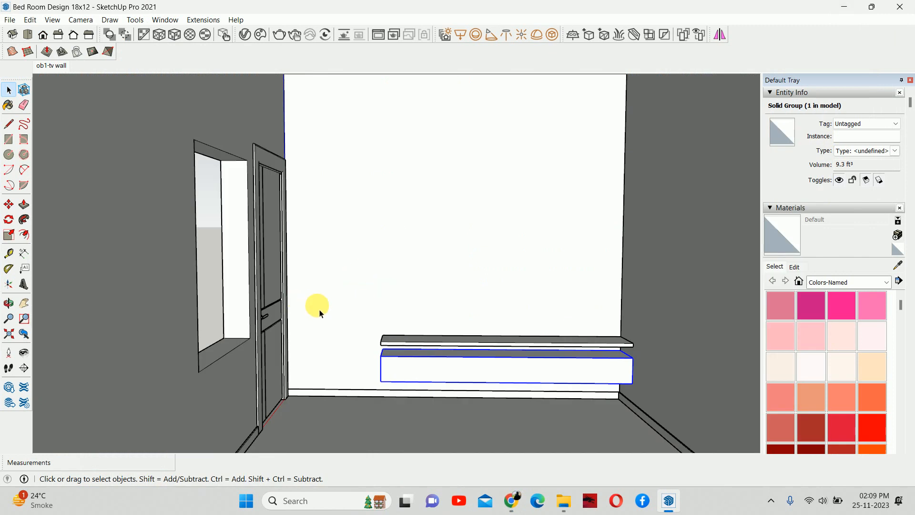
# Measure from the skirting's top inner edge at the door frame and examine that corner of the TV wall.
pyautogui.scroll(3, 306, 380)
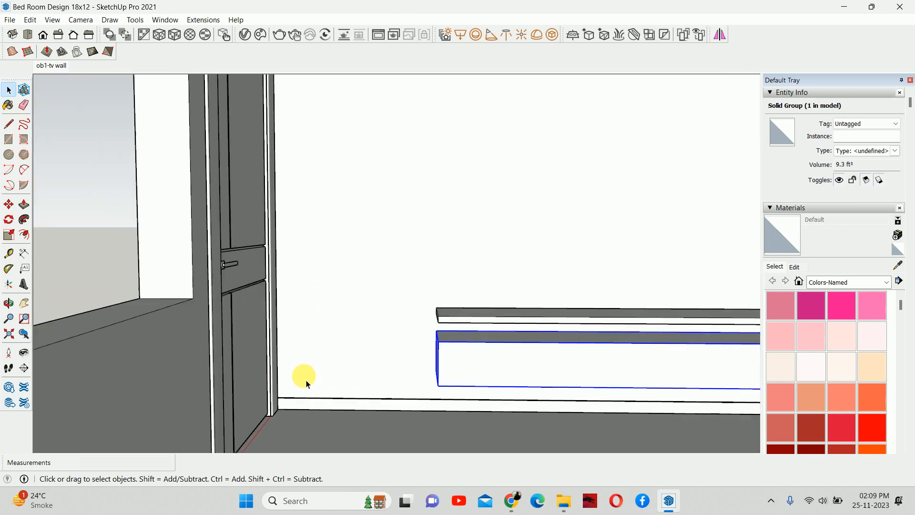
pyautogui.scroll(1, 312, 361)
pyautogui.moveTo(312, 360); pyautogui.dragTo(347, 351, button='middle')
pyautogui.scroll(4, 297, 386)
pyautogui.press('t')
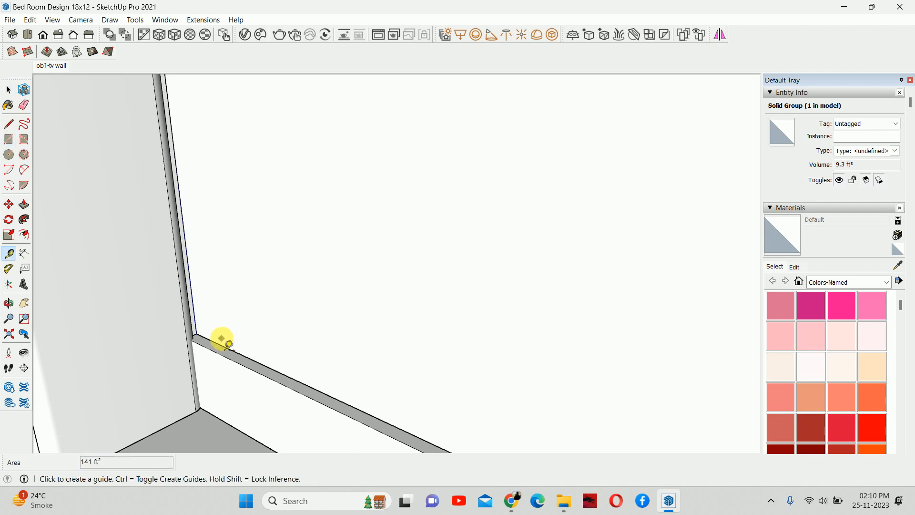
pyautogui.scroll(3, 199, 344)
pyautogui.scroll(1, 198, 333)
pyautogui.click(197, 313)
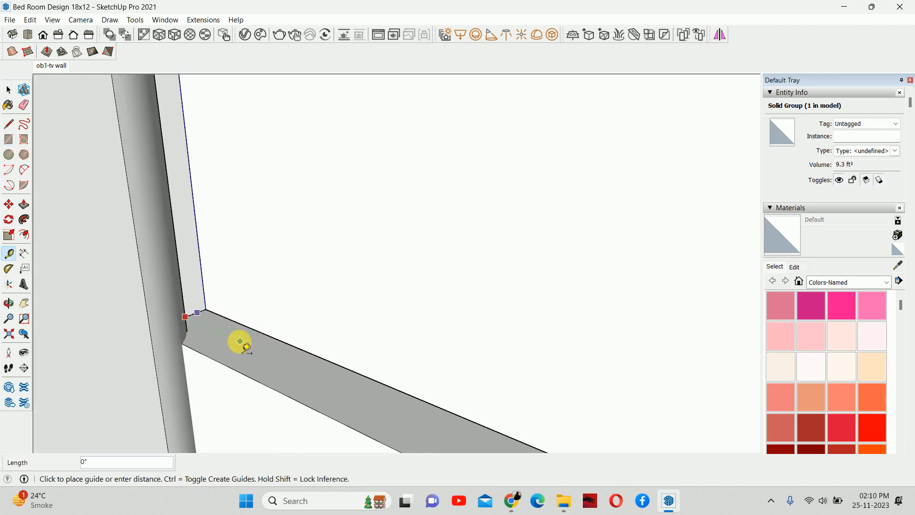
pyautogui.scroll(-2, 241, 343)
pyautogui.press('space')
pyautogui.scroll(-3, 255, 352)
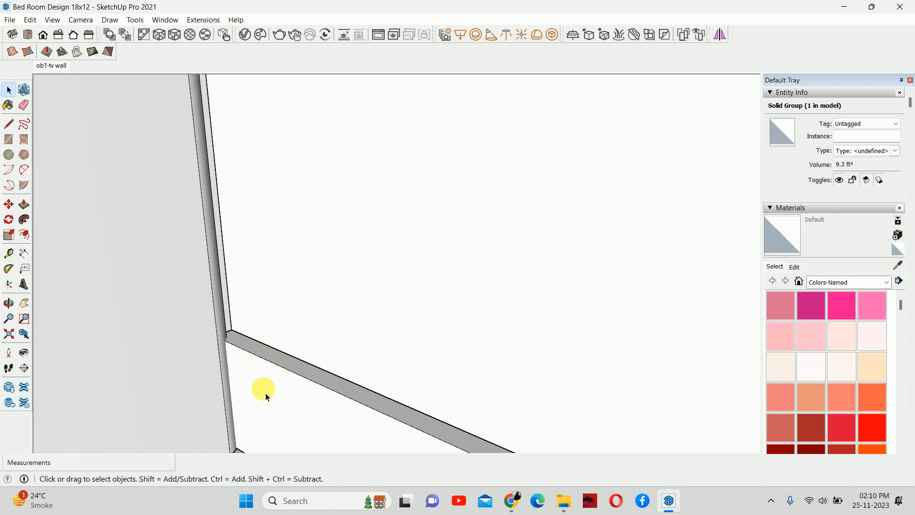
pyautogui.keyDown('shift'); pyautogui.moveTo(266, 392); pyautogui.dragTo(366, 223, button='middle'); pyautogui.keyUp('shift')
pyautogui.scroll(-3, 336, 298)
pyautogui.moveTo(322, 336); pyautogui.dragTo(345, 381, button='middle')
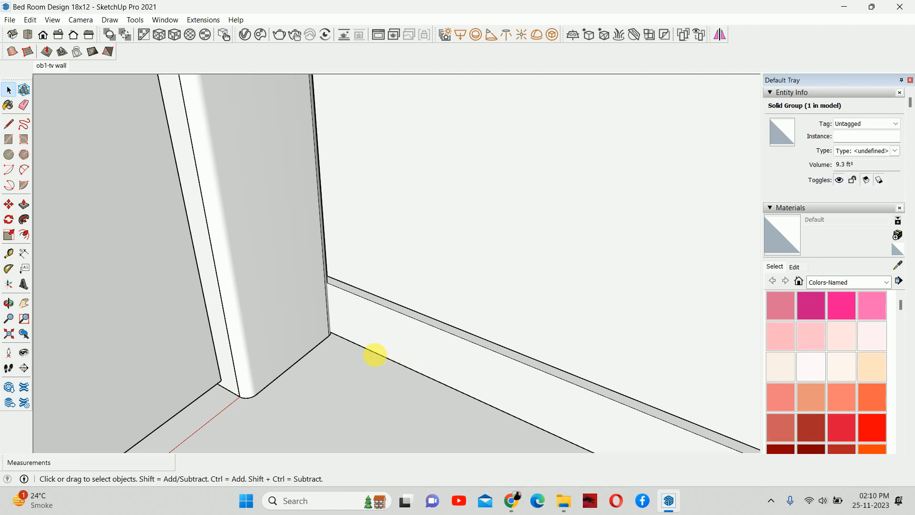
pyautogui.moveTo(376, 358); pyautogui.dragTo(288, 288, button='middle')
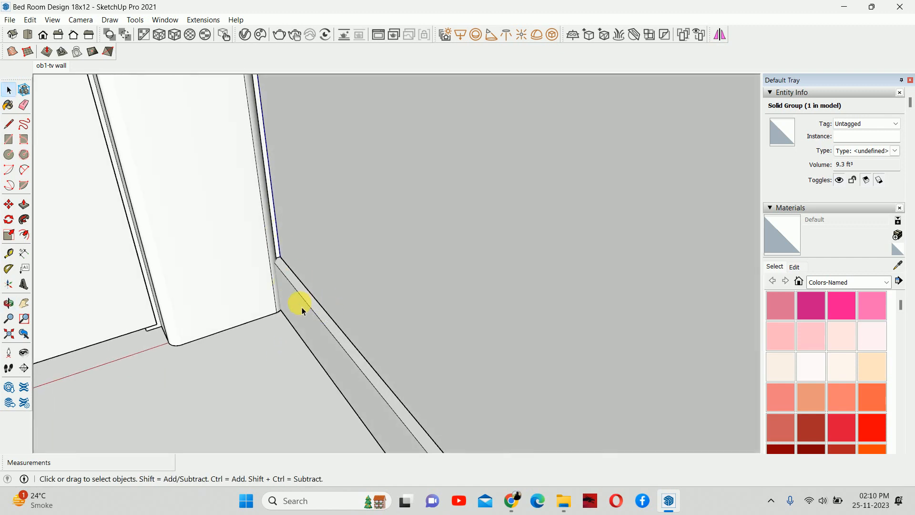
# Place a vertical guide 3' 6" from the TV wall's door-side edge, aligned with the near back corner of the ledge.
pyautogui.scroll(1, 281, 266)
pyautogui.scroll(2, 284, 265)
pyautogui.press('r')
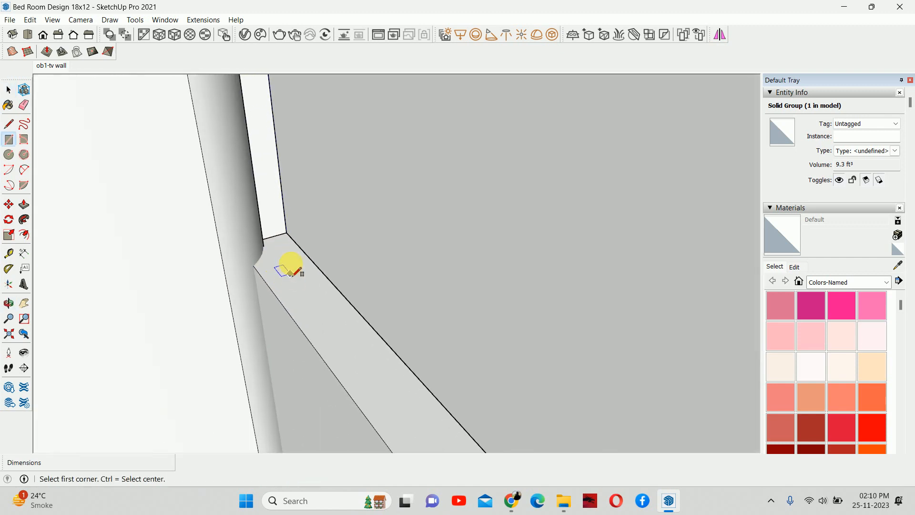
pyautogui.press('t')
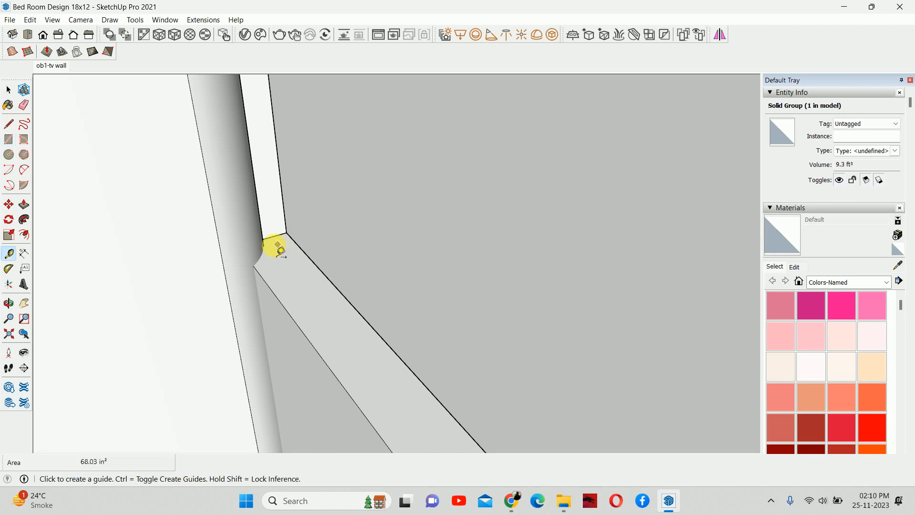
pyautogui.click(284, 201)
pyautogui.scroll(-1, 408, 258)
pyautogui.moveTo(408, 257); pyautogui.dragTo(606, 214, button='middle')
pyautogui.scroll(-1, 606, 215)
pyautogui.moveTo(444, 202); pyautogui.dragTo(329, 178, button='middle')
pyautogui.scroll(-1, 641, 247)
pyautogui.moveTo(647, 251); pyautogui.dragTo(76, 284, button='middle')
pyautogui.scroll(-1, 468, 189)
pyautogui.moveTo(498, 192); pyautogui.dragTo(599, 121, button='middle')
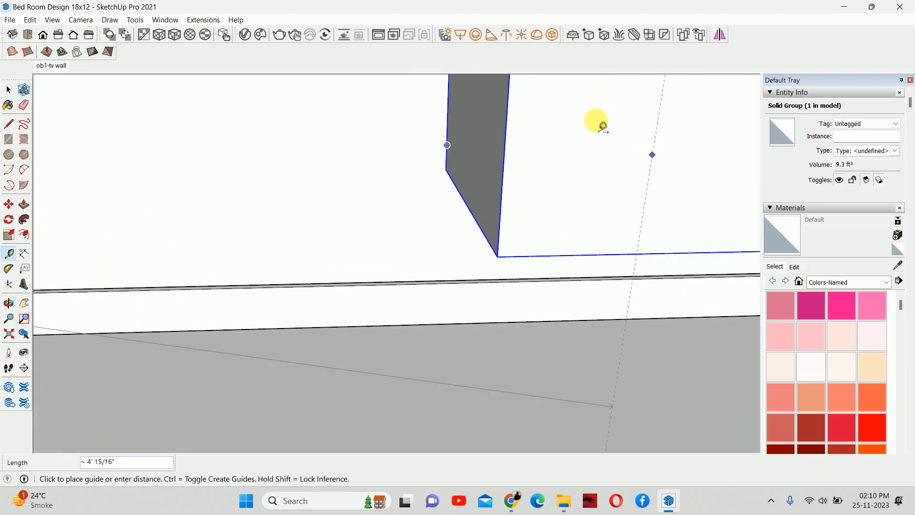
pyautogui.scroll(-1, 435, 136)
pyautogui.keyDown('shift'); pyautogui.moveTo(436, 148); pyautogui.dragTo(385, 347, button='middle'); pyautogui.keyUp('shift')
pyautogui.scroll(-1, 395, 246)
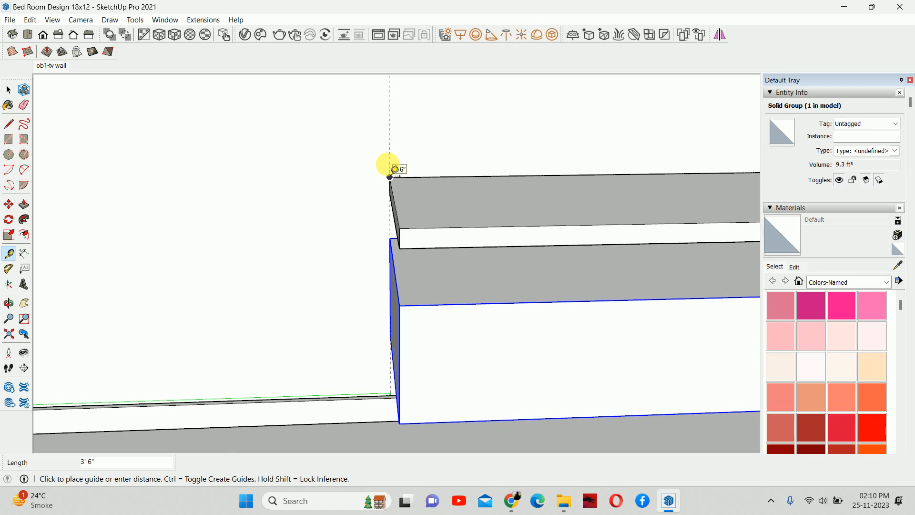
pyautogui.click(390, 177)
# Draw a 3' 6" by 2' rectangle on the TV wall from the skirting's top corner to the ledge's back corner and group it.
pyautogui.moveTo(343, 190); pyautogui.dragTo(352, 310, button='middle')
pyautogui.press('r')
pyautogui.scroll(3, 286, 298)
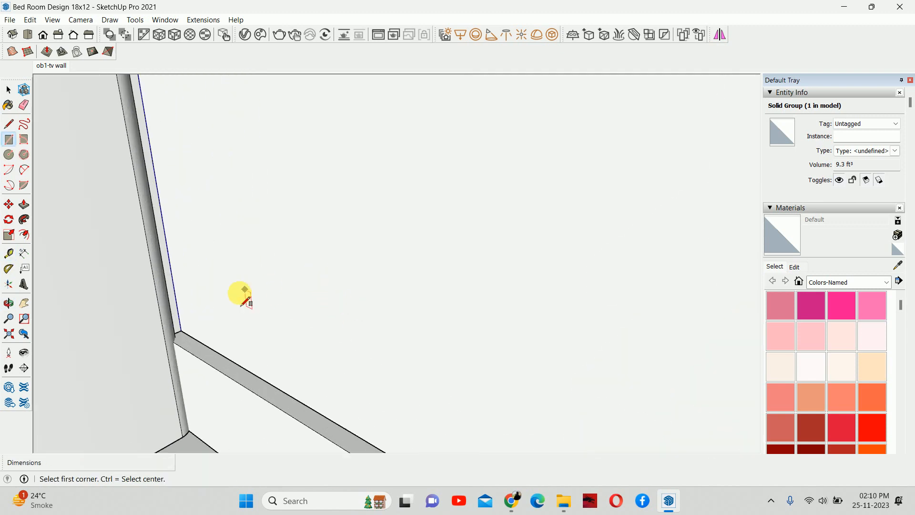
pyautogui.click(182, 331)
pyautogui.moveTo(201, 333); pyautogui.dragTo(175, 436, button='middle')
pyautogui.scroll(-8, 483, 239)
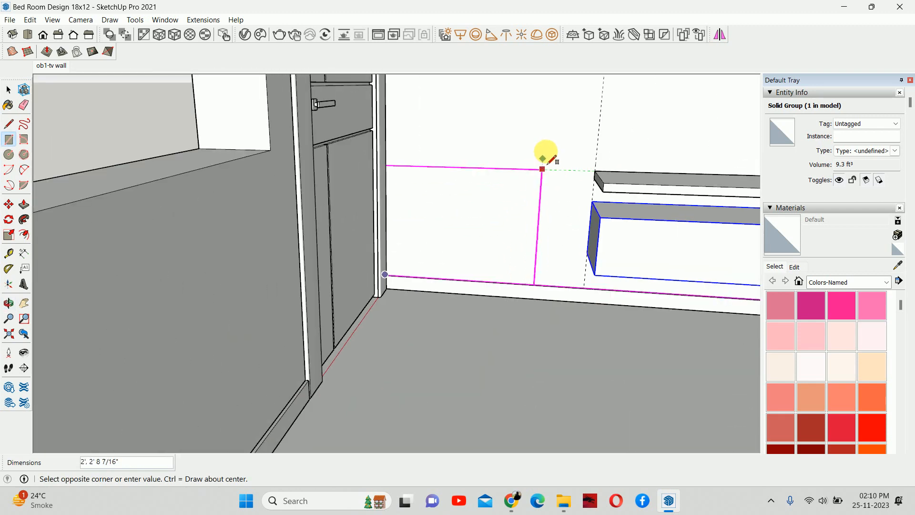
pyautogui.keyDown('shift'); pyautogui.moveTo(546, 154); pyautogui.dragTo(490, 279, button='middle'); pyautogui.keyUp('shift')
pyautogui.scroll(5, 482, 274)
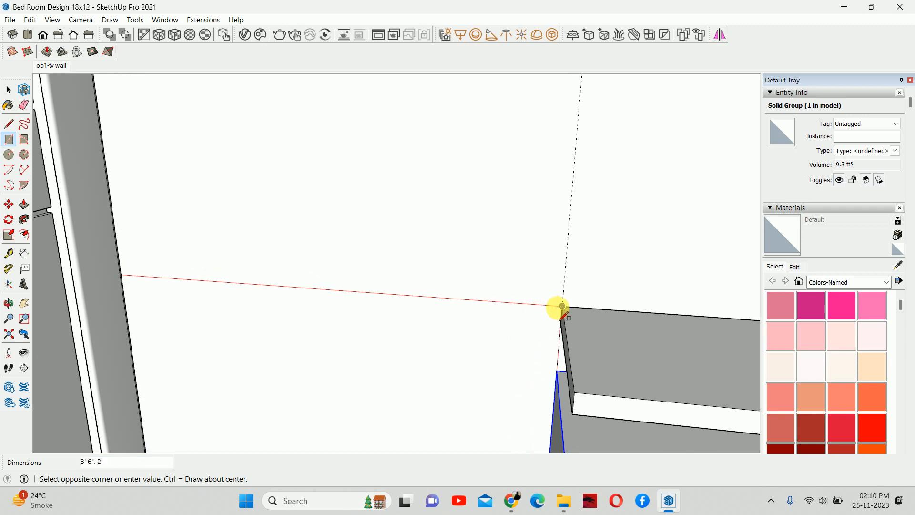
pyautogui.click(562, 305)
pyautogui.press('space')
pyautogui.doubleClick(421, 335)
pyautogui.rightClick(421, 335)
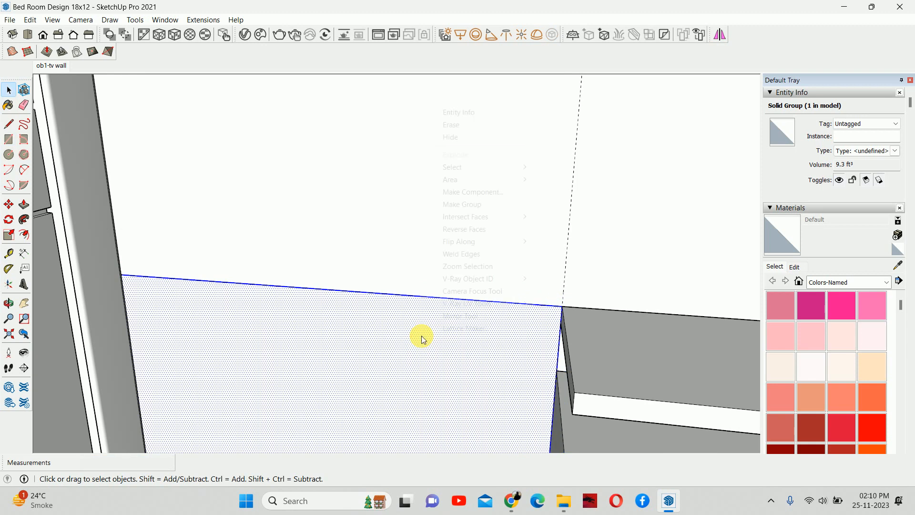
pyautogui.click(469, 206)
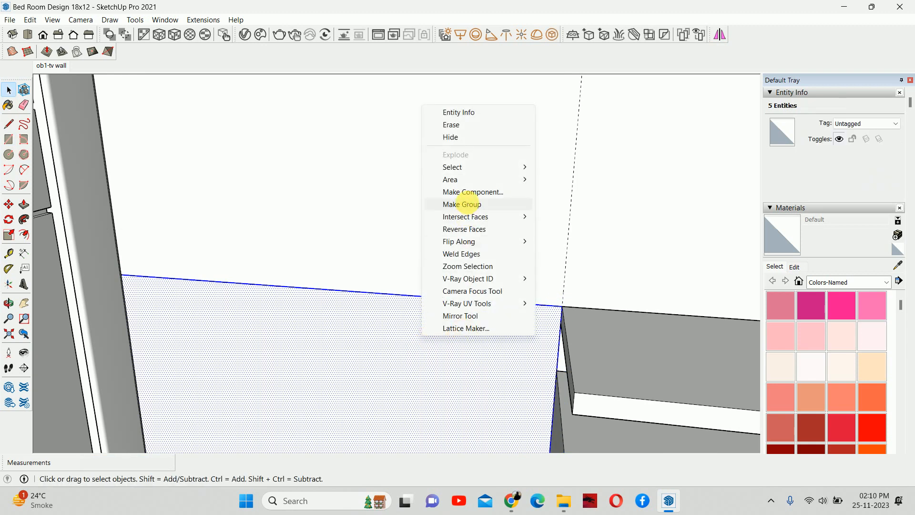
# Open the new rectangle group and pull its face out 1.5" from the wall.
pyautogui.scroll(4, 432, 328)
pyautogui.press('p')
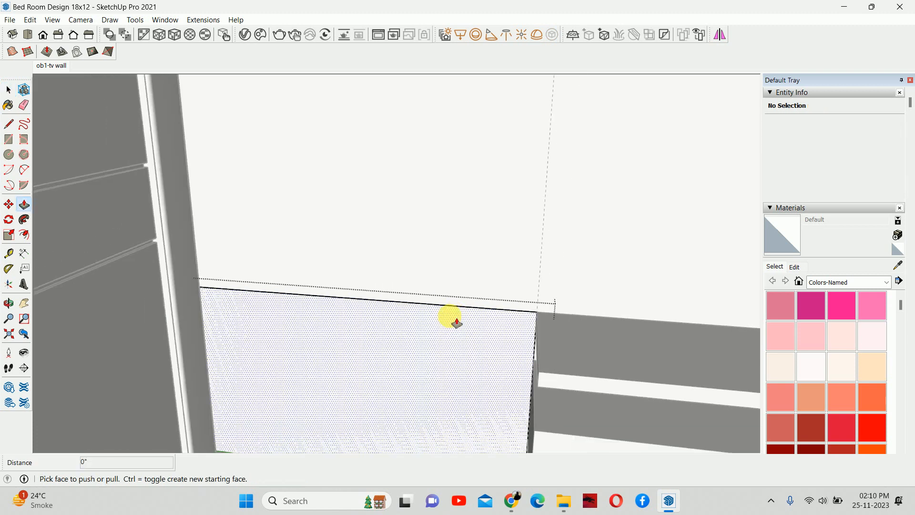
pyautogui.click(446, 322)
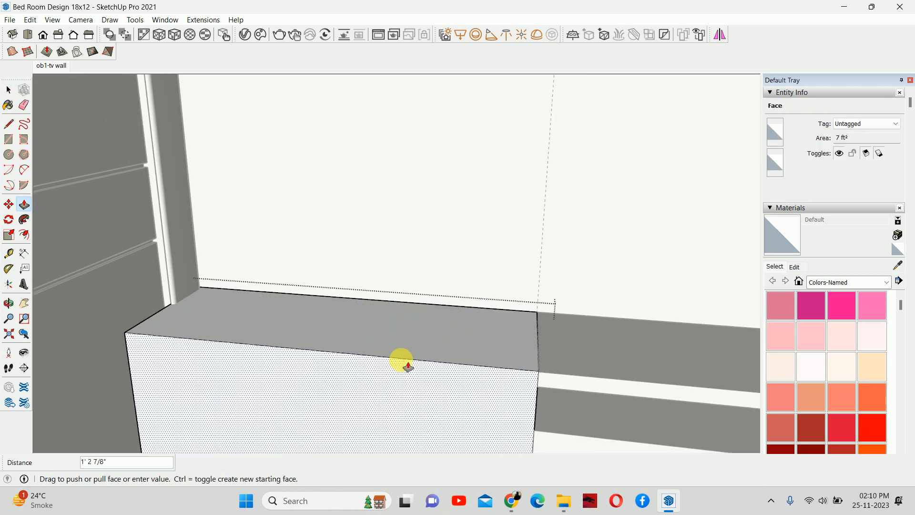
pyautogui.write('1.5')
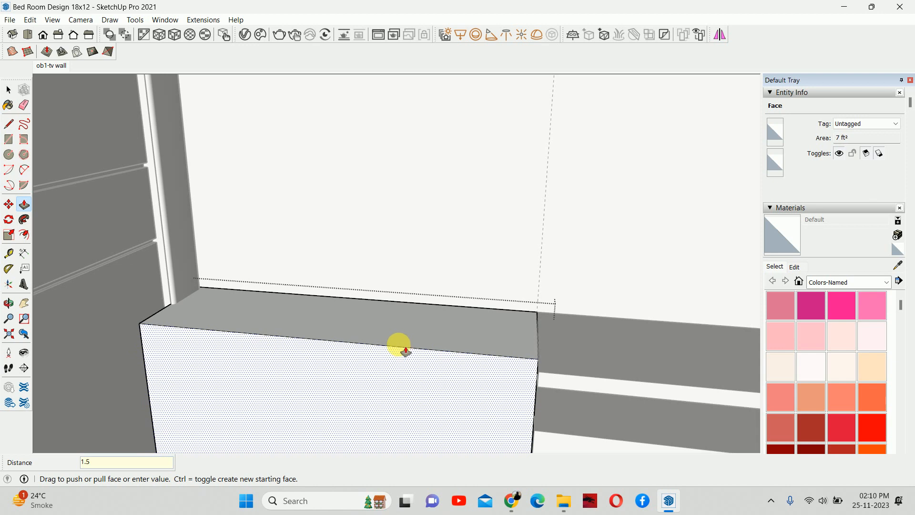
pyautogui.press('Return')
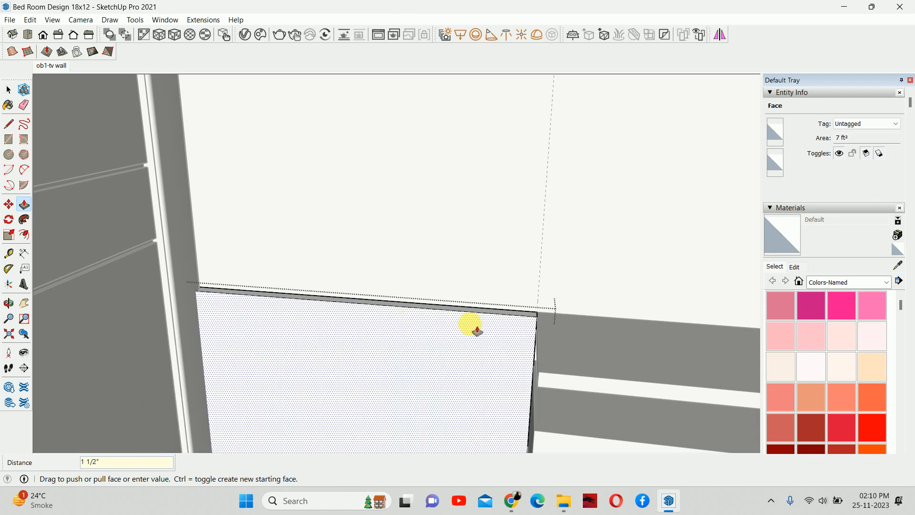
# Pull the panel's top face up to the ceiling to make it full height.
pyautogui.click(490, 311)
pyautogui.moveTo(496, 305); pyautogui.dragTo(359, 186, button='middle')
pyautogui.click(427, 112)
pyautogui.press('space')
pyautogui.press('Escape')
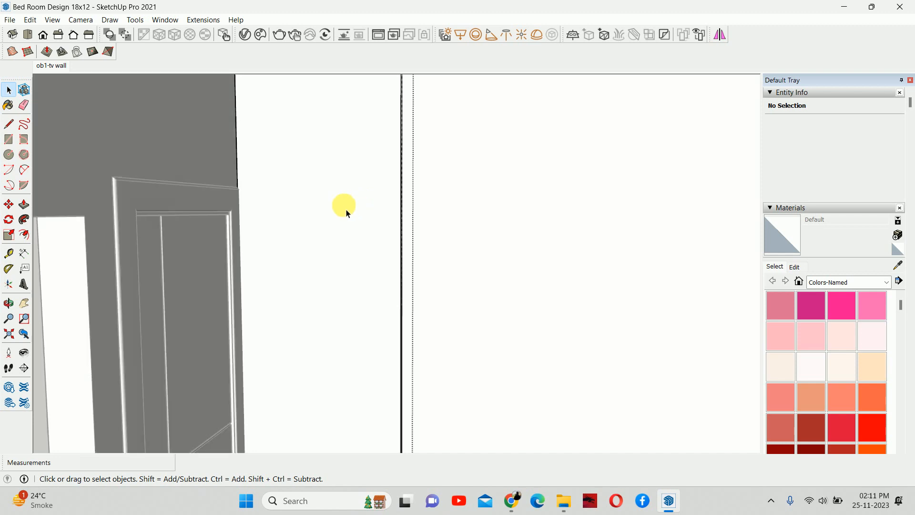
# Hide the rest of the model during component editing to isolate the full-height wall panel.
pyautogui.click(50, 20)
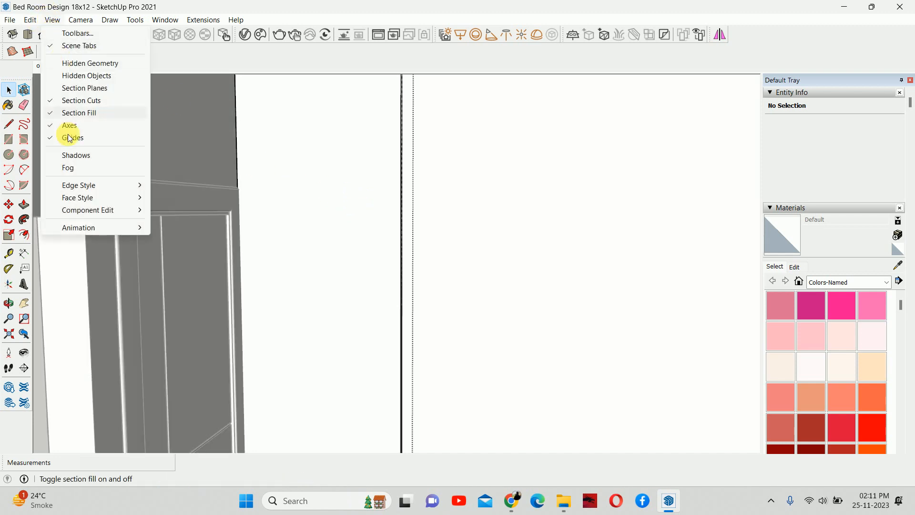
pyautogui.moveTo(79, 211)
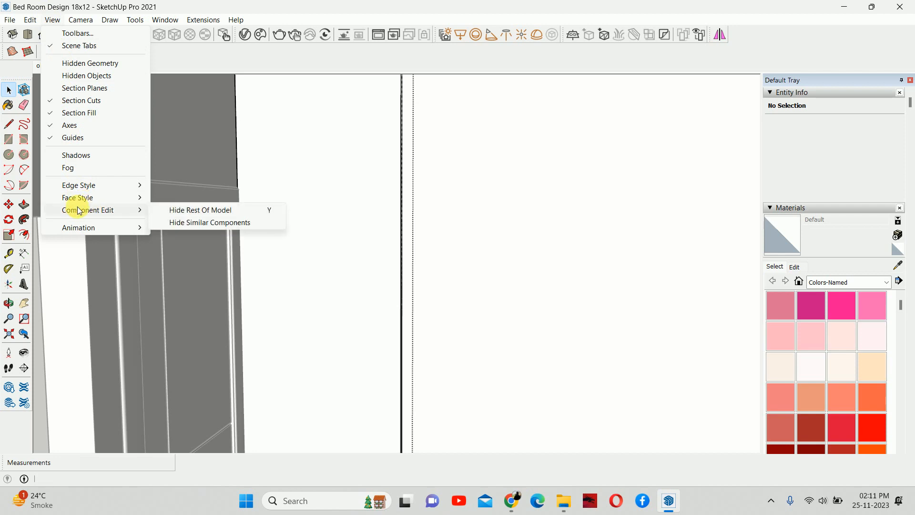
pyautogui.click(205, 211)
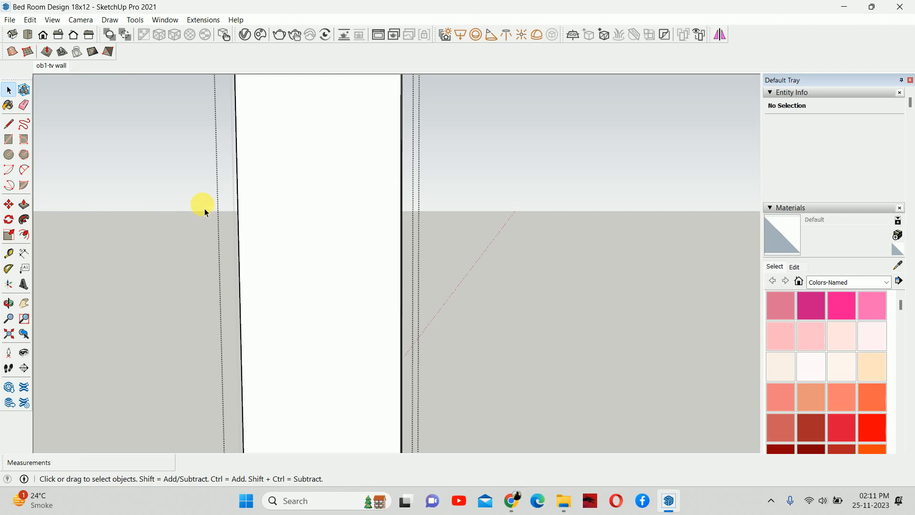
pyautogui.scroll(-3, 223, 265)
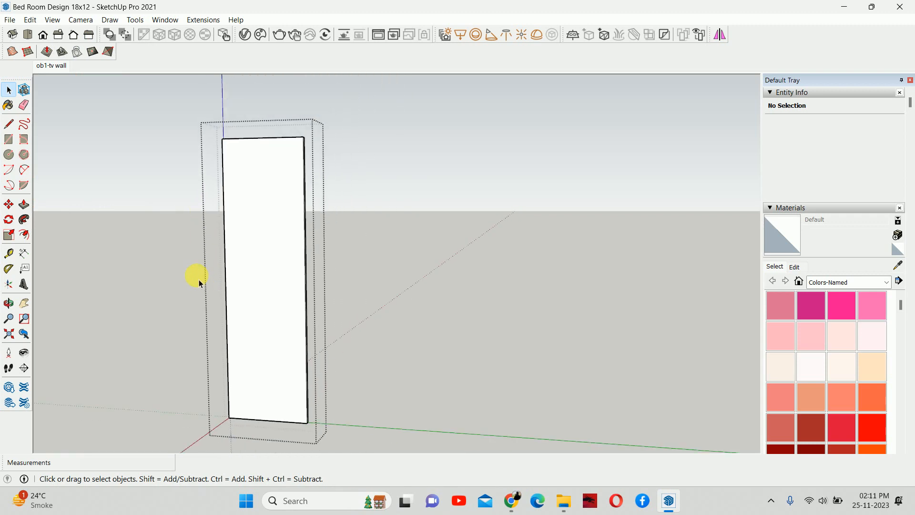
pyautogui.moveTo(294, 174)
pyautogui.mouseDown(button='middle')
pyautogui.moveTo(292, 153)
pyautogui.moveTo(322, 135)
pyautogui.moveTo(306, 166)
pyautogui.mouseUp(button='middle')
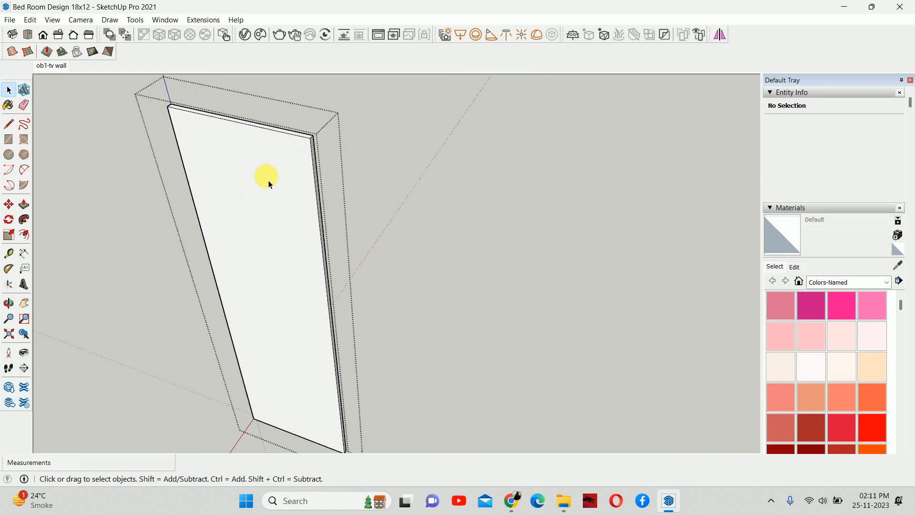
# Push the wall panel's large front face inward by 1".
pyautogui.press('p')
pyautogui.scroll(2, 279, 155)
pyautogui.moveTo(284, 161); pyautogui.dragTo(289, 158)
pyautogui.write('1"')
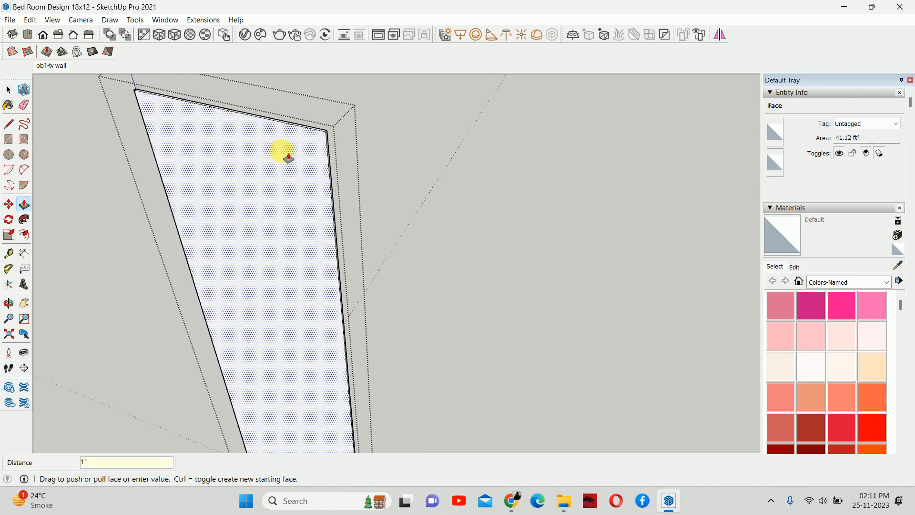
pyautogui.press('Return')
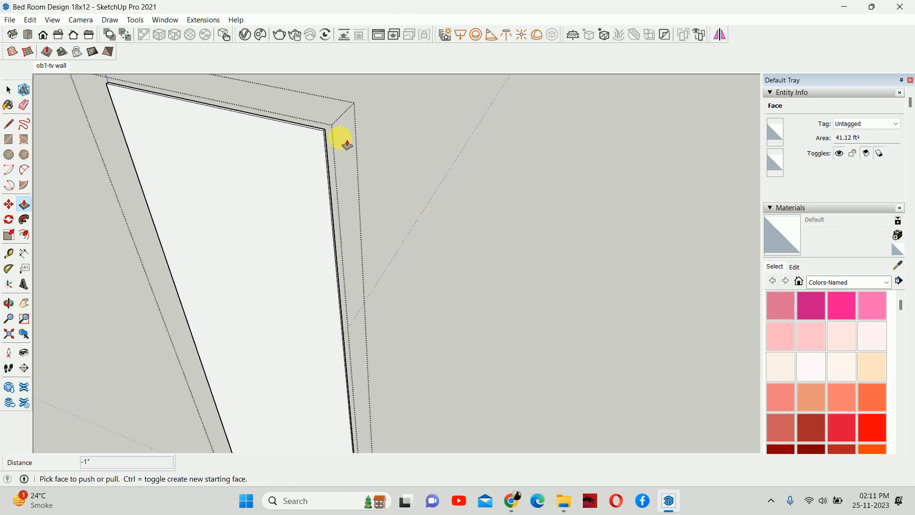
pyautogui.moveTo(341, 137); pyautogui.dragTo(250, 165, button='middle')
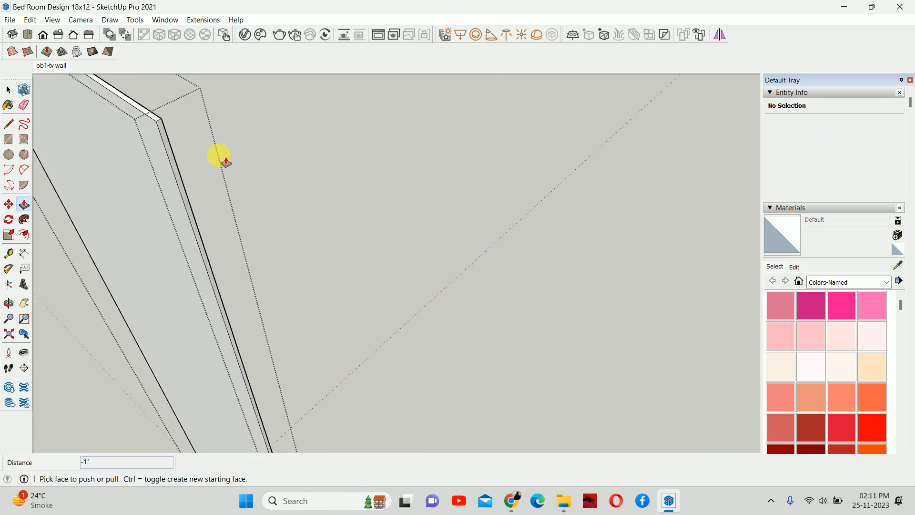
pyautogui.press('space')
pyautogui.press('Escape')
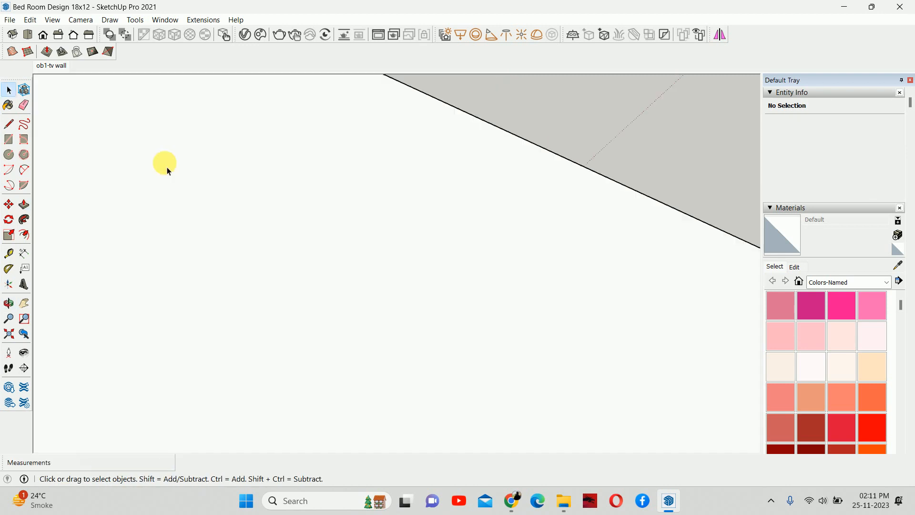
# Draw a 1" by 1" square in the empty space beside the isolated wall panel.
pyautogui.moveTo(173, 161); pyautogui.dragTo(549, 115, button='middle')
pyautogui.scroll(-8, 248, 277)
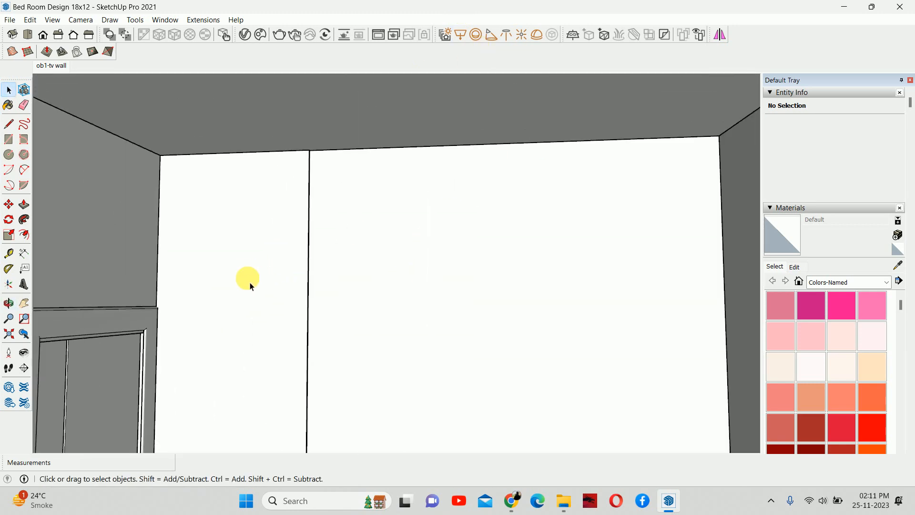
pyautogui.moveTo(264, 262); pyautogui.dragTo(350, 143, button='middle')
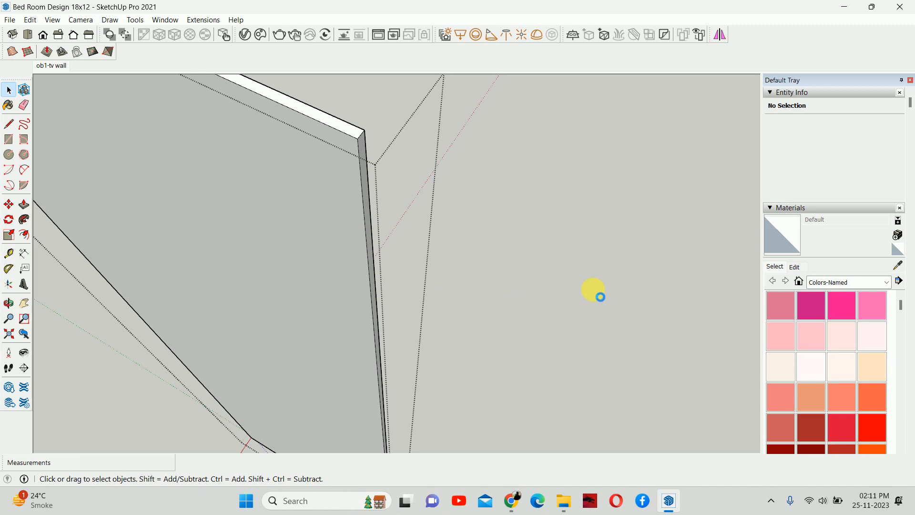
pyautogui.moveTo(558, 315); pyautogui.dragTo(559, 318, button='middle')
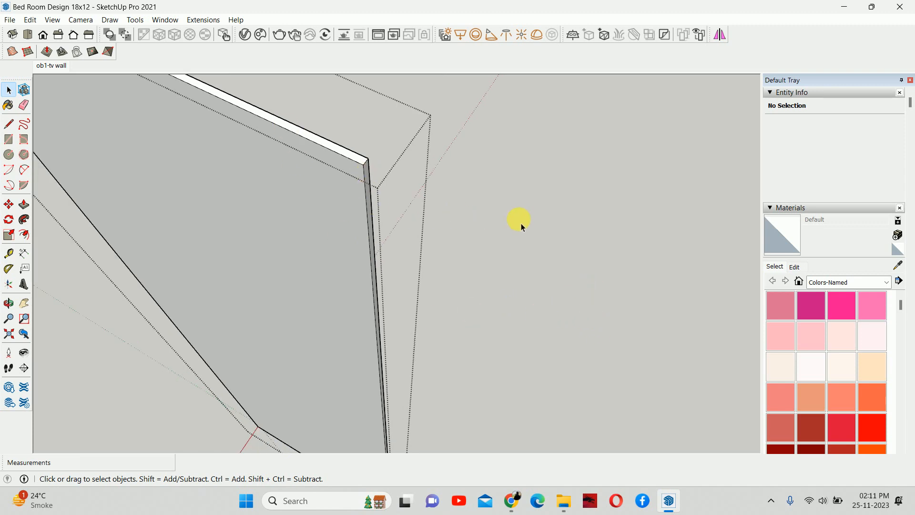
pyautogui.press('r')
pyautogui.click(538, 223)
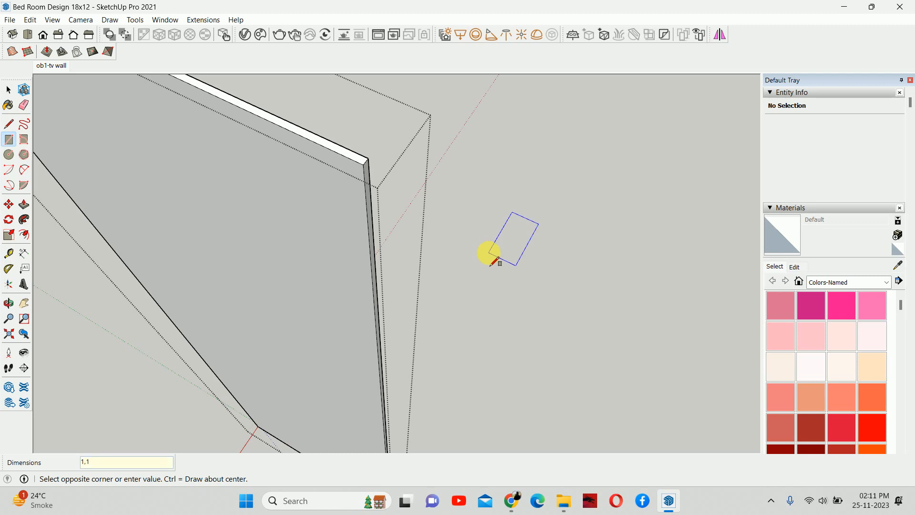
pyautogui.press('Return')
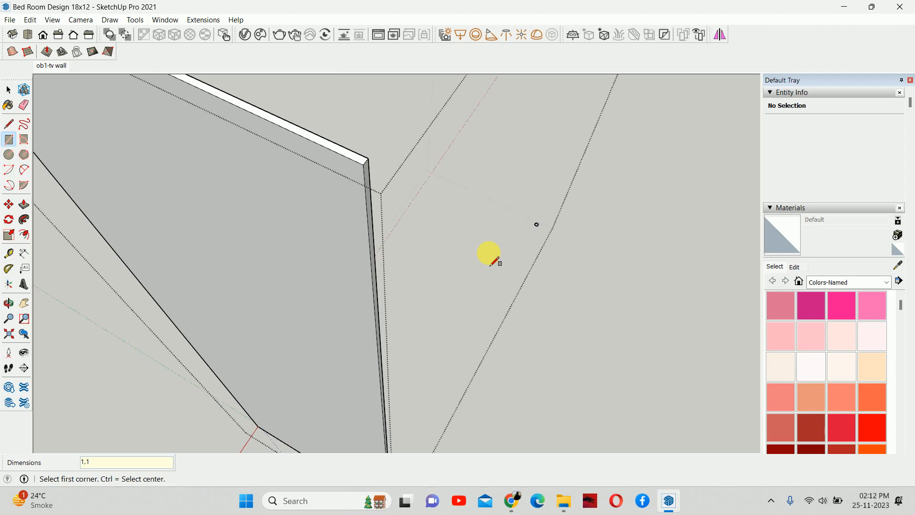
# Select the small square with its edges and make it a component.
pyautogui.press('space')
pyautogui.scroll(5, 534, 229)
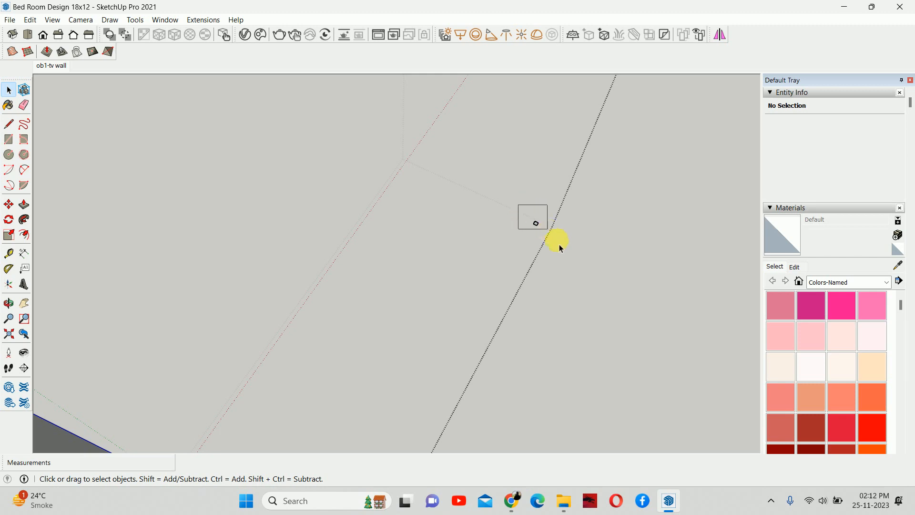
pyautogui.doubleClick(534, 222)
pyautogui.rightClick(535, 222)
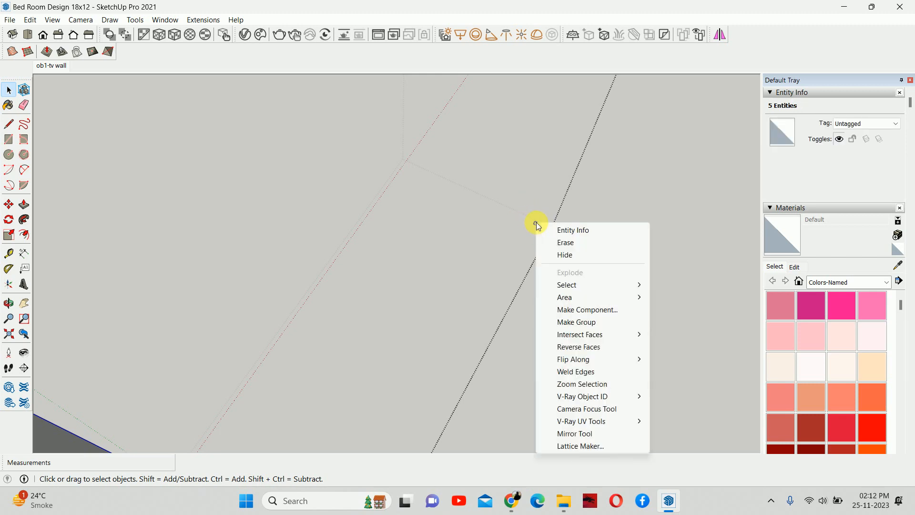
pyautogui.click(589, 311)
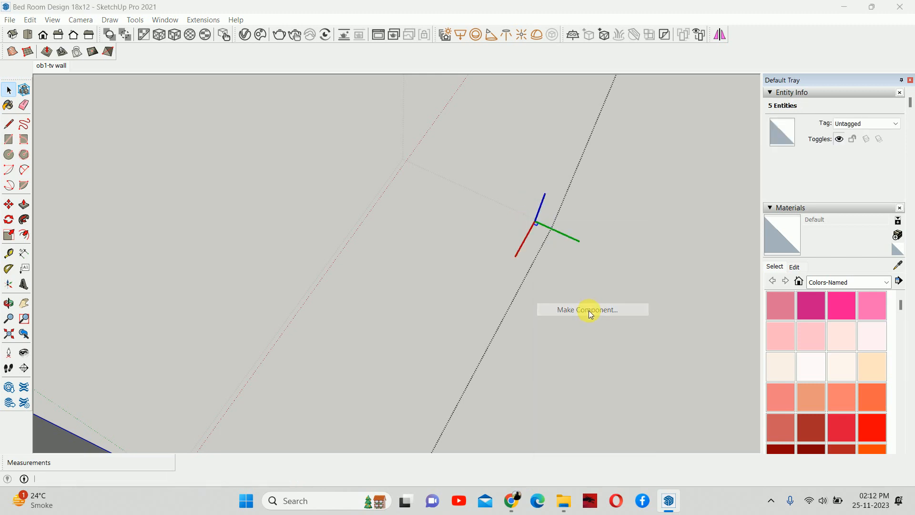
pyautogui.click(473, 372)
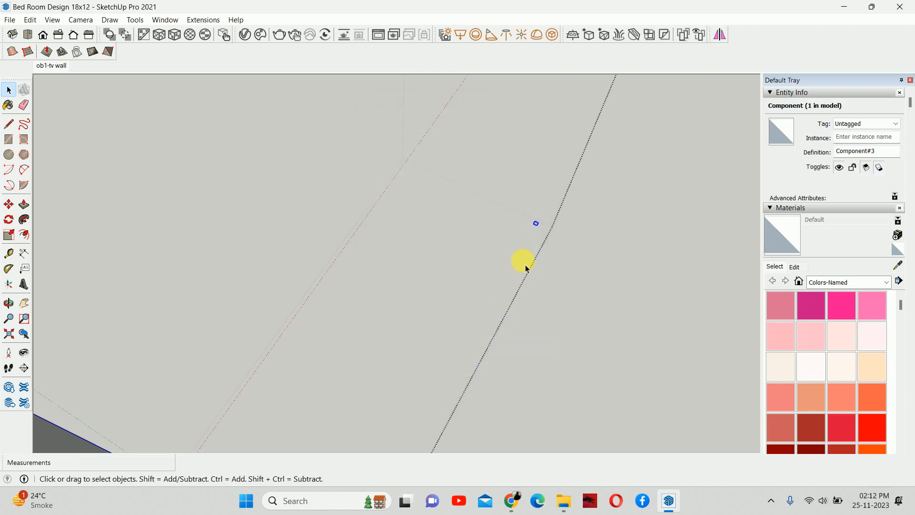
# Move the small square component to the upper corner of the wall panel, against its front face.
pyautogui.press('m')
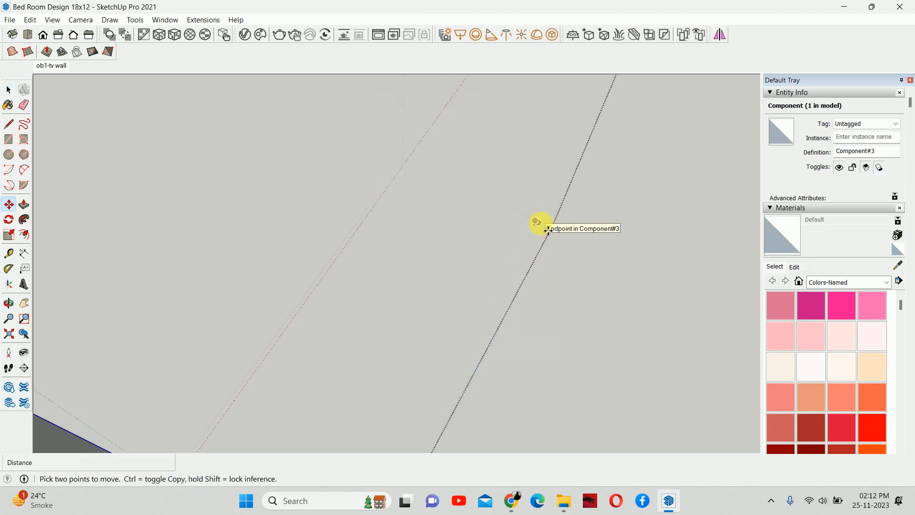
pyautogui.scroll(2, 547, 229)
pyautogui.click(536, 220)
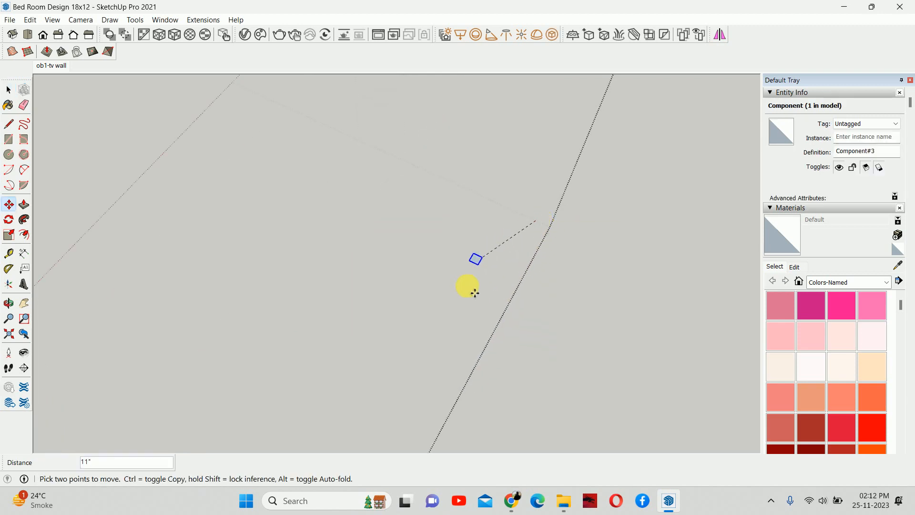
pyautogui.moveTo(407, 325); pyautogui.dragTo(476, 310, button='middle')
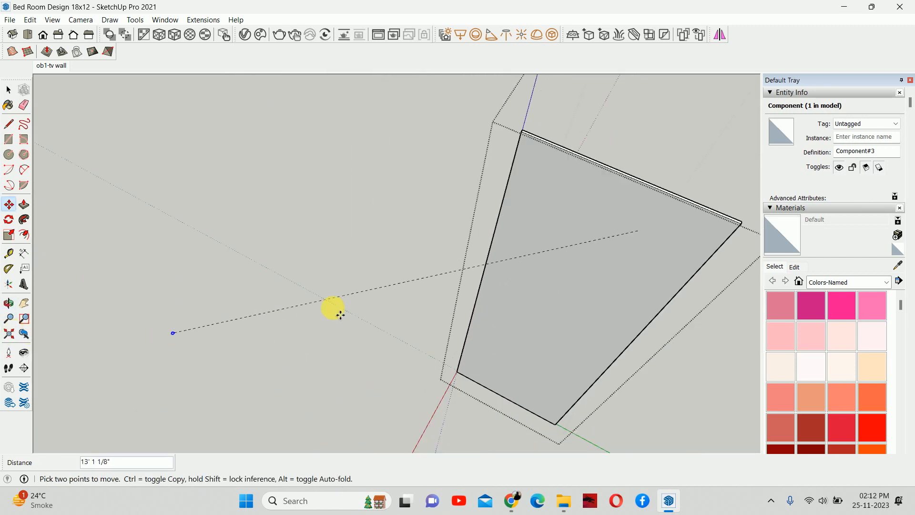
pyautogui.moveTo(595, 276); pyautogui.dragTo(327, 307, button='middle')
pyautogui.scroll(3, 400, 261)
pyautogui.scroll(-2, 281, 266)
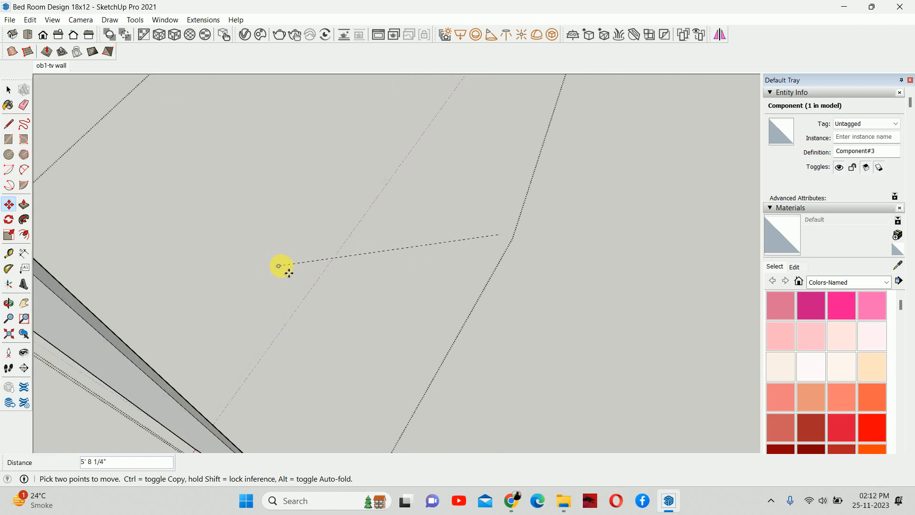
pyautogui.moveTo(282, 265); pyautogui.dragTo(381, 284, button='middle')
pyautogui.scroll(1, 501, 279)
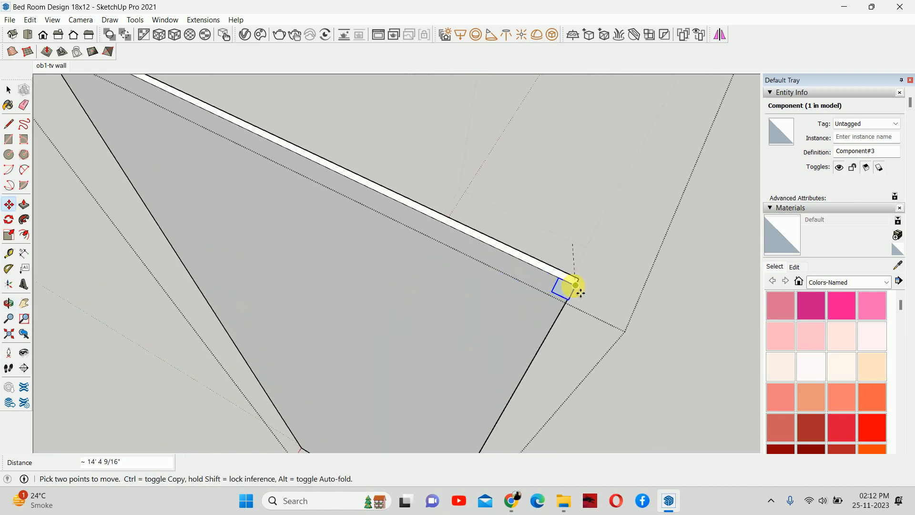
pyautogui.click(575, 285)
pyautogui.moveTo(568, 299); pyautogui.dragTo(523, 278, button='middle')
pyautogui.scroll(2, 534, 296)
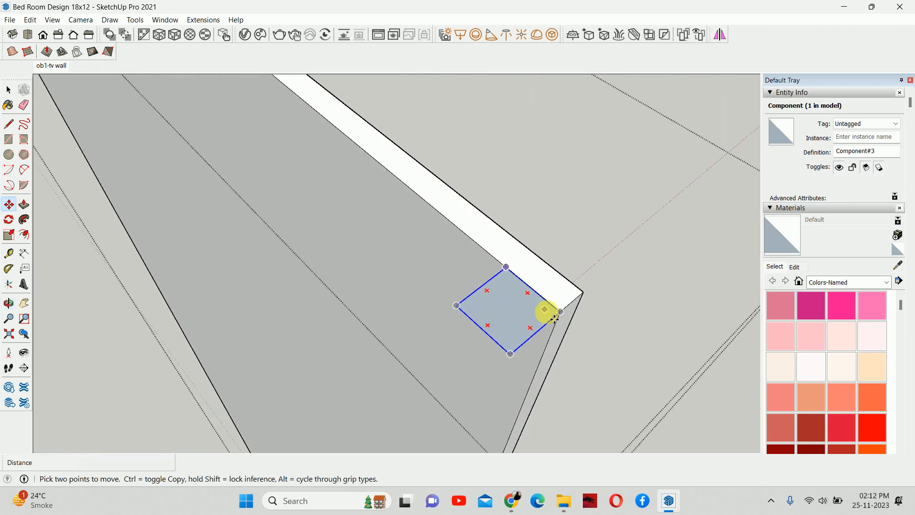
# Move the square 0.5" along the green axis, away from the panel's side edge.
pyautogui.press('space')
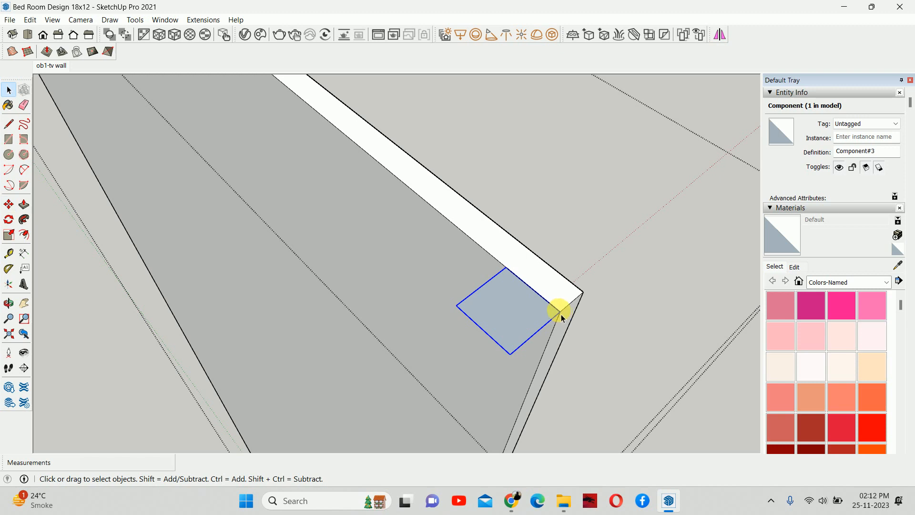
pyautogui.press('m')
pyautogui.click(568, 318)
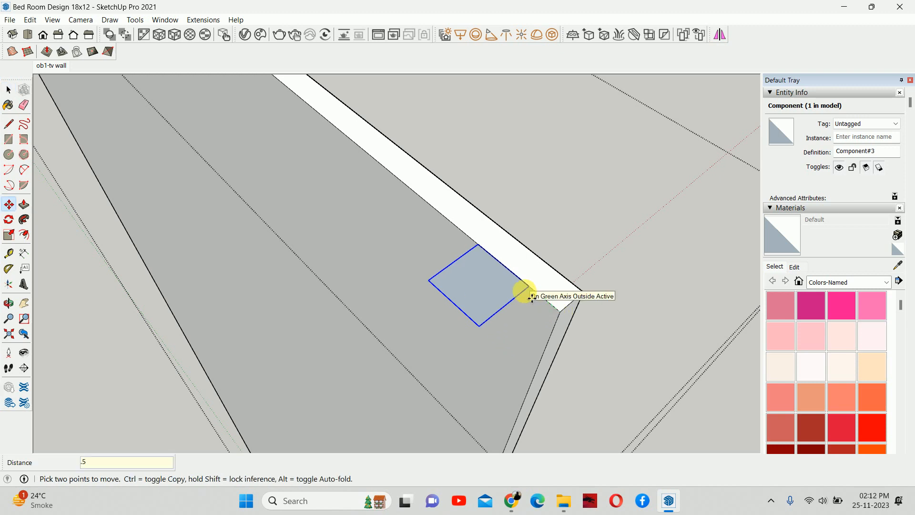
pyautogui.press('Return')
pyautogui.press('space')
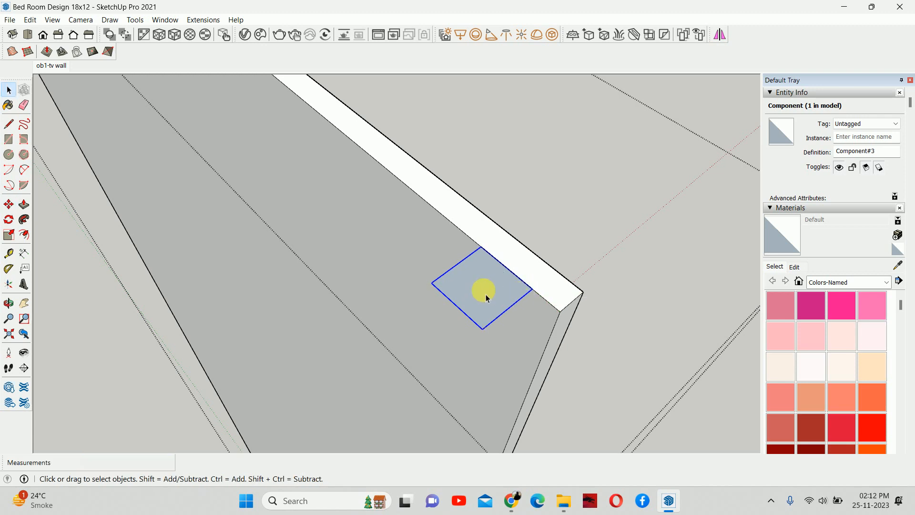
# Edit the square component and move its inner edge 0.5" along the green axis to widen the profile.
pyautogui.doubleClick(485, 293)
pyautogui.click(450, 276)
pyautogui.press('m')
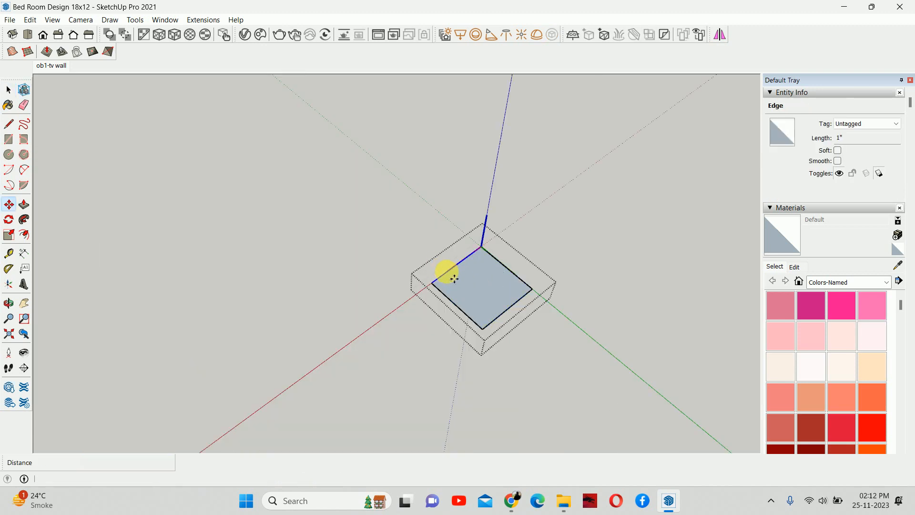
pyautogui.click(433, 282)
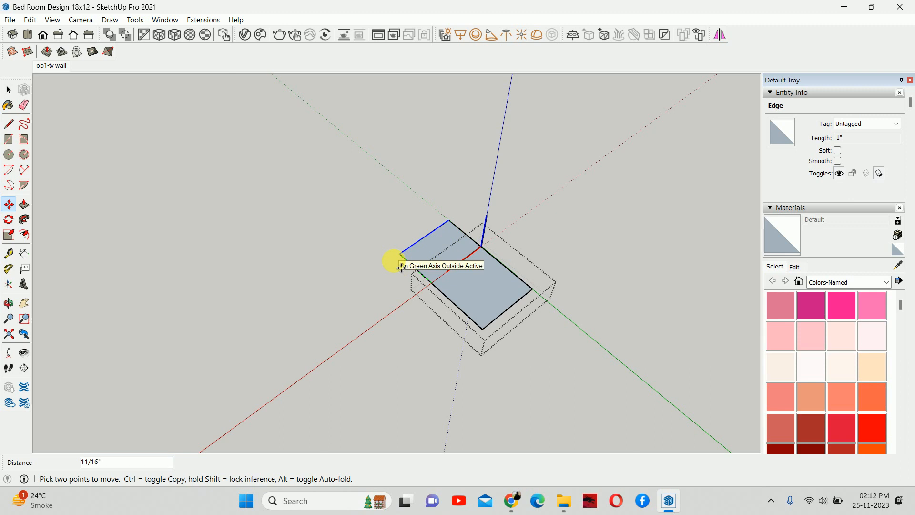
pyautogui.press('Return')
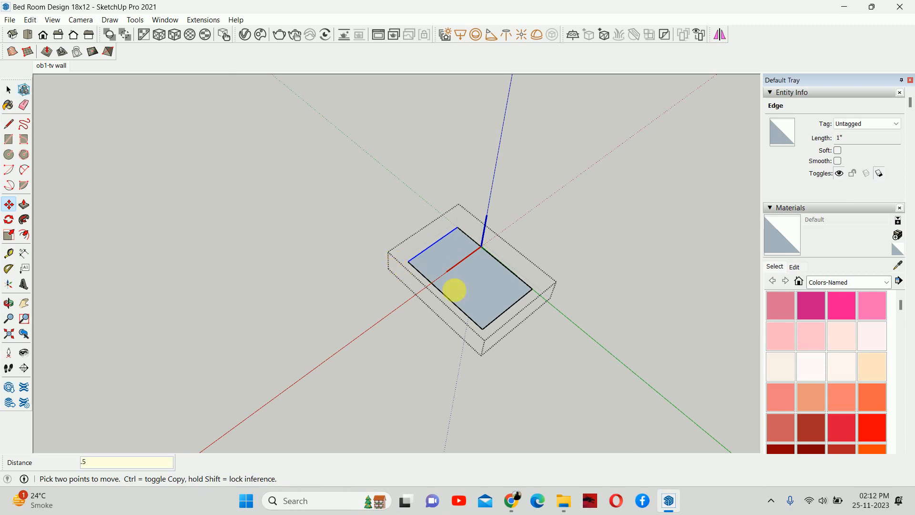
pyautogui.press('space')
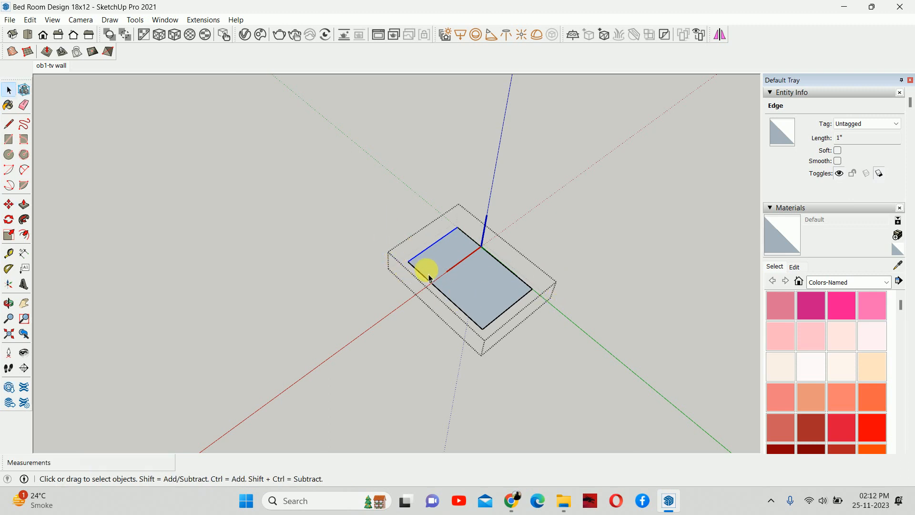
# Return to the ob1-tv wall scene and reopen the wall panel group for editing with the rest of the model hidden.
pyautogui.scroll(5, 476, 309)
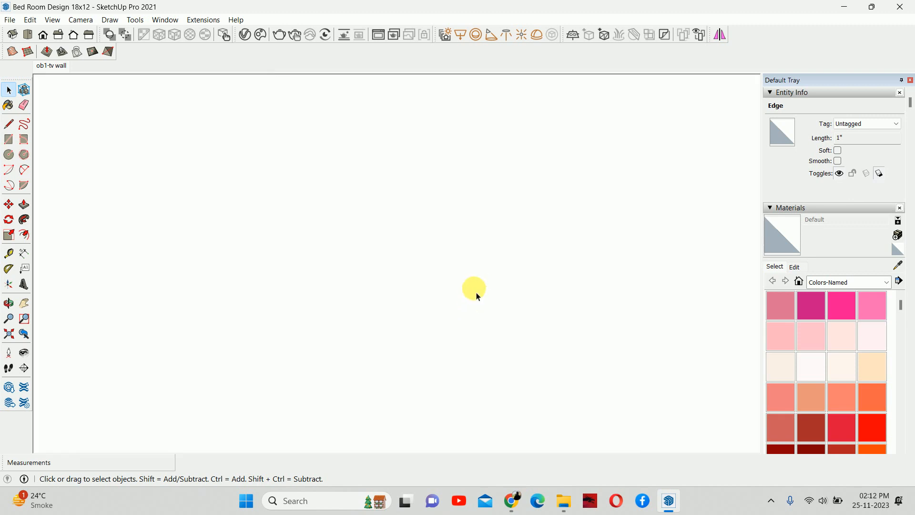
pyautogui.click(476, 289)
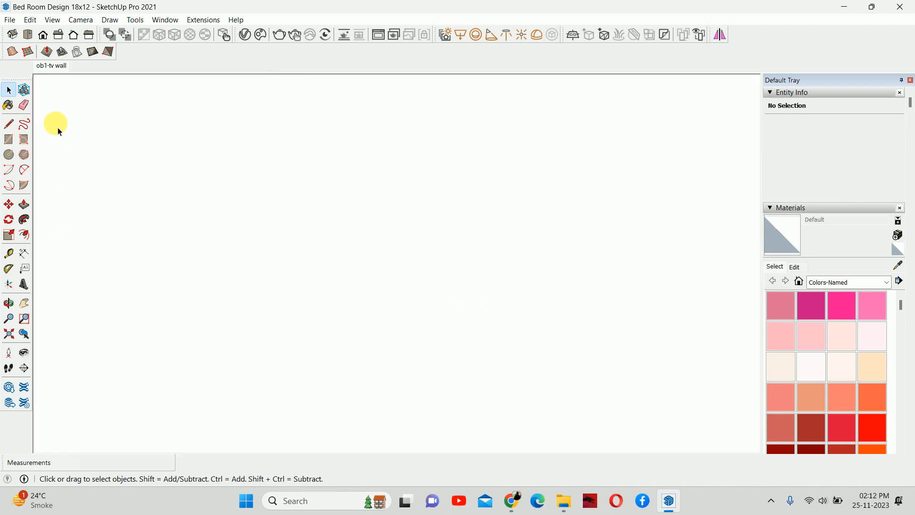
pyautogui.click(40, 67)
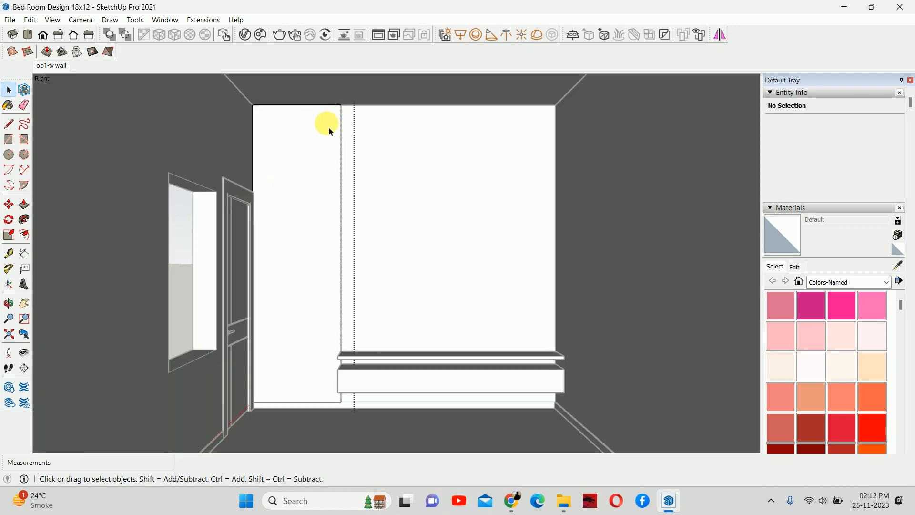
pyautogui.doubleClick(329, 128)
pyautogui.press('Delete')
pyautogui.click(333, 208)
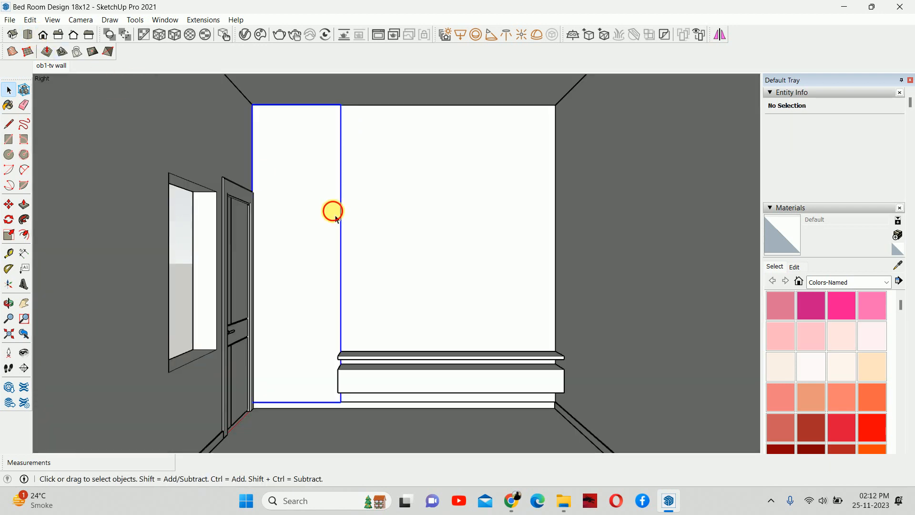
pyautogui.click(30, 20)
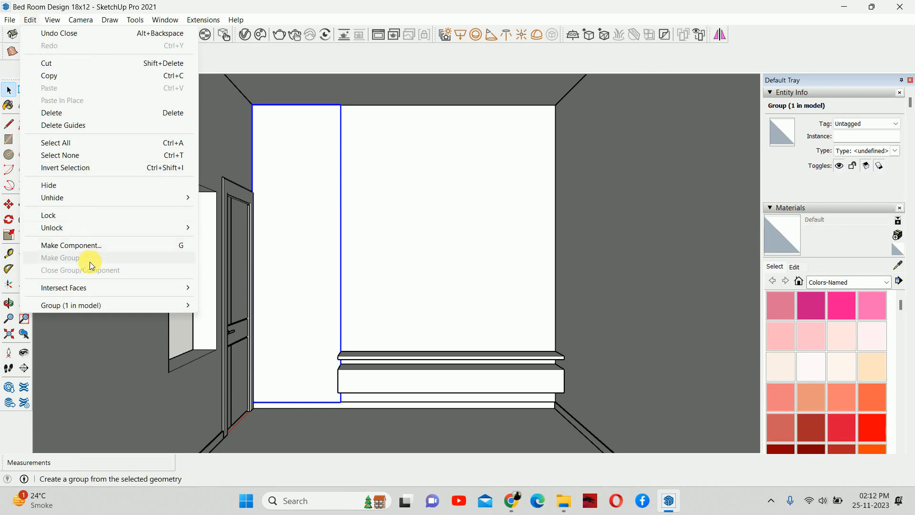
pyautogui.moveTo(52, 20)
pyautogui.moveTo(83, 213)
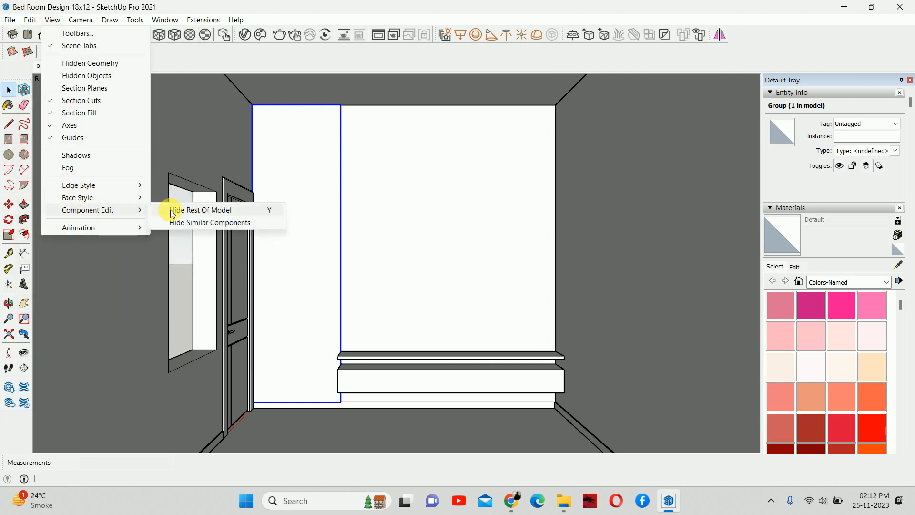
pyautogui.click(209, 208)
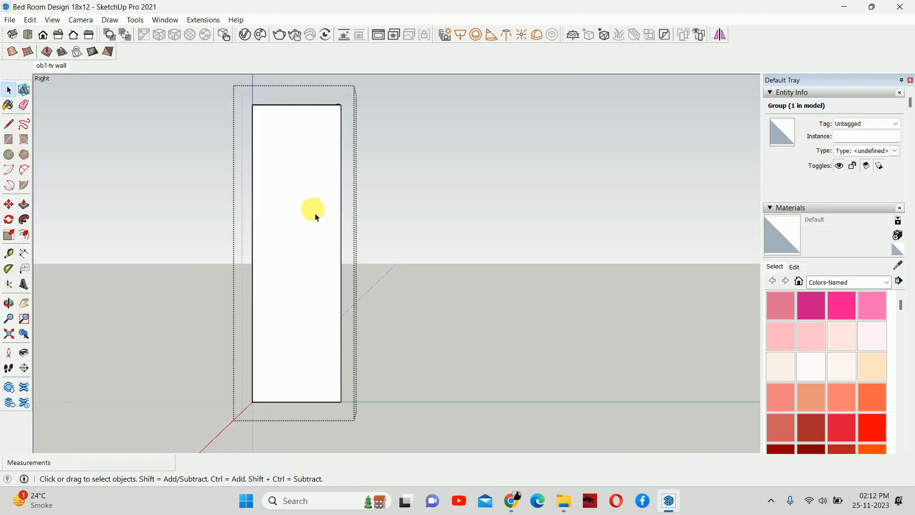
# Measure the wall panel's height from its top edge to its bottom corner.
pyautogui.moveTo(316, 217); pyautogui.dragTo(346, 282, button='middle')
pyautogui.scroll(3, 355, 123)
pyautogui.scroll(3, 322, 308)
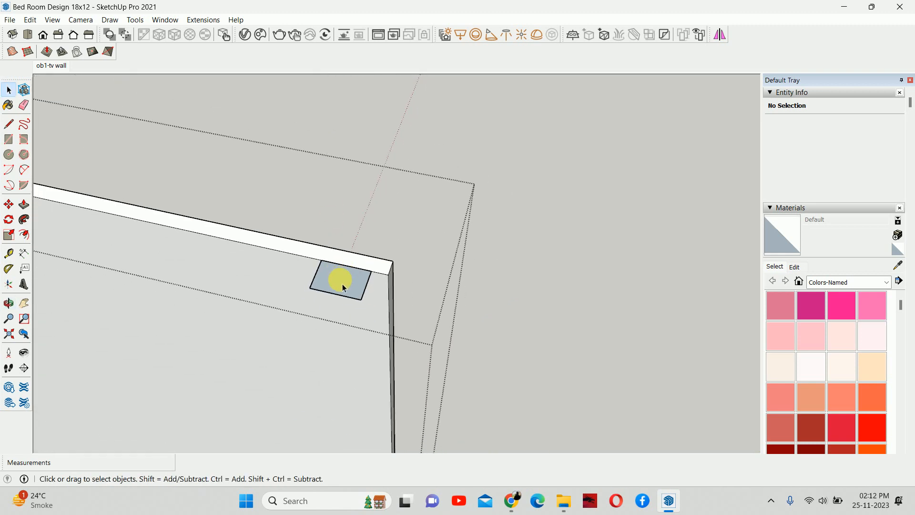
pyautogui.scroll(-2, 344, 305)
pyautogui.moveTo(349, 306); pyautogui.dragTo(364, 229, button='middle')
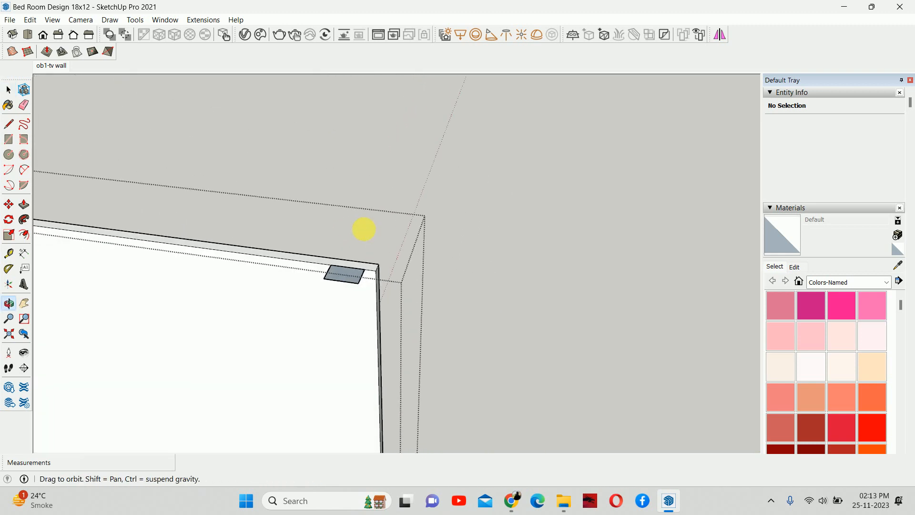
pyautogui.scroll(-1, 370, 315)
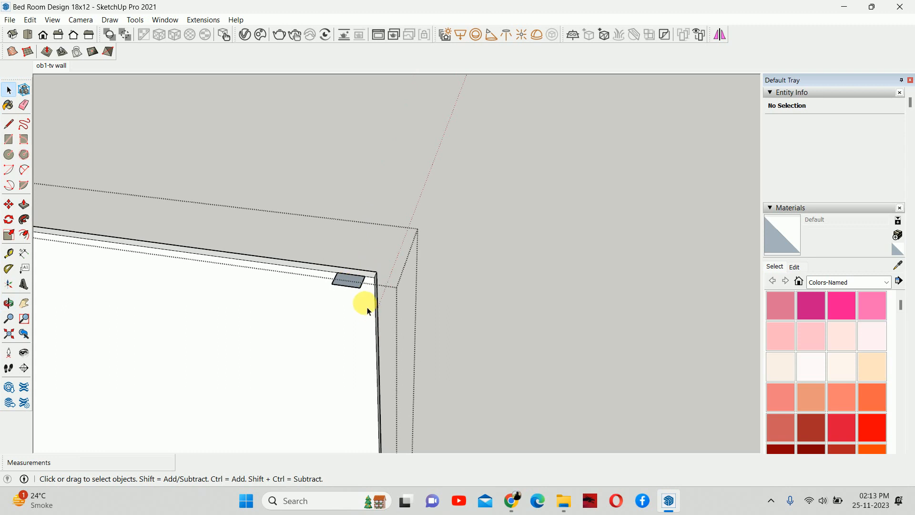
pyautogui.press('t')
pyautogui.click(286, 265)
pyautogui.keyDown('shift'); pyautogui.moveTo(298, 362); pyautogui.dragTo(310, 152, button='middle'); pyautogui.keyUp('shift')
pyautogui.scroll(-3, 313, 276)
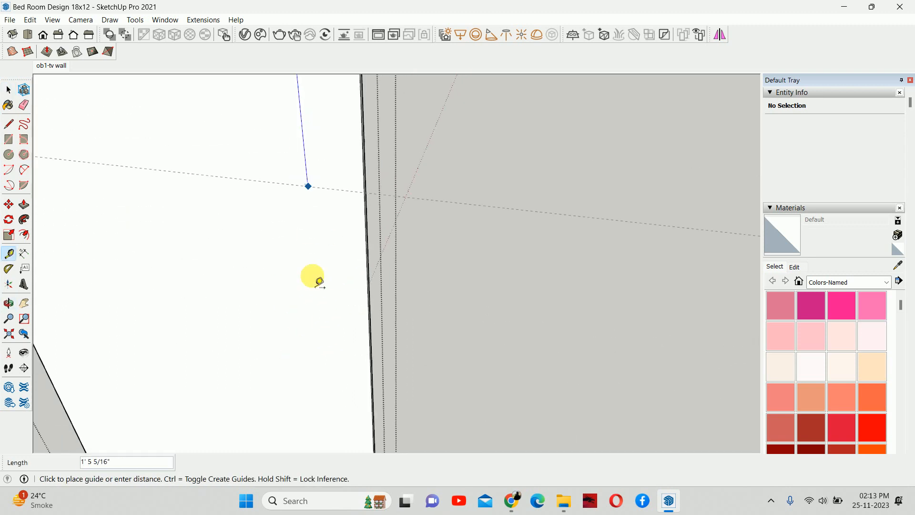
pyautogui.keyDown('shift'); pyautogui.moveTo(313, 282); pyautogui.dragTo(331, 57, button='middle'); pyautogui.keyUp('shift')
pyautogui.keyDown('shift'); pyautogui.moveTo(360, 238); pyautogui.dragTo(359, 225, button='middle'); pyautogui.keyUp('shift')
pyautogui.scroll(-3, 365, 231)
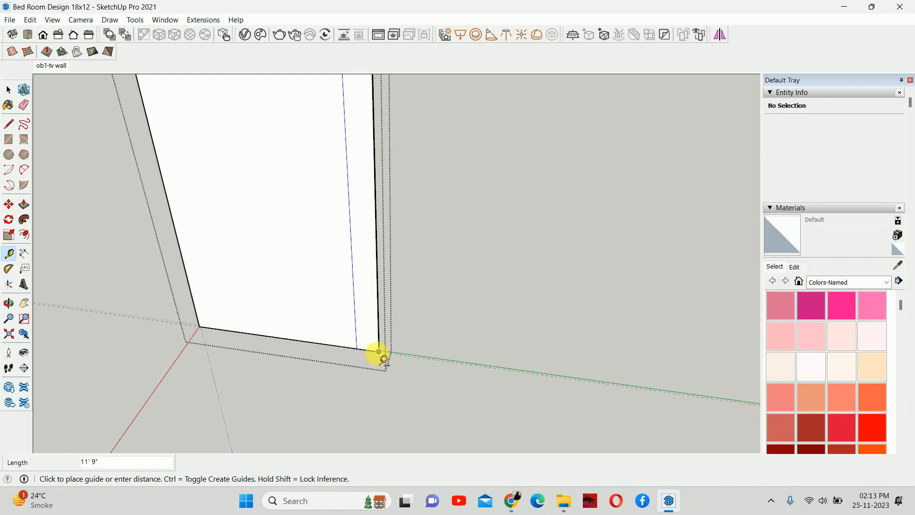
pyautogui.press('space')
# Extrude the small rectangular profile 11' 9" downward into a full-height strip, finishing the component edit.
pyautogui.moveTo(374, 341); pyautogui.dragTo(368, 235, button='middle')
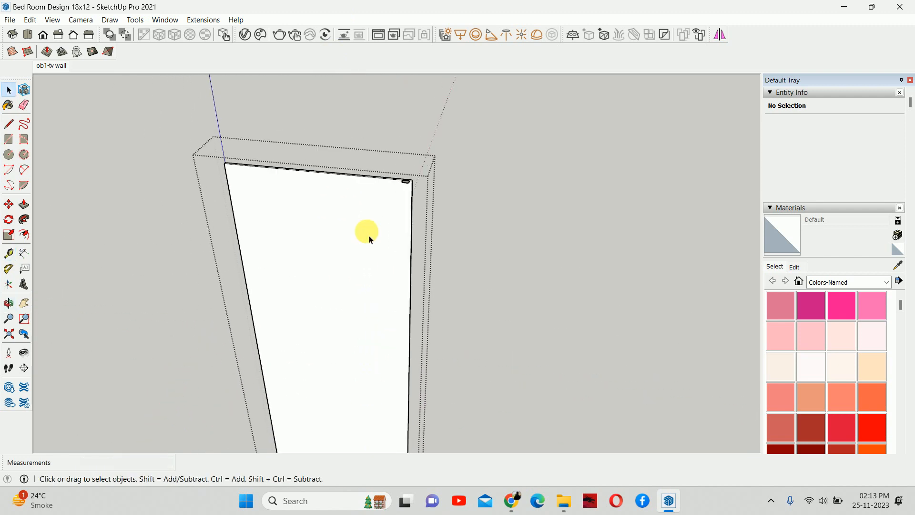
pyautogui.scroll(3, 400, 194)
pyautogui.scroll(4, 401, 193)
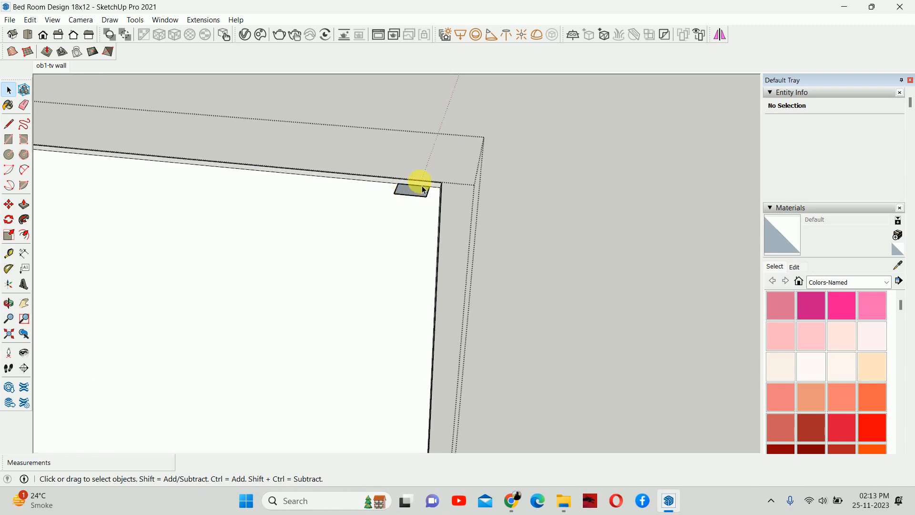
pyautogui.doubleClick(423, 190)
pyautogui.press('p')
pyautogui.moveTo(409, 195); pyautogui.dragTo(409, 296)
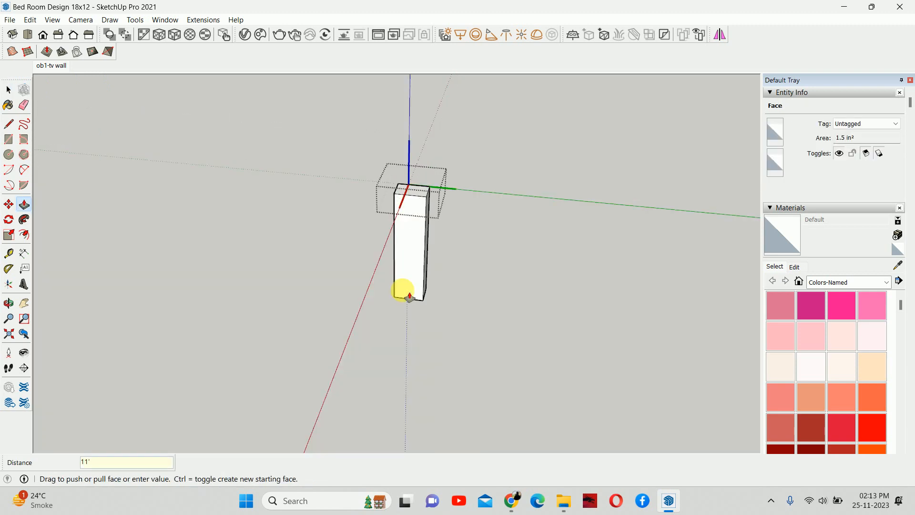
pyautogui.press('Return')
pyautogui.press('space')
pyautogui.press('Escape')
pyautogui.scroll(-2, 404, 239)
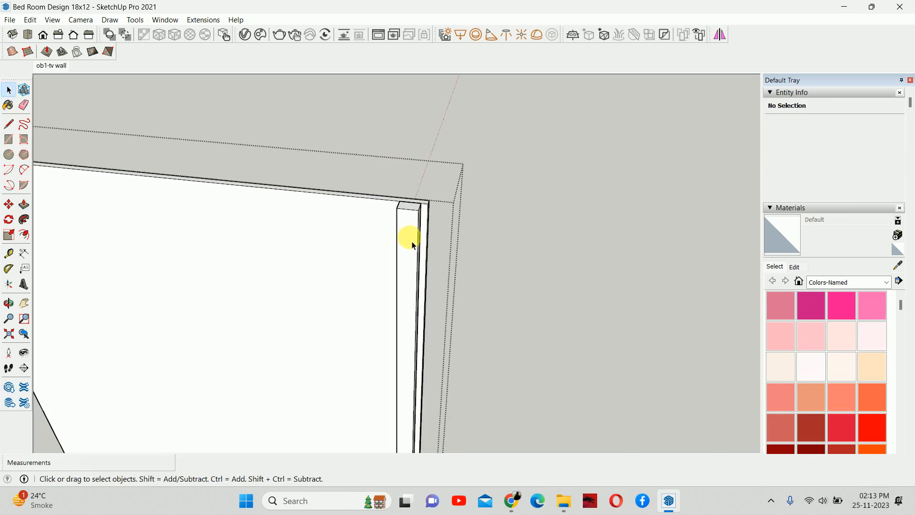
# Copy the vertical strip 2" along the panel's width, leaving a 0.5" gap between the two strips.
pyautogui.click(414, 245)
pyautogui.scroll(2, 424, 204)
pyautogui.press('m')
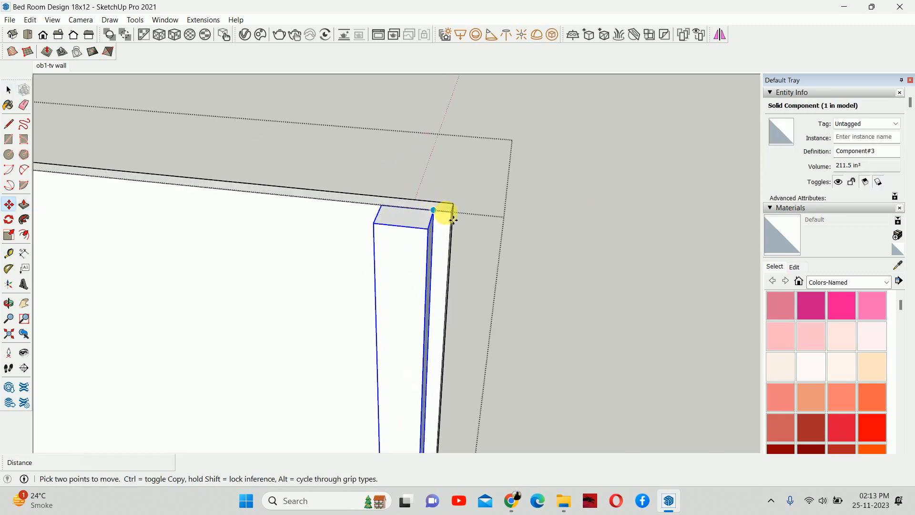
pyautogui.click(451, 212)
pyautogui.press('ctrl')
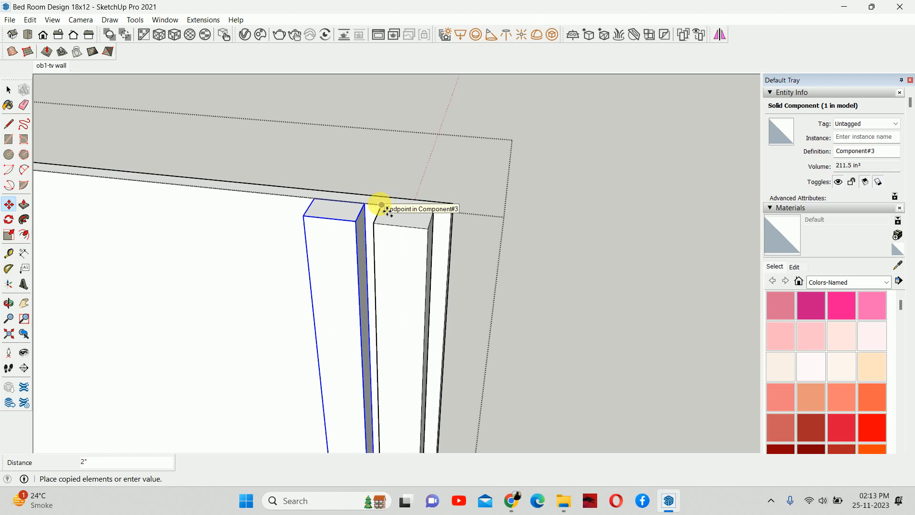
pyautogui.click(382, 205)
# Select both vertical strips and make them one group.
pyautogui.scroll(-2, 382, 206)
pyautogui.keyDown('shift'); pyautogui.moveTo(347, 238); pyautogui.dragTo(674, 215, button='middle'); pyautogui.keyUp('shift')
pyautogui.scroll(-2, 670, 215)
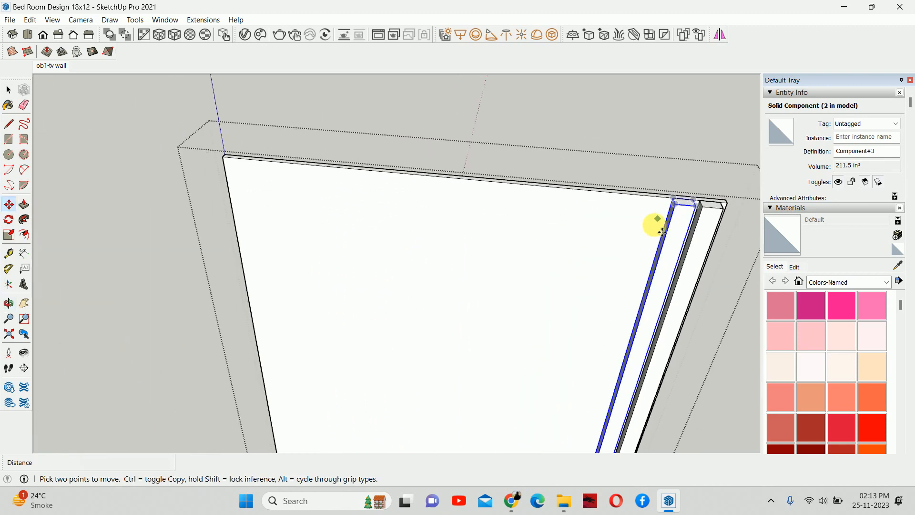
pyautogui.scroll(-1, 660, 229)
pyautogui.press('space')
pyautogui.scroll(2, 690, 234)
pyautogui.keyDown('ctrl'); pyautogui.click(697, 229); pyautogui.keyUp('ctrl')
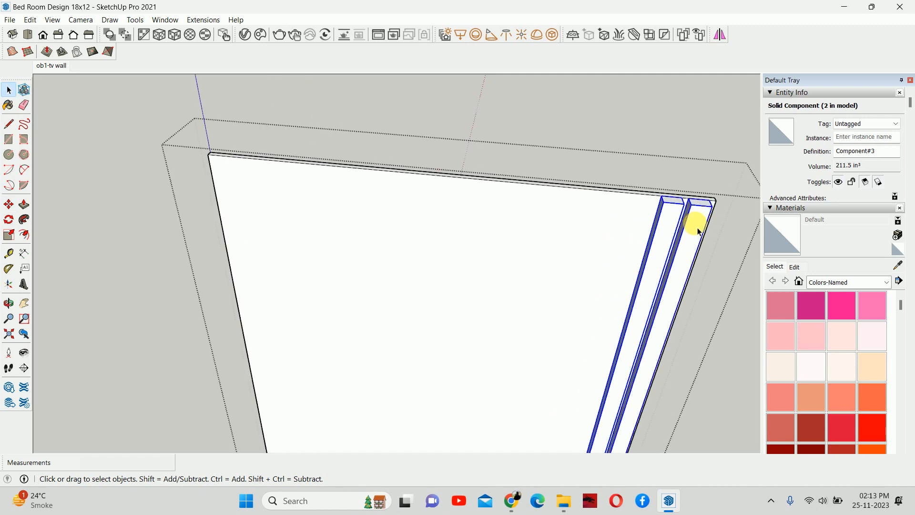
pyautogui.keyDown('ctrl'); pyautogui.click(663, 231); pyautogui.keyUp('ctrl')
pyautogui.rightClick(666, 231)
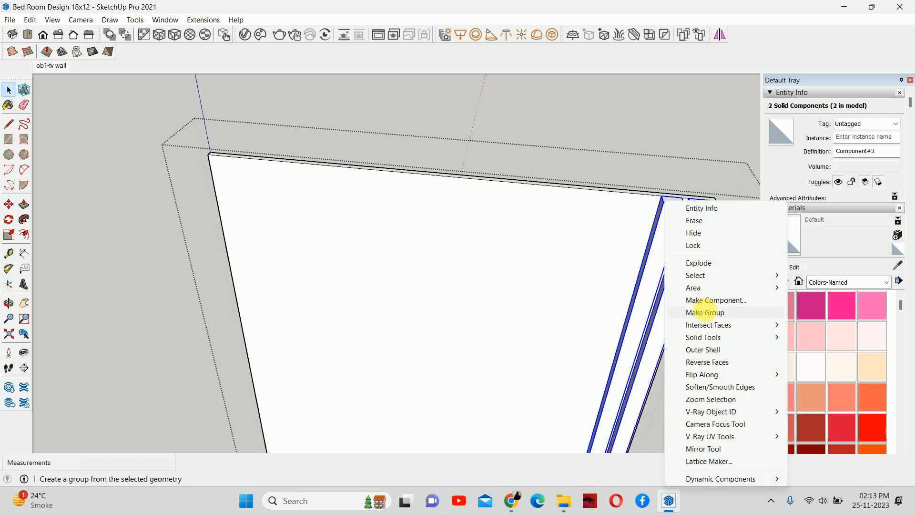
pyautogui.click(705, 312)
pyautogui.moveTo(680, 279); pyautogui.dragTo(571, 229, button='middle')
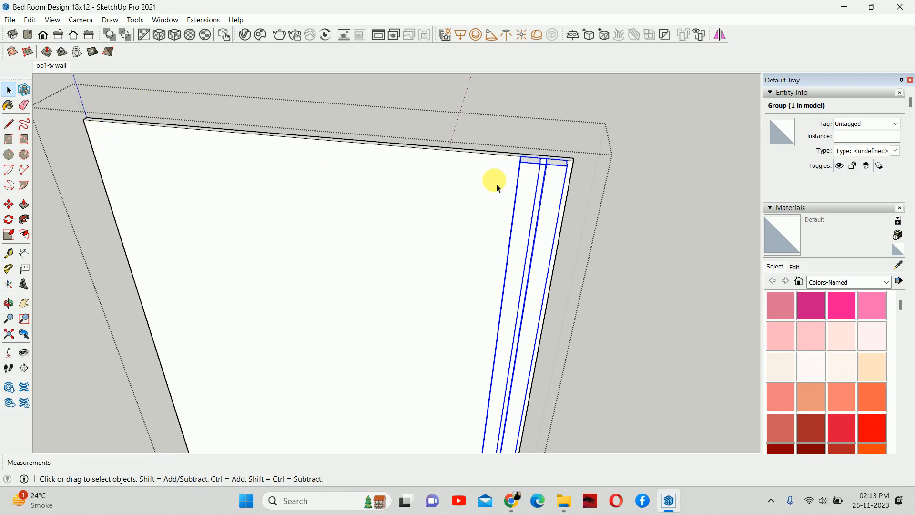
# Open the two-strip group and copy one strip further along the panel's width, keeping a matching gap.
pyautogui.doubleClick(534, 185)
pyautogui.scroll(2, 536, 191)
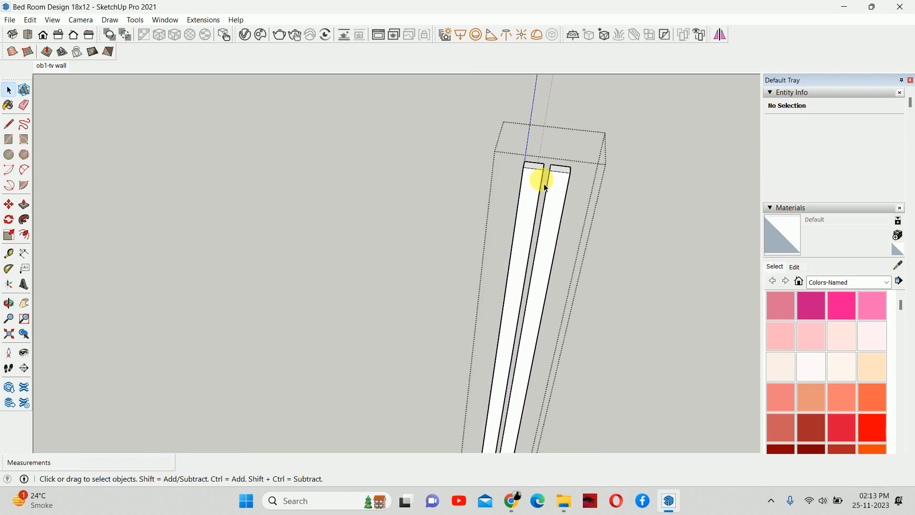
pyautogui.click(529, 176)
pyautogui.scroll(3, 534, 177)
pyautogui.press('m')
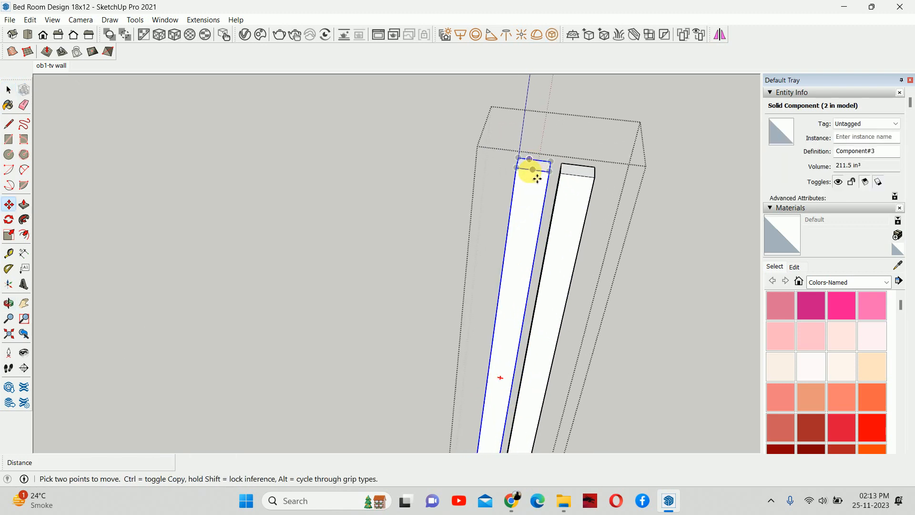
pyautogui.scroll(1, 586, 157)
pyautogui.press('ctrl')
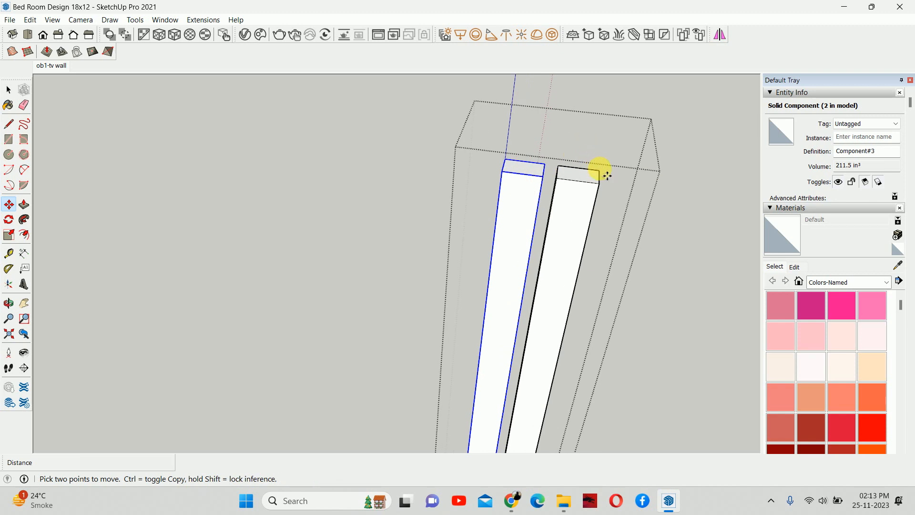
pyautogui.click(599, 170)
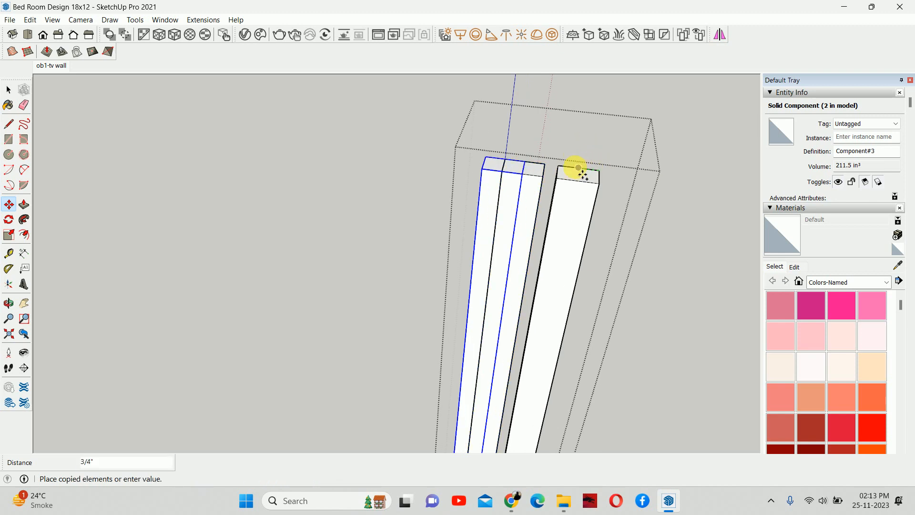
pyautogui.click(544, 164)
pyautogui.scroll(-5, 541, 181)
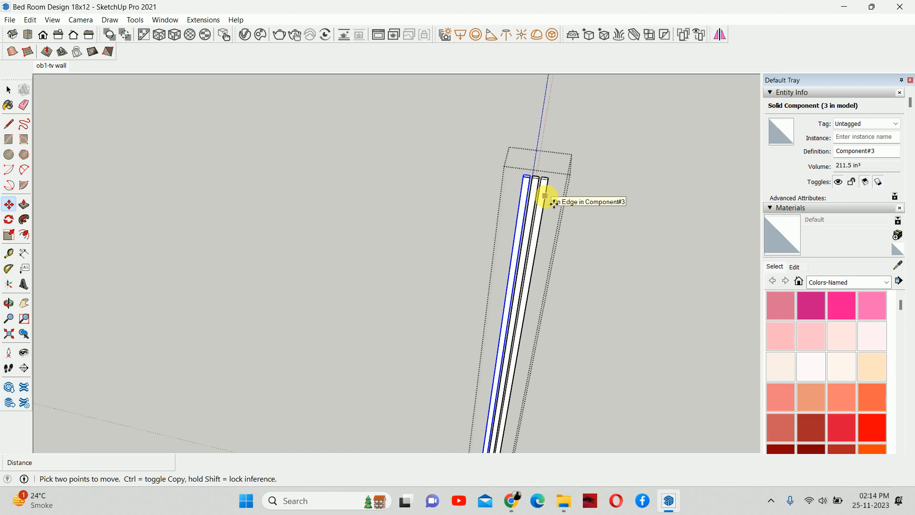
# Try arraying the copied strip 16 times across the panel's width and undo the copies.
pyautogui.write('x16')
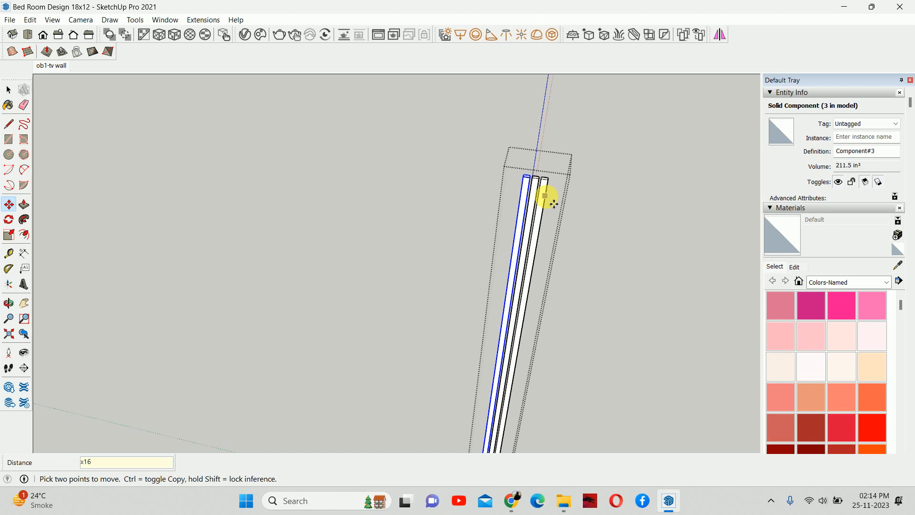
pyautogui.press('Return')
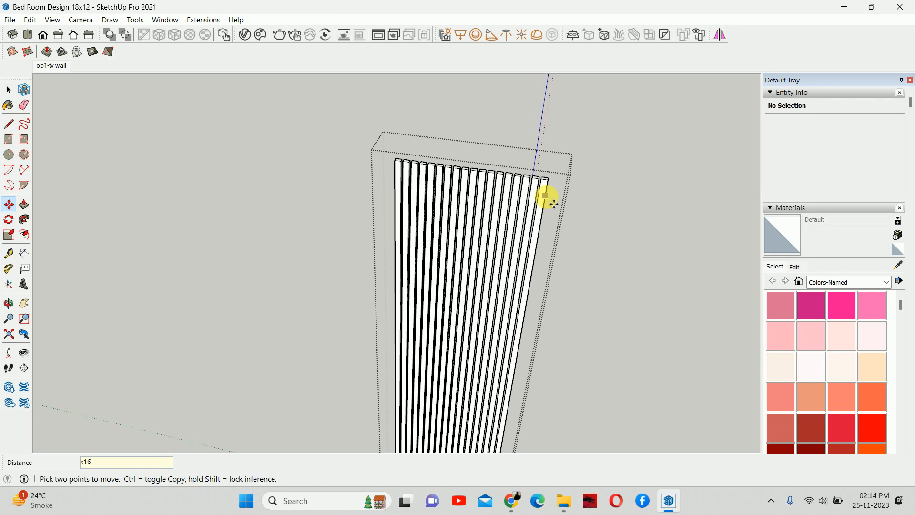
pyautogui.hotkey('ctrl', 'z')
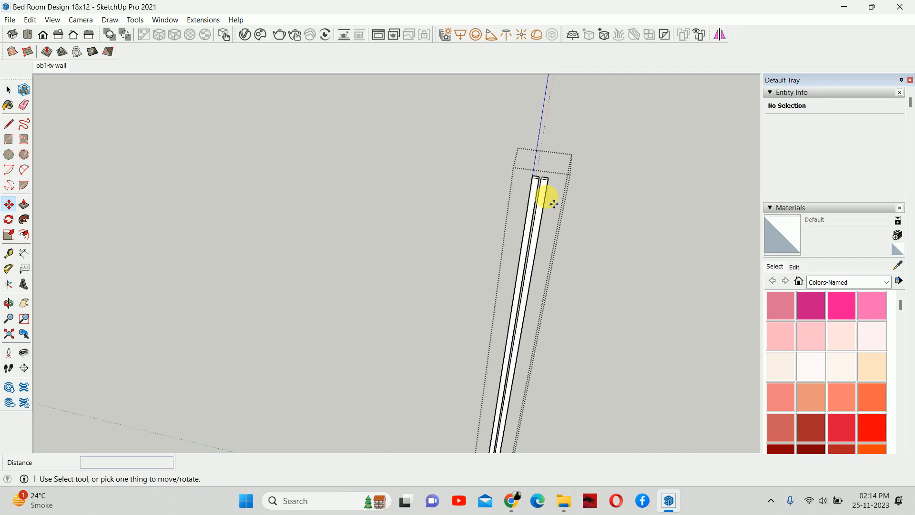
pyautogui.press('space')
# Draw a test rectangle about 1' 5" by 10" outside the room and extrude it into a small box.
pyautogui.scroll(10, 552, 199)
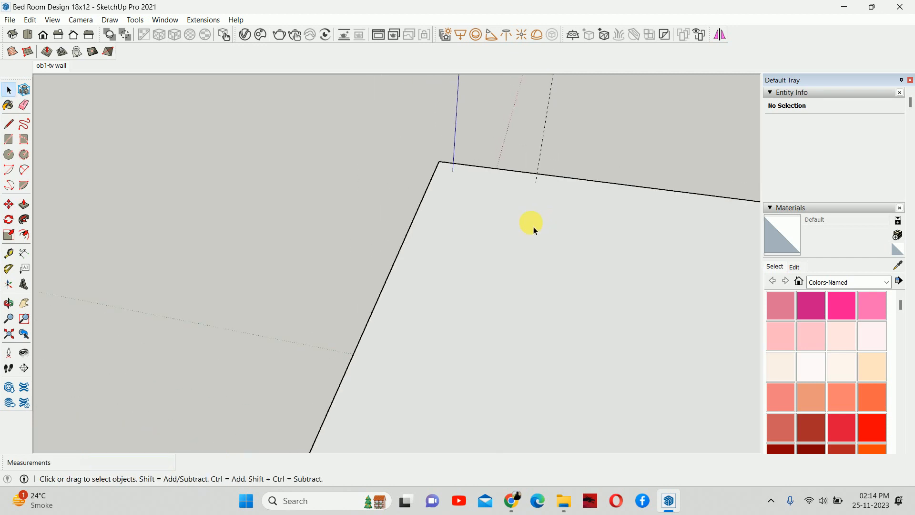
pyautogui.moveTo(289, 290)
pyautogui.mouseDown(button='middle')
pyautogui.moveTo(833, 245)
pyautogui.moveTo(701, 255)
pyautogui.moveTo(767, 239)
pyautogui.mouseUp(button='middle')
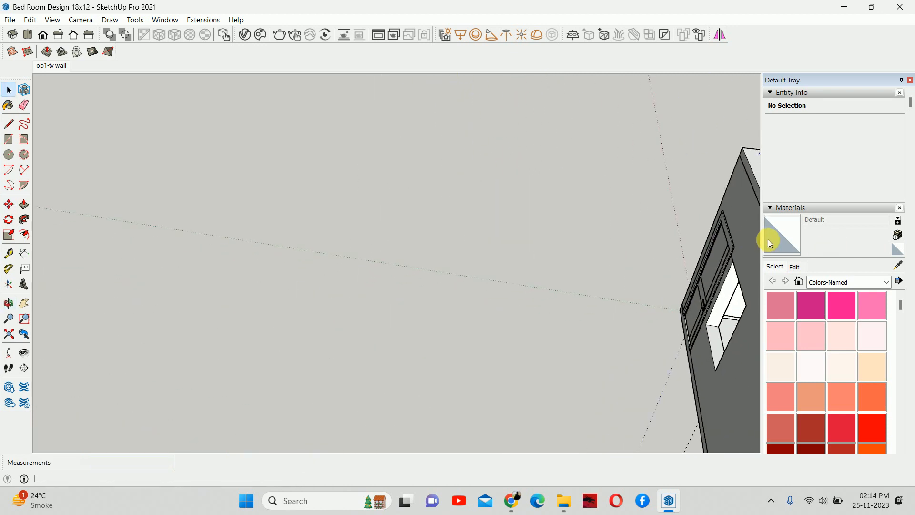
pyautogui.press('r')
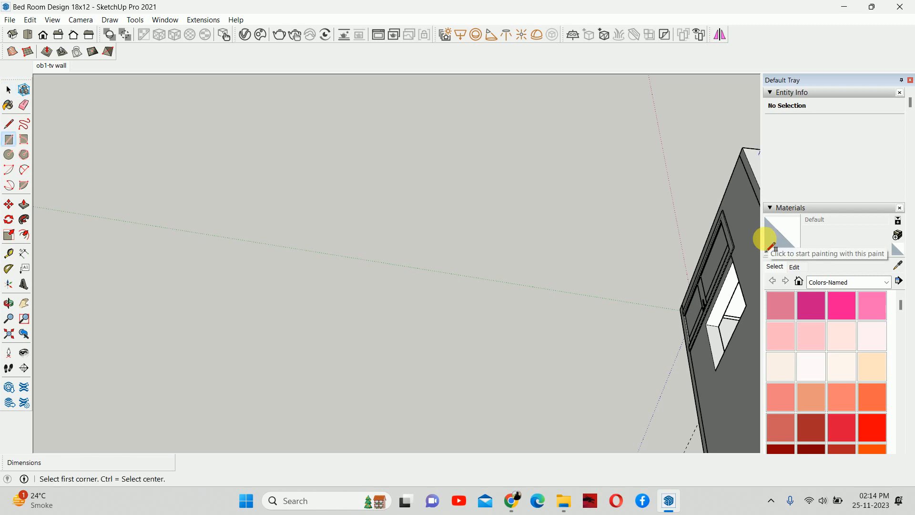
pyautogui.click(565, 303)
pyautogui.click(554, 307)
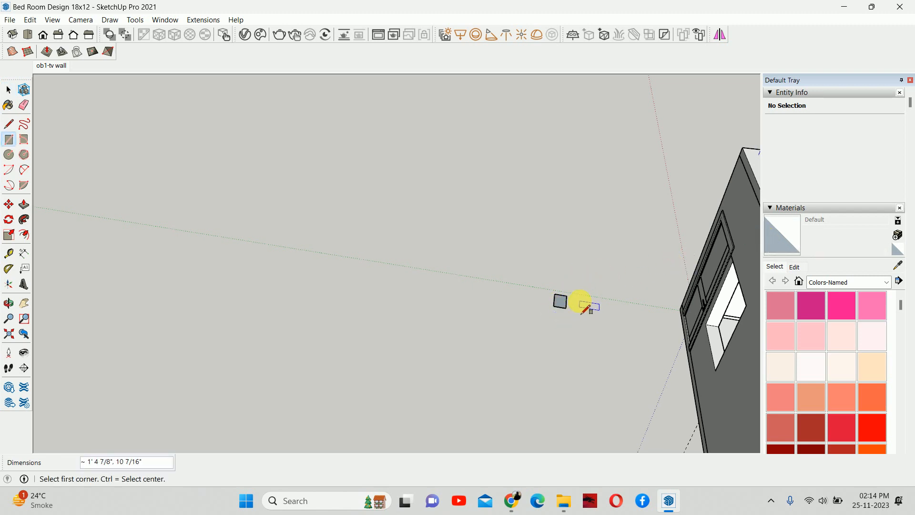
pyautogui.press('p')
pyautogui.moveTo(566, 302); pyautogui.dragTo(561, 292)
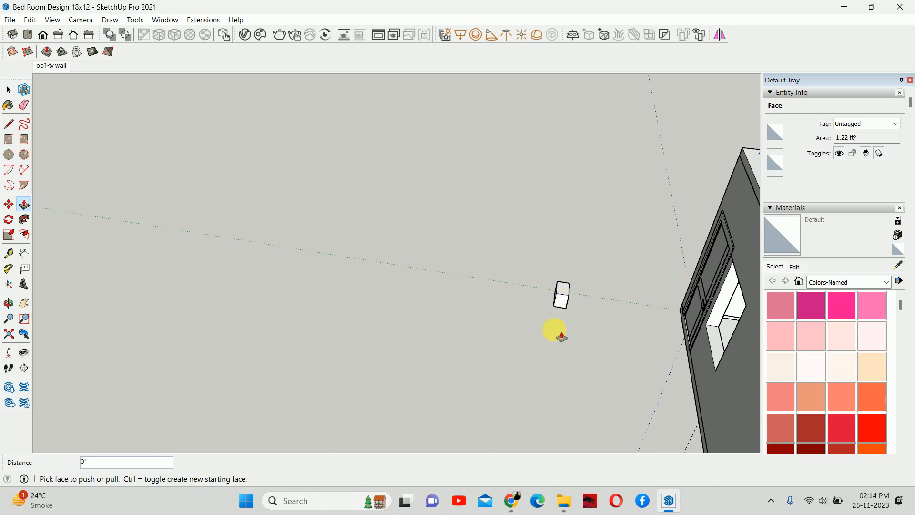
# Select the whole test box and copy it 36" along the green axis.
pyautogui.press('space')
pyautogui.click(563, 309)
pyautogui.tripleClick(562, 308)
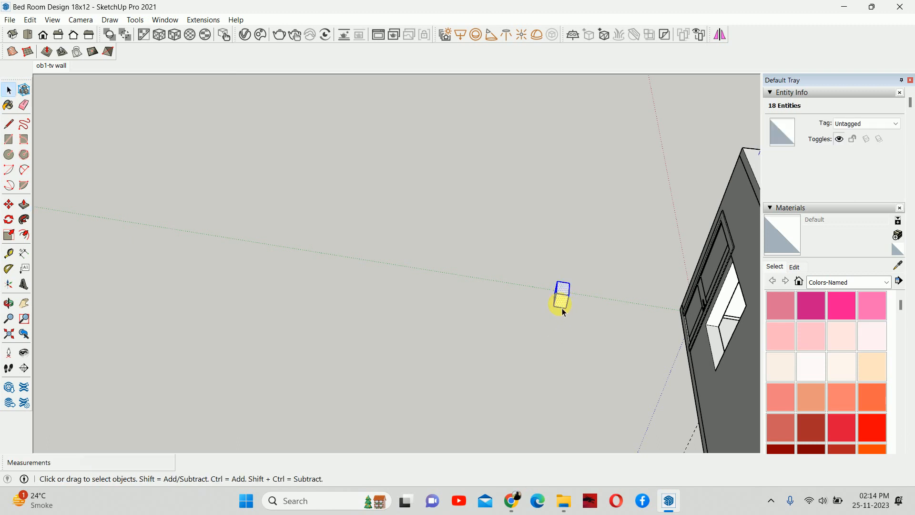
pyautogui.press('m')
pyautogui.click(563, 296)
pyautogui.press('ctrl')
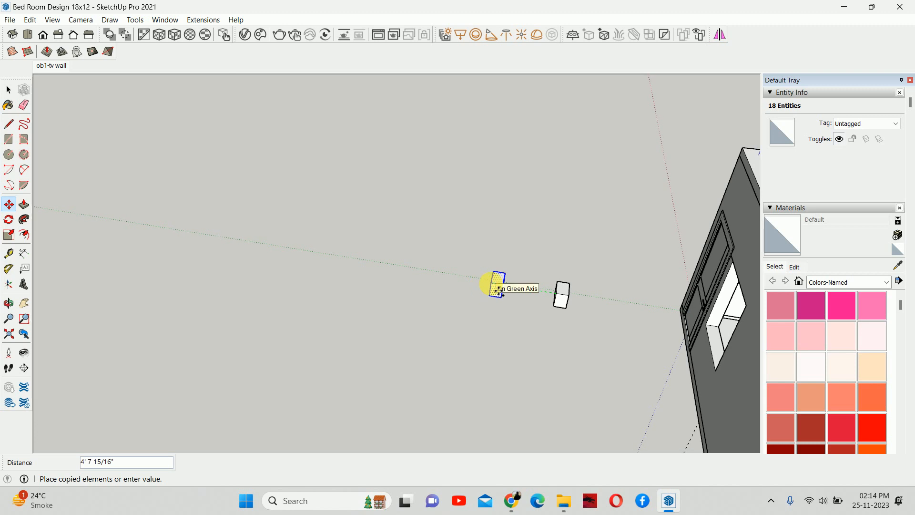
pyautogui.write('36')
pyautogui.press('Return')
pyautogui.moveTo(499, 290); pyautogui.dragTo(502, 290, button='middle')
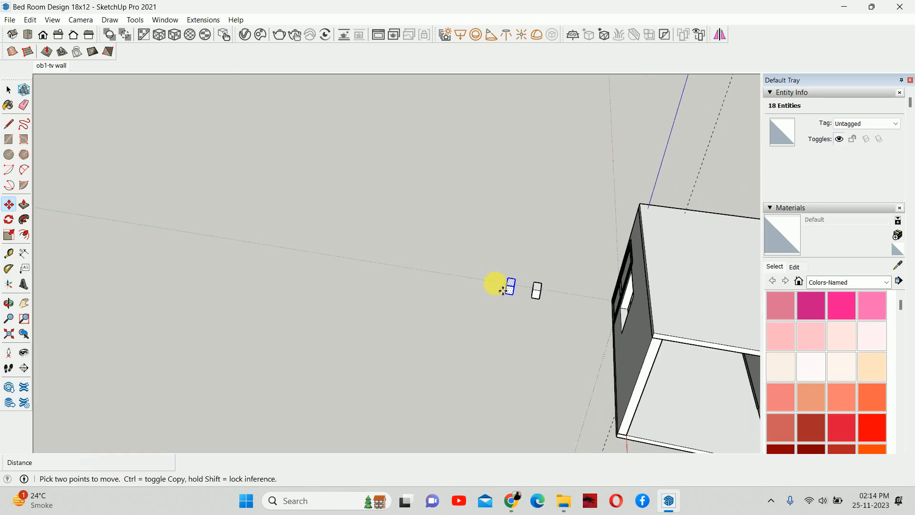
# Array the test box at the same spacing, trying 5, 10 and 8 copies.
pyautogui.write('x5')
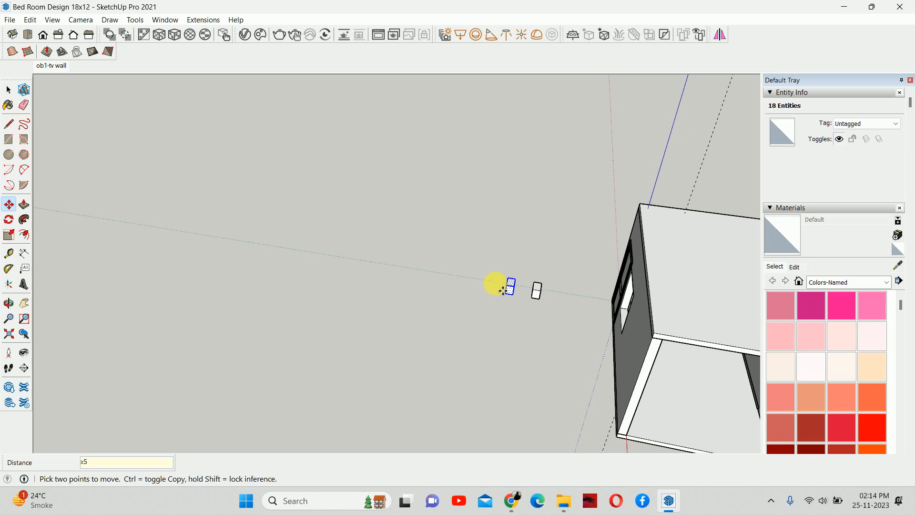
pyautogui.press('Return')
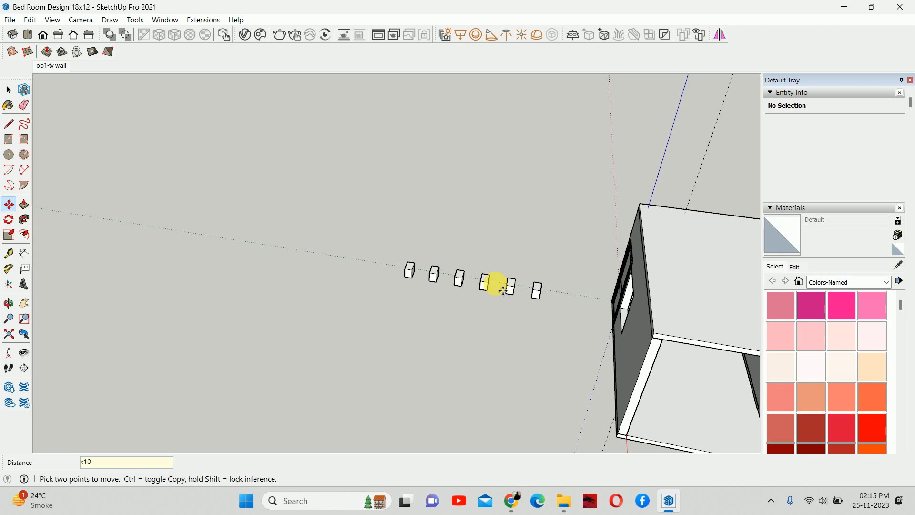
pyautogui.press('Return')
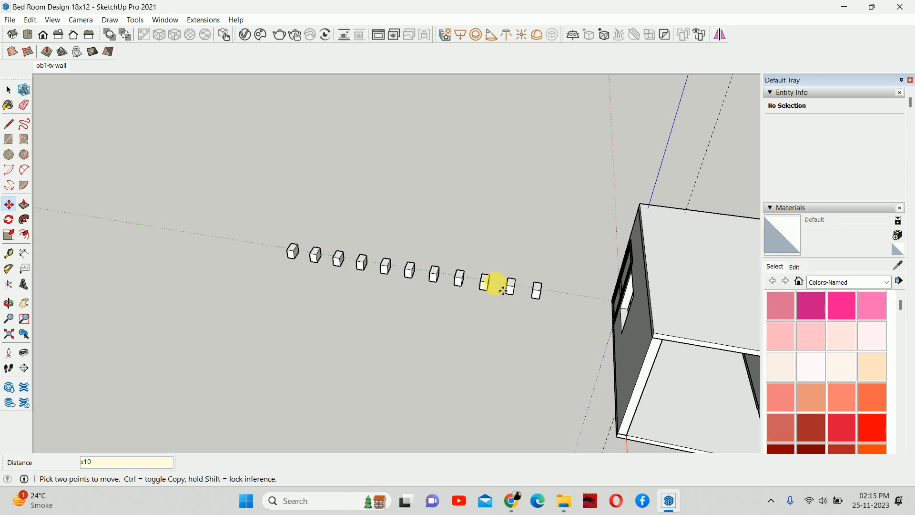
pyautogui.press('BackSpace')
pyautogui.press('BackSpace')
pyautogui.press('Return')
# Select the entire row of test boxes and delete it.
pyautogui.press('space')
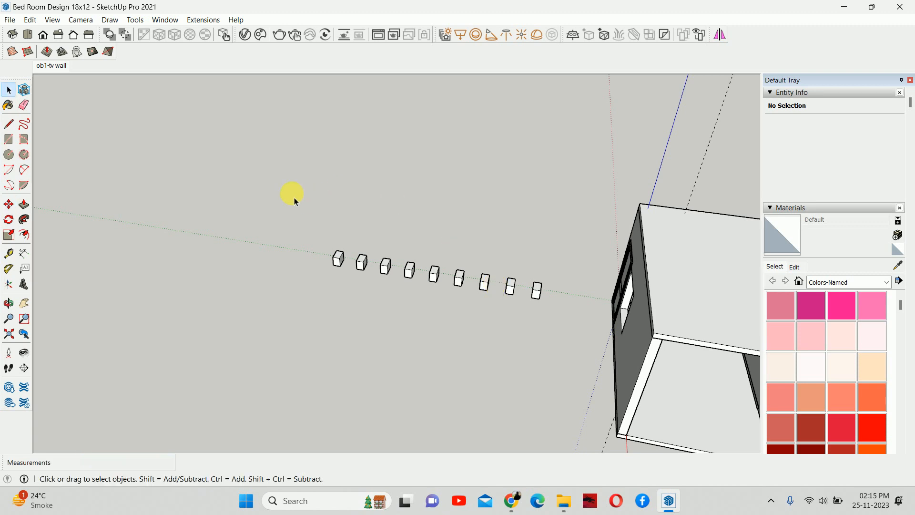
pyautogui.moveTo(292, 194); pyautogui.dragTo(545, 344)
pyautogui.press('Delete')
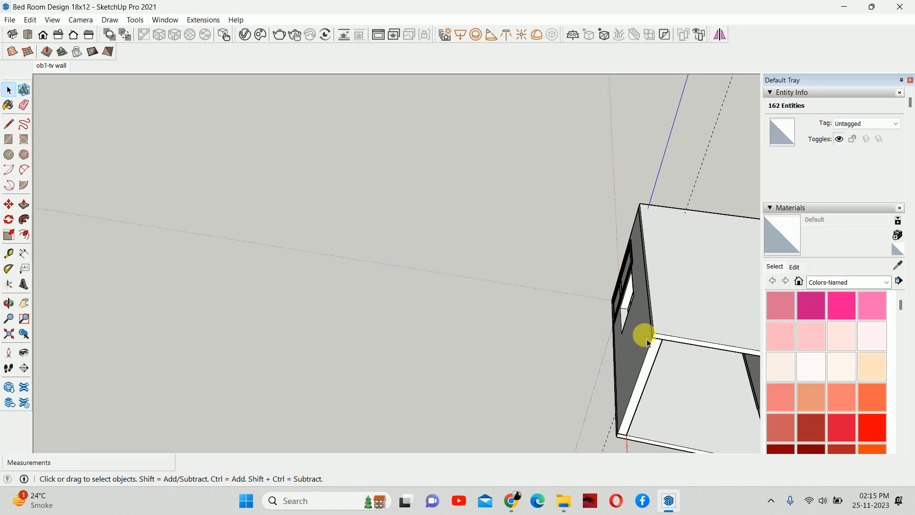
# Return to the TV wall and open the two-strip group inside the wall panel for editing.
pyautogui.moveTo(694, 280); pyautogui.dragTo(592, 268, button='middle')
pyautogui.scroll(2, 592, 268)
pyautogui.scroll(2, 571, 239)
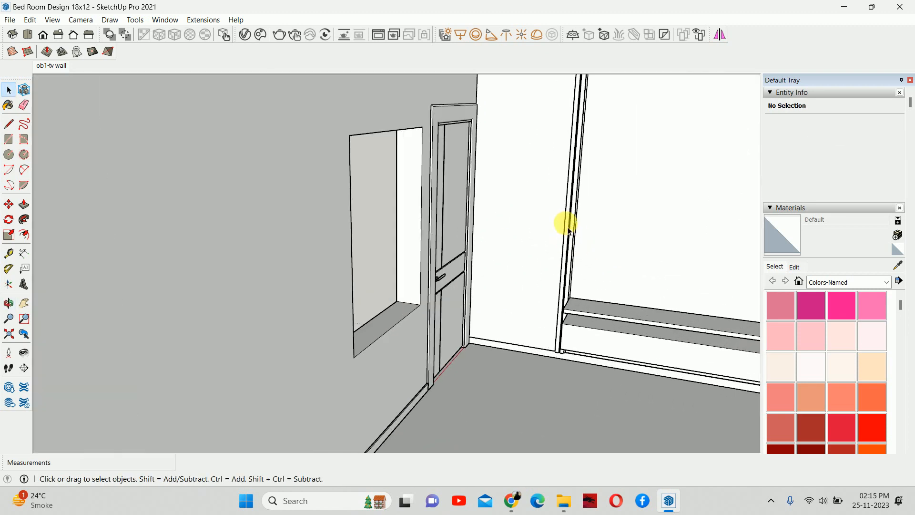
pyautogui.scroll(3, 560, 224)
pyautogui.click(568, 239)
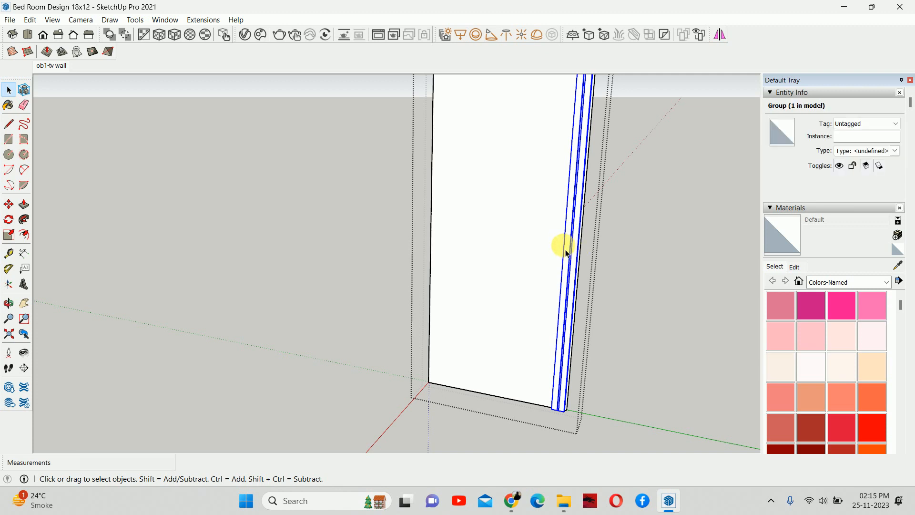
pyautogui.doubleClick(565, 220)
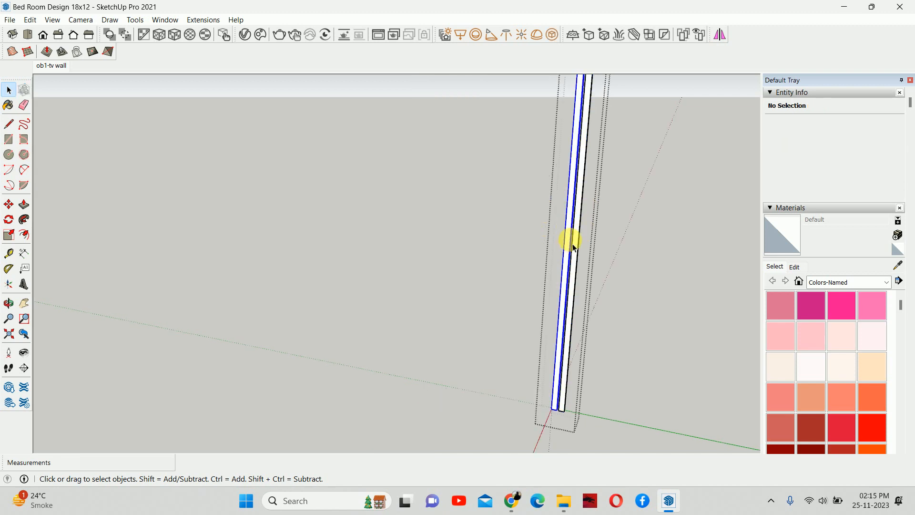
# Copy the strip nearer the door 2" along the panel's width and array it 16 times.
pyautogui.press('m')
pyautogui.scroll(3, 553, 405)
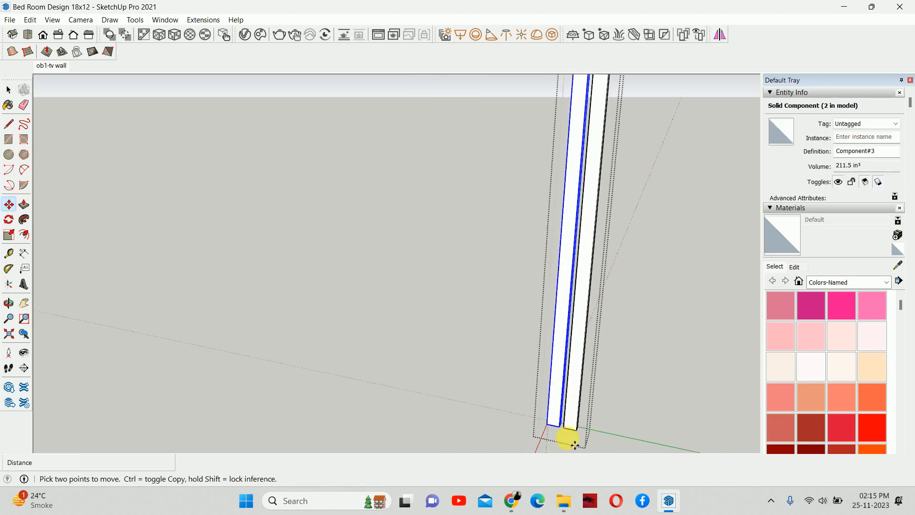
pyautogui.click(564, 431)
pyautogui.press('ctrl')
pyautogui.write('2')
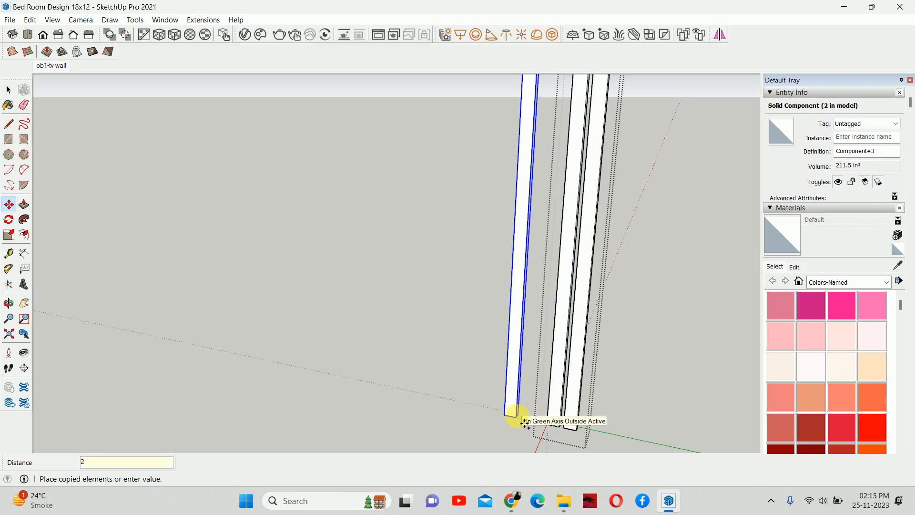
pyautogui.press('Return')
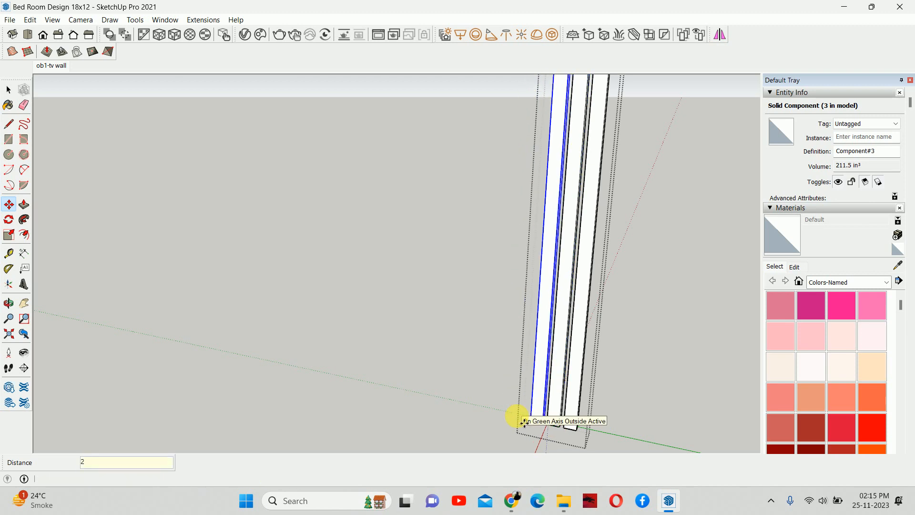
pyautogui.scroll(-3, 514, 353)
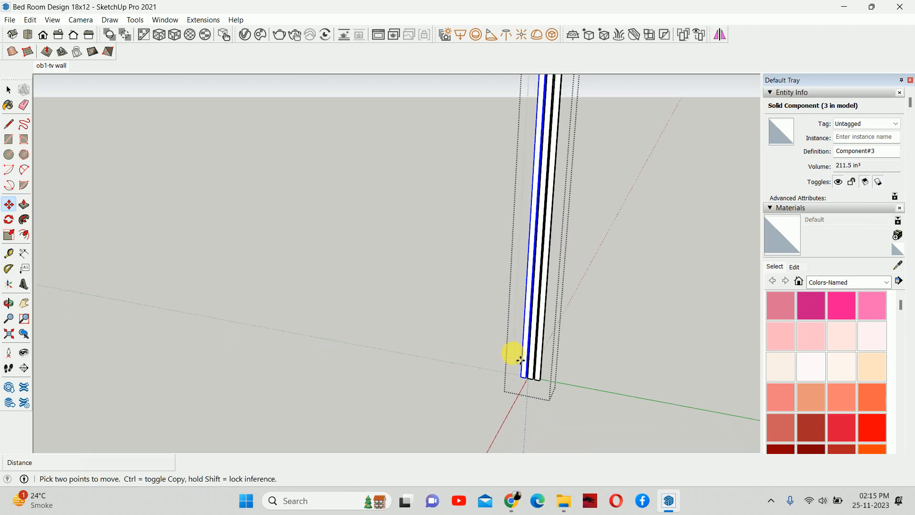
pyautogui.write('x16')
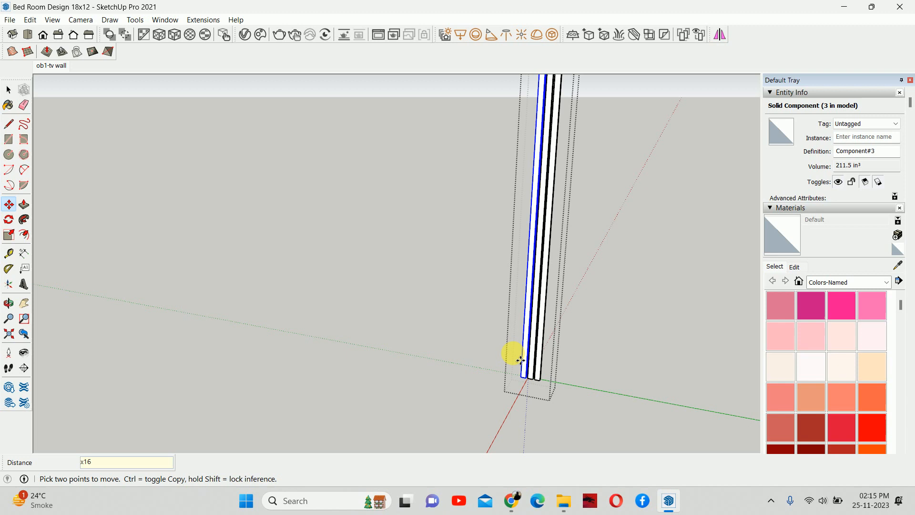
pyautogui.press('Return')
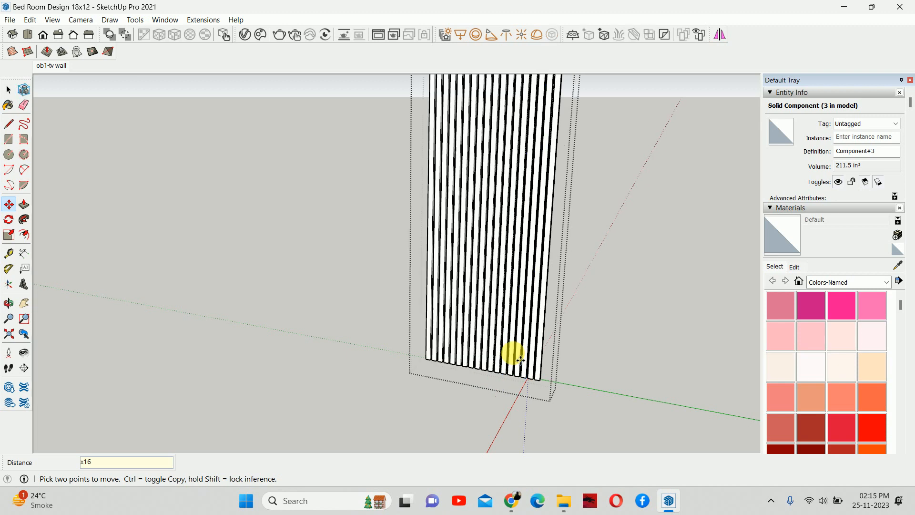
pyautogui.click(444, 318)
pyautogui.scroll(2, 447, 347)
pyautogui.scroll(3, 450, 355)
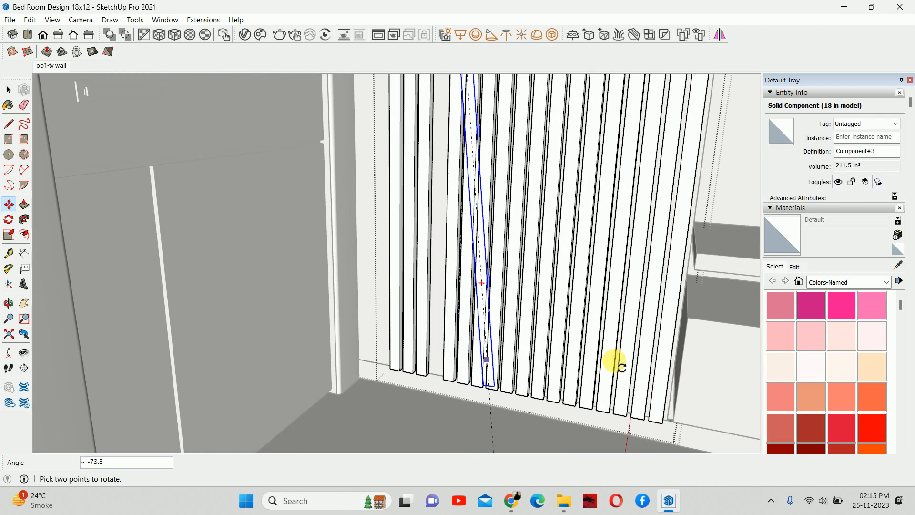
pyautogui.press('m')
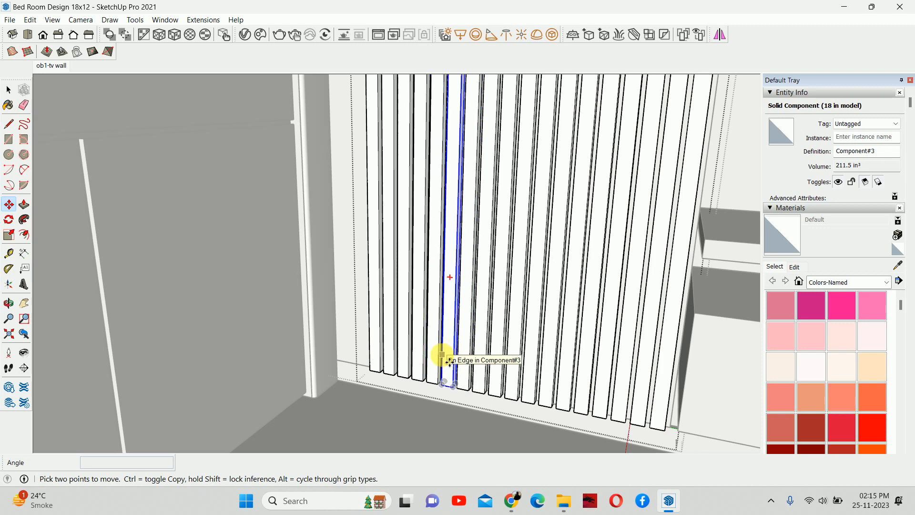
pyautogui.press('space')
# Copy the last strip on the door side 2" toward the door and array it 3 times to fill the panel.
pyautogui.click(368, 375)
pyautogui.click(375, 366)
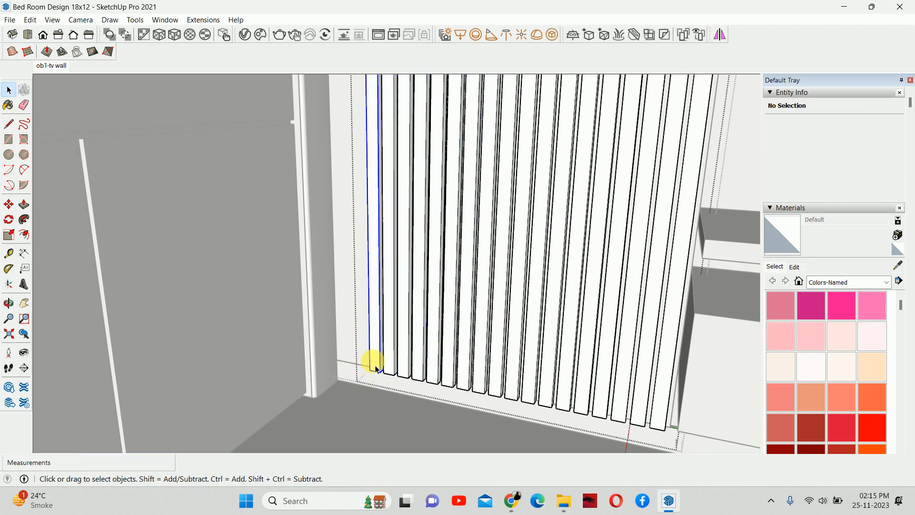
pyautogui.scroll(2, 376, 368)
pyautogui.press('m')
pyautogui.press('ctrl')
pyautogui.click(386, 381)
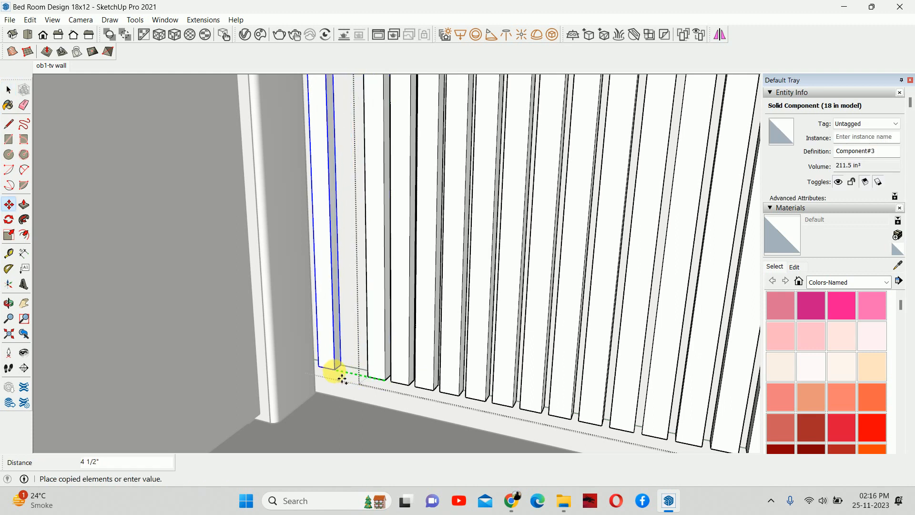
pyautogui.write('2')
pyautogui.press('Return')
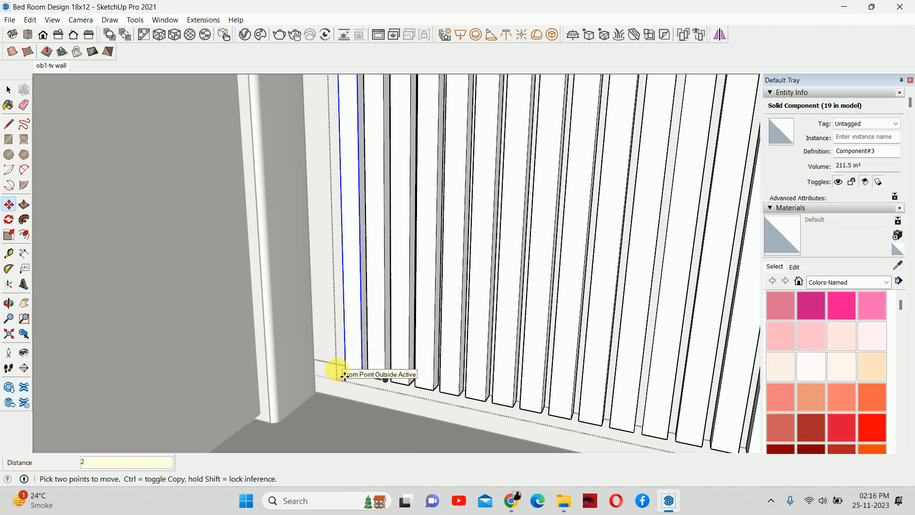
pyautogui.write('x3')
pyautogui.press('Return')
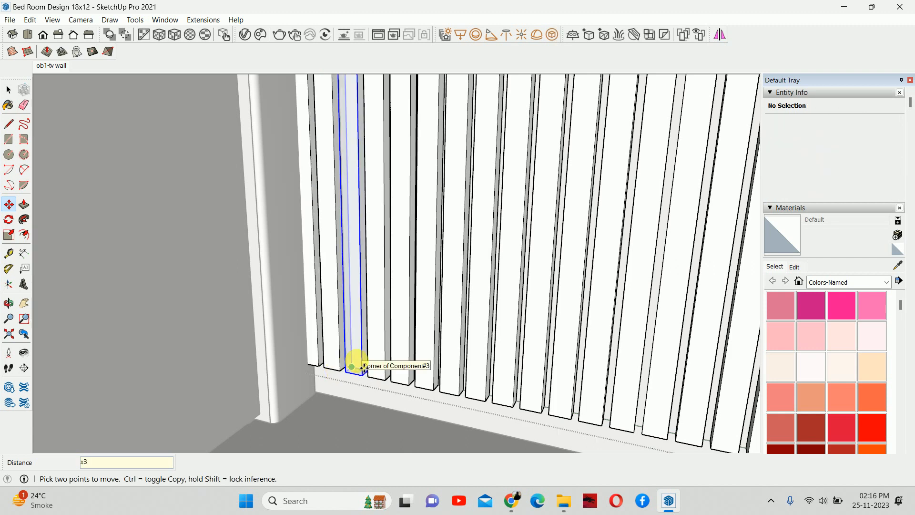
# Finish editing the strip group and bring up the ob1-tv wall scene to view the finished strips.
pyautogui.press('space')
pyautogui.scroll(-2, 389, 315)
pyautogui.click(328, 317)
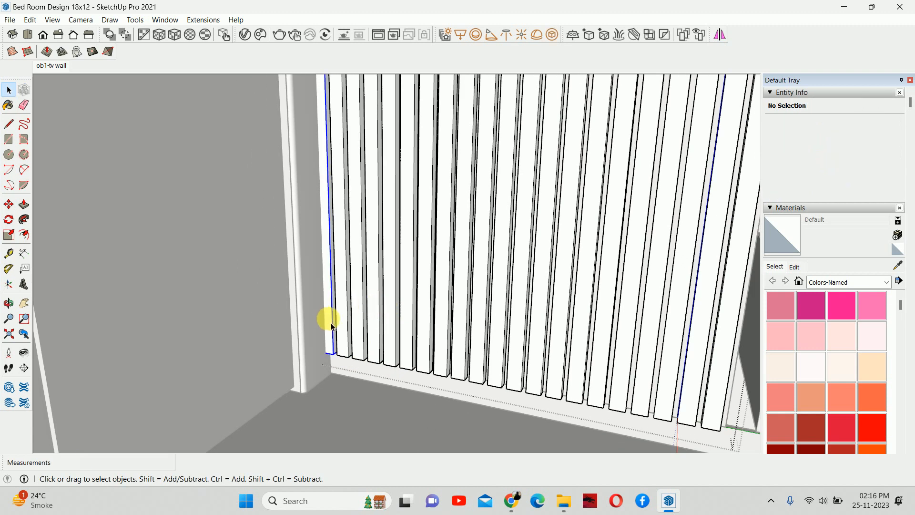
pyautogui.moveTo(335, 326); pyautogui.dragTo(334, 237, button='middle')
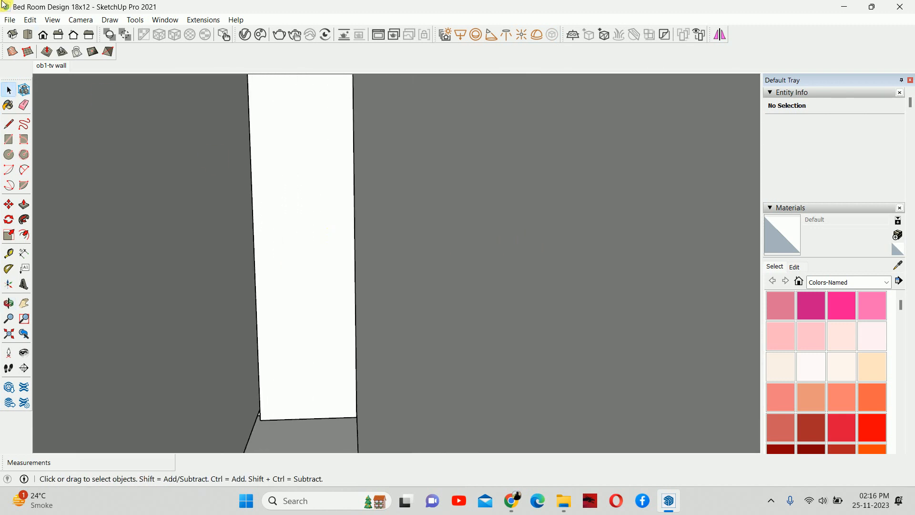
pyautogui.click(47, 67)
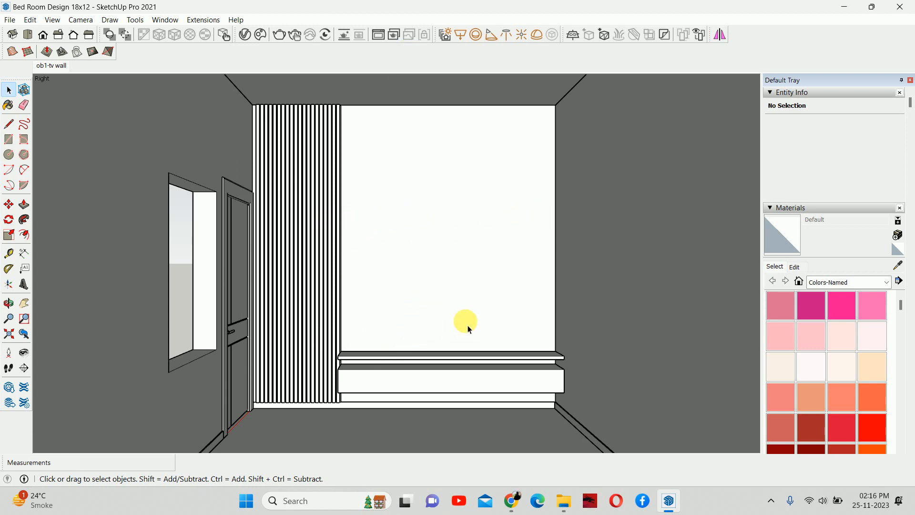
# Switch to Chrome to examine the Pinterest TV wall reference image and return to the SketchUp model.
pyautogui.click(512, 500)
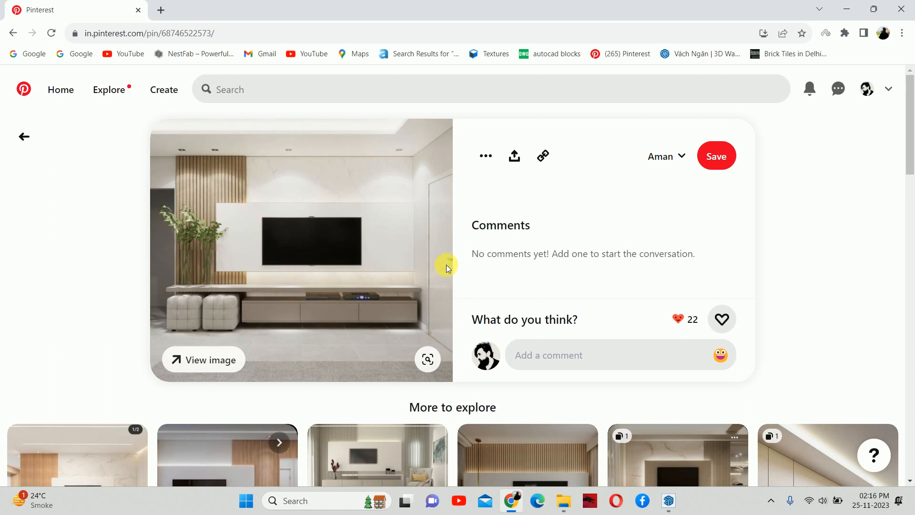
pyautogui.click(846, 9)
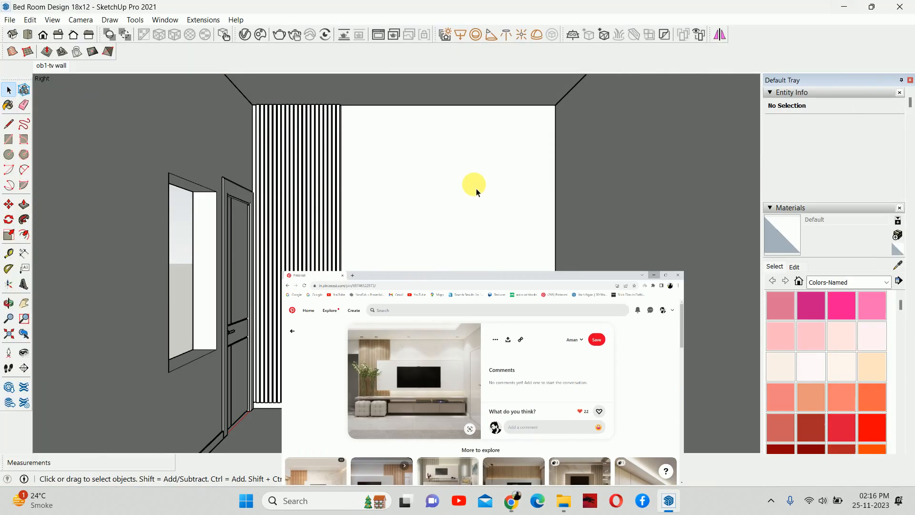
pyautogui.scroll(2, 382, 348)
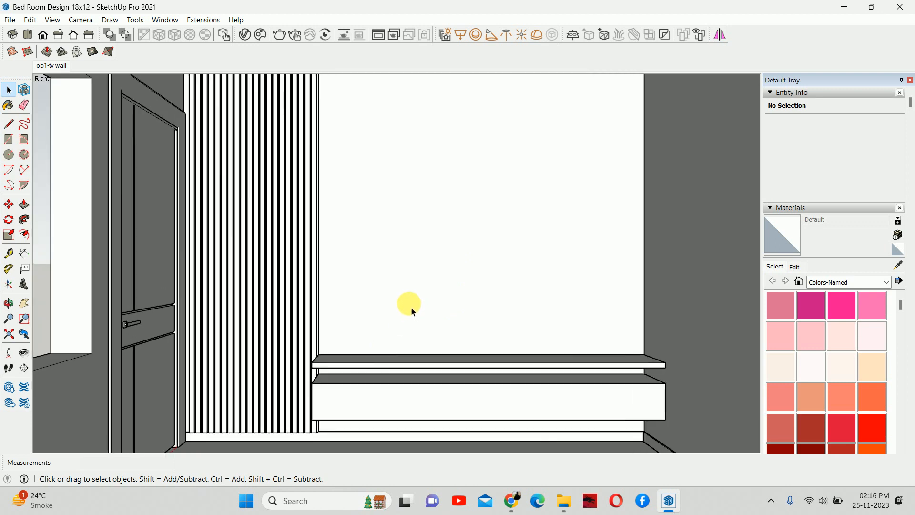
pyautogui.press('t')
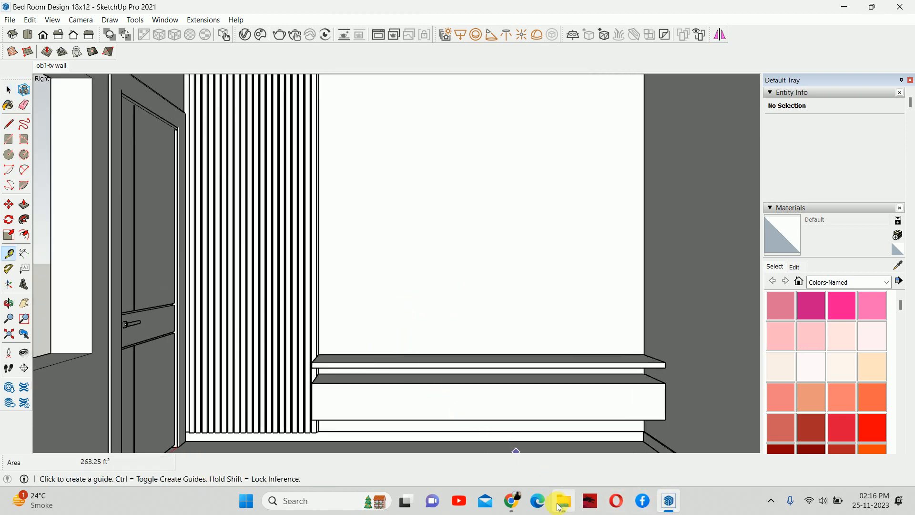
pyautogui.click(513, 501)
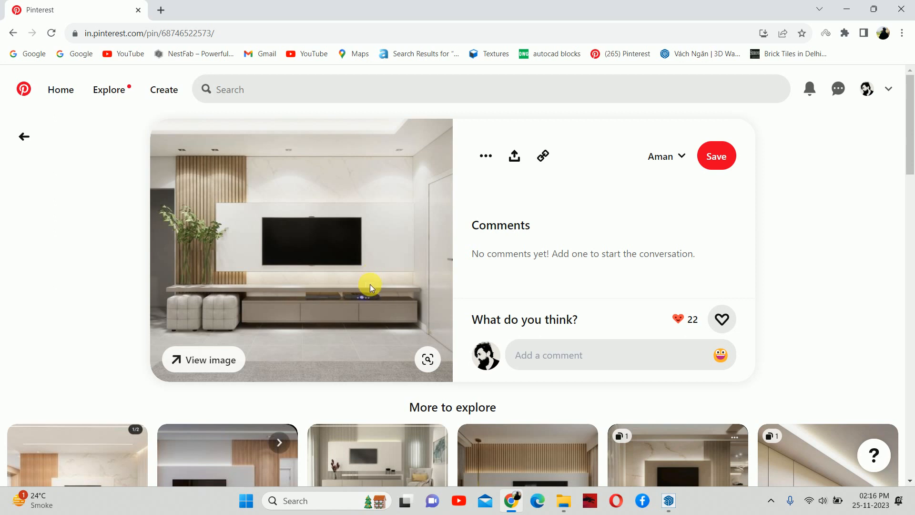
pyautogui.click(847, 9)
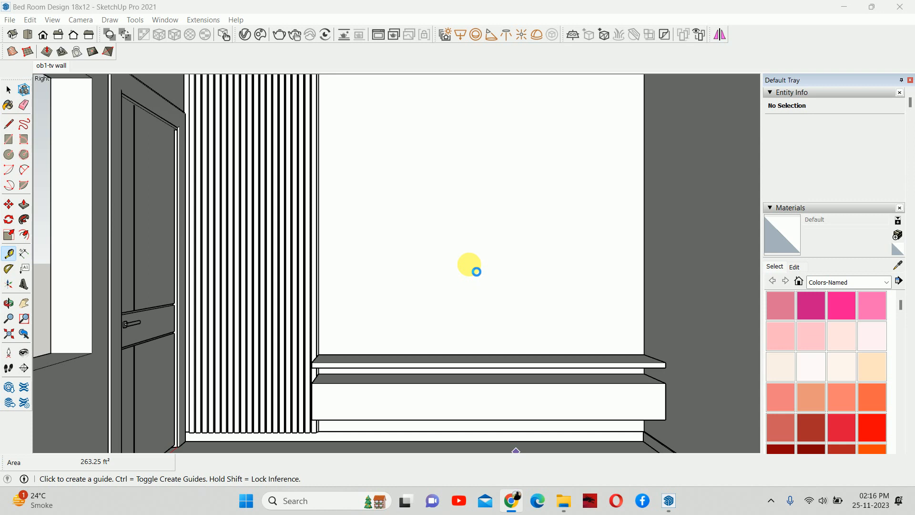
# Place a horizontal guide 6" above the TV unit's shelf and another guide 3" above the first.
pyautogui.scroll(-1, 476, 271)
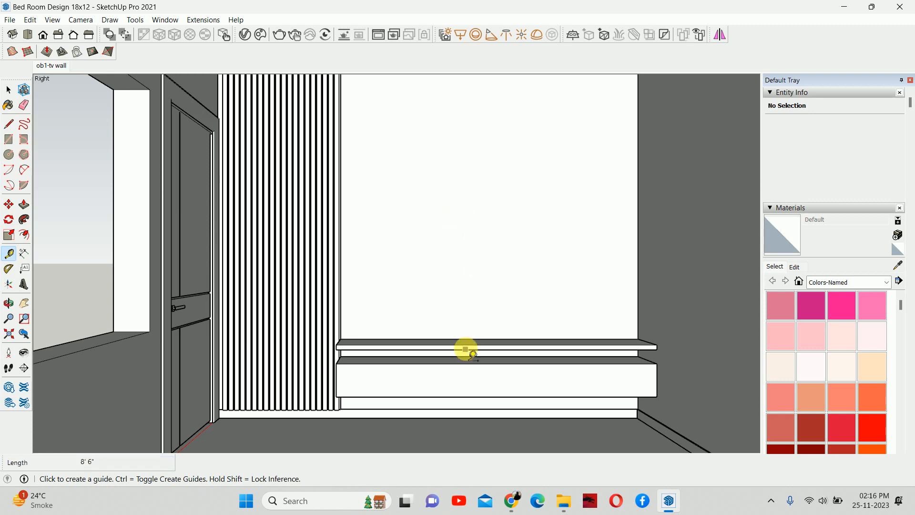
pyautogui.click(454, 339)
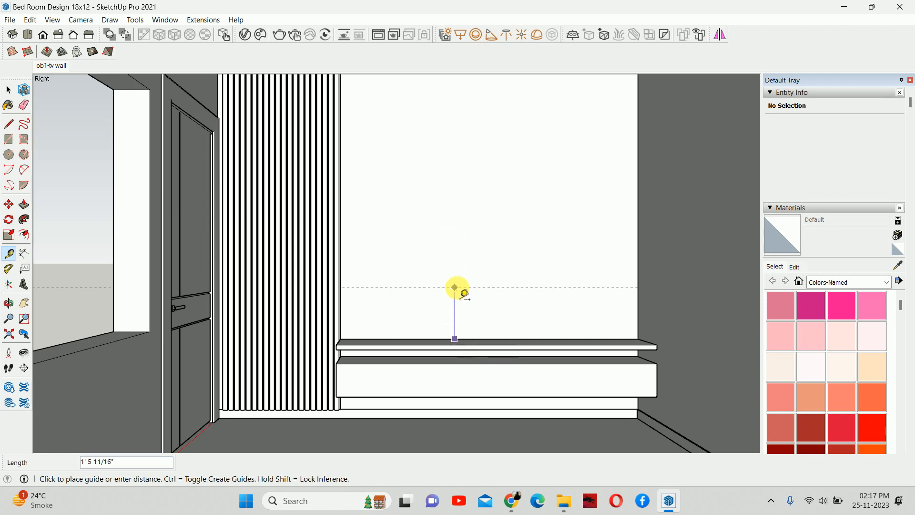
pyautogui.write('6')
pyautogui.press('Return')
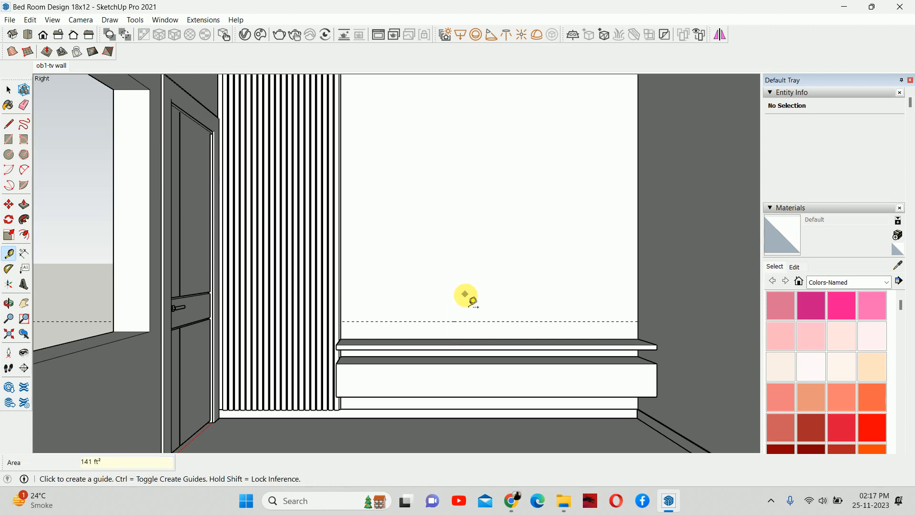
pyautogui.moveTo(469, 324); pyautogui.dragTo(441, 339, button='middle')
pyautogui.scroll(2, 449, 321)
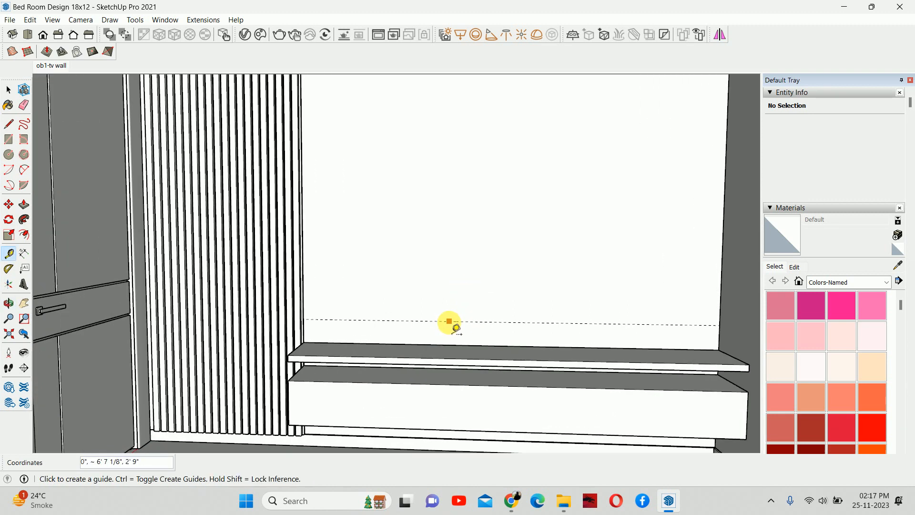
pyautogui.click(449, 321)
pyautogui.press('Return')
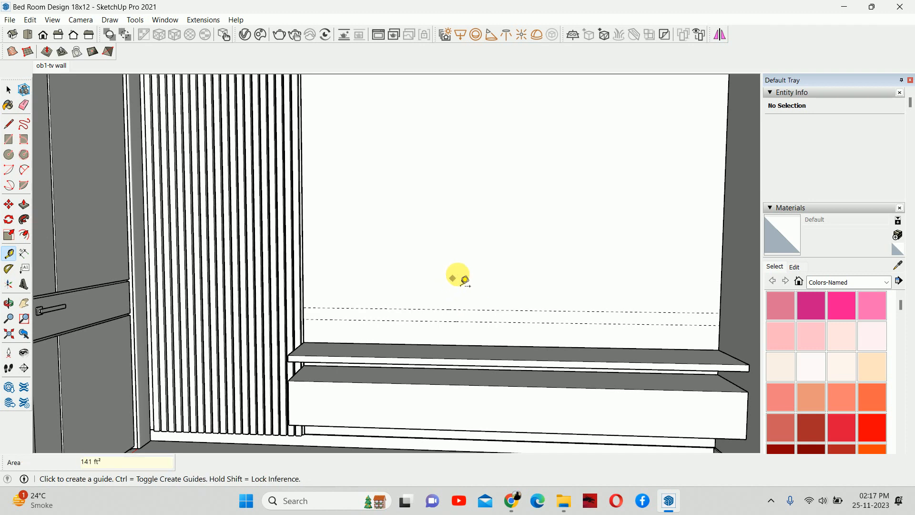
# Measure the height of the upper guide above the floor.
pyautogui.click(453, 309)
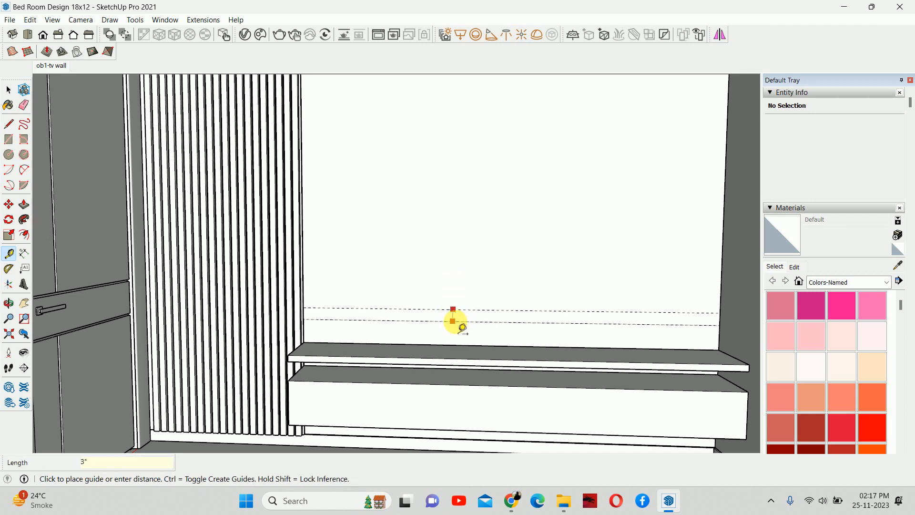
pyautogui.moveTo(460, 352); pyautogui.dragTo(463, 272, button='middle')
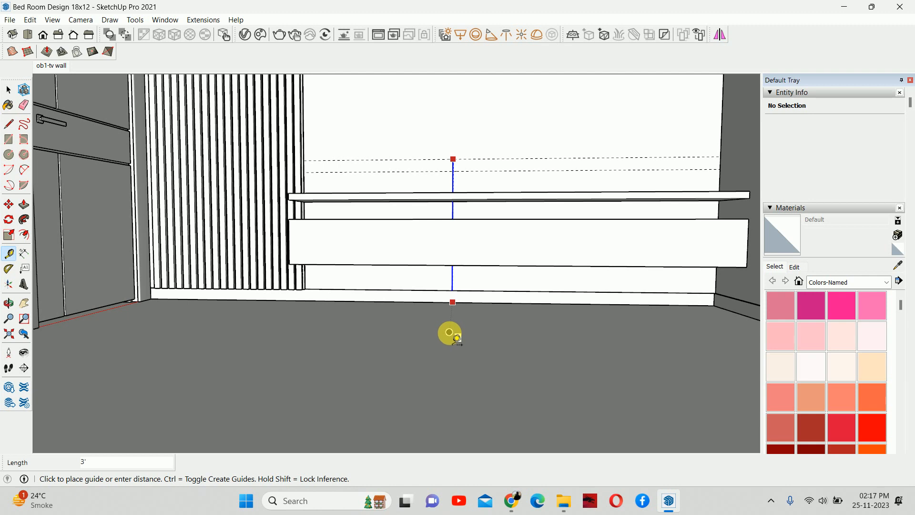
pyautogui.press('space')
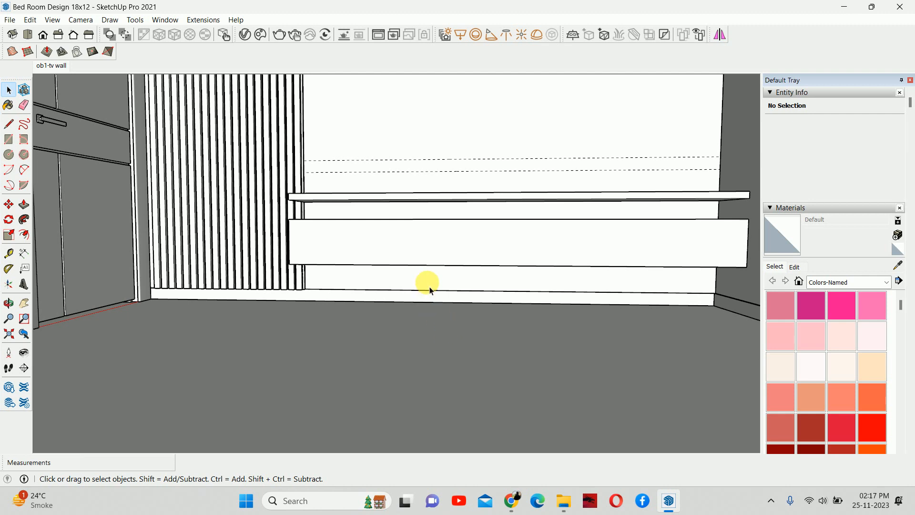
pyautogui.moveTo(456, 284); pyautogui.dragTo(474, 273, button='middle')
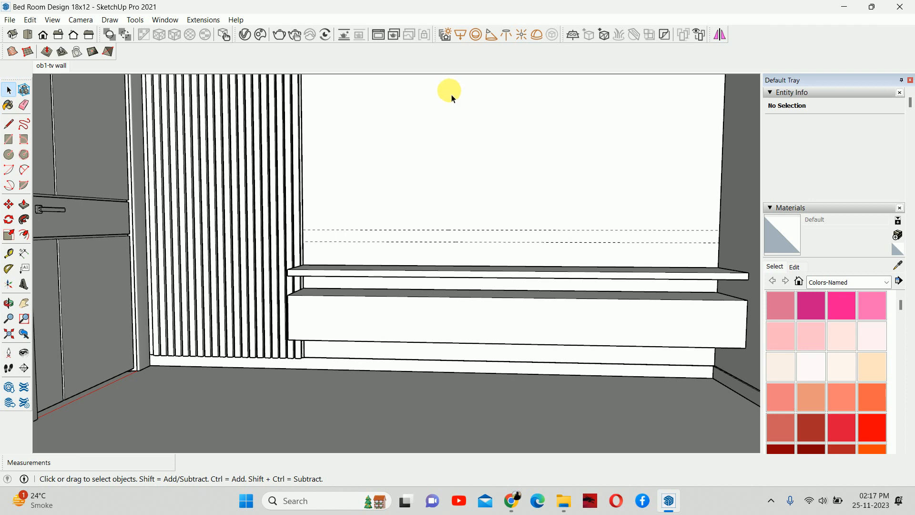
# Place another horizontal guide 4' above the upper of the two guides on the TV wall.
pyautogui.scroll(-3, 484, 245)
pyautogui.moveTo(499, 238); pyautogui.dragTo(510, 272, button='middle')
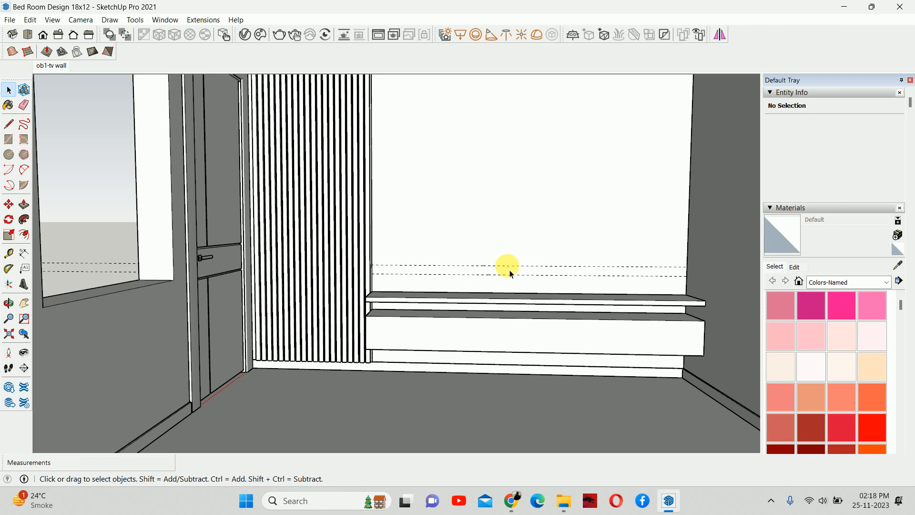
pyautogui.scroll(2, 509, 275)
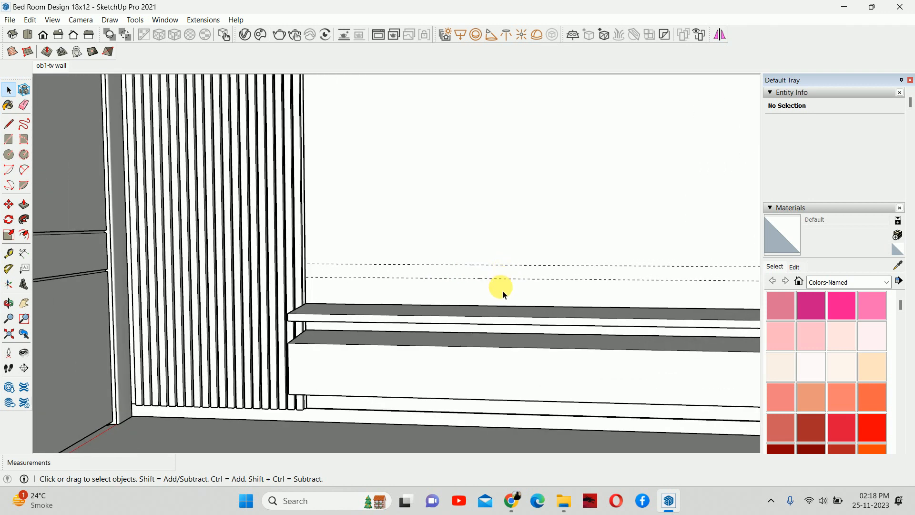
pyautogui.scroll(-2, 500, 286)
pyautogui.scroll(2, 493, 279)
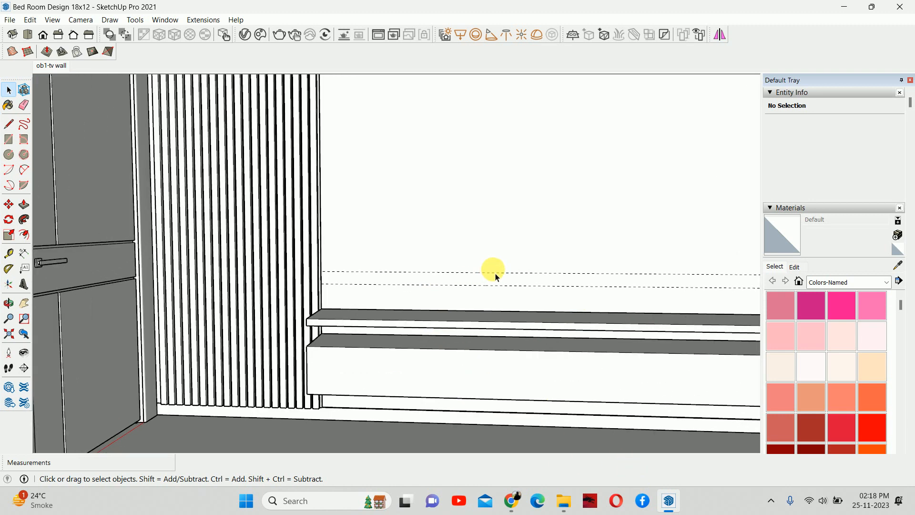
pyautogui.scroll(-2, 494, 278)
pyautogui.keyDown('shift'); pyautogui.moveTo(494, 278); pyautogui.dragTo(482, 295, button='middle'); pyautogui.keyUp('shift')
pyautogui.press('t')
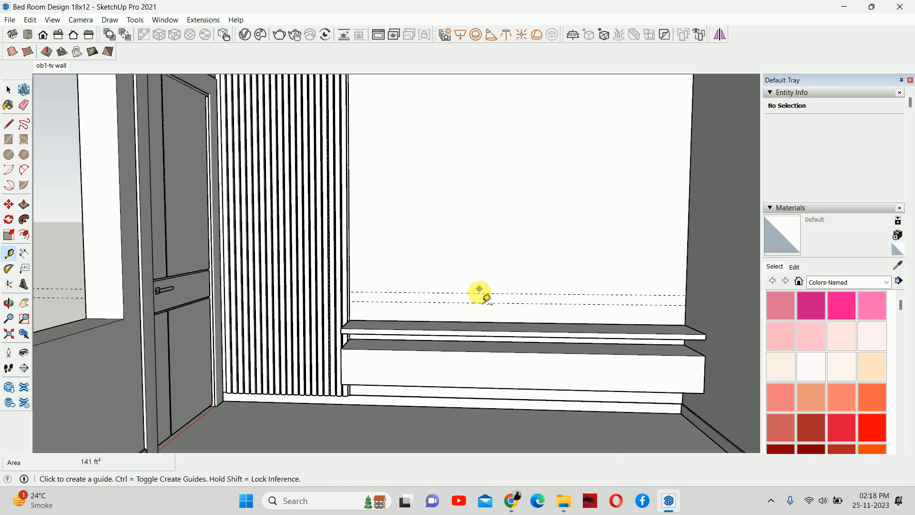
pyautogui.click(479, 293)
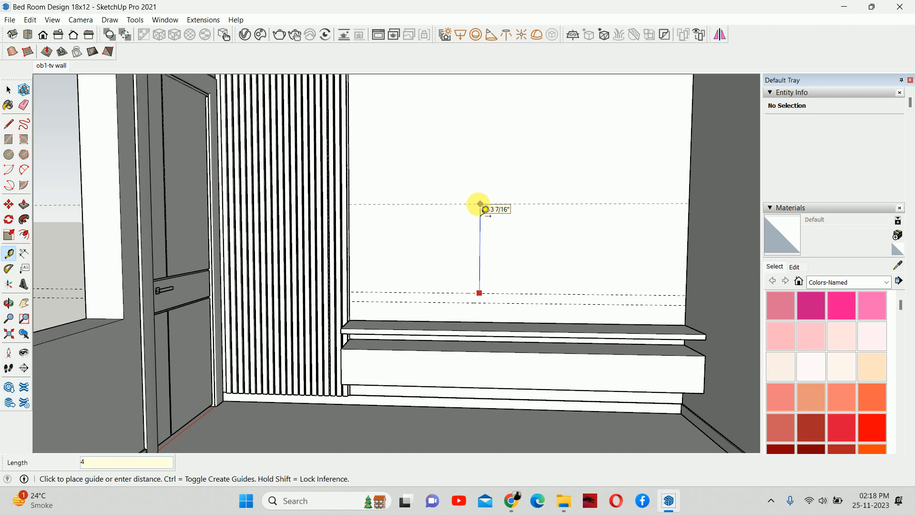
pyautogui.press('Return')
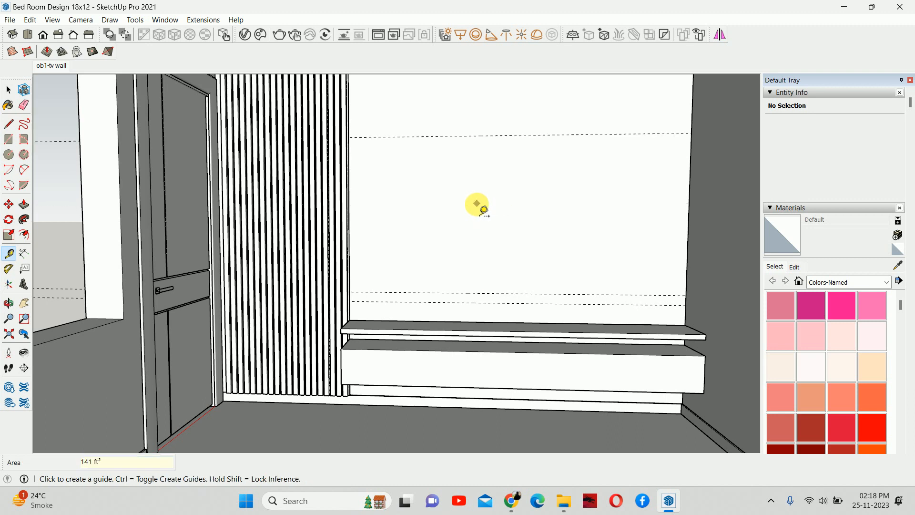
pyautogui.press('space')
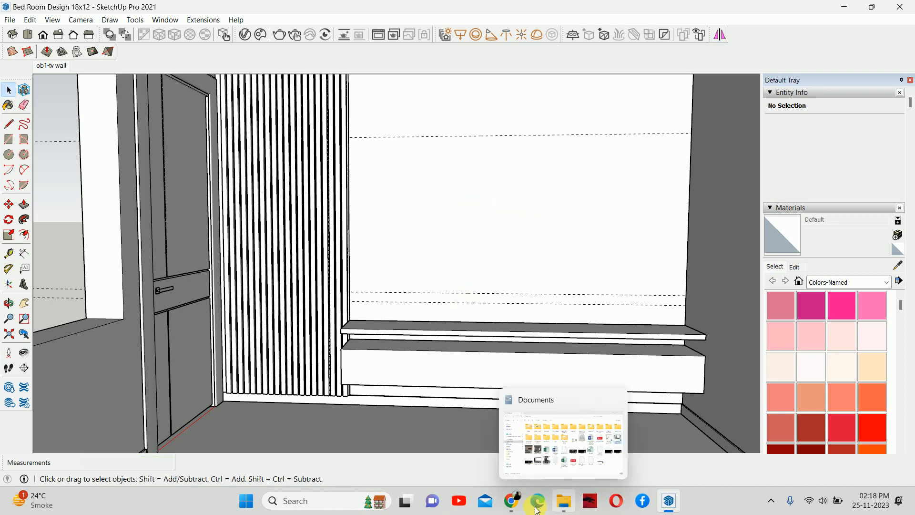
# Check the Pinterest reference and draw a rectangle across the plain wall between the topmost guide and the guide 4' below it.
pyautogui.click(533, 439)
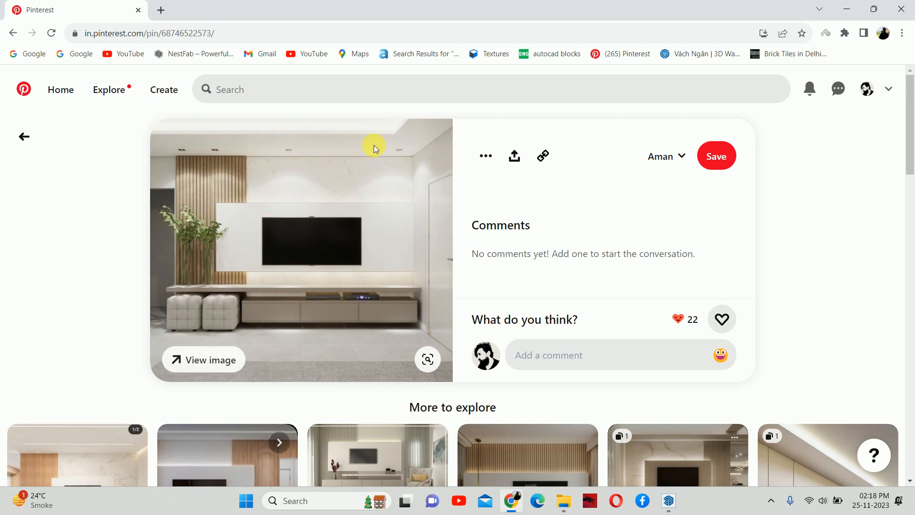
pyautogui.click(846, 9)
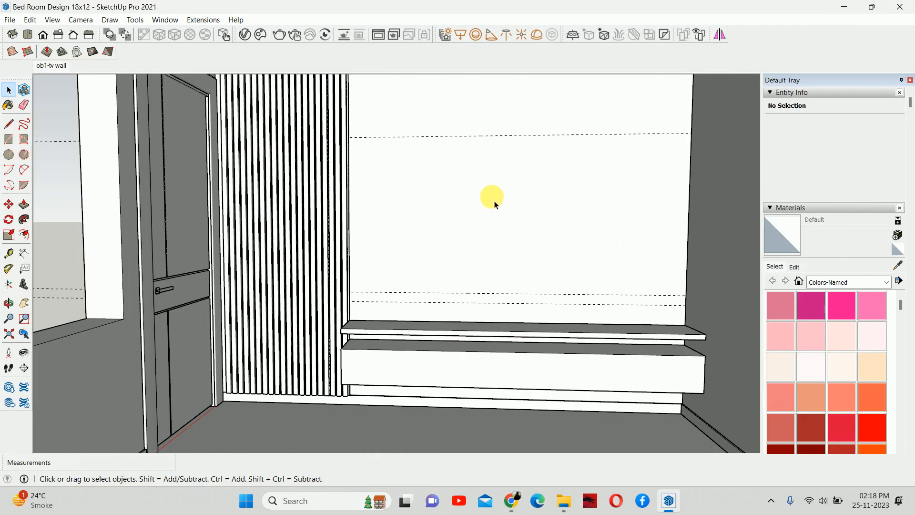
pyautogui.press('r')
pyautogui.click(349, 140)
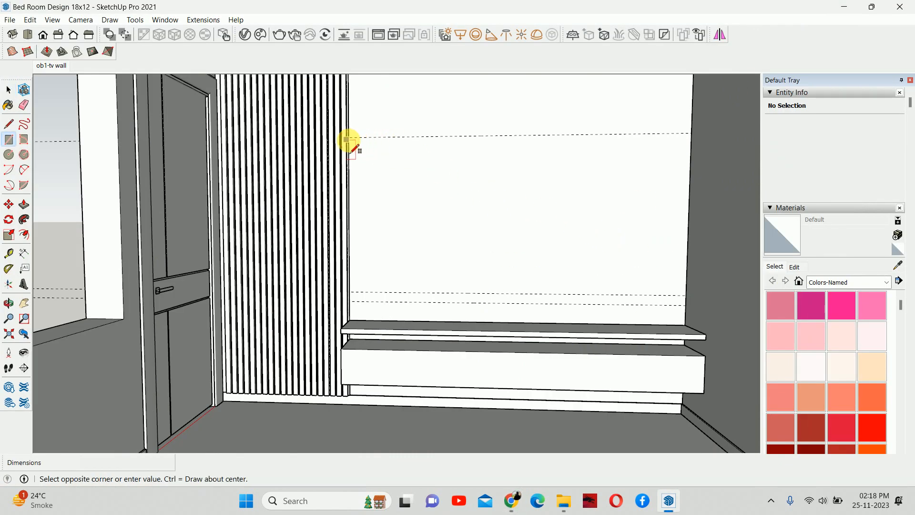
pyautogui.press('space')
pyautogui.press('r')
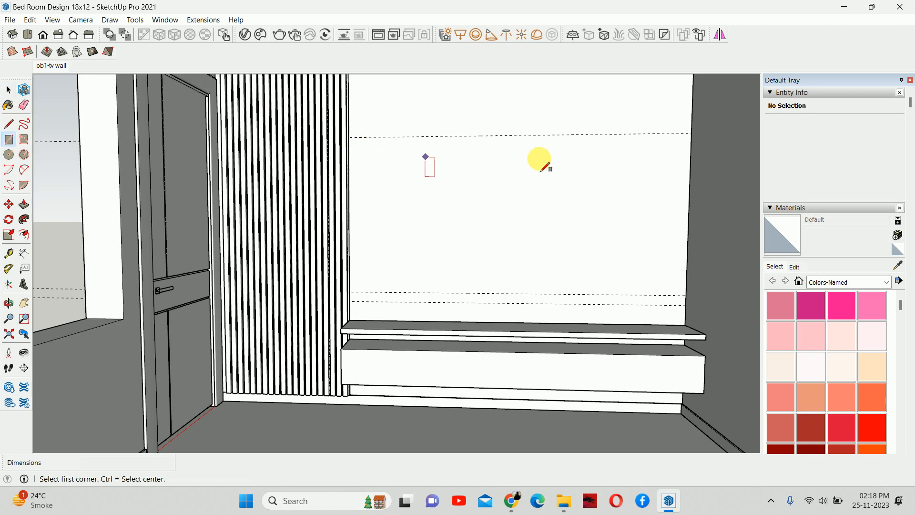
pyautogui.click(692, 133)
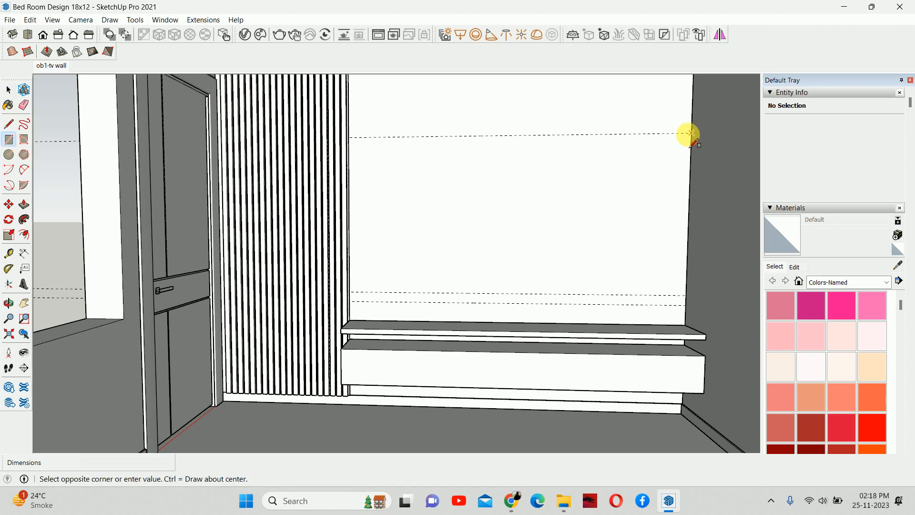
pyautogui.click(350, 292)
# Select the rectangle's face with its edges and make it a group.
pyautogui.press('space')
pyautogui.click(499, 239)
pyautogui.rightClick(499, 240)
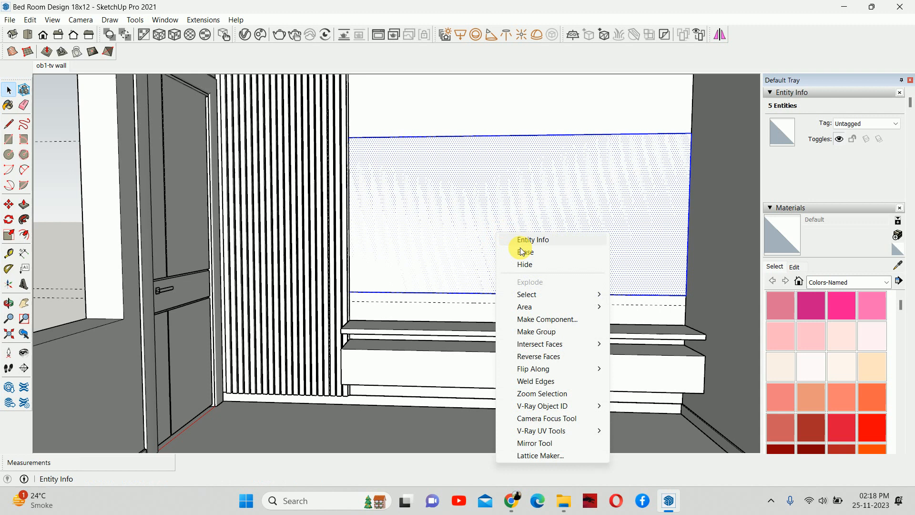
pyautogui.click(552, 332)
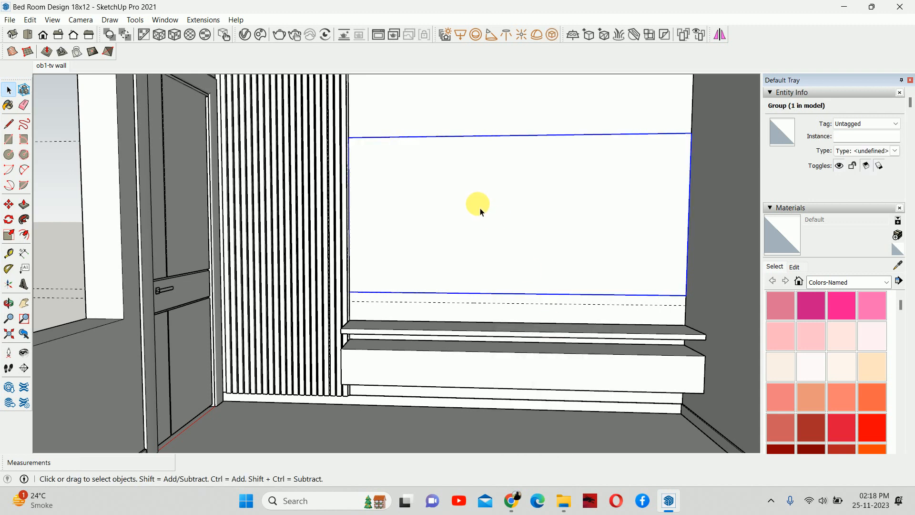
# Open the rectangle group, extrude its face 1.5" out from the wall with Push/Pull, and close the group.
pyautogui.moveTo(481, 212); pyautogui.dragTo(466, 227, button='middle')
pyautogui.doubleClick(466, 227)
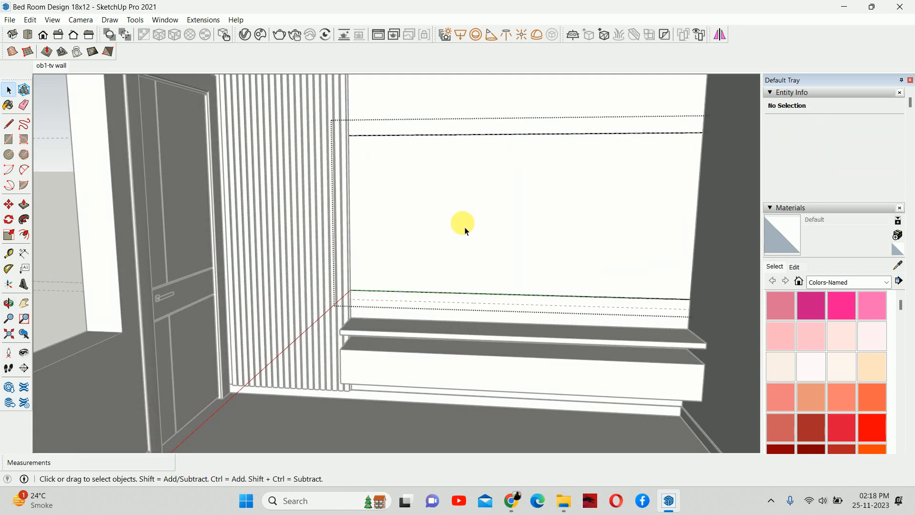
pyautogui.press('p')
pyautogui.click(470, 221)
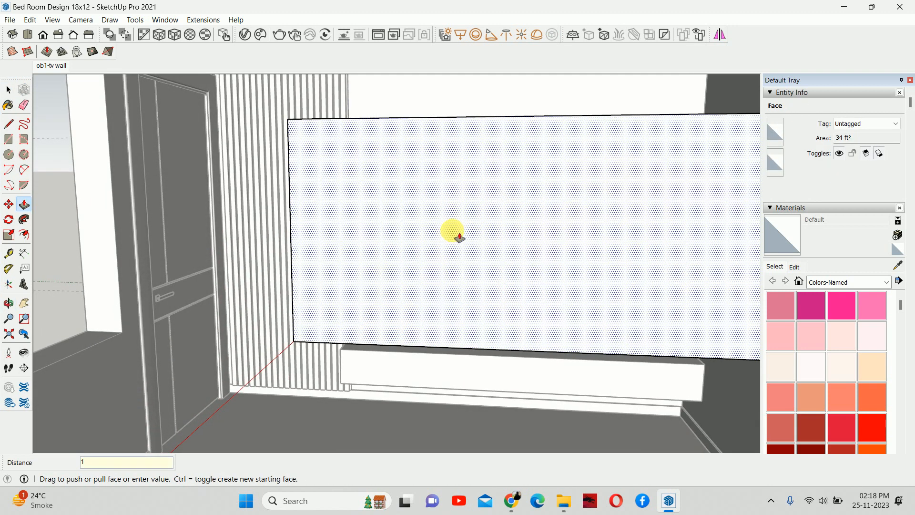
pyautogui.write('1.5')
pyautogui.press('Return')
pyautogui.moveTo(476, 218); pyautogui.dragTo(428, 278, button='middle')
pyautogui.press('space')
pyautogui.press('Escape')
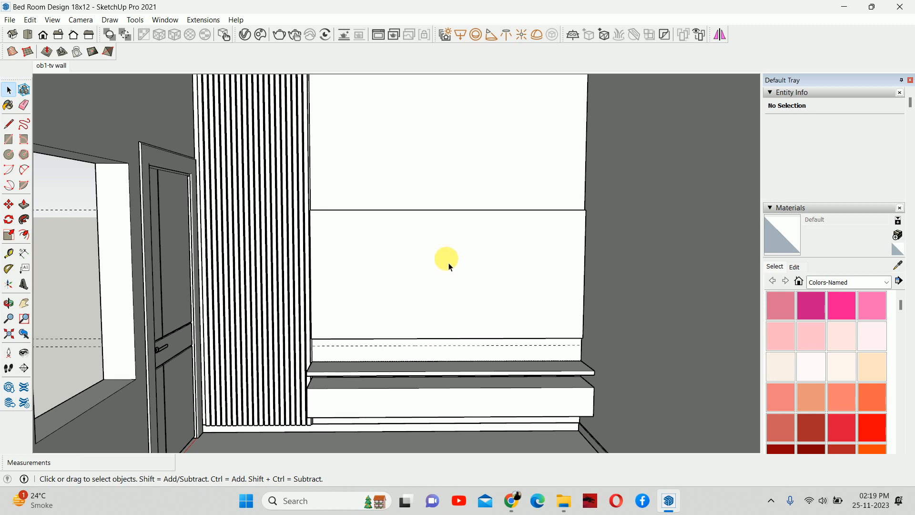
# Open the raised back panel's group with the rest of the model hidden, and select the panel's rear top edge.
pyautogui.scroll(2, 380, 251)
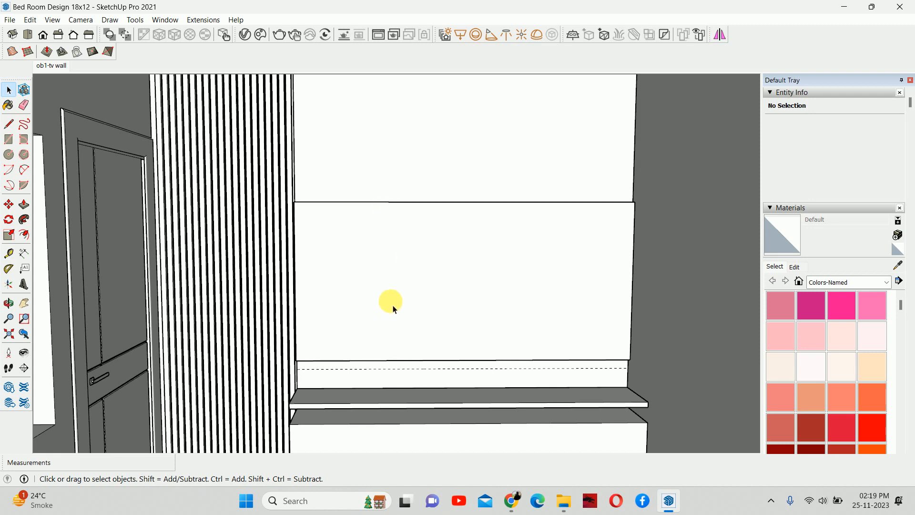
pyautogui.doubleClick(389, 285)
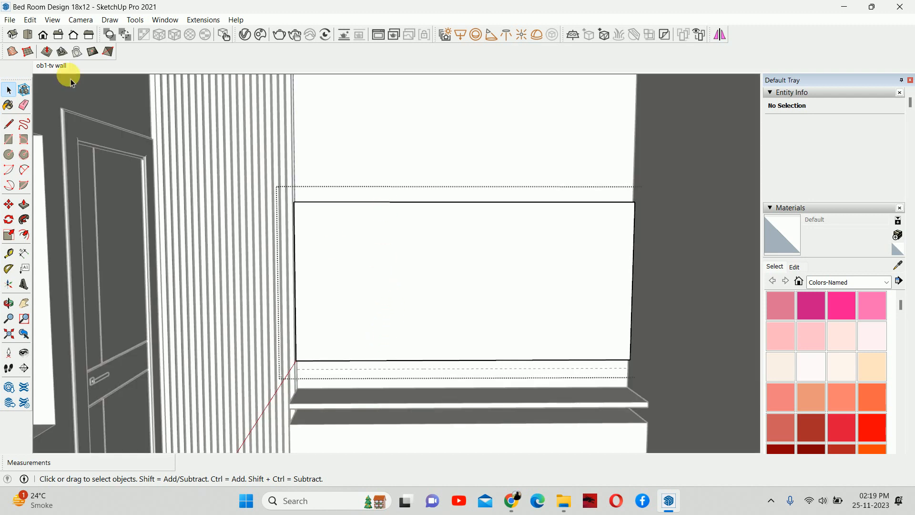
pyautogui.click(53, 19)
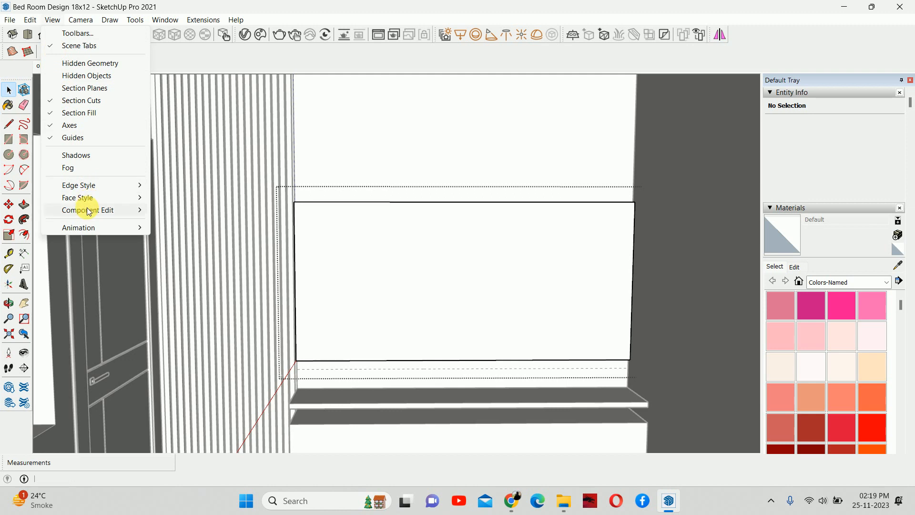
pyautogui.moveTo(88, 210)
pyautogui.click(188, 211)
pyautogui.moveTo(448, 286); pyautogui.dragTo(791, 305, button='middle')
pyautogui.scroll(1, 272, 255)
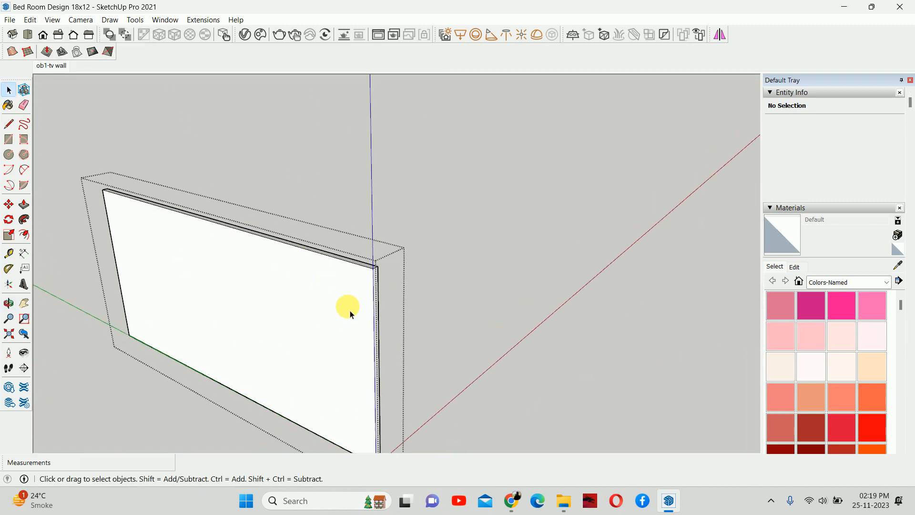
pyautogui.moveTo(341, 274); pyautogui.dragTo(263, 290, button='middle')
pyautogui.scroll(4, 352, 269)
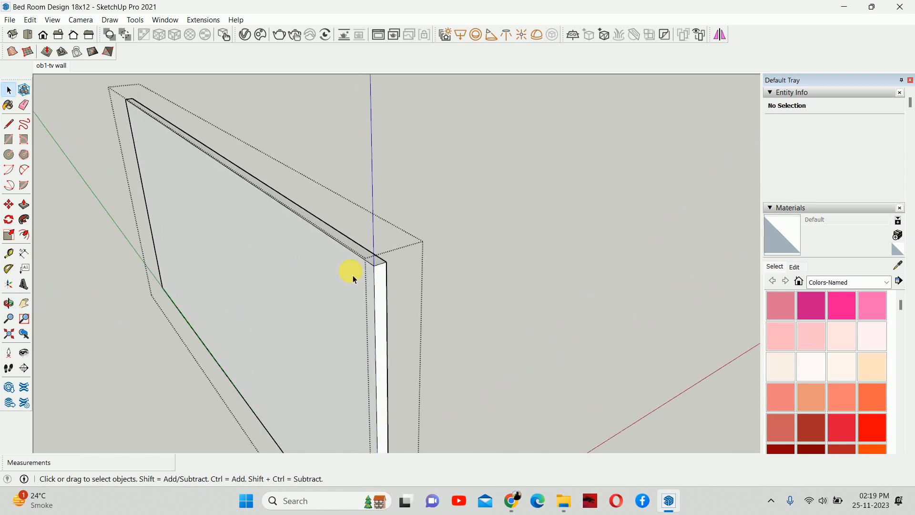
pyautogui.click(366, 254)
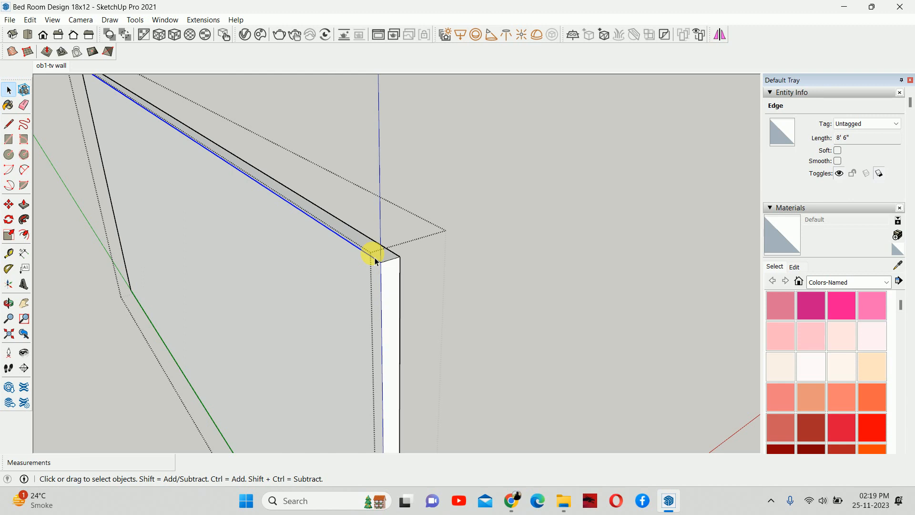
# Switch to Pinterest in the browser and search for "stip light on board" references.
pyautogui.click(511, 500)
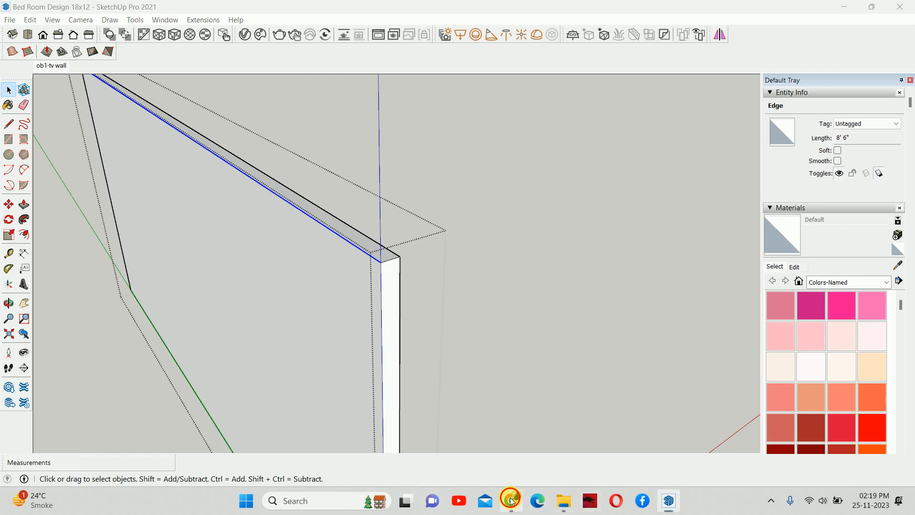
pyautogui.click(231, 89)
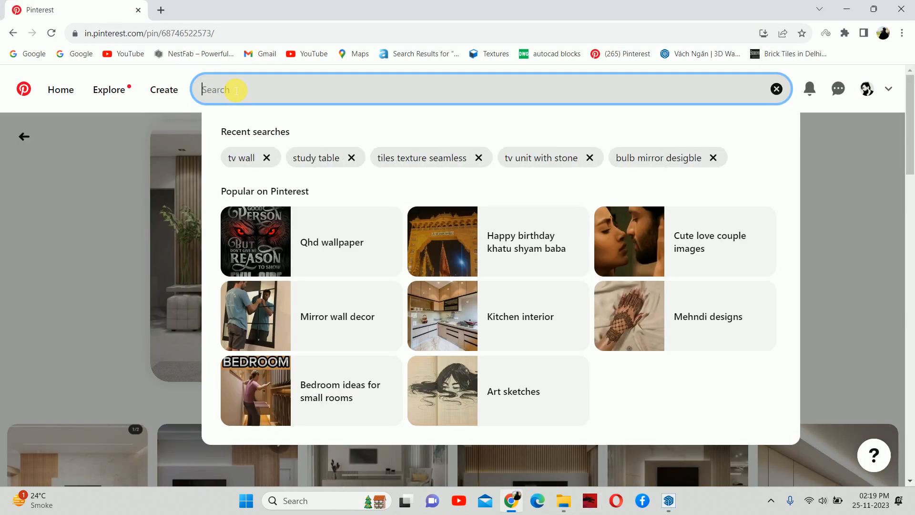
pyautogui.write('stip')
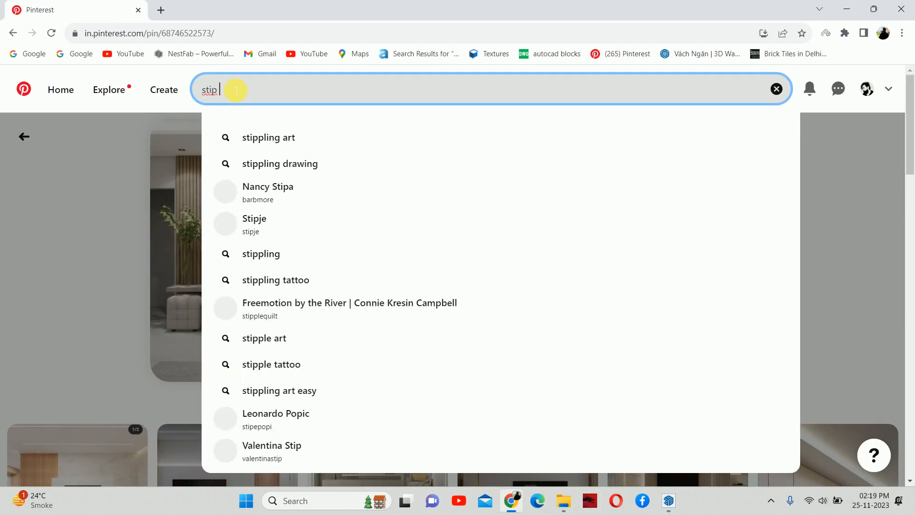
pyautogui.write(' light on')
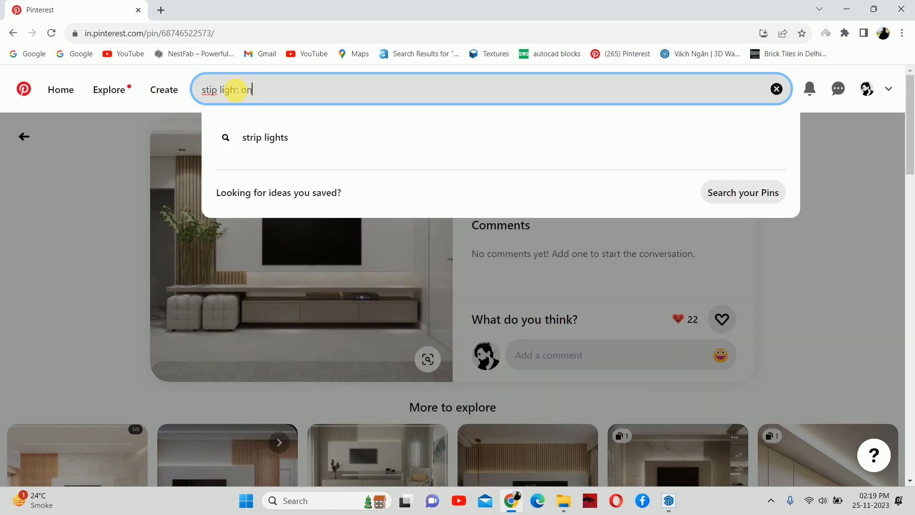
pyautogui.write(' board')
pyautogui.press('Return')
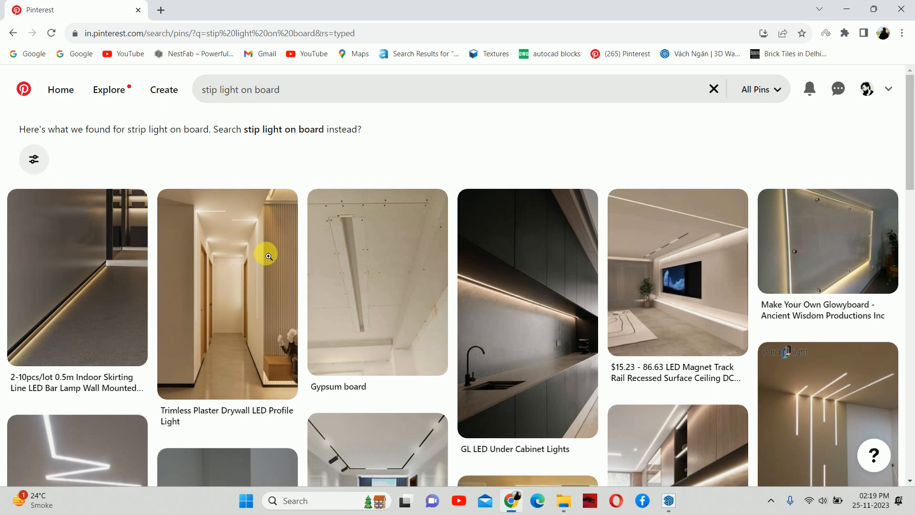
pyautogui.moveTo(263, 260)
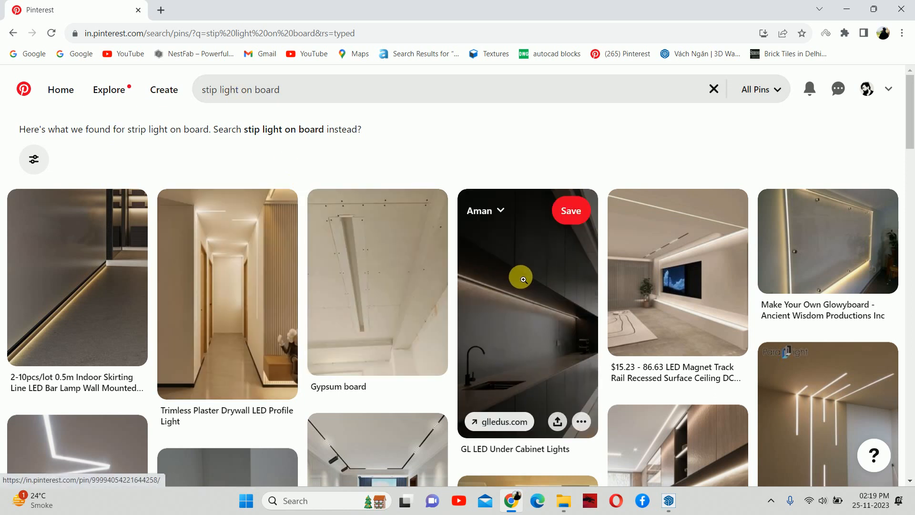
pyautogui.scroll(-2, 302, 292)
# Search Pinterest for "groove for strip light".
pyautogui.click(303, 92)
pyautogui.moveTo(302, 91); pyautogui.dragTo(90, 96)
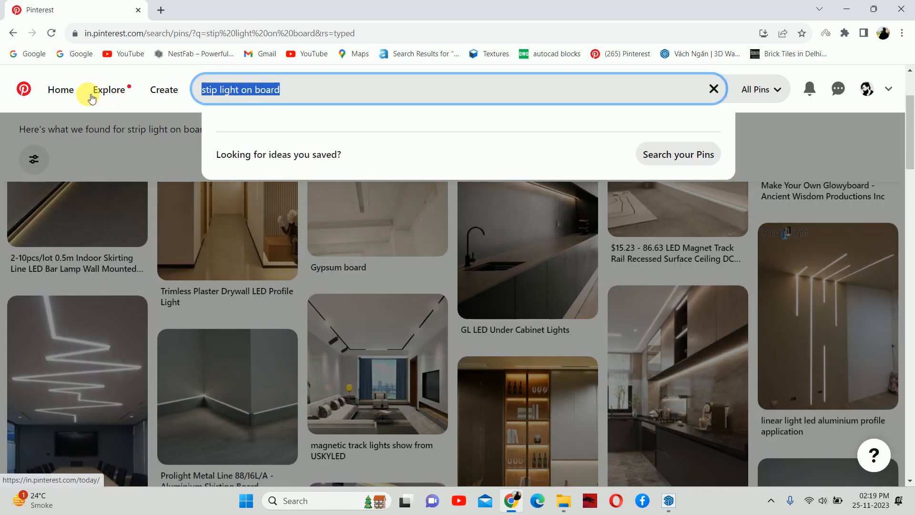
pyautogui.write('groove ')
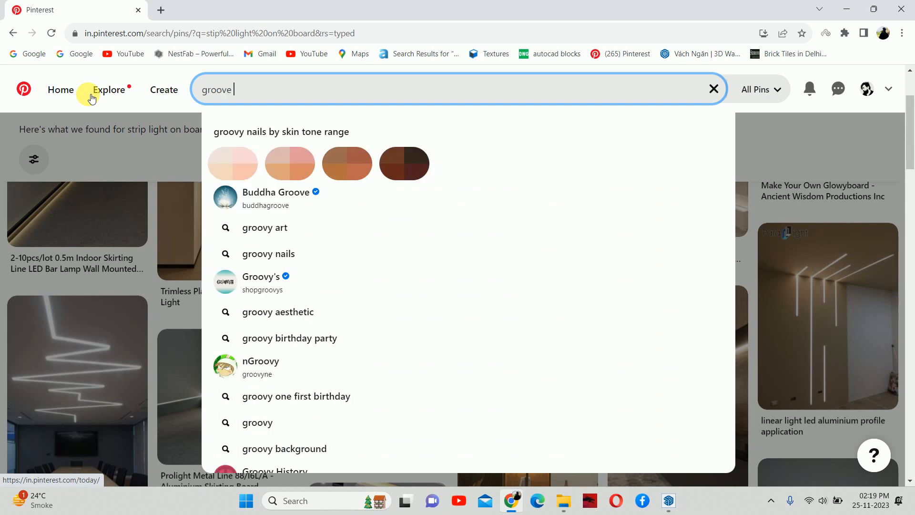
pyautogui.write('for strip l')
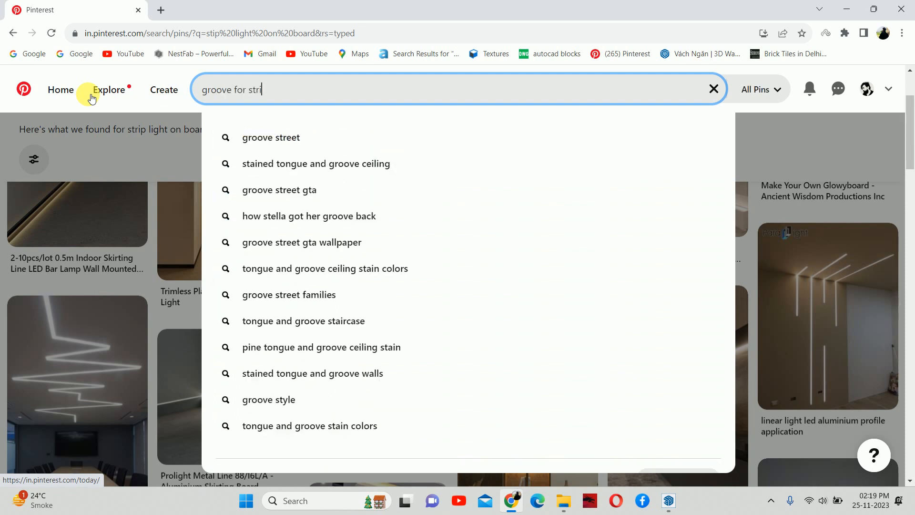
pyautogui.write('ight')
pyautogui.press('Return')
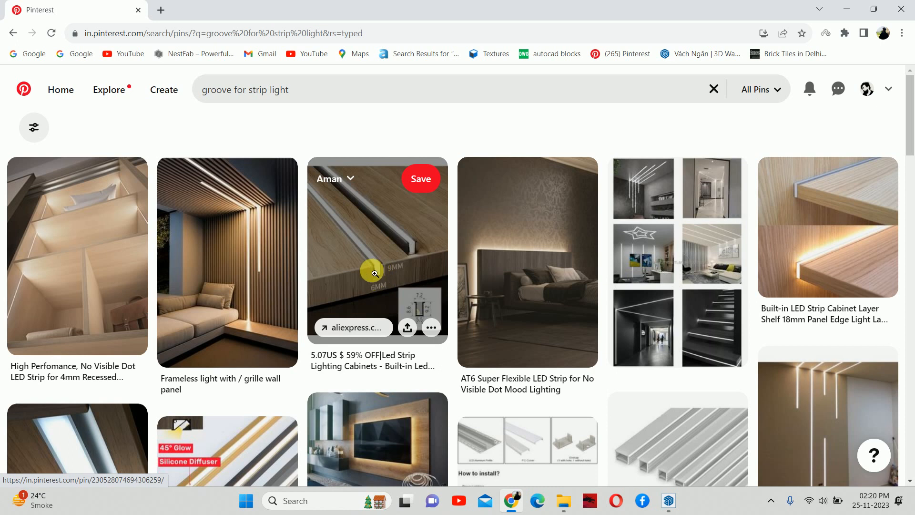
# Back in SketchUp, copy the panel's rear top edge 3/4" forward to the middle of the top face.
pyautogui.click(847, 9)
pyautogui.scroll(2, 387, 257)
pyautogui.press('m')
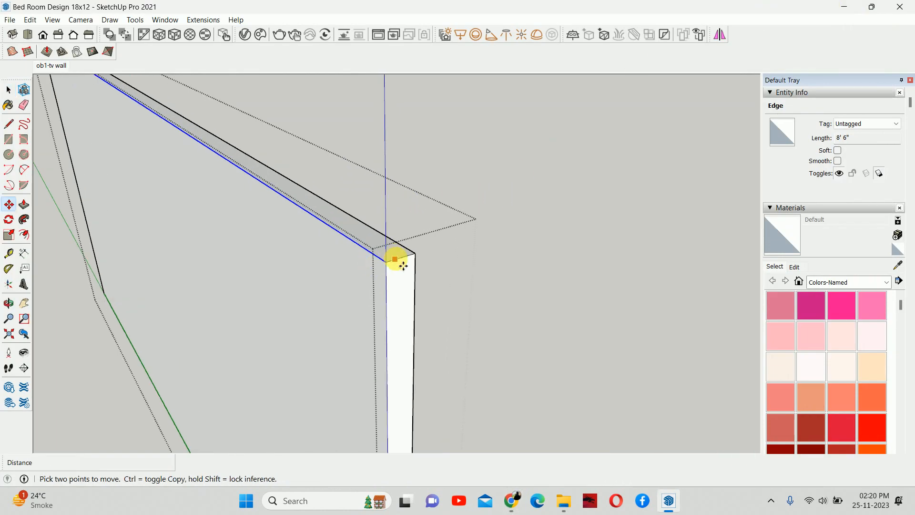
pyautogui.scroll(2, 393, 262)
pyautogui.press('ctrl')
pyautogui.click(389, 262)
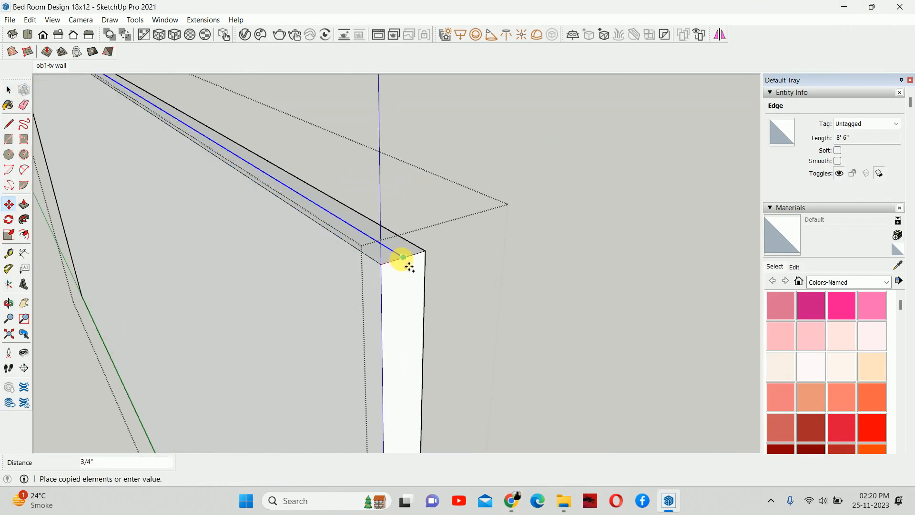
pyautogui.click(403, 260)
pyautogui.scroll(-3, 409, 288)
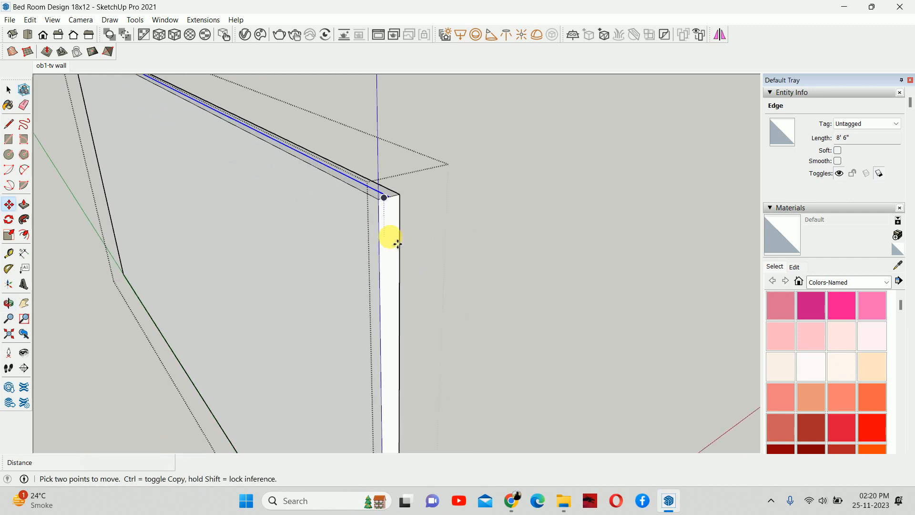
# Copy the panel's rear bottom edge 3/4" forward to the middle of the underside.
pyautogui.keyDown('shift'); pyautogui.moveTo(416, 329); pyautogui.dragTo(305, 86, button='middle'); pyautogui.keyUp('shift')
pyautogui.scroll(2, 281, 285)
pyautogui.press('space')
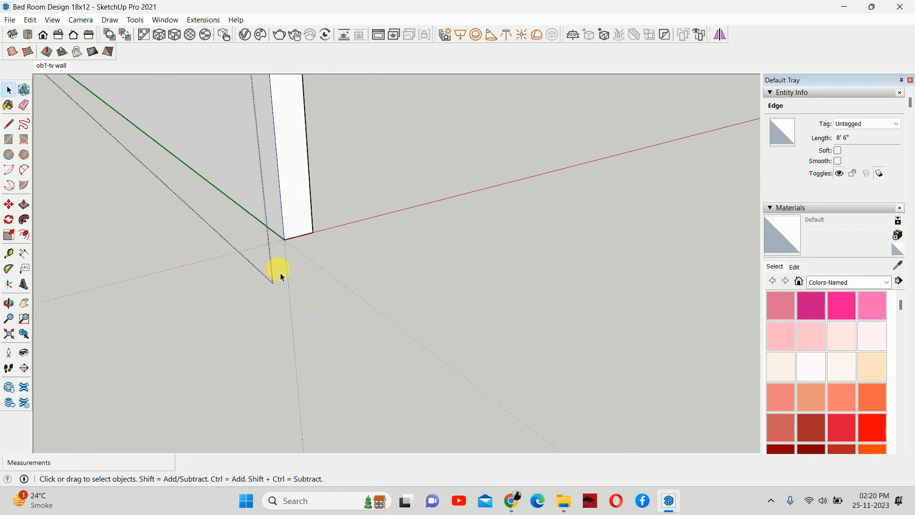
pyautogui.moveTo(279, 270); pyautogui.dragTo(189, 137, button='middle')
pyautogui.click(182, 142)
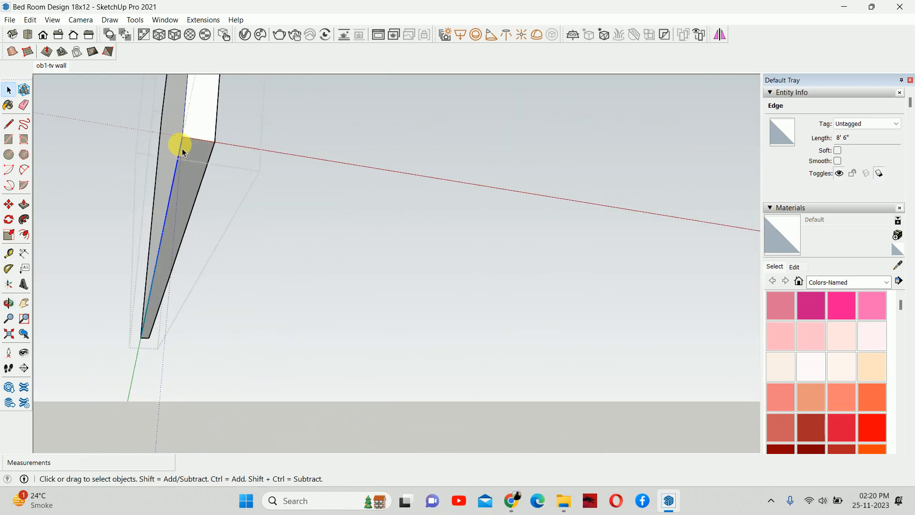
pyautogui.press('m')
pyautogui.click(184, 139)
pyautogui.click(198, 150)
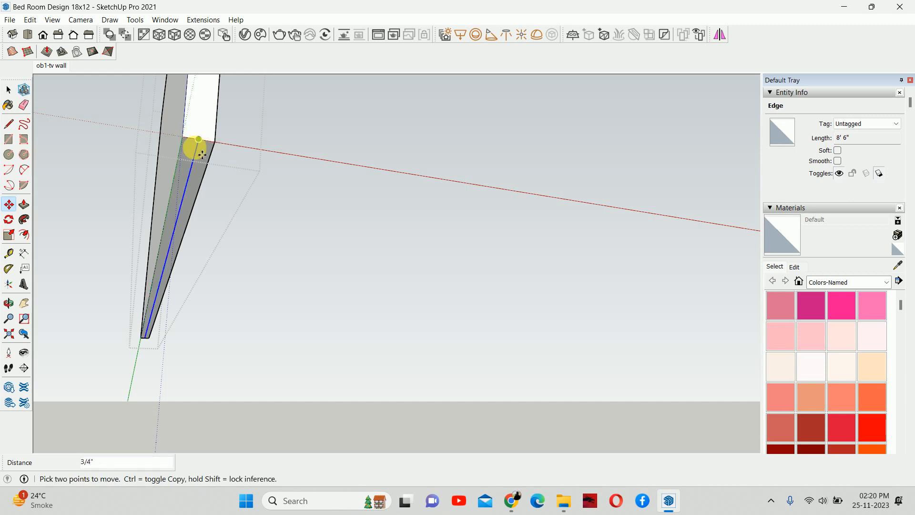
# Push the rear strip of the panel's underside 3/4" into the panel to form a light groove.
pyautogui.moveTo(196, 151); pyautogui.dragTo(192, 150, button='middle')
pyautogui.moveTo(179, 168); pyautogui.dragTo(187, 137)
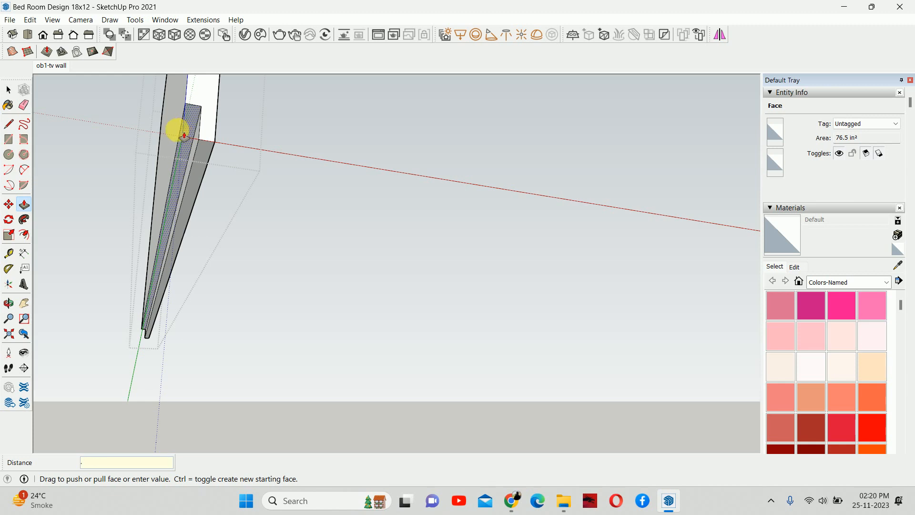
pyautogui.press('Return')
pyautogui.scroll(-2, 193, 111)
# Push the rear strip of the panel's top face 3/4" down to form a matching groove.
pyautogui.moveTo(194, 110); pyautogui.dragTo(235, 406, button='middle')
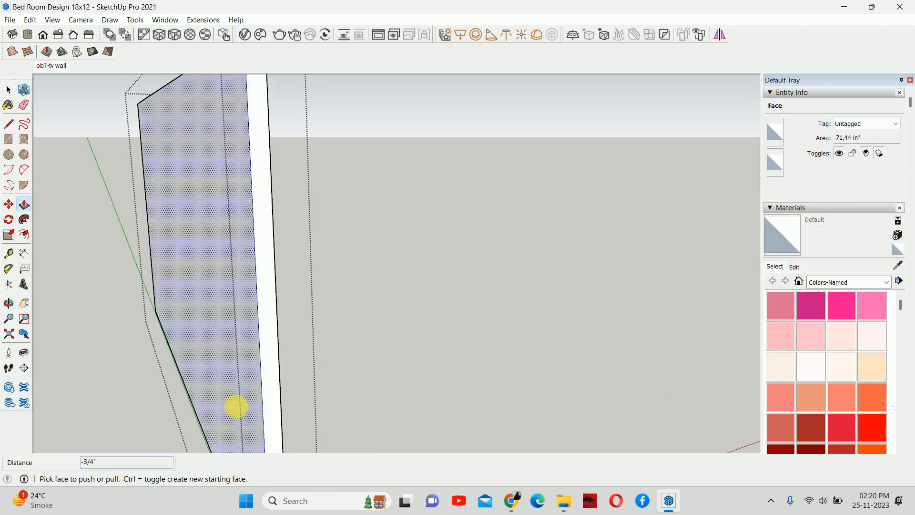
pyautogui.scroll(-2, 234, 316)
pyautogui.moveTo(233, 261); pyautogui.dragTo(238, 333, button='middle')
pyautogui.scroll(2, 242, 217)
pyautogui.click(221, 186)
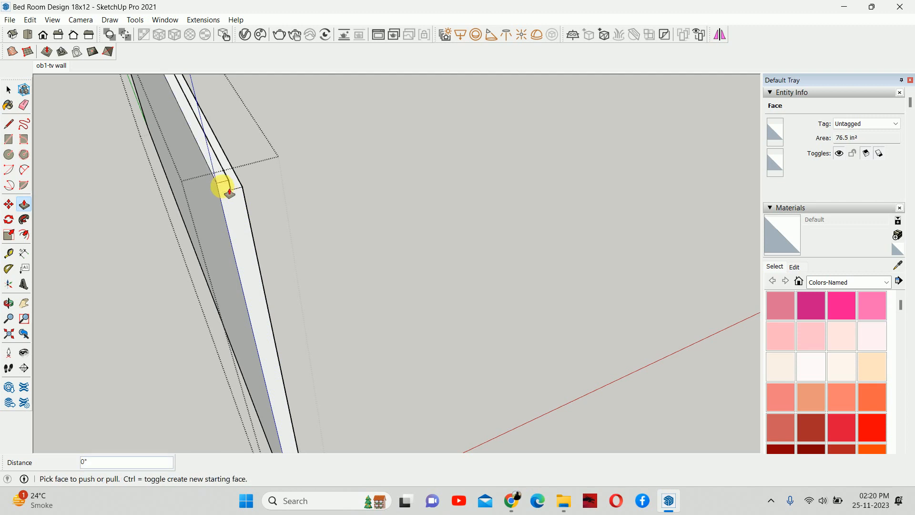
pyautogui.moveTo(228, 193); pyautogui.dragTo(236, 223)
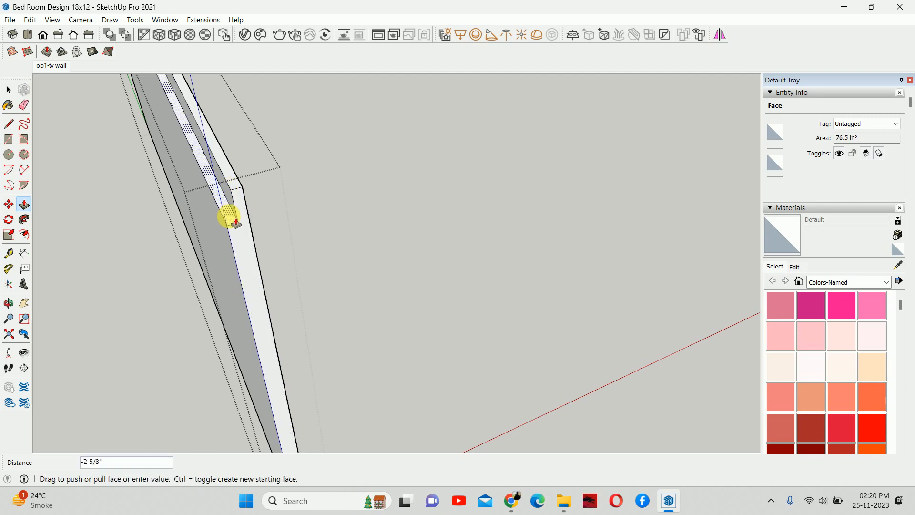
pyautogui.write('.7')
pyautogui.press('Return')
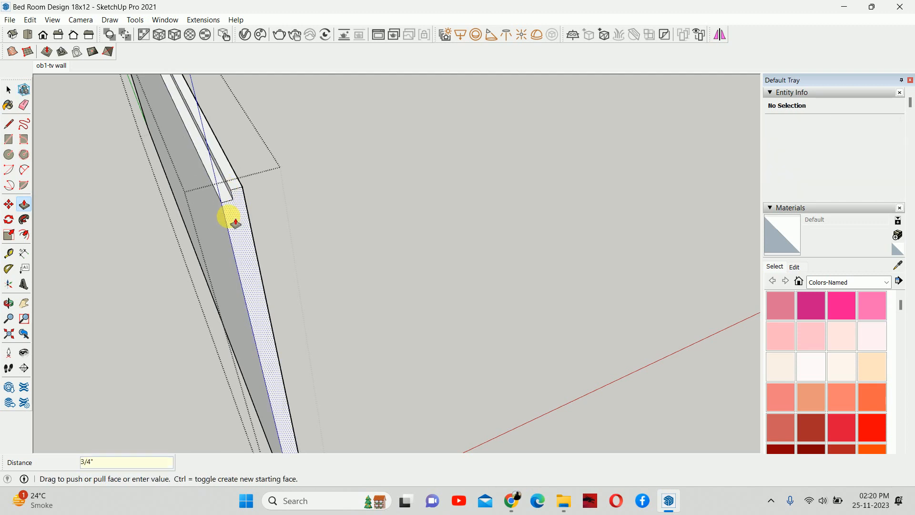
# Check the grooved back panel and close its group to return to the whole TV wall.
pyautogui.moveTo(229, 215); pyautogui.dragTo(56, 163, button='middle')
pyautogui.moveTo(405, 205); pyautogui.dragTo(299, 208, button='middle')
pyautogui.press('space')
pyautogui.press('Escape')
pyautogui.moveTo(352, 217); pyautogui.dragTo(208, 145, button='middle')
pyautogui.scroll(-4, 246, 145)
pyautogui.scroll(-1, 305, 150)
pyautogui.moveTo(336, 195)
pyautogui.keyDown('shift'); pyautogui.mouseDown(button='middle')
pyautogui.moveTo(355, 224)
pyautogui.moveTo(327, 183)
pyautogui.mouseUp(button='middle'); pyautogui.keyUp('shift')
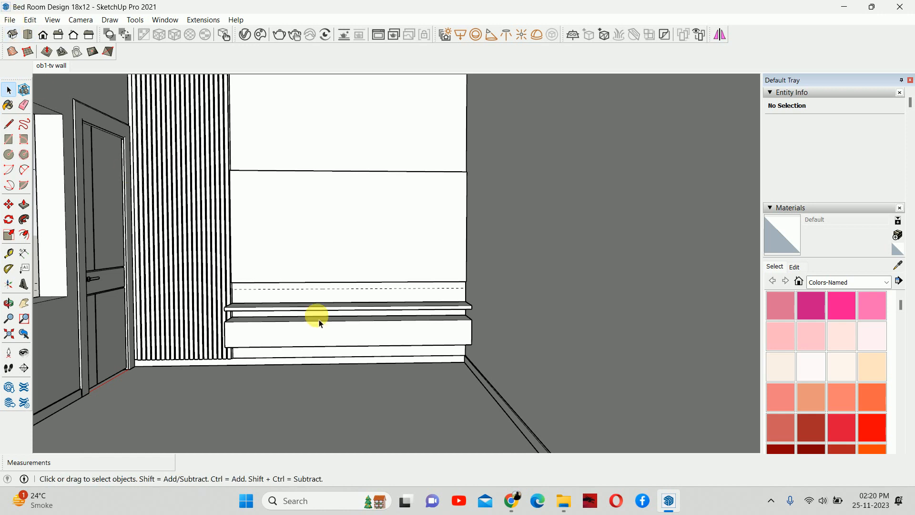
# Switch to the browser, open 3D Warehouse in a new tab and search it for "tv".
pyautogui.click(518, 503)
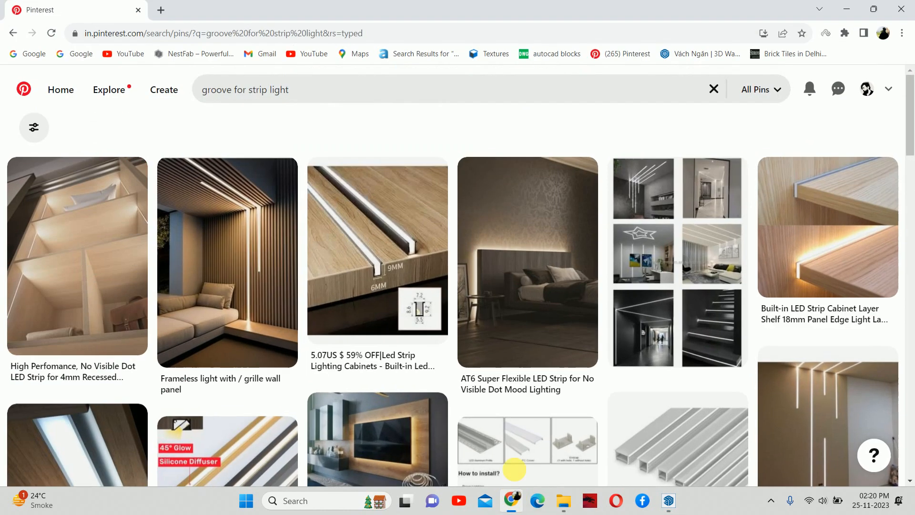
pyautogui.click(162, 9)
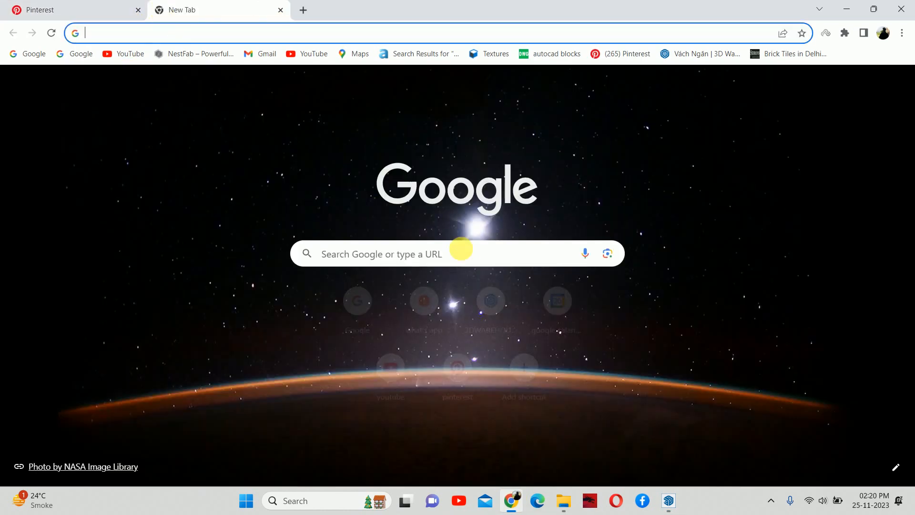
pyautogui.click(476, 301)
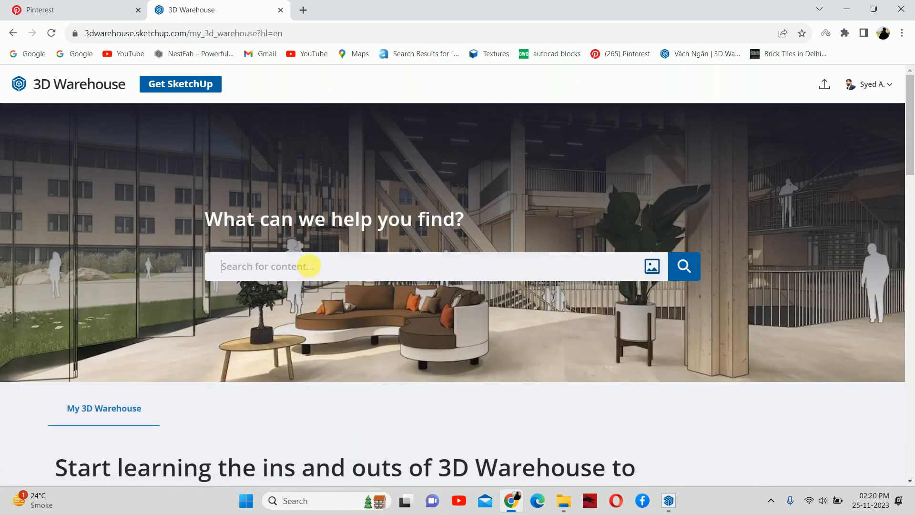
pyautogui.press('Return')
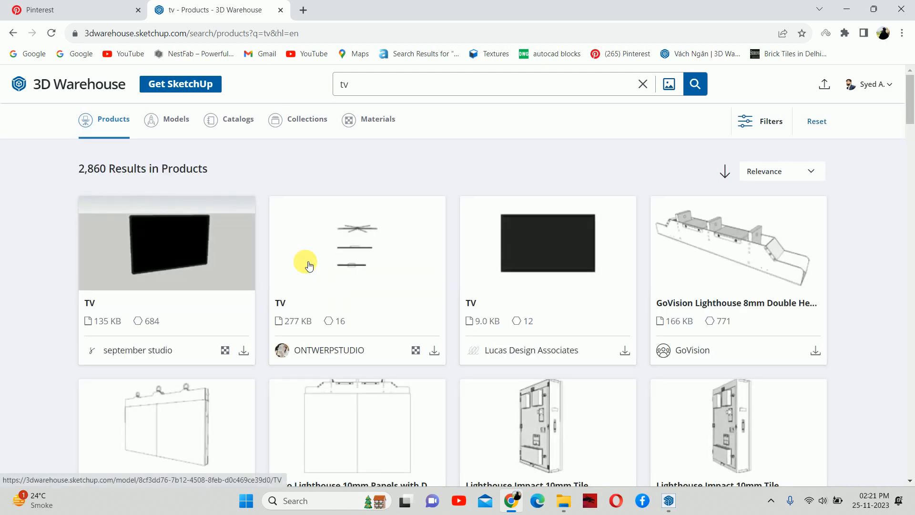
# Browse the TV product results and switch the search to the Models category.
pyautogui.scroll(-10, 386, 302)
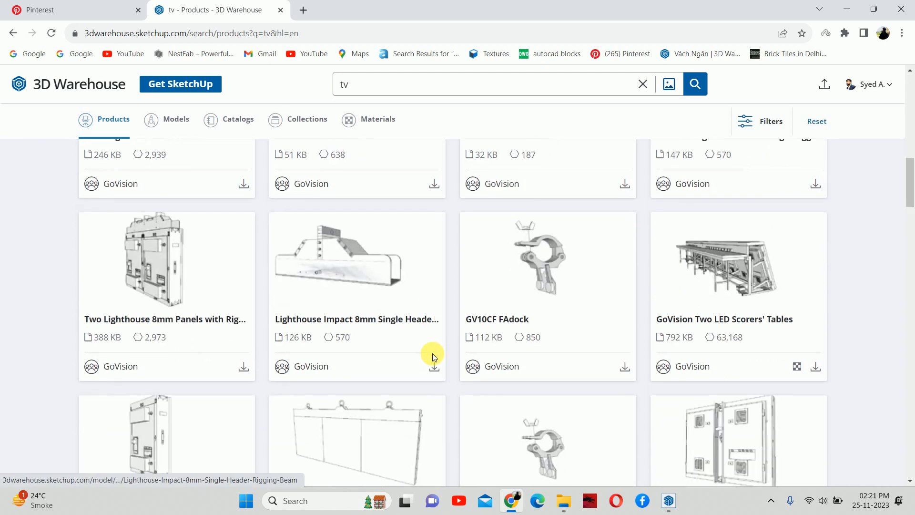
pyautogui.scroll(1, 432, 356)
pyautogui.scroll(10, 266, 260)
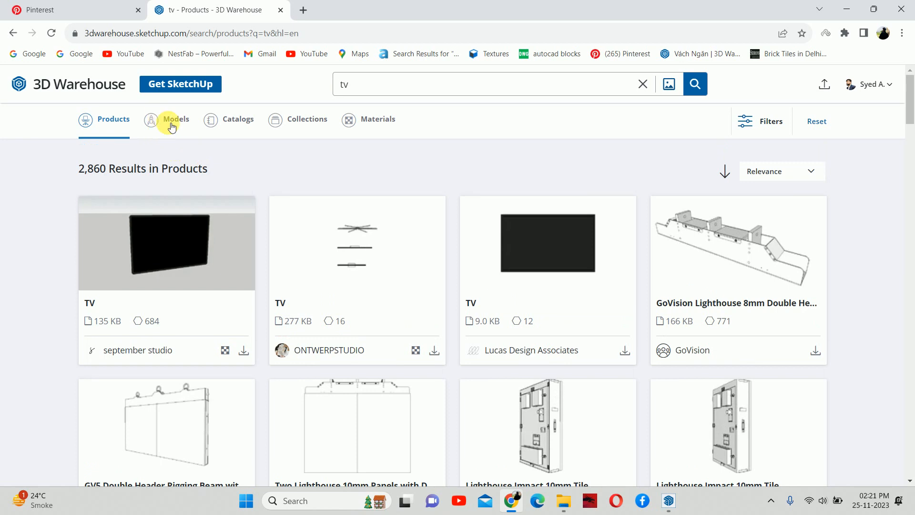
pyautogui.click(172, 126)
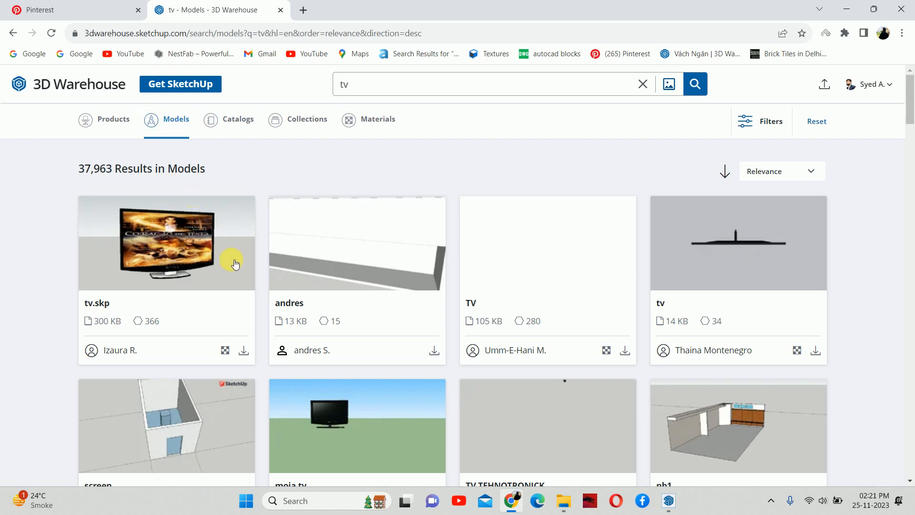
# Browse the 3D Warehouse model results for "tv" to find a flat-screen TV that suits the bedroom wall.
pyautogui.scroll(-8, 235, 263)
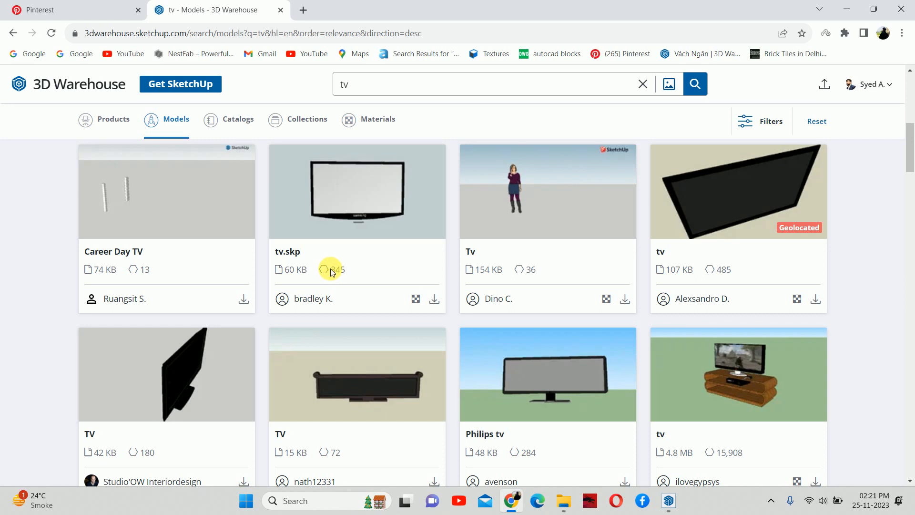
pyautogui.scroll(4, 731, 364)
pyautogui.scroll(-10, 731, 364)
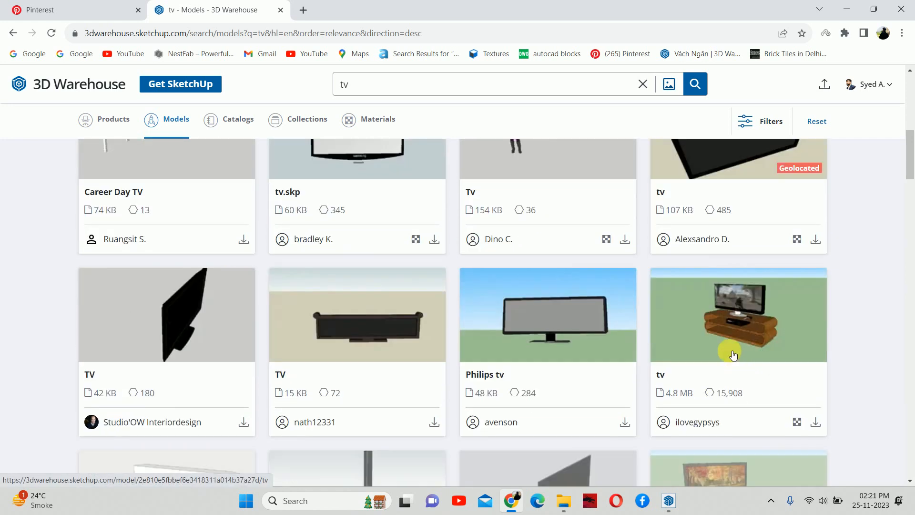
pyautogui.scroll(-1, 729, 350)
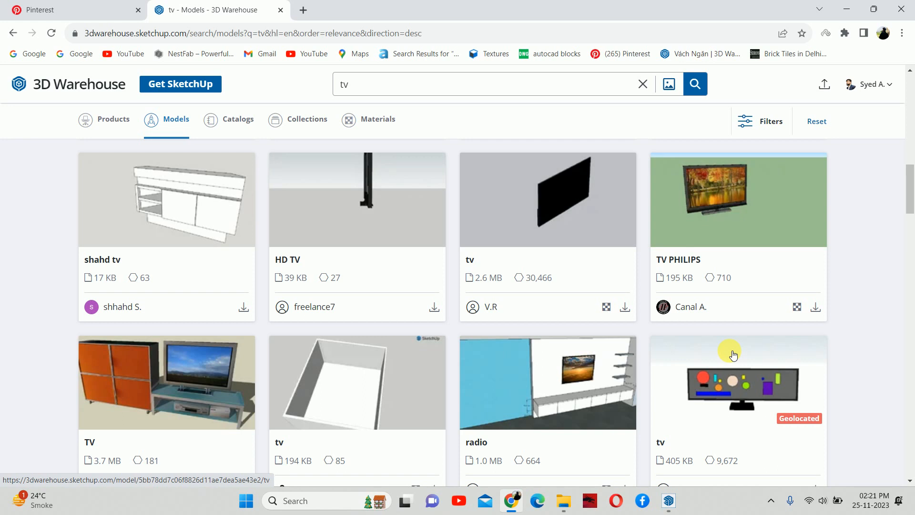
pyautogui.scroll(-4, 619, 346)
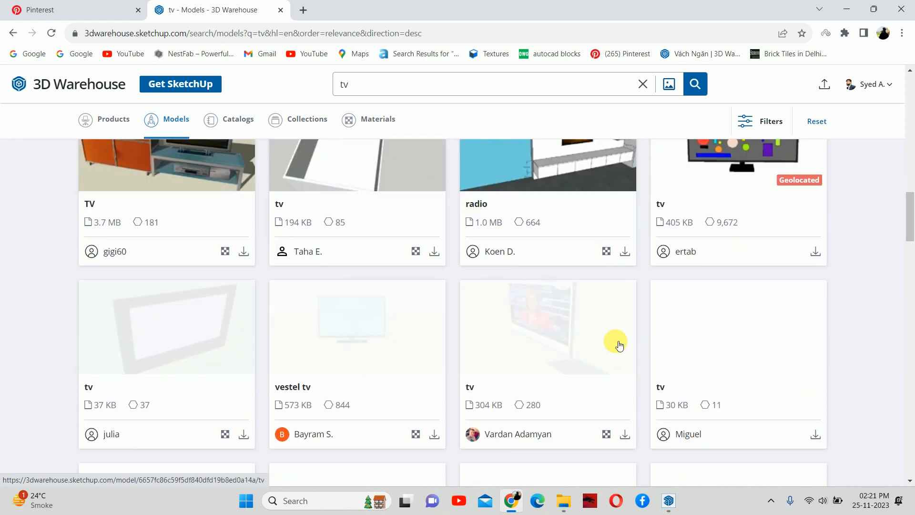
pyautogui.scroll(1, 615, 343)
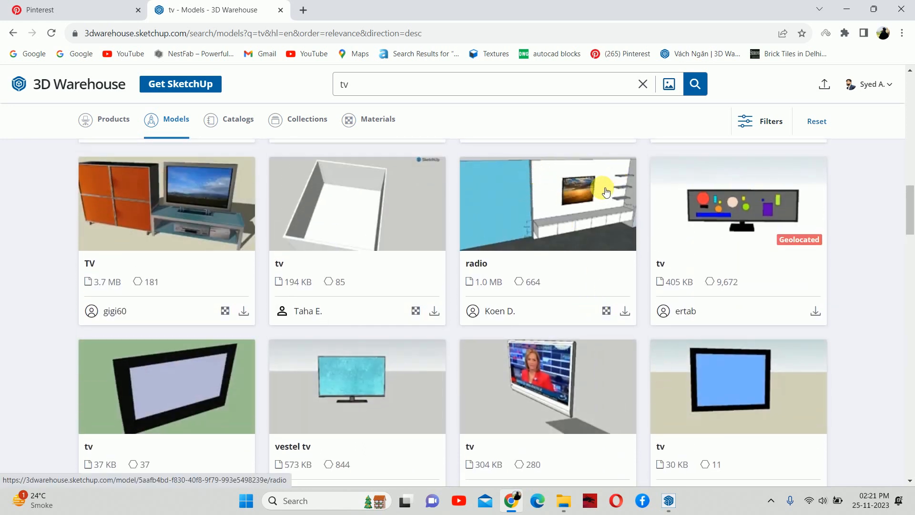
pyautogui.scroll(-10, 606, 191)
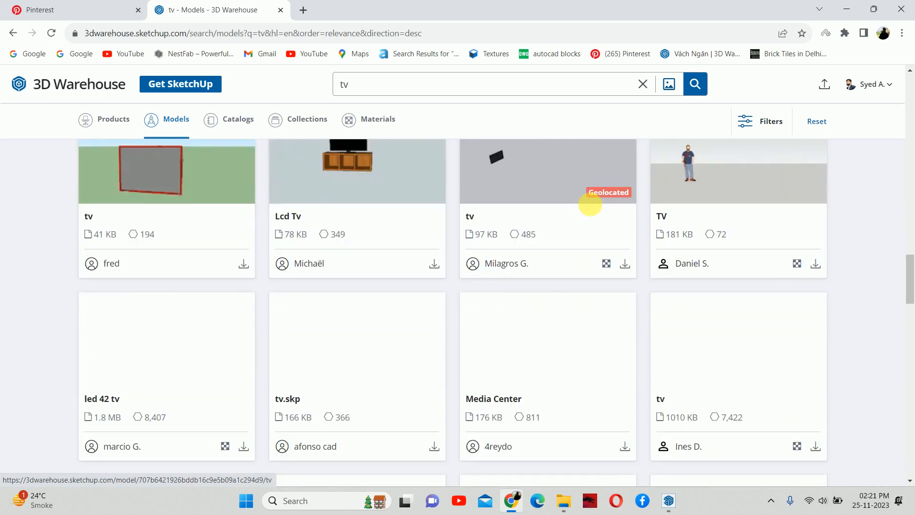
pyautogui.scroll(-7, 590, 204)
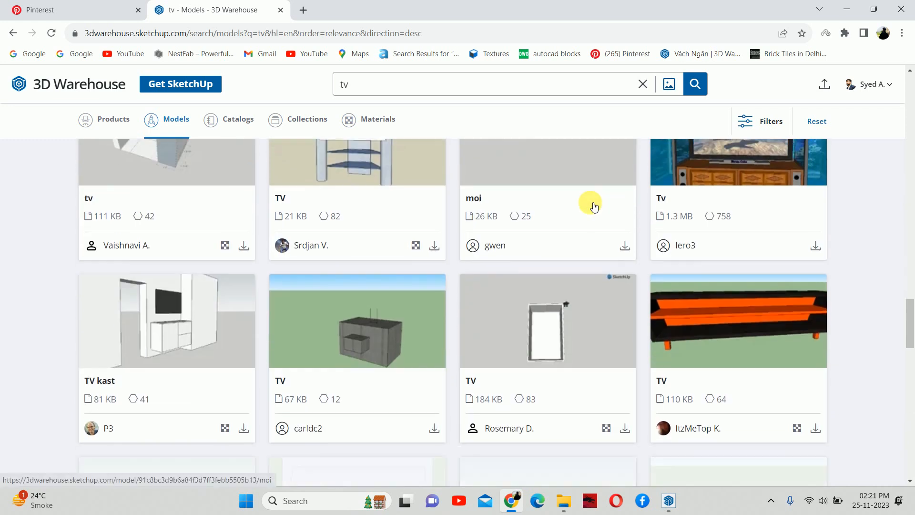
pyautogui.scroll(-10, 593, 205)
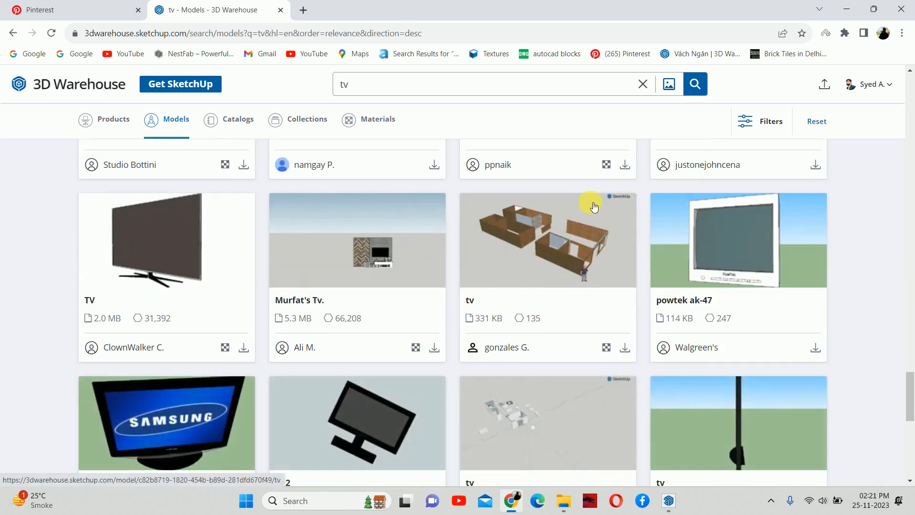
pyautogui.scroll(-6, 590, 204)
pyautogui.click(458, 305)
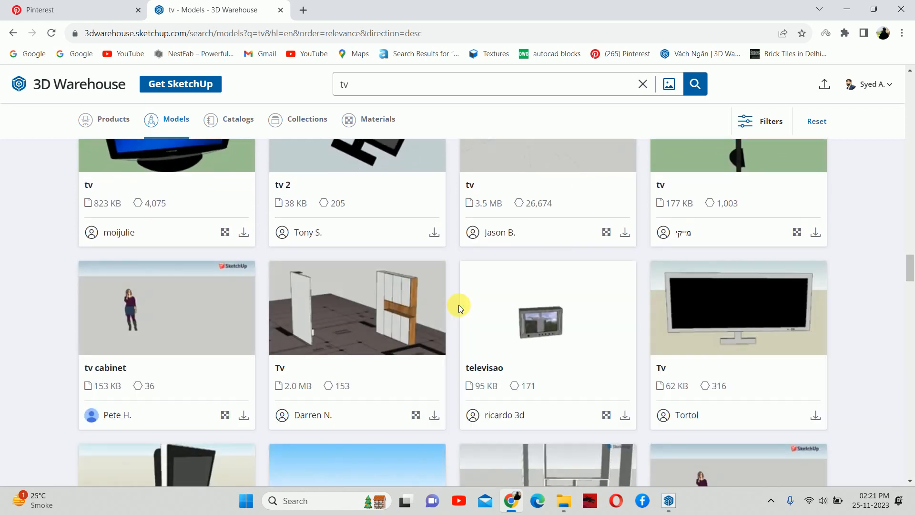
pyautogui.scroll(-3, 373, 314)
pyautogui.scroll(-3, 389, 327)
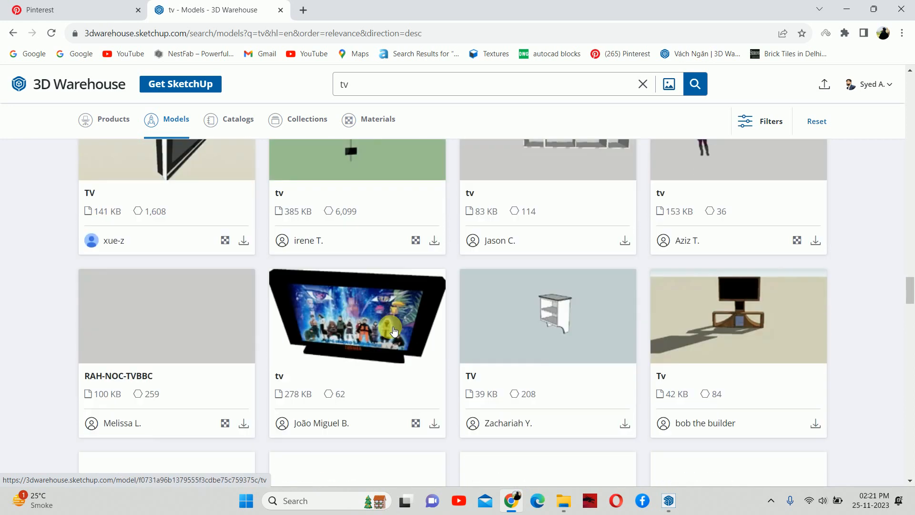
pyautogui.scroll(-3, 381, 334)
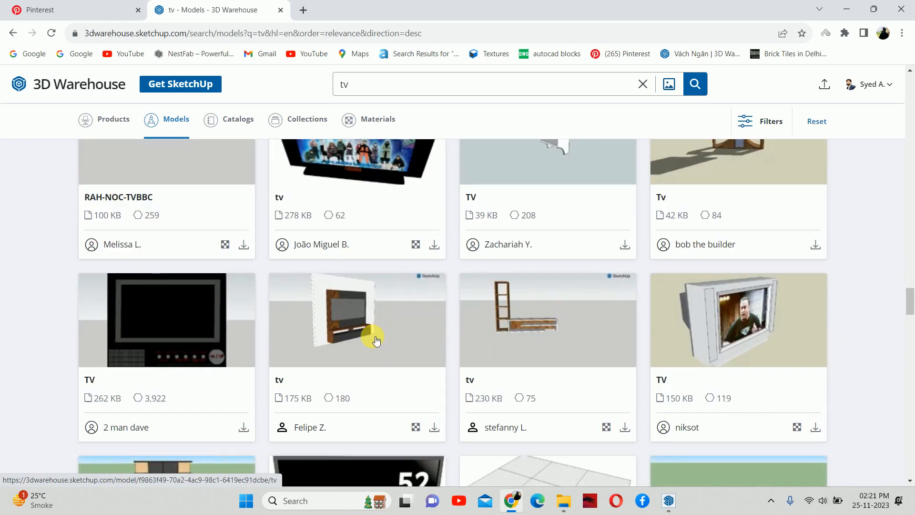
pyautogui.scroll(-3, 376, 340)
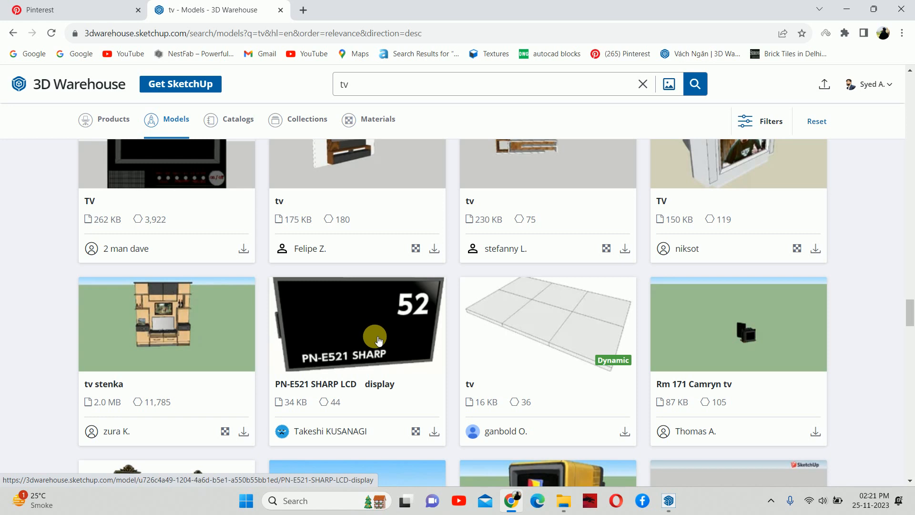
pyautogui.scroll(-3, 378, 339)
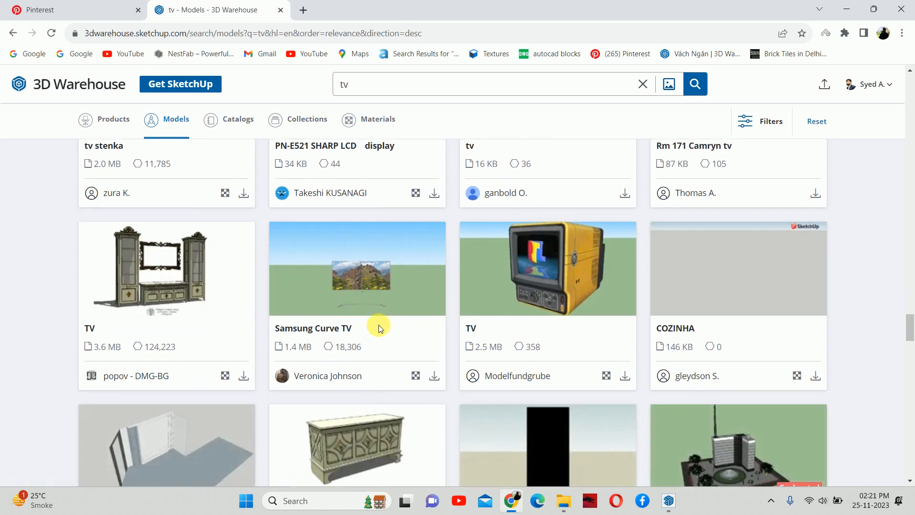
pyautogui.scroll(-3, 379, 329)
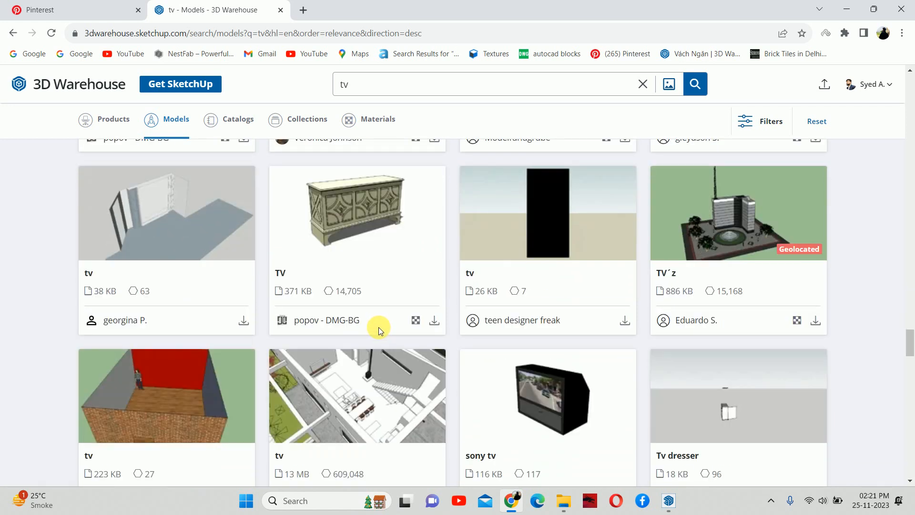
pyautogui.scroll(-6, 390, 284)
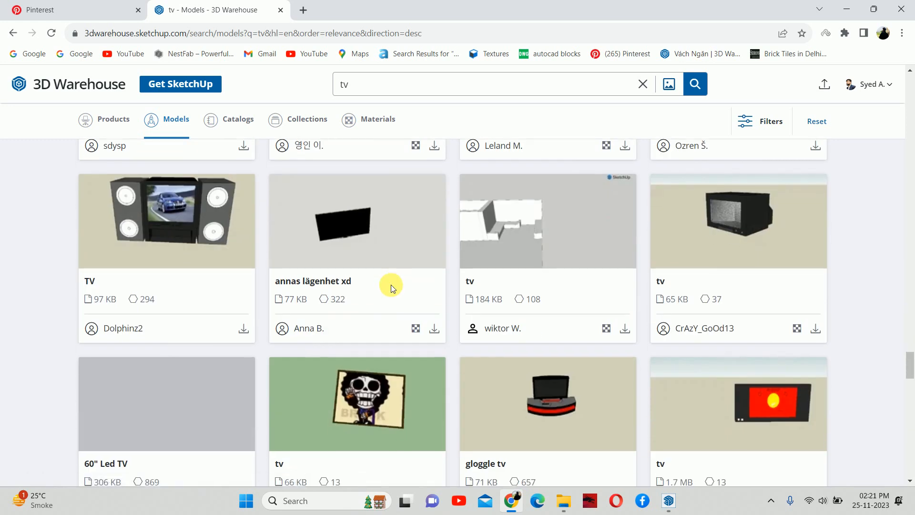
pyautogui.scroll(-3, 390, 285)
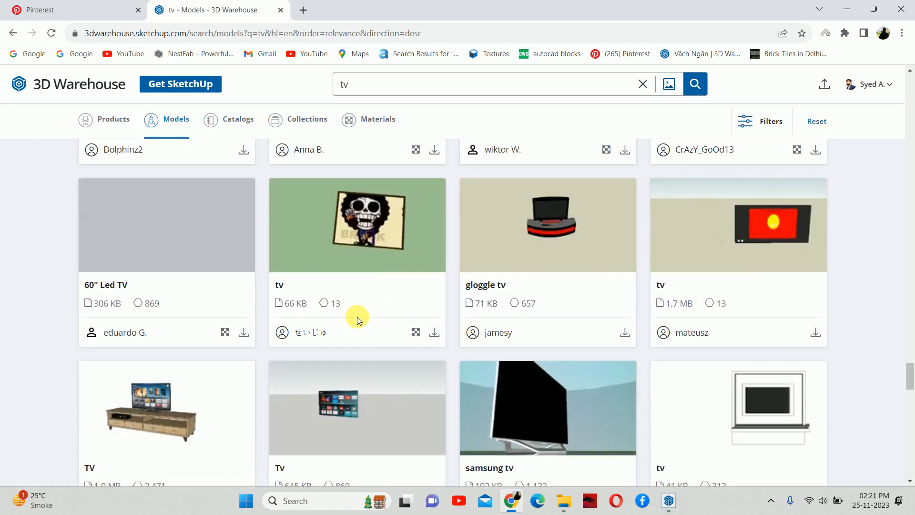
pyautogui.scroll(-2, 346, 337)
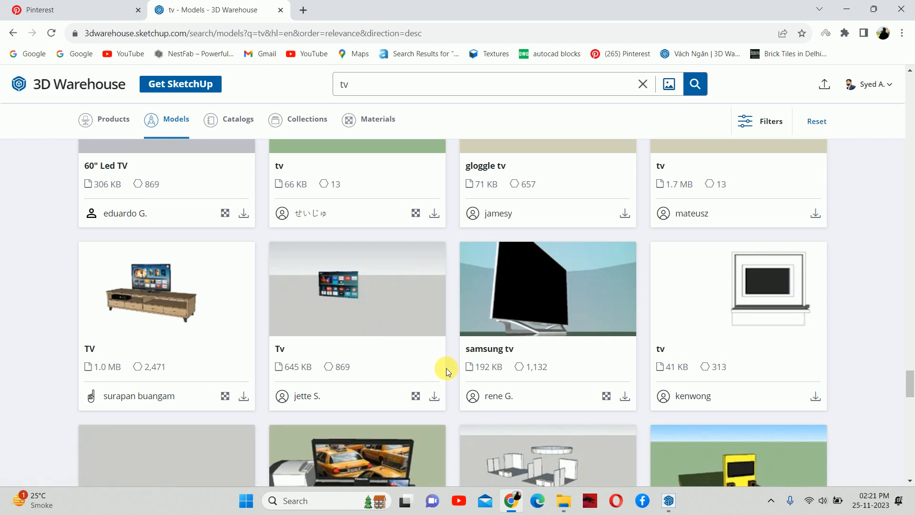
# Download the 645 KB "Tv" model from 3D Warehouse and return to SketchUp.
pyautogui.click(434, 397)
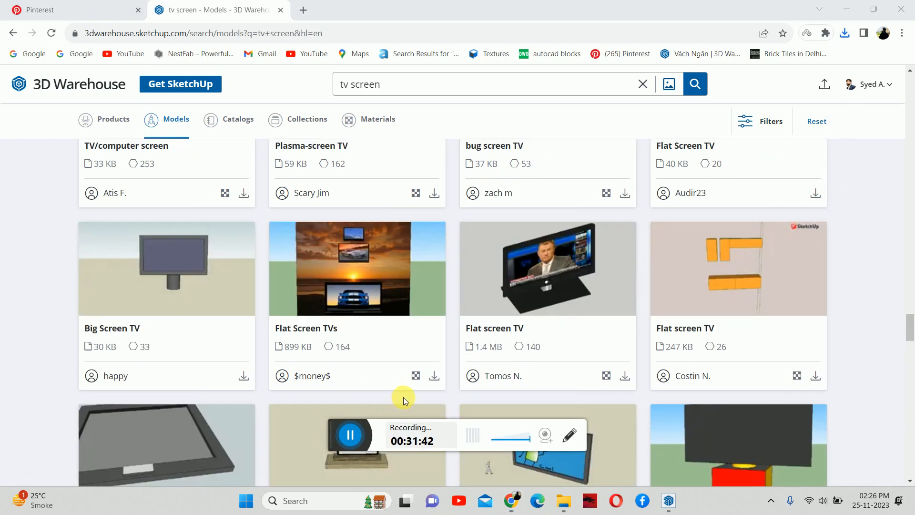
pyautogui.scroll(10, 451, 330)
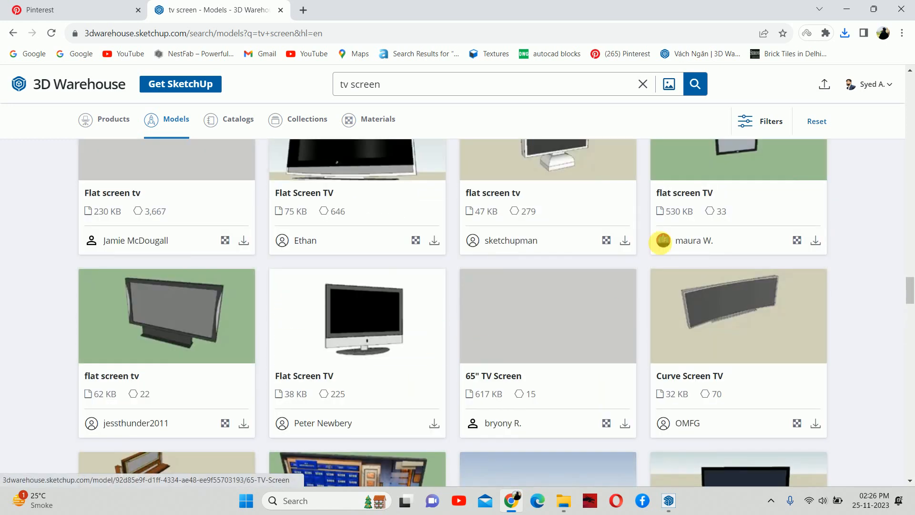
pyautogui.click(849, 7)
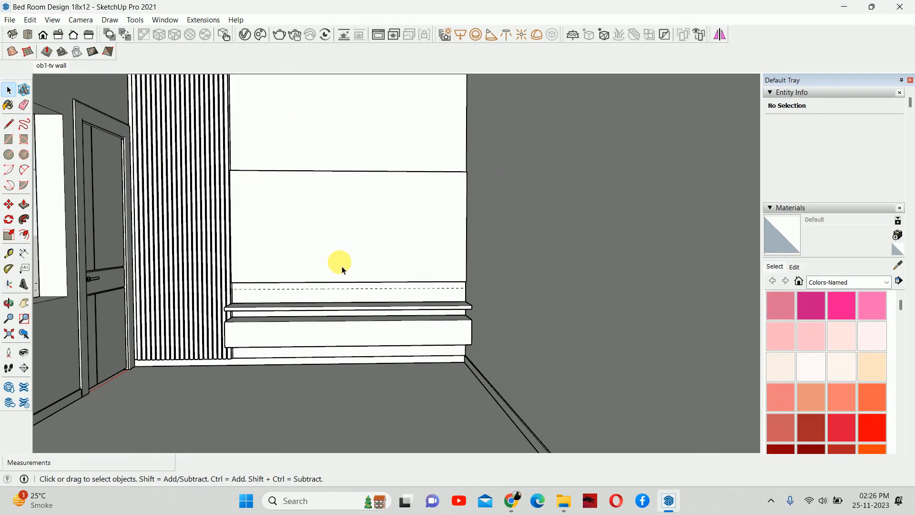
# Import the downloaded "TV (1)" model from the Downloads folder and place it on the room floor in front of the slatted panel.
pyautogui.click(9, 19)
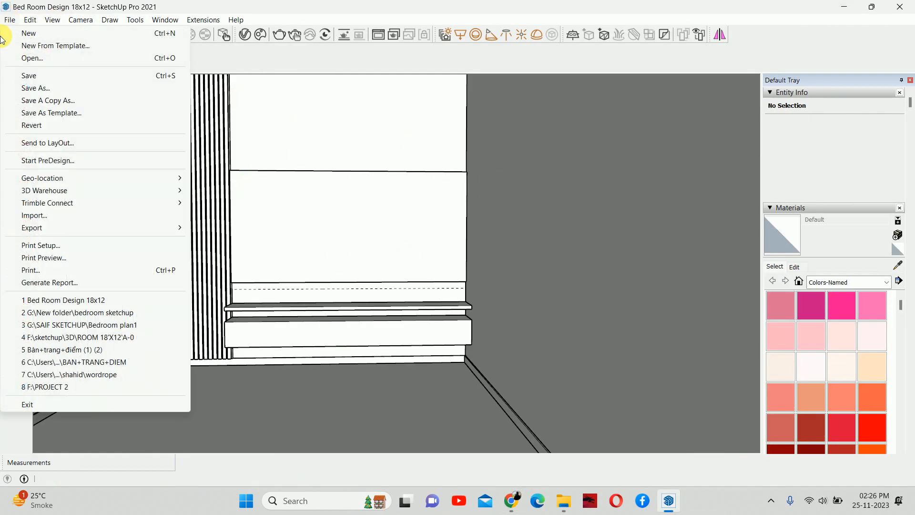
pyautogui.click(48, 216)
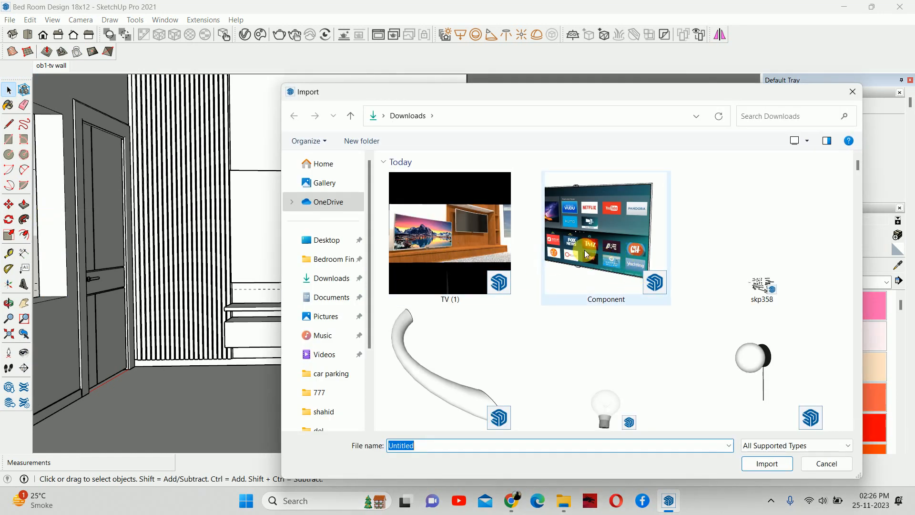
pyautogui.click(499, 244)
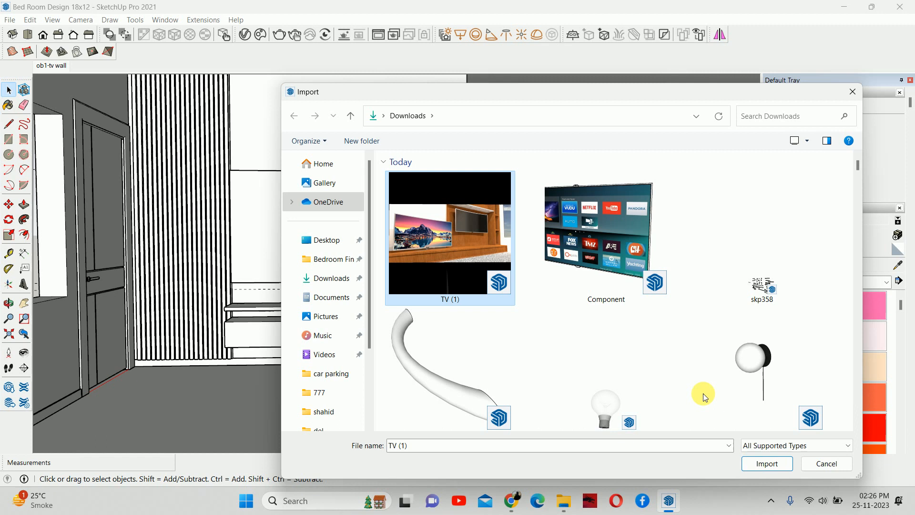
pyautogui.click(768, 464)
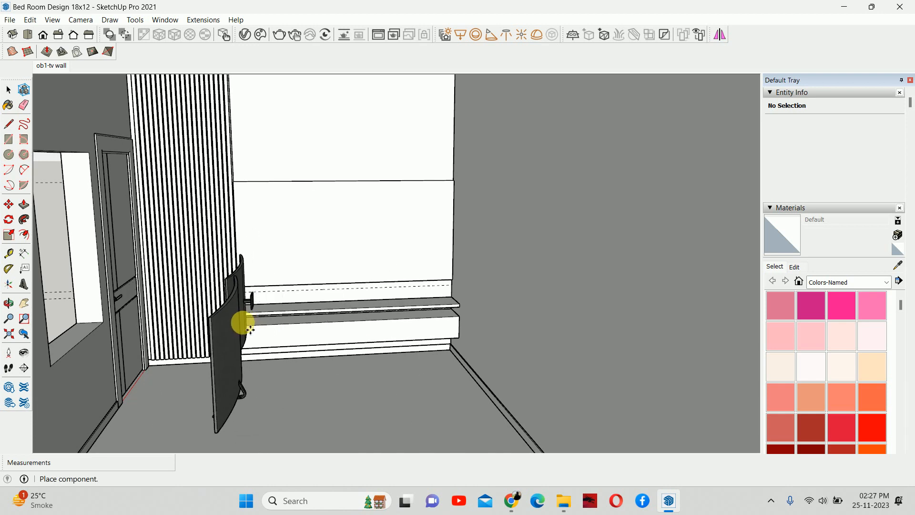
pyautogui.click(244, 328)
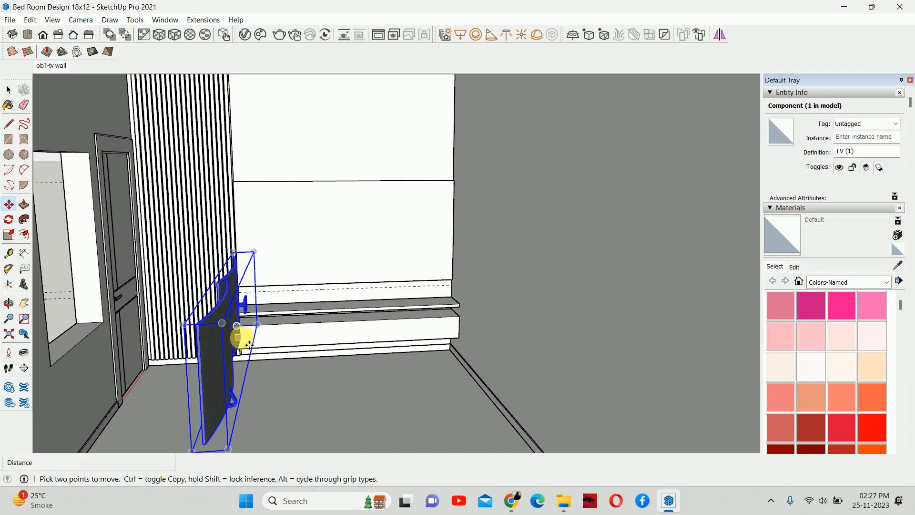
pyautogui.scroll(3, 240, 339)
pyautogui.scroll(-6, 238, 329)
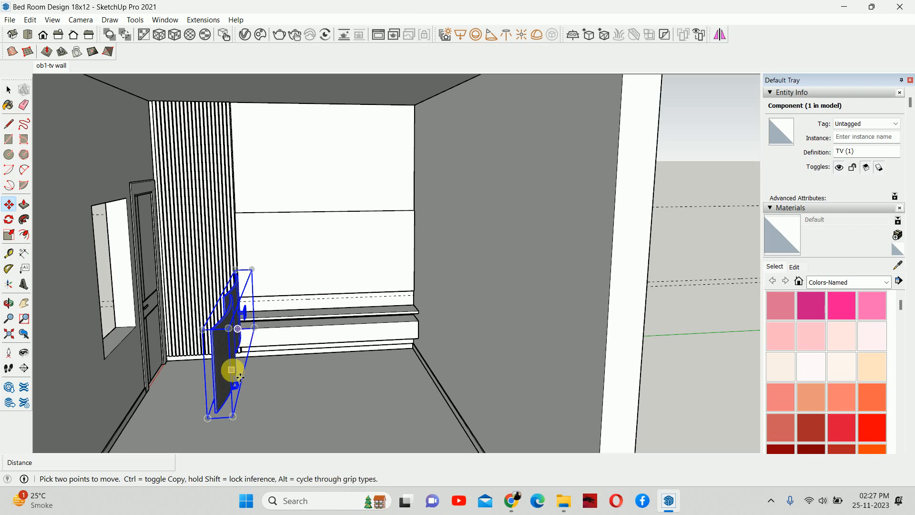
pyautogui.press('space')
# Rotate the imported TV component 90 degrees about the vertical axis at its lower corner so the screens face into the room.
pyautogui.moveTo(243, 386); pyautogui.dragTo(280, 386, button='middle')
pyautogui.scroll(2, 282, 378)
pyautogui.scroll(2, 245, 326)
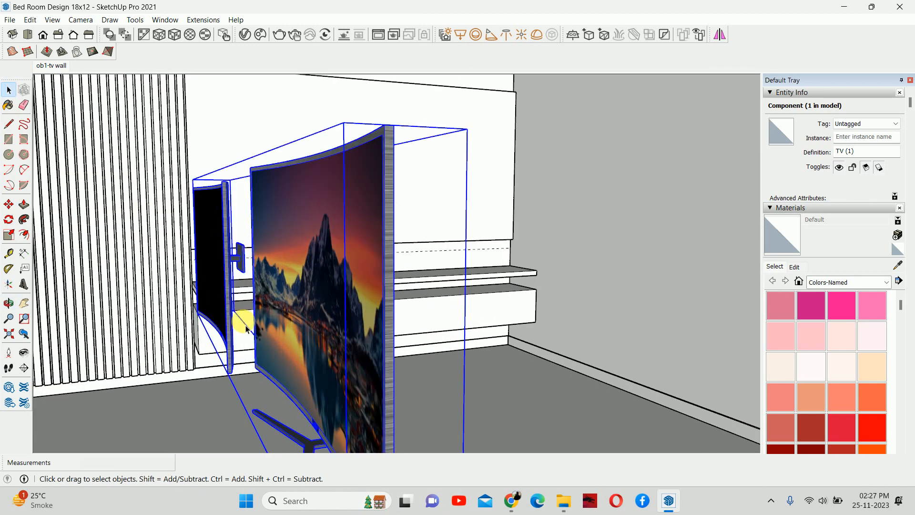
pyautogui.scroll(2, 246, 329)
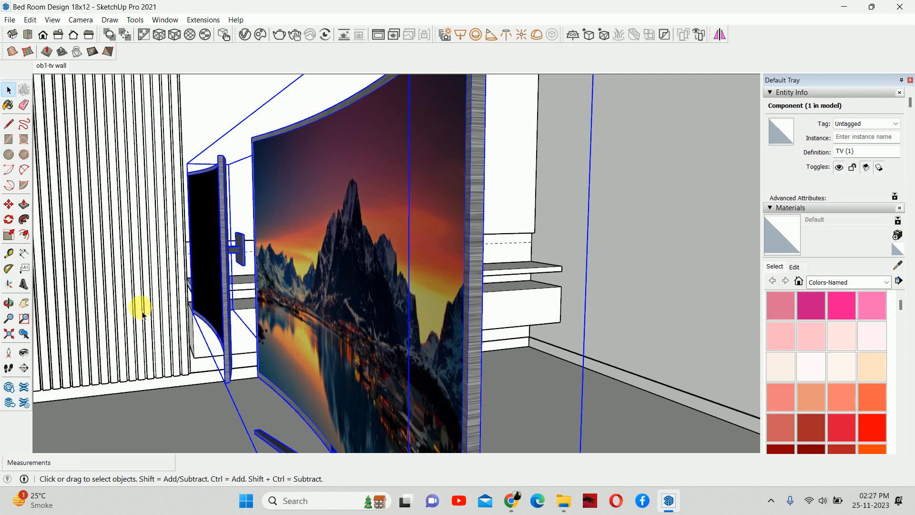
pyautogui.scroll(-3, 178, 266)
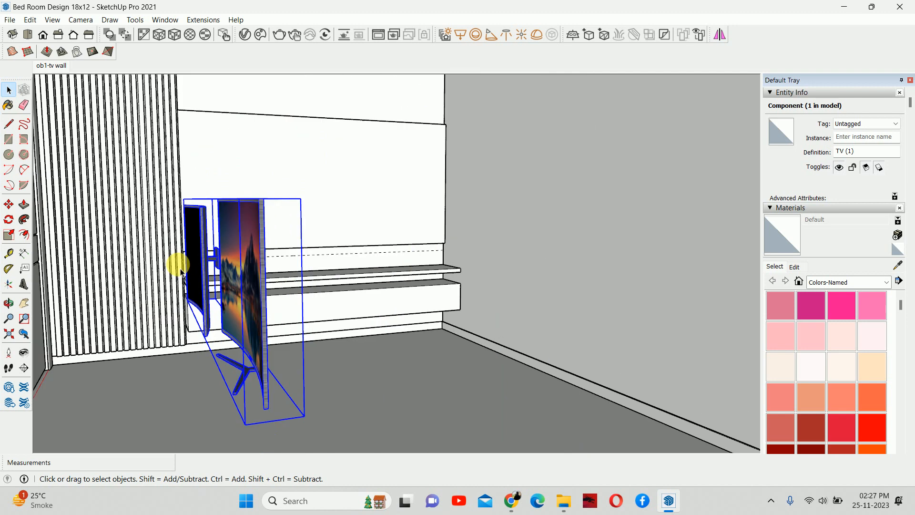
pyautogui.scroll(2, 267, 314)
pyautogui.moveTo(267, 314)
pyautogui.mouseDown(button='middle')
pyautogui.moveTo(285, 318)
pyautogui.moveTo(270, 319)
pyautogui.mouseUp(button='middle')
pyautogui.press('q')
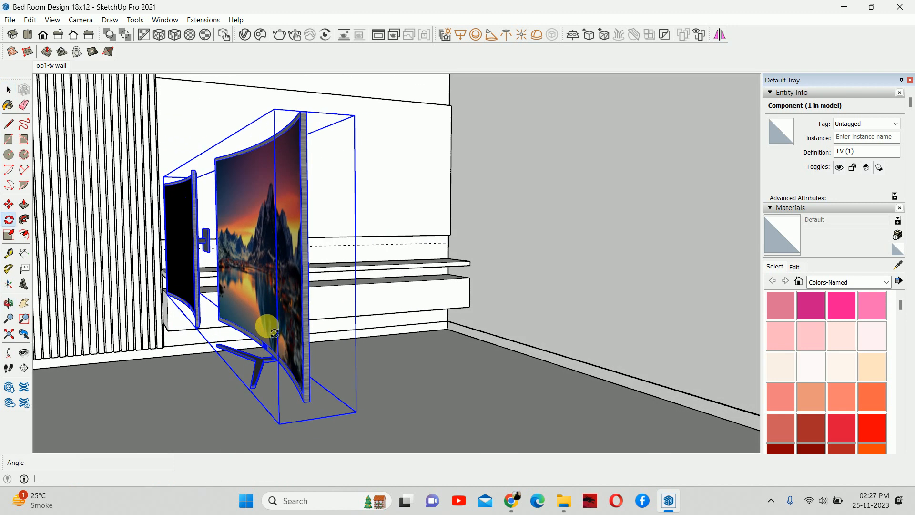
pyautogui.click(357, 411)
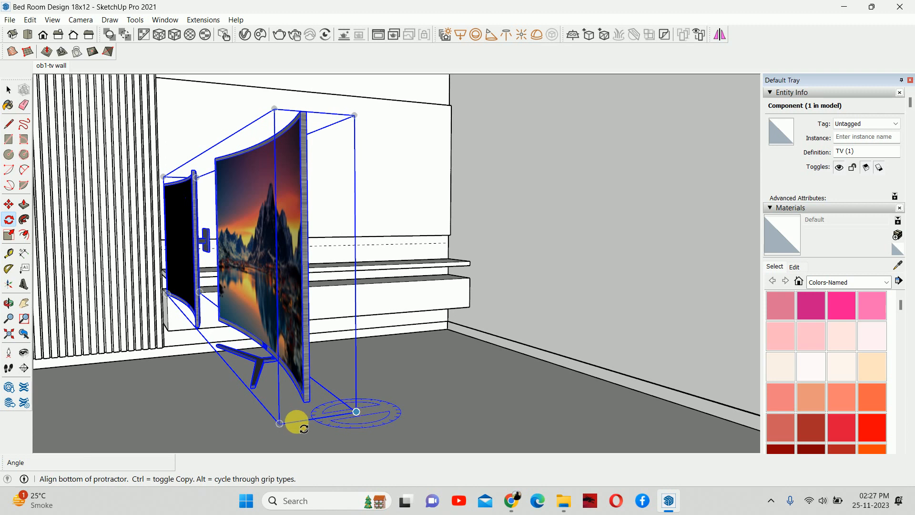
pyautogui.click(295, 426)
pyautogui.write('90')
pyautogui.press('Return')
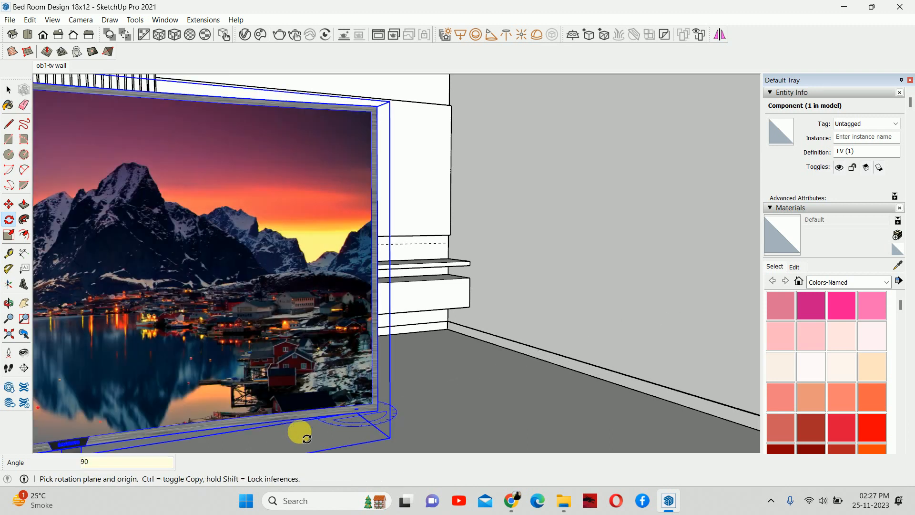
# Move the TV component sideways across the room until one screen stands in front of the TV wall's back panel.
pyautogui.moveTo(359, 414); pyautogui.dragTo(264, 401, button='middle')
pyautogui.press('space')
pyautogui.scroll(-3, 281, 362)
pyautogui.scroll(-1, 281, 353)
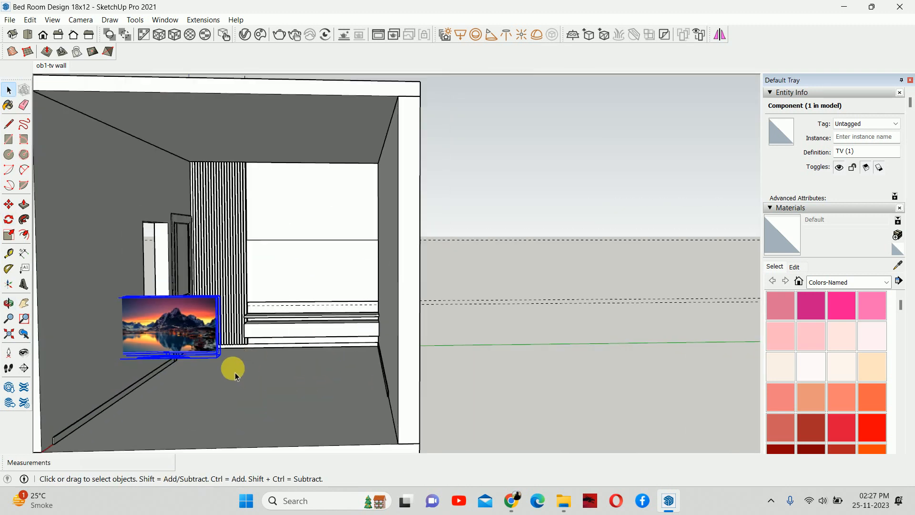
pyautogui.press('m')
pyautogui.click(207, 397)
pyautogui.click(335, 399)
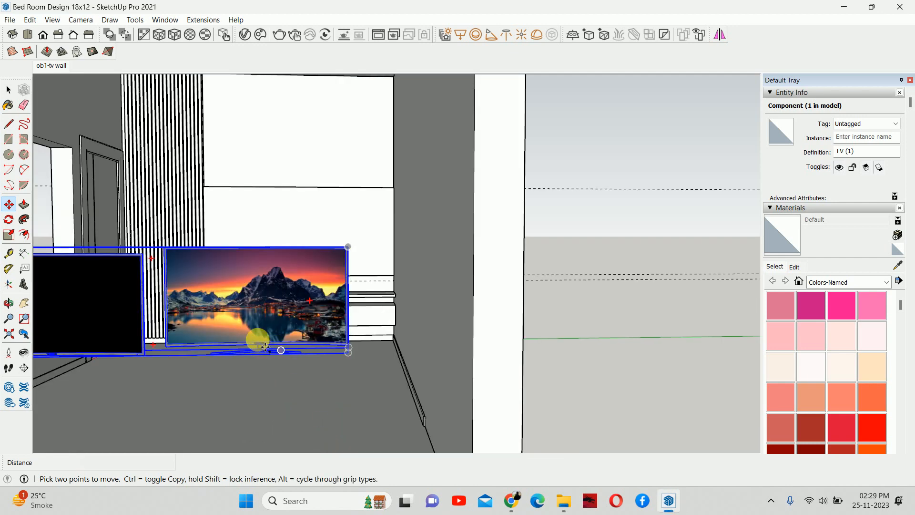
pyautogui.scroll(5, 253, 335)
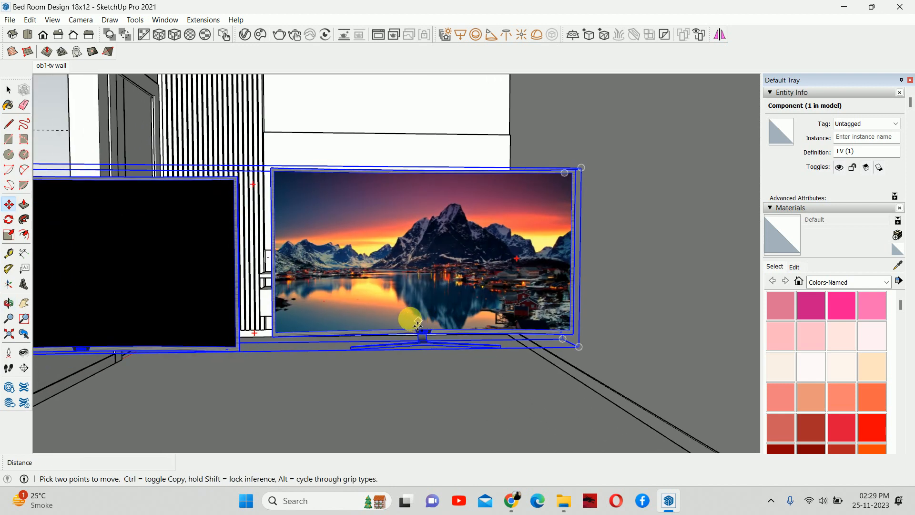
# Examine the two screens and the stand of the imported TV component from several angles.
pyautogui.press('space')
pyautogui.scroll(-4, 410, 315)
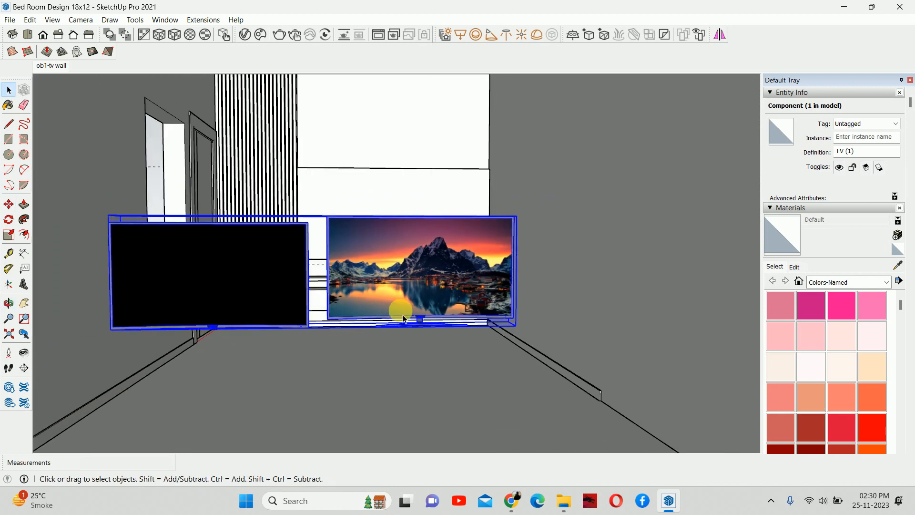
pyautogui.scroll(10, 419, 322)
pyautogui.scroll(-6, 464, 317)
pyautogui.moveTo(486, 313)
pyautogui.mouseDown(button='middle')
pyautogui.moveTo(495, 311)
pyautogui.moveTo(500, 262)
pyautogui.moveTo(470, 309)
pyautogui.moveTo(613, 267)
pyautogui.moveTo(778, 298)
pyautogui.moveTo(887, 300)
pyautogui.moveTo(580, 341)
pyautogui.moveTo(448, 299)
pyautogui.mouseUp(button='middle')
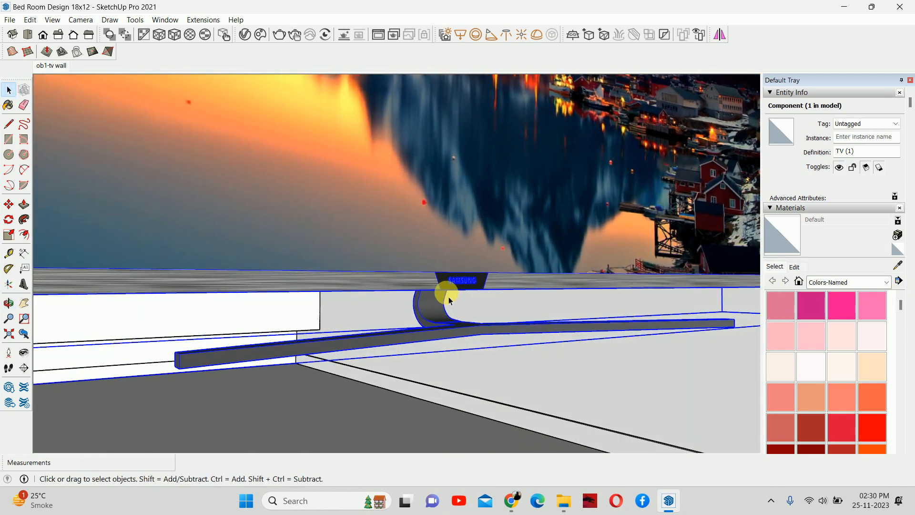
pyautogui.scroll(-5, 449, 299)
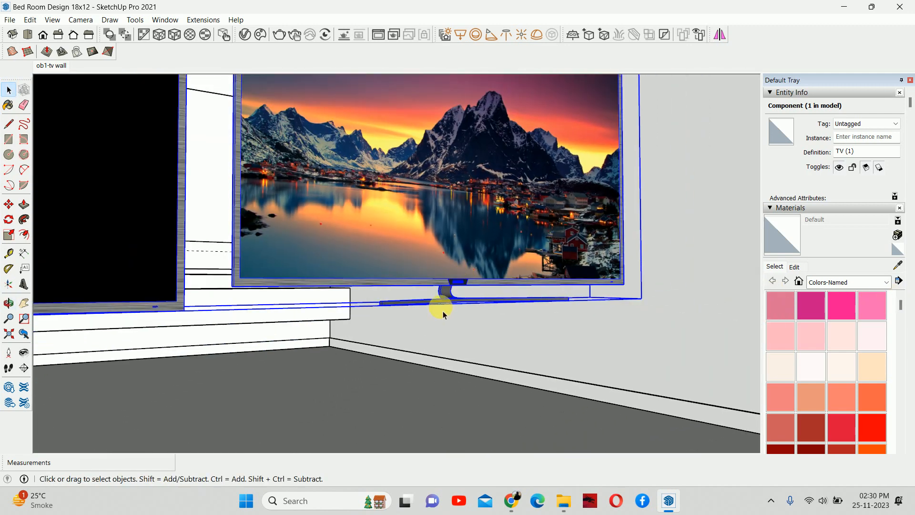
pyautogui.scroll(-3, 439, 306)
pyautogui.moveTo(439, 307)
pyautogui.mouseDown(button='middle')
pyautogui.moveTo(419, 319)
pyautogui.moveTo(360, 324)
pyautogui.mouseUp(button='middle')
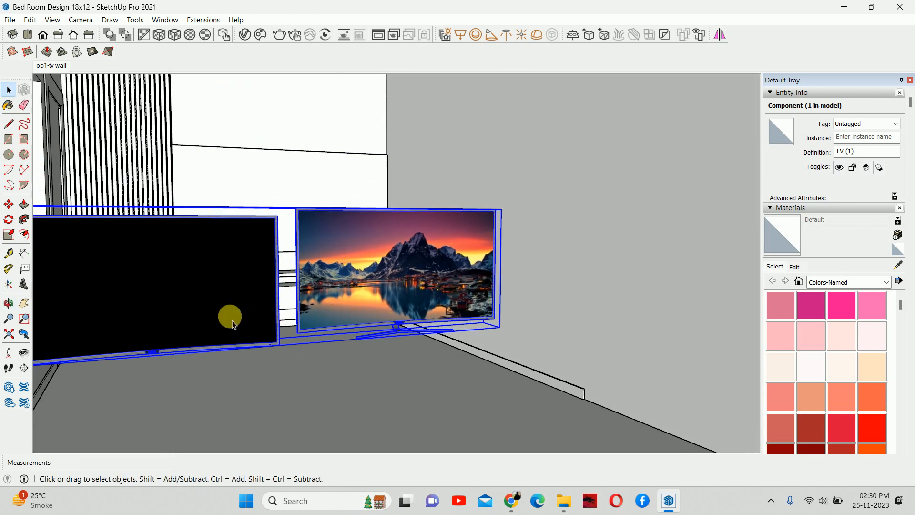
pyautogui.scroll(-2, 233, 324)
pyautogui.moveTo(321, 296); pyautogui.dragTo(264, 352, button='middle')
pyautogui.scroll(3, 349, 300)
pyautogui.scroll(3, 229, 215)
pyautogui.moveTo(230, 222); pyautogui.dragTo(431, 214, button='middle')
pyautogui.scroll(-2, 594, 241)
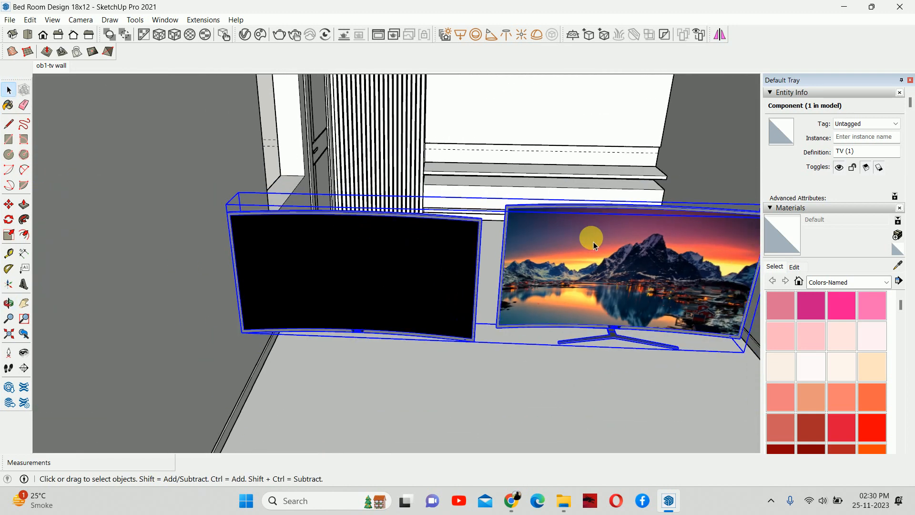
# Open the TV component for editing and delete the landscape-image TV with its stand, keeping only the black wall-mounted screen.
pyautogui.doubleClick(600, 253)
pyautogui.click(607, 262)
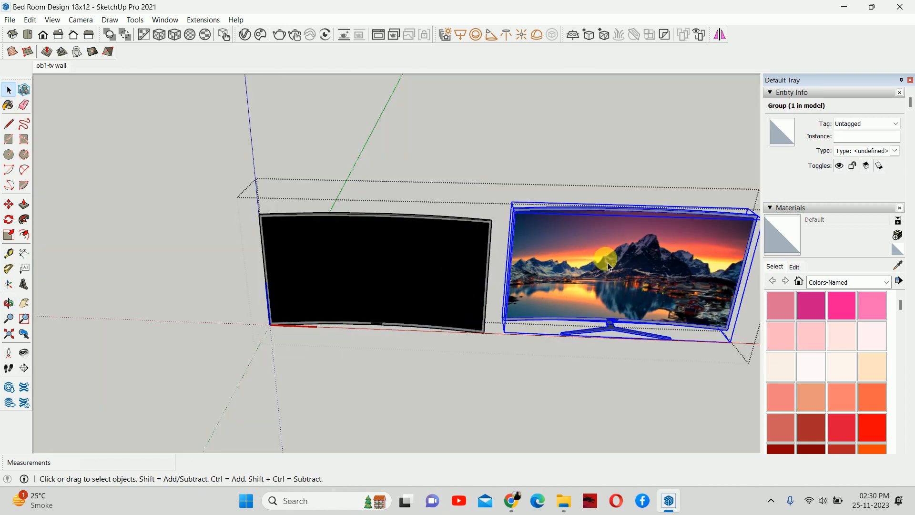
pyautogui.press('Delete')
pyautogui.press('Escape')
# Move the remaining TV onto the TV wall, snapping the middle of its top to the midpoint of the back panel's top edge.
pyautogui.moveTo(442, 262); pyautogui.dragTo(400, 336, button='middle')
pyautogui.click(355, 274)
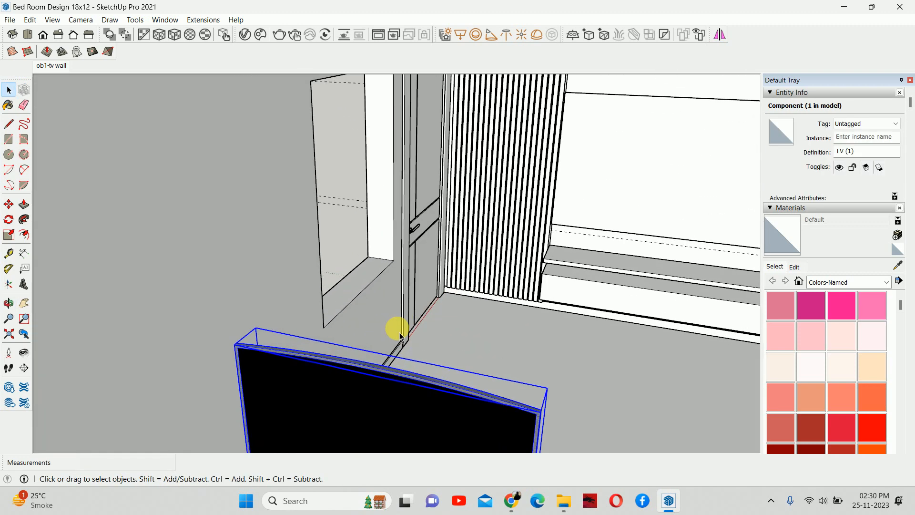
pyautogui.press('m')
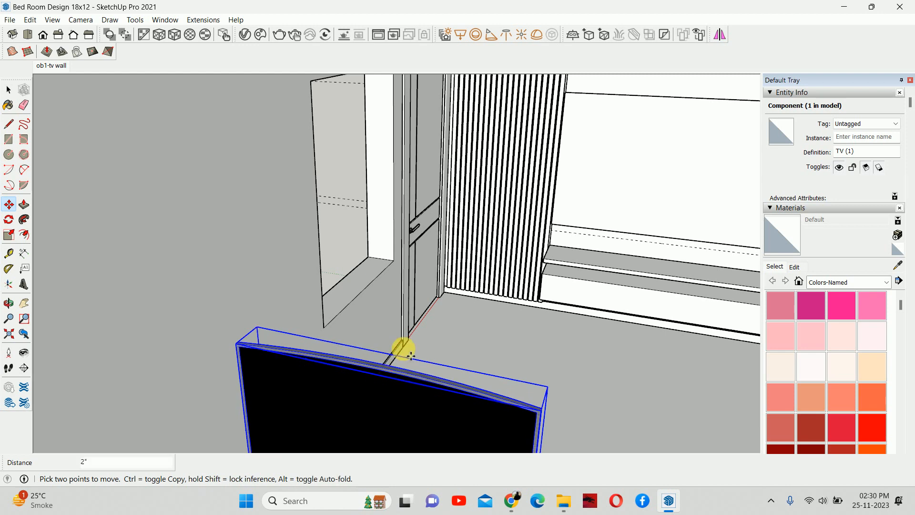
pyautogui.moveTo(402, 347); pyautogui.dragTo(604, 90, button='middle')
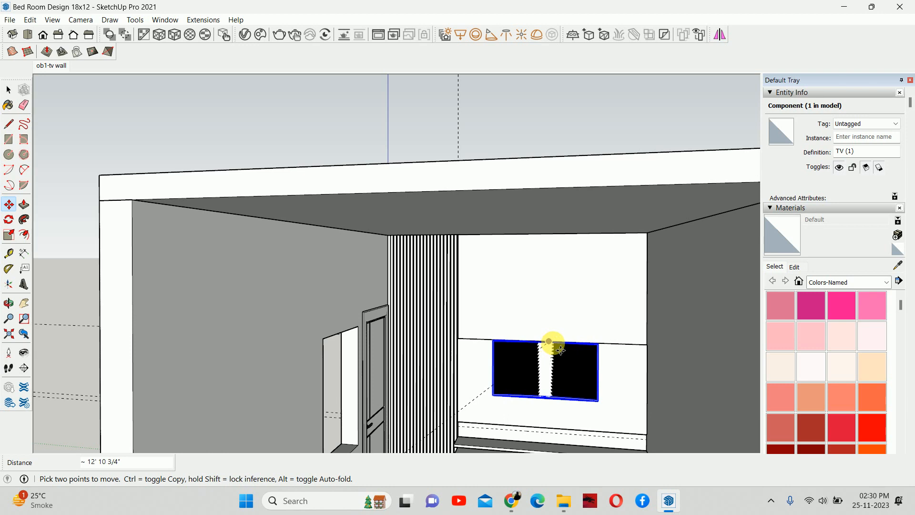
pyautogui.click(552, 344)
pyautogui.scroll(5, 537, 367)
pyautogui.press('space')
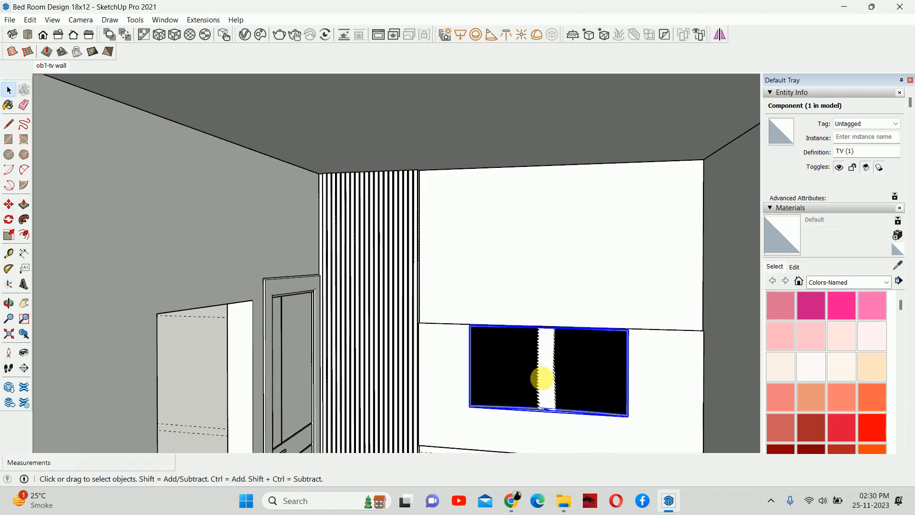
# Move the TV forward about 1 1/16" so the arc midpoint of its rear edge meets the back panel's front edge.
pyautogui.scroll(2, 591, 334)
pyautogui.moveTo(577, 343); pyautogui.dragTo(396, 359, button='middle')
pyautogui.scroll(2, 565, 345)
pyautogui.scroll(3, 479, 323)
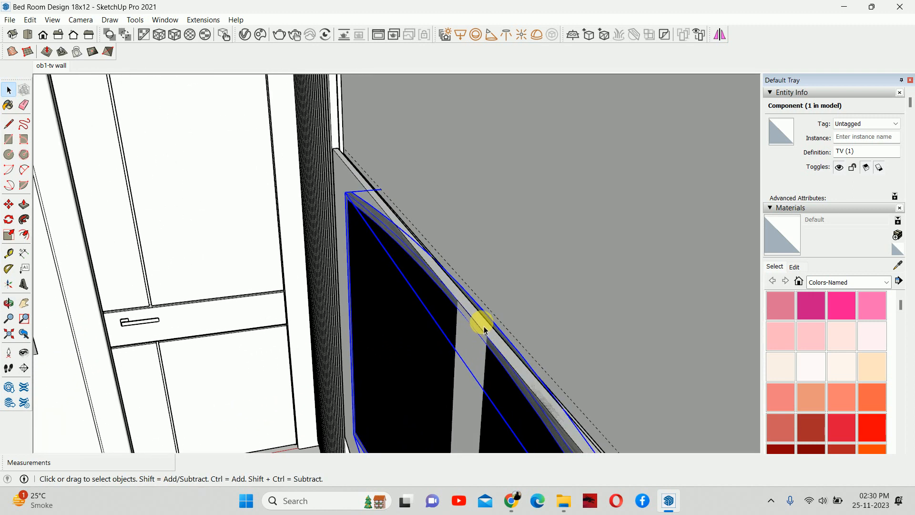
pyautogui.press('m')
pyautogui.scroll(1, 495, 316)
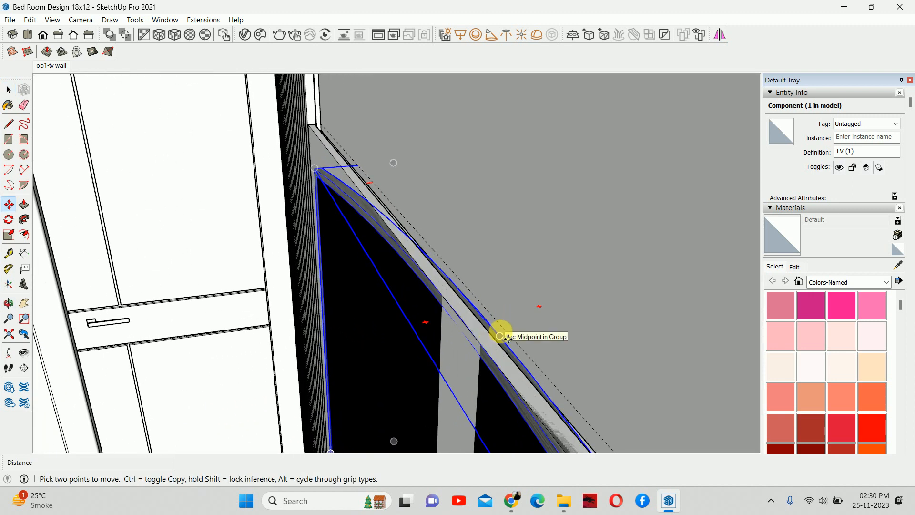
pyautogui.moveTo(500, 336); pyautogui.dragTo(490, 353)
pyautogui.click(484, 346)
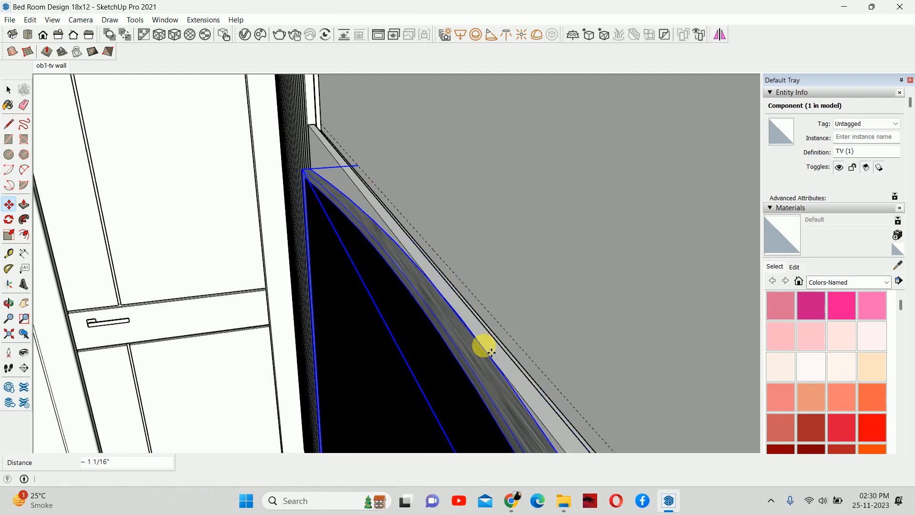
# Move the TV a further 1.5" along the red axis, away from the back panel.
pyautogui.scroll(2, 482, 342)
pyautogui.click(474, 335)
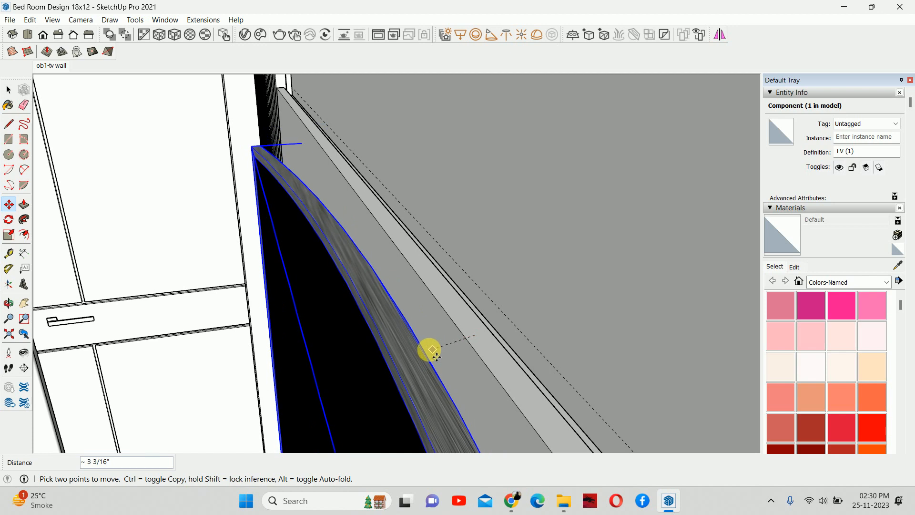
pyautogui.write('1.5')
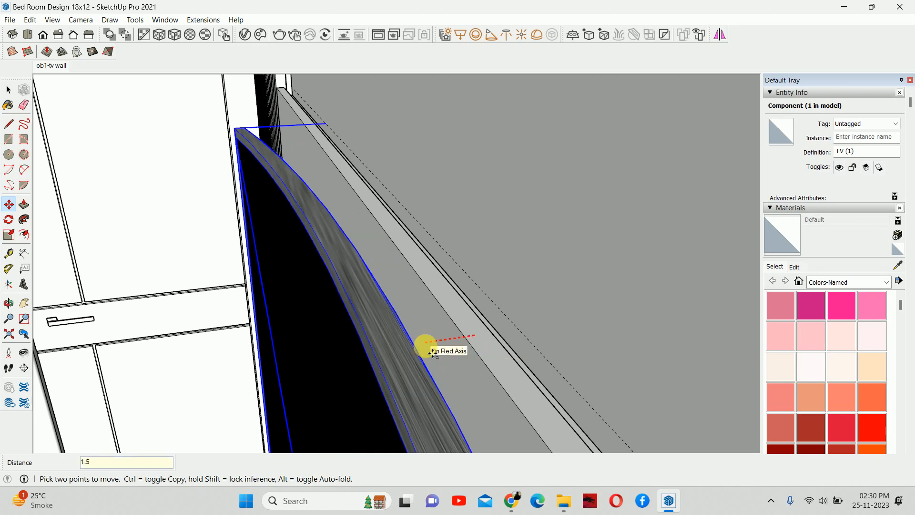
pyautogui.press('Return')
pyautogui.moveTo(455, 334); pyautogui.dragTo(631, 224, button='middle')
pyautogui.press('space')
# Measure the back panel's height from its top edge to its bottom edge.
pyautogui.scroll(-2, 586, 231)
pyautogui.scroll(-2, 585, 285)
pyautogui.moveTo(585, 285); pyautogui.dragTo(547, 247, button='middle')
pyautogui.scroll(-1, 679, 266)
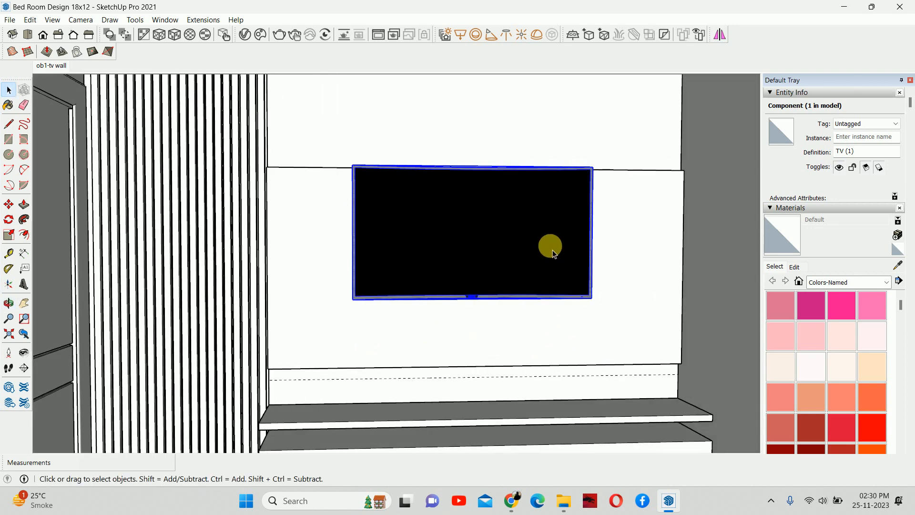
pyautogui.press('t')
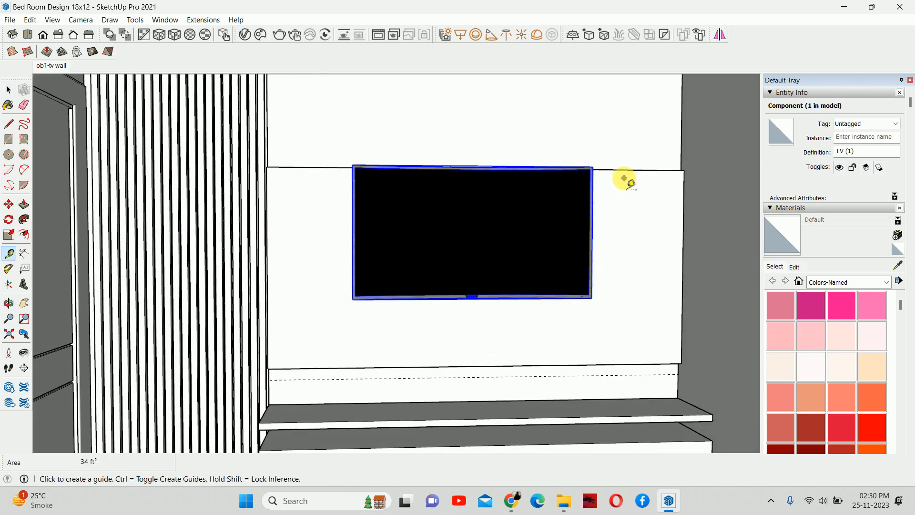
pyautogui.click(622, 170)
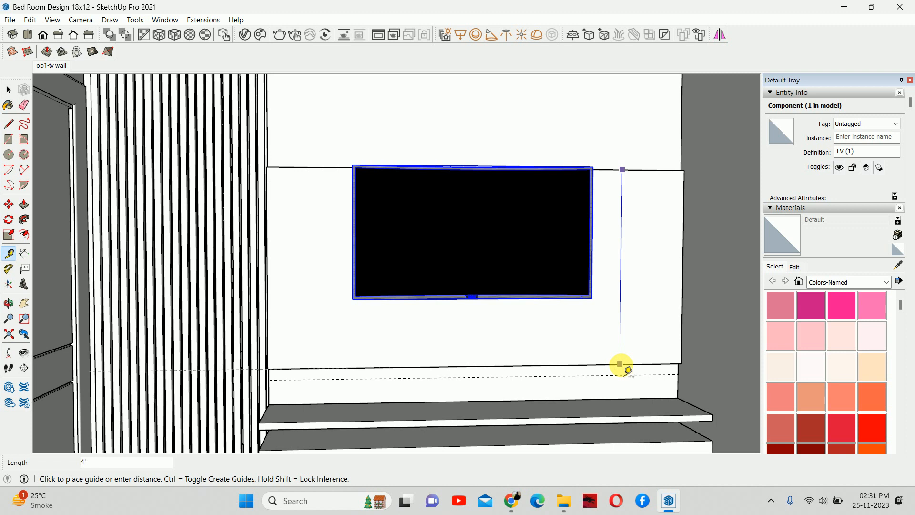
pyautogui.press('space')
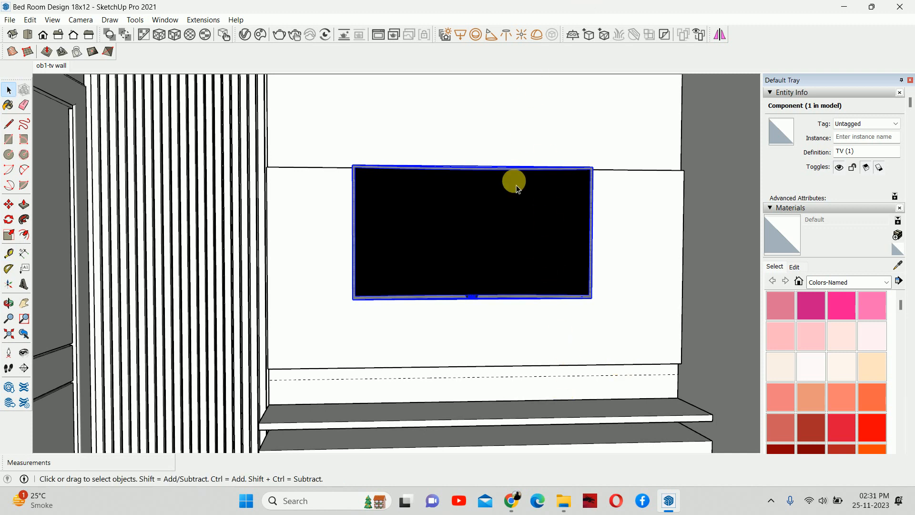
# Lower the TV 8" straight down on the back panel.
pyautogui.press('m')
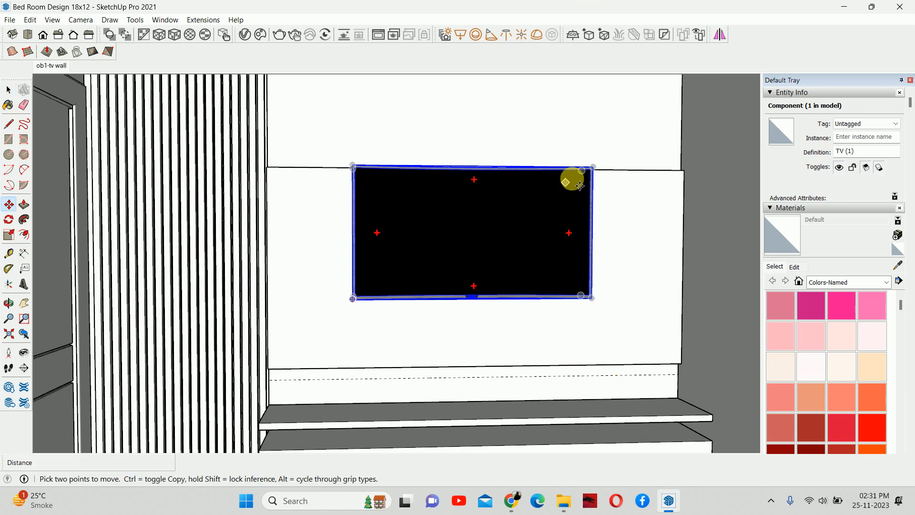
pyautogui.click(631, 201)
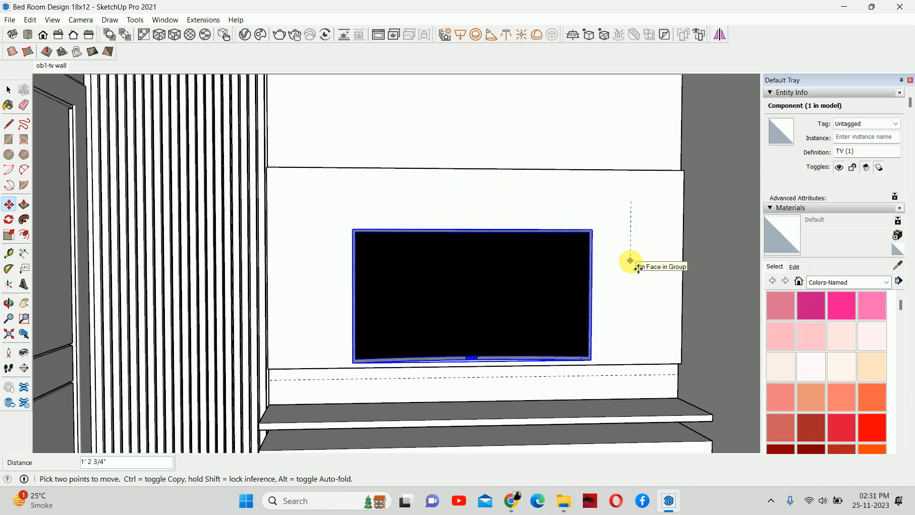
pyautogui.write('8')
pyautogui.press('Return')
pyautogui.press('space')
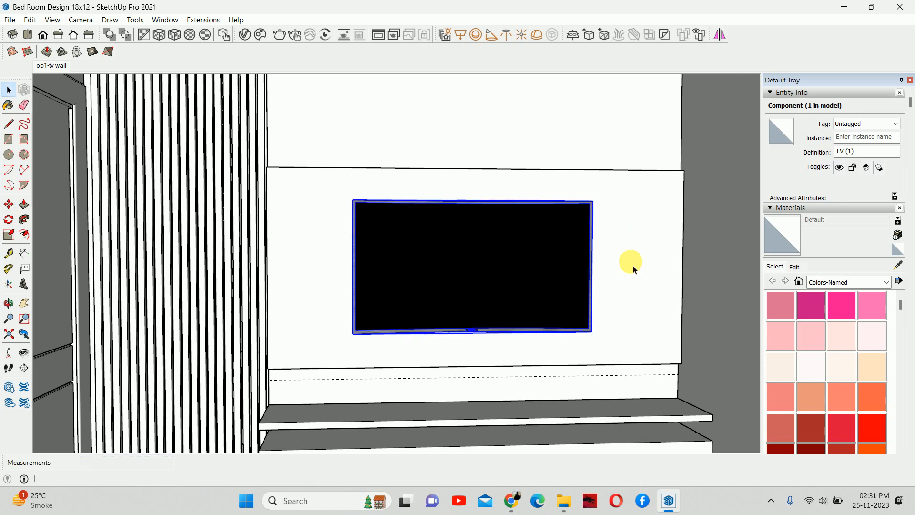
# Deselect the TV and check its placement above the shelf and drawer unit from inside the room.
pyautogui.moveTo(619, 263); pyautogui.dragTo(430, 210, button='middle')
pyautogui.scroll(-5, 413, 211)
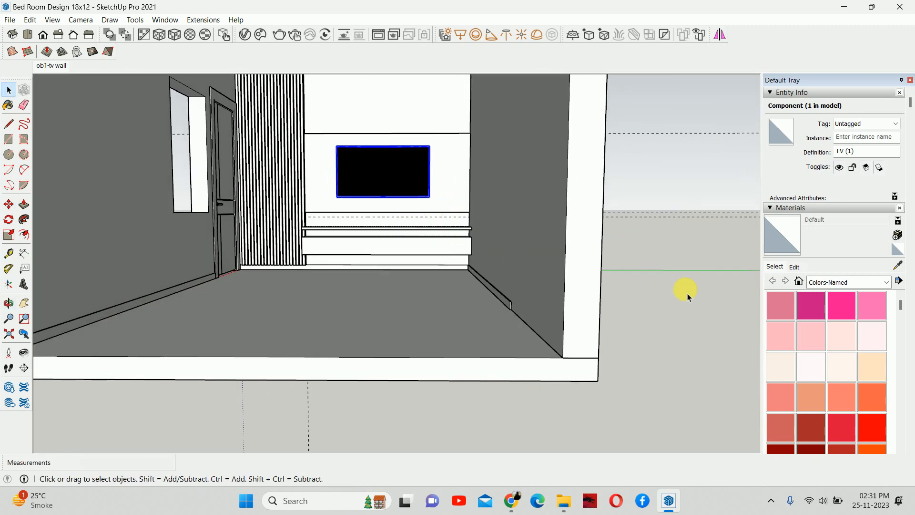
pyautogui.click(687, 293)
pyautogui.scroll(2, 292, 198)
pyautogui.keyDown('shift'); pyautogui.moveTo(345, 229); pyautogui.dragTo(400, 256, button='middle'); pyautogui.keyUp('shift')
pyautogui.scroll(3, 481, 251)
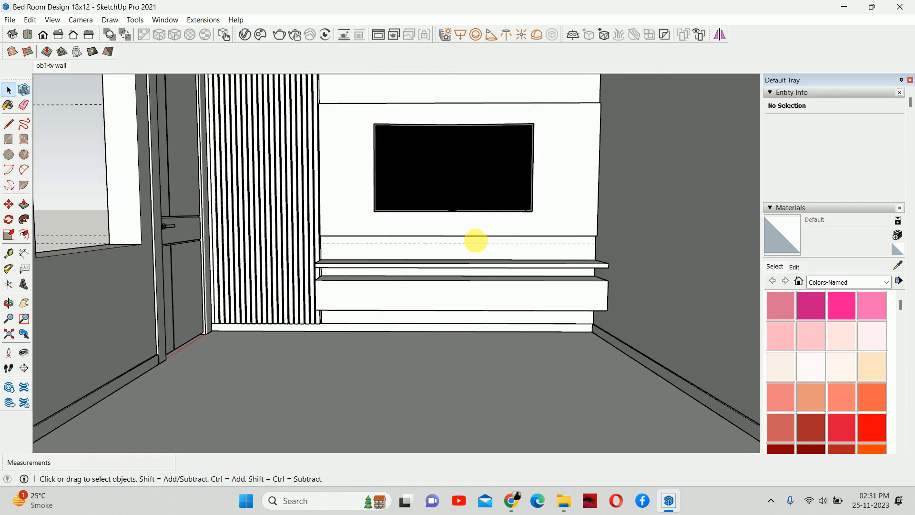
pyautogui.moveTo(473, 241); pyautogui.dragTo(454, 284, button='middle')
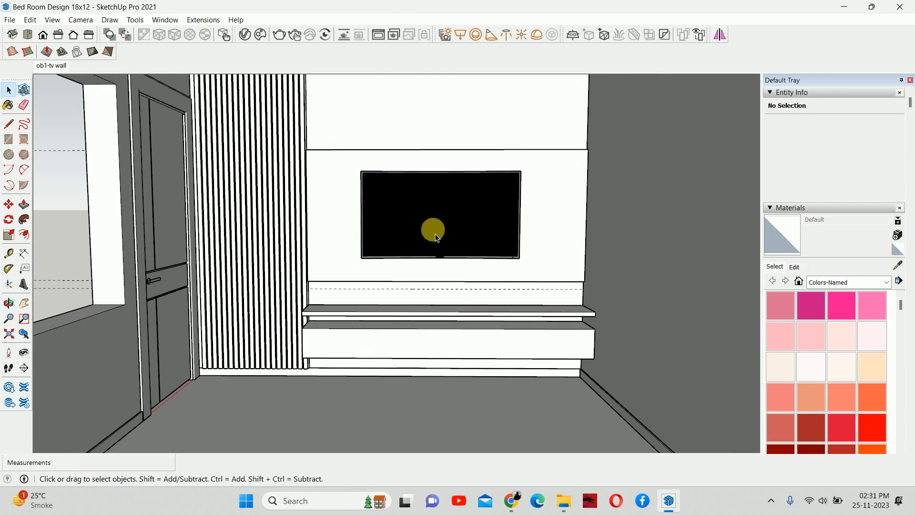
pyautogui.scroll(2, 438, 282)
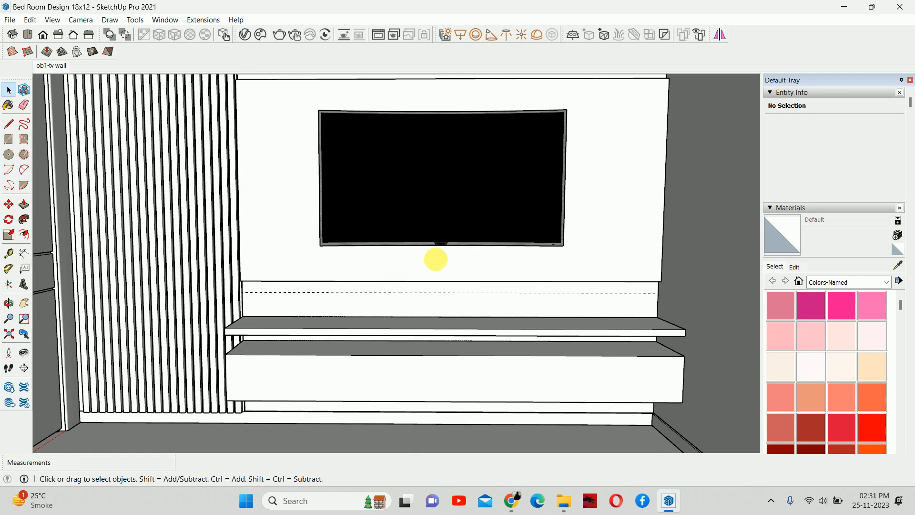
pyautogui.moveTo(436, 259); pyautogui.dragTo(410, 305, button='middle')
# Switch the camera to parallel projection and face the TV wall straight on.
pyautogui.click(80, 20)
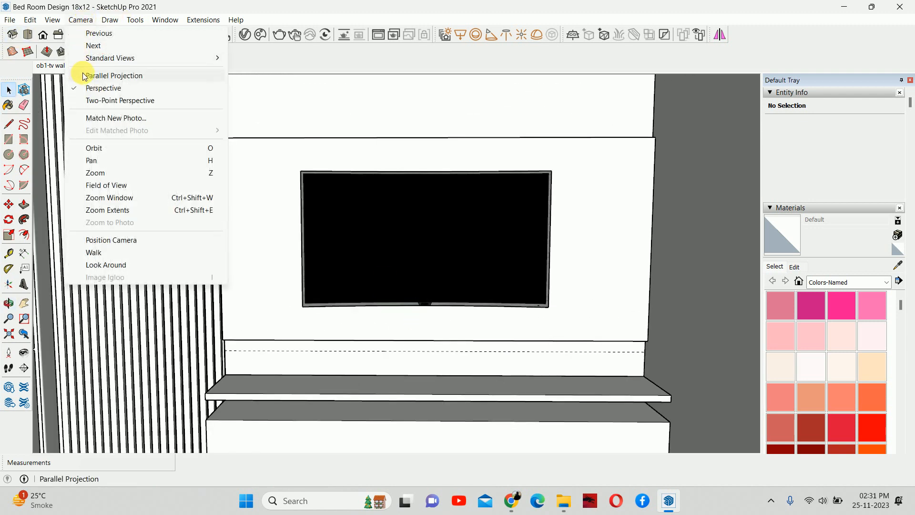
pyautogui.click(84, 76)
pyautogui.moveTo(548, 215); pyautogui.dragTo(580, 297, button='middle')
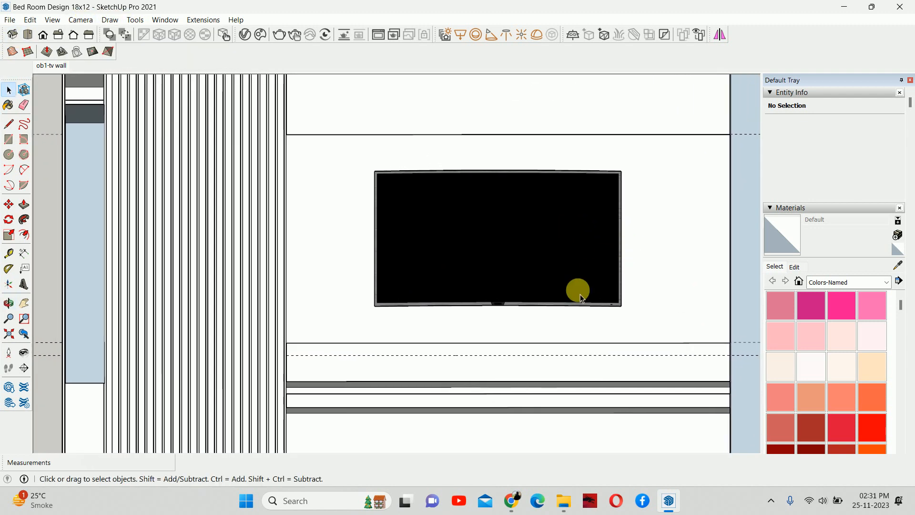
# Place a guide 8" above the back panel's bottom edge and another below its top edge, level with the TV's top.
pyautogui.press('t')
pyautogui.click(666, 342)
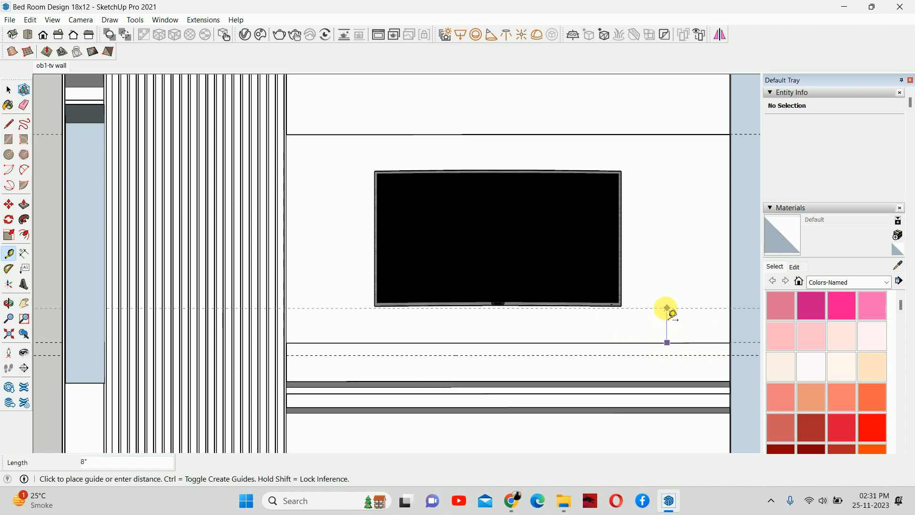
pyautogui.click(667, 309)
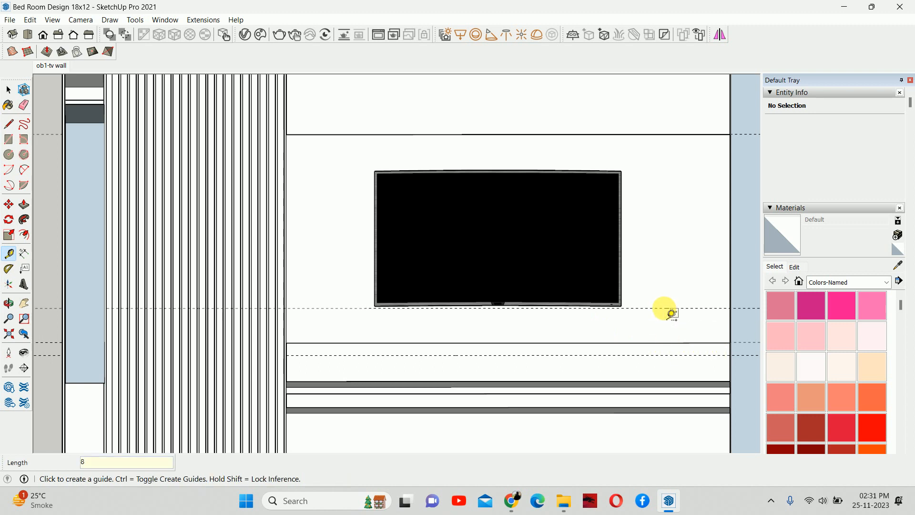
pyautogui.click(654, 134)
pyautogui.click(659, 174)
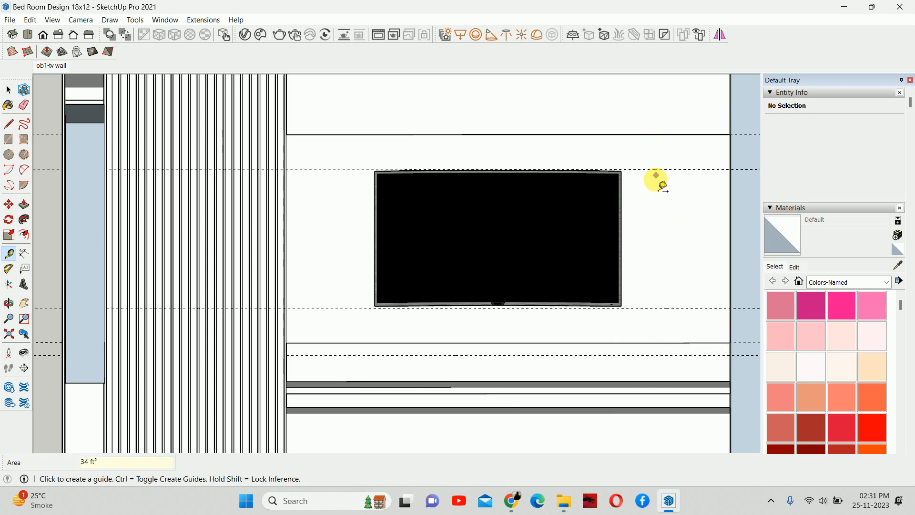
# Check the TV against both guides and return the camera to perspective view.
pyautogui.scroll(2, 571, 250)
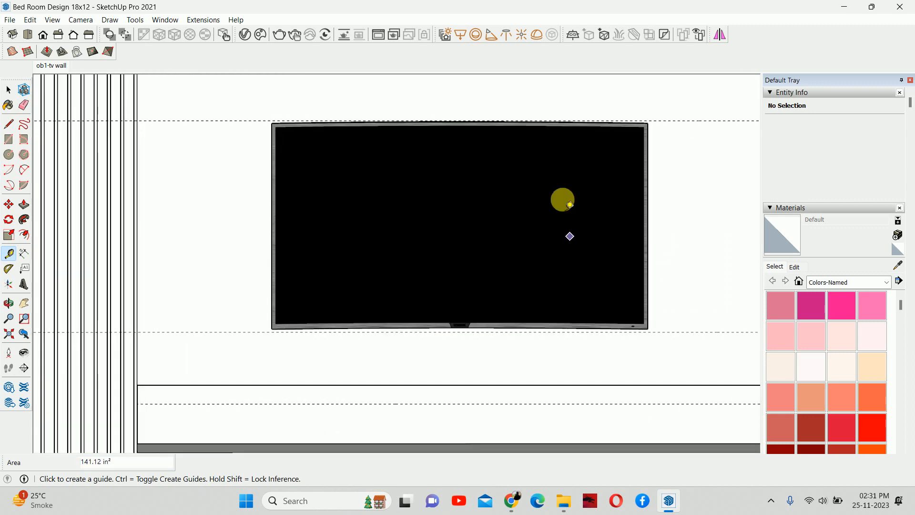
pyautogui.scroll(-4, 556, 233)
pyautogui.scroll(-1, 526, 264)
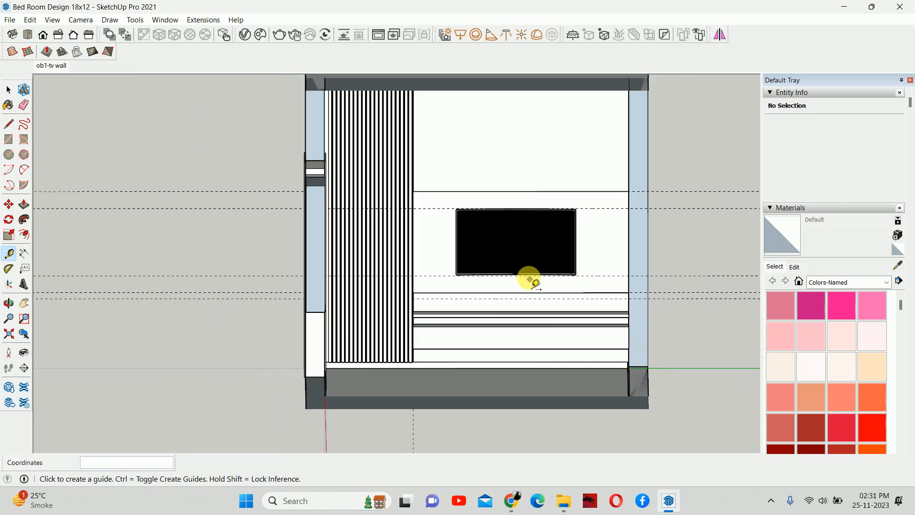
pyautogui.click(77, 27)
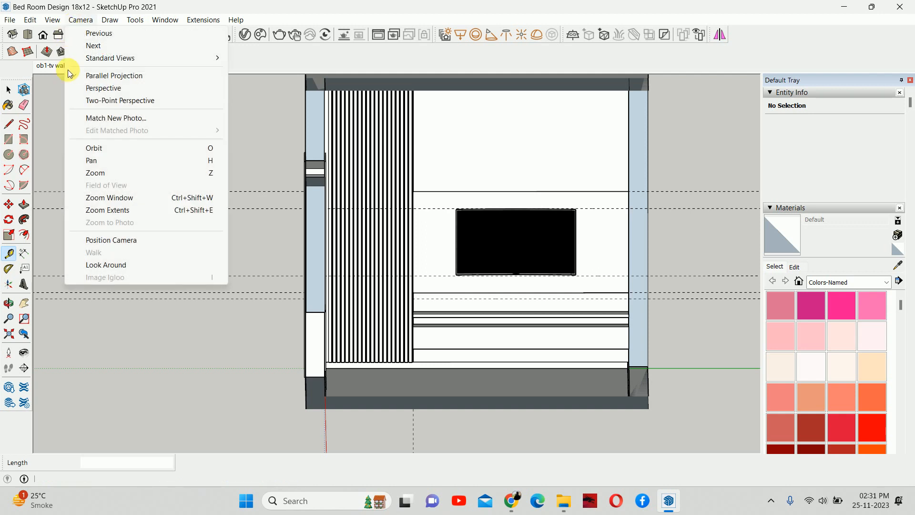
pyautogui.click(92, 86)
pyautogui.scroll(-5, 391, 221)
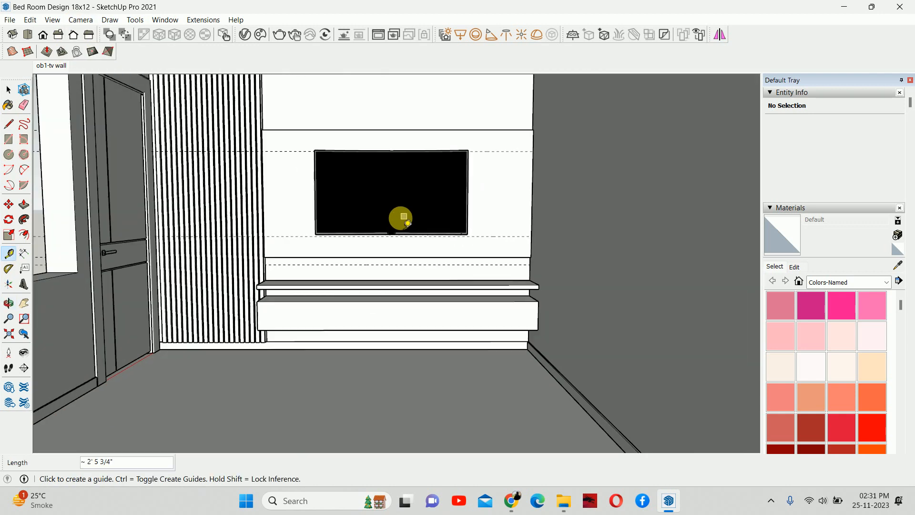
# Open the back panel behind the TV for editing and move its top face down 6", closing the panel again.
pyautogui.press('space')
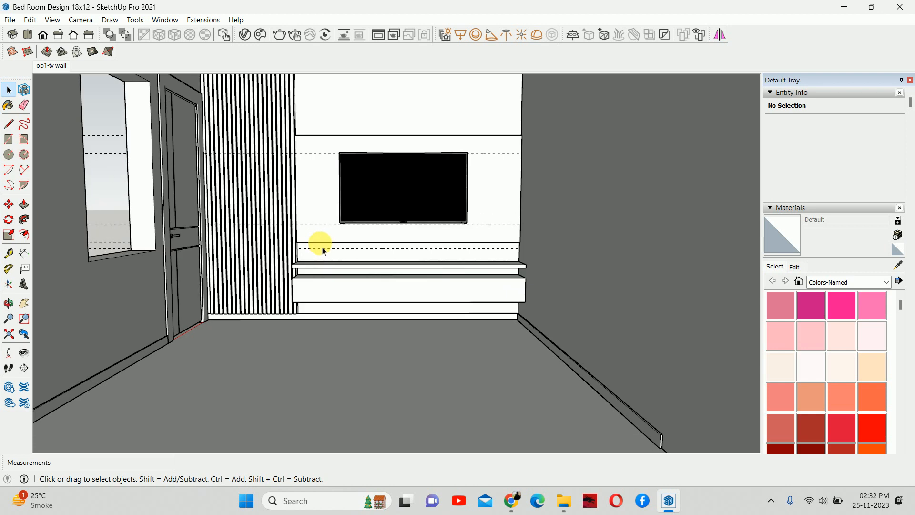
pyautogui.scroll(5, 332, 248)
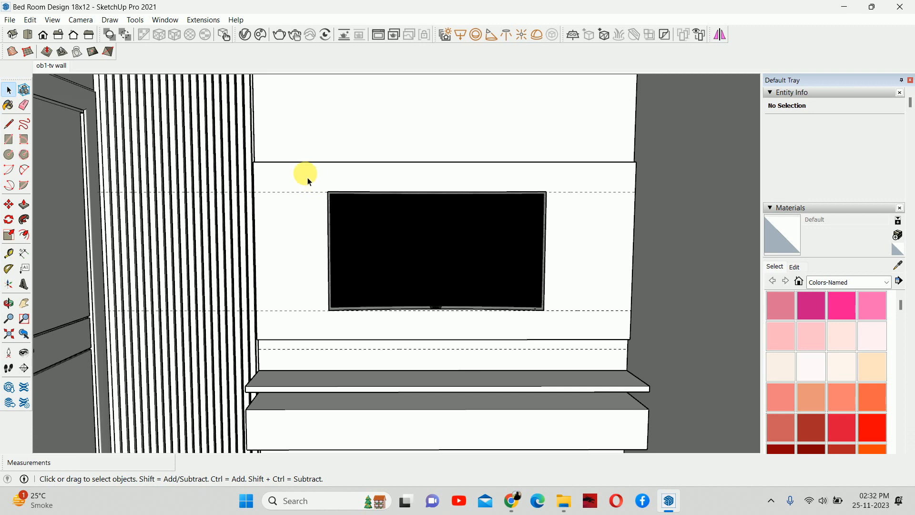
pyautogui.doubleClick(308, 179)
pyautogui.scroll(-1, 305, 191)
pyautogui.moveTo(334, 216); pyautogui.dragTo(361, 214, button='middle')
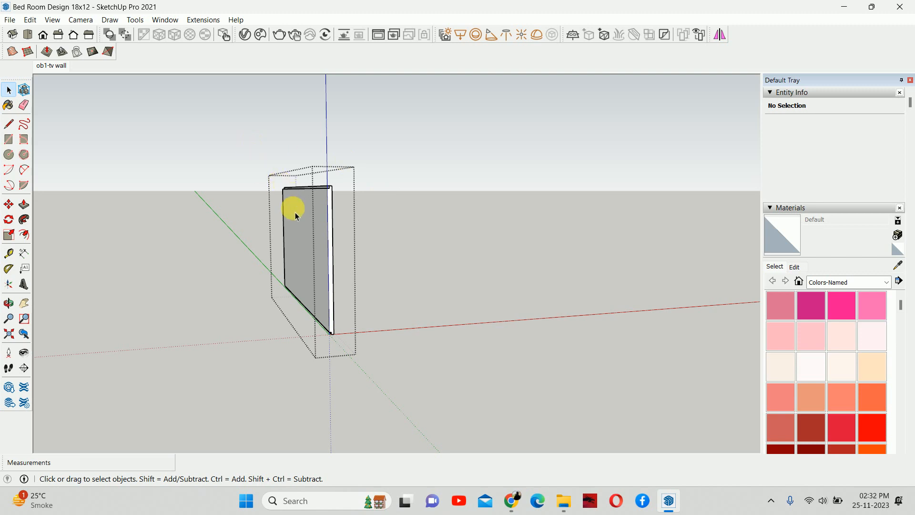
pyautogui.moveTo(292, 206); pyautogui.dragTo(280, 224, button='middle')
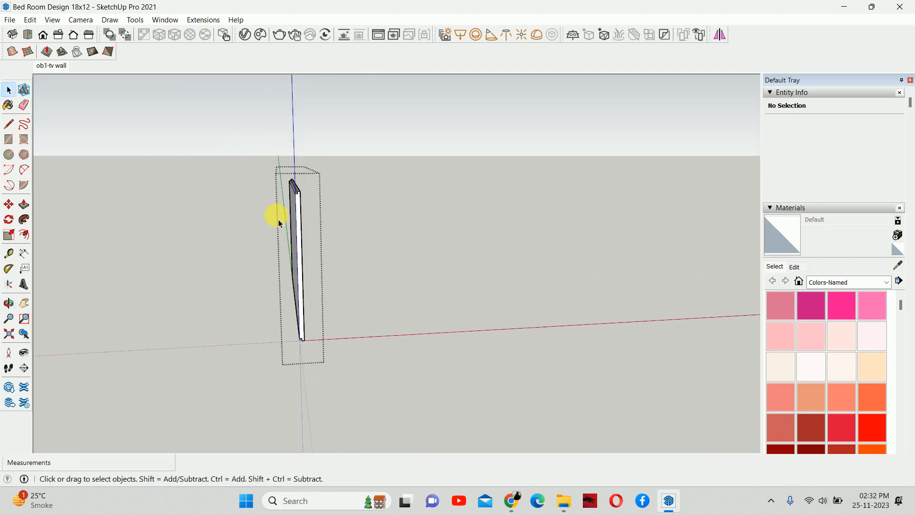
pyautogui.moveTo(226, 127); pyautogui.dragTo(465, 225)
pyautogui.moveTo(382, 220); pyautogui.dragTo(250, 190, button='middle')
pyautogui.press('m')
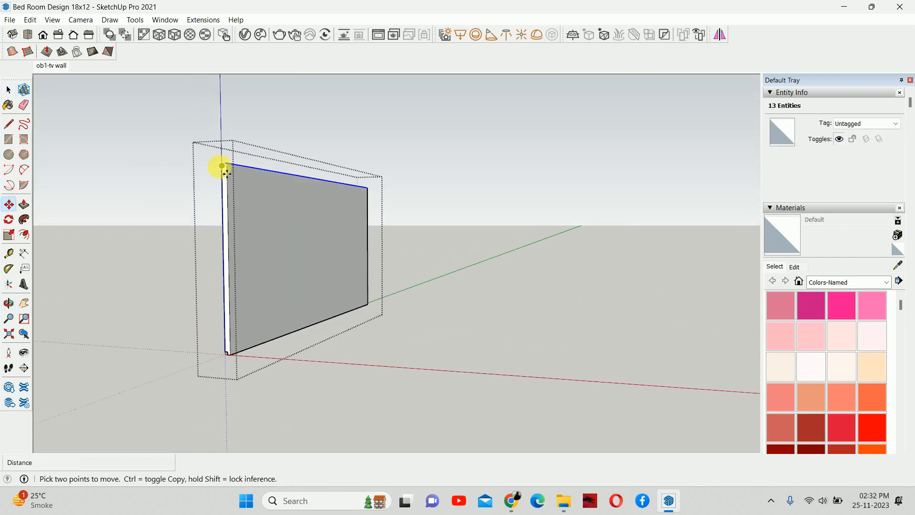
pyautogui.click(227, 164)
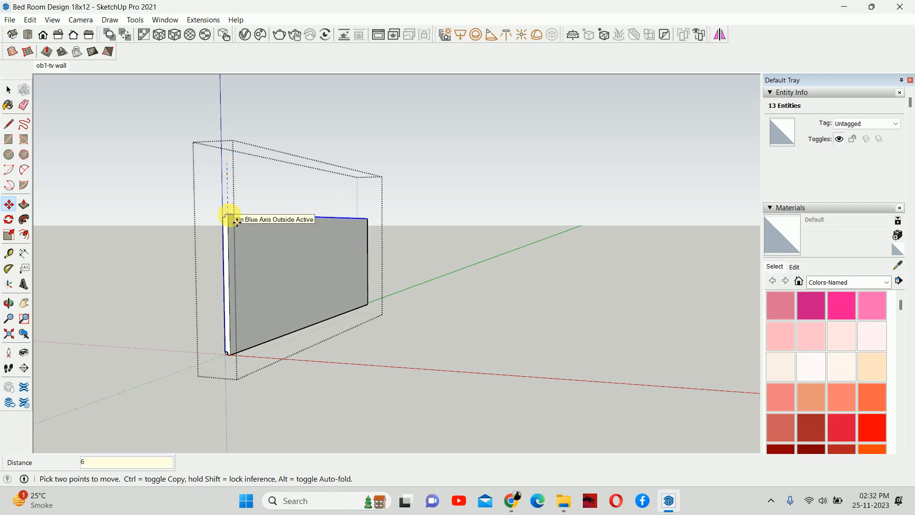
pyautogui.press('Return')
pyautogui.press('space')
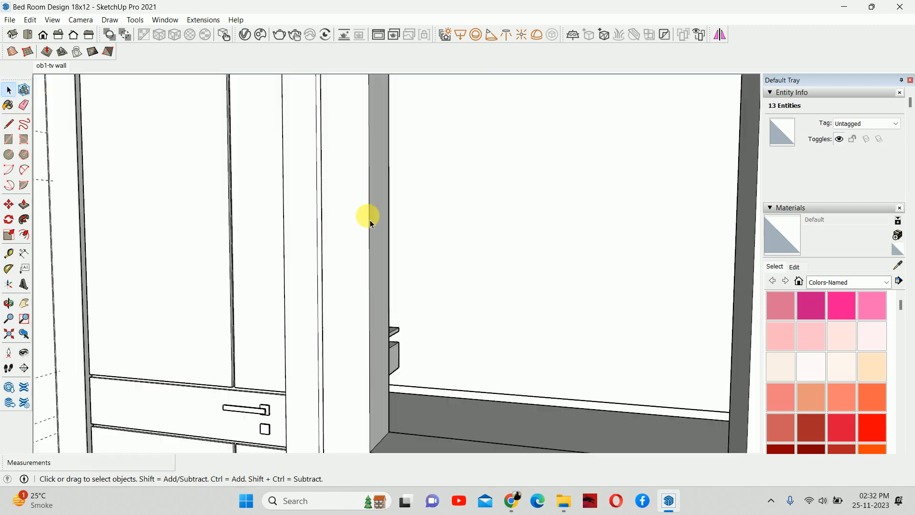
pyautogui.click(369, 220)
# Move the TV straight down 3" on the back panel.
pyautogui.moveTo(370, 220); pyautogui.dragTo(211, 225, button='middle')
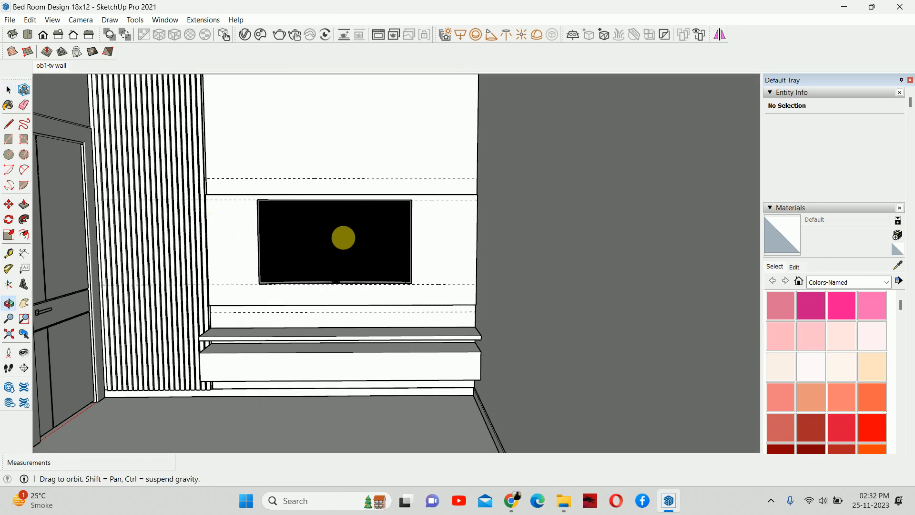
pyautogui.moveTo(343, 238); pyautogui.dragTo(408, 230, button='middle')
pyautogui.scroll(3, 391, 216)
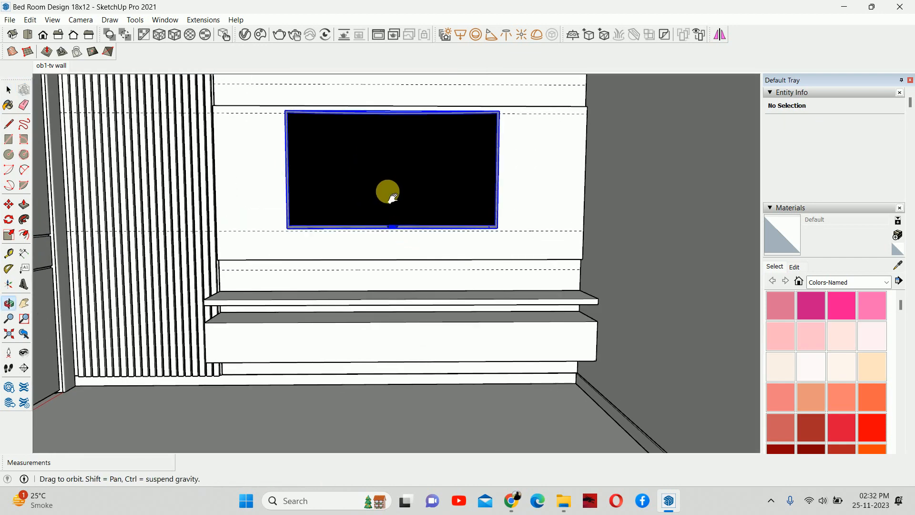
pyautogui.keyDown('shift'); pyautogui.moveTo(388, 191); pyautogui.dragTo(387, 198, button='middle'); pyautogui.keyUp('shift')
pyautogui.press('m')
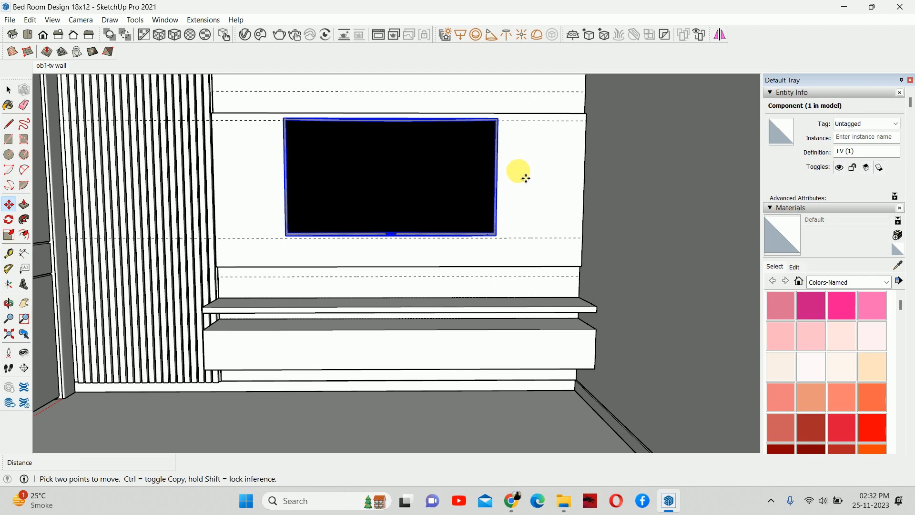
pyautogui.click(526, 178)
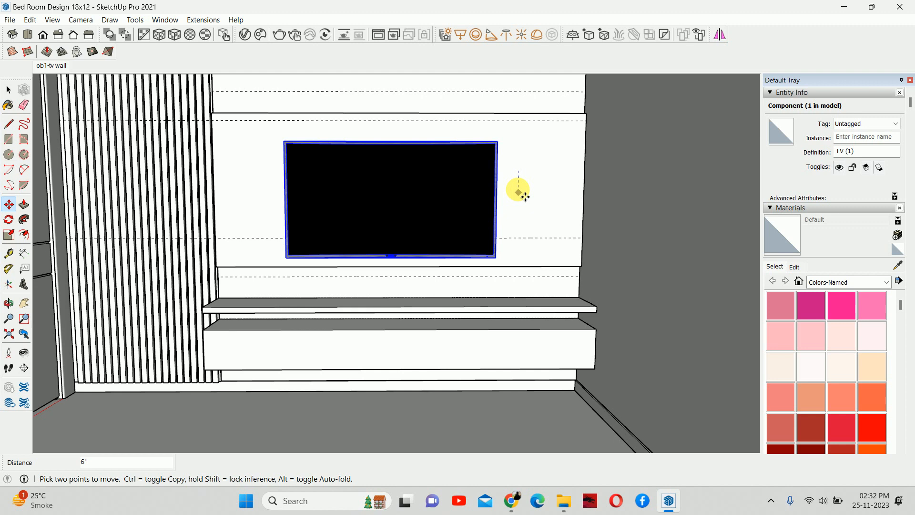
pyautogui.press('Return')
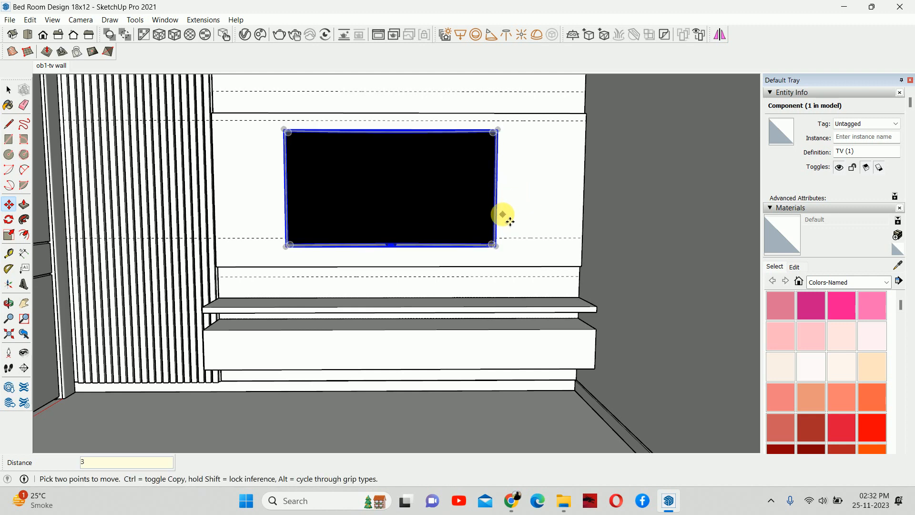
# Measure the height from the floor to the TV's bottom edge.
pyautogui.press('t')
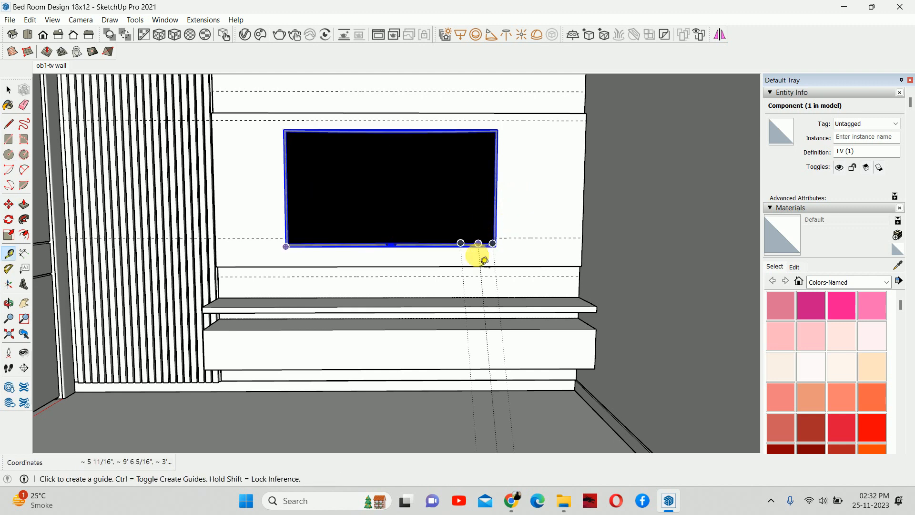
pyautogui.click(484, 247)
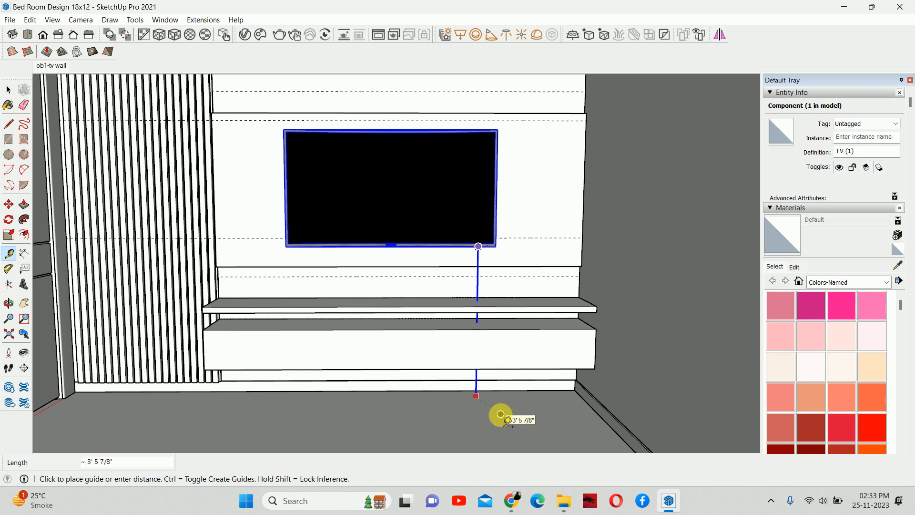
pyautogui.press('space')
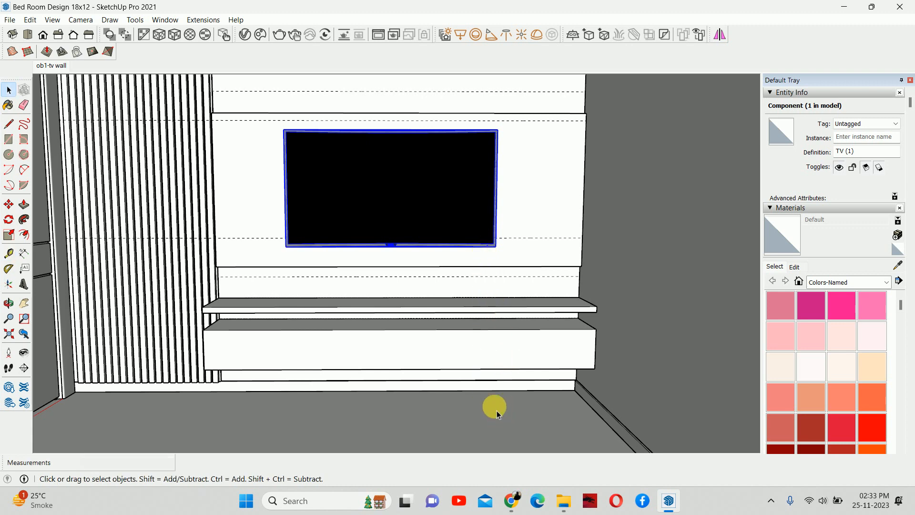
# Delete all construction guides from the model.
pyautogui.click(29, 19)
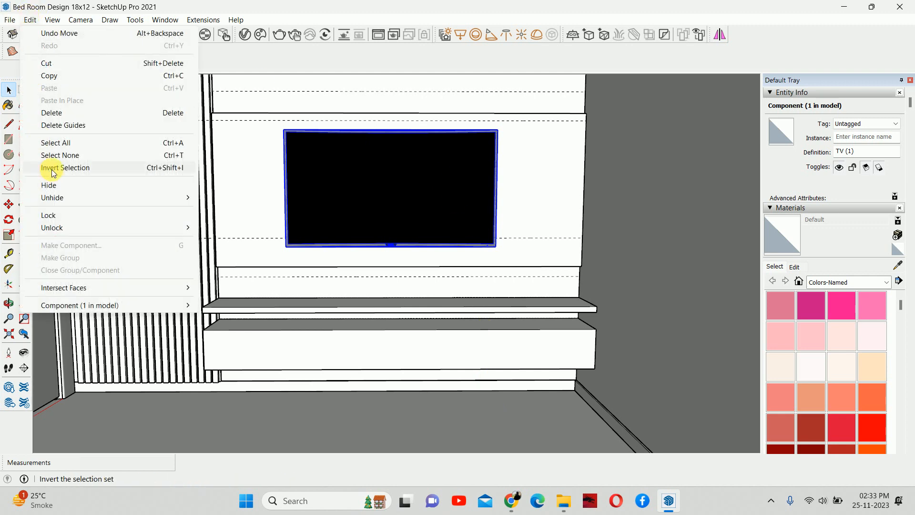
pyautogui.click(57, 123)
pyautogui.scroll(-3, 303, 205)
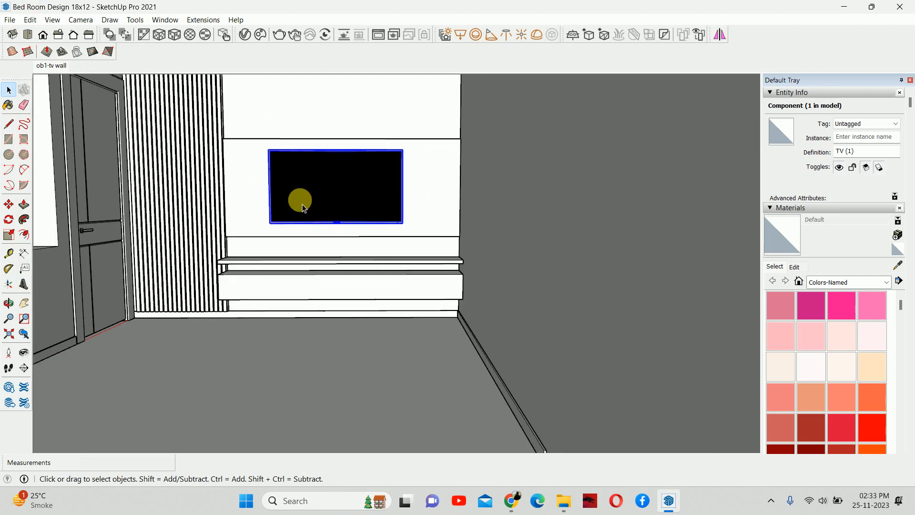
pyautogui.click(30, 20)
pyautogui.click(56, 125)
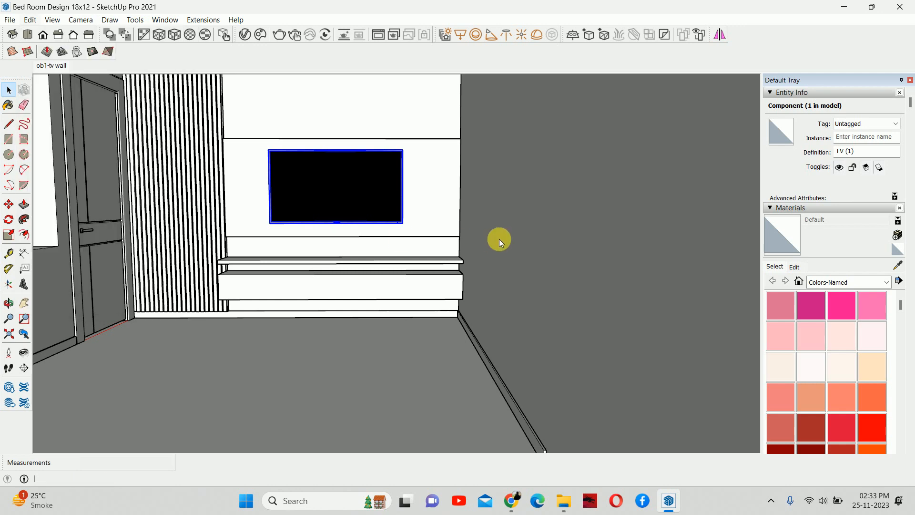
# Open the floating shelf for editing and copy its lower front edge 1.5" inward across the underside.
pyautogui.scroll(-5, 417, 219)
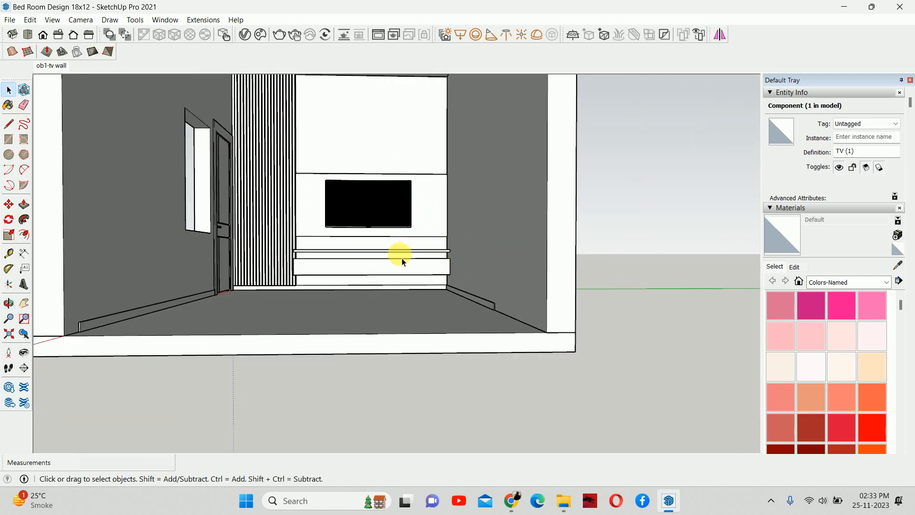
pyautogui.moveTo(400, 253); pyautogui.dragTo(375, 335, button='middle')
pyautogui.scroll(3, 370, 282)
pyautogui.scroll(3, 357, 342)
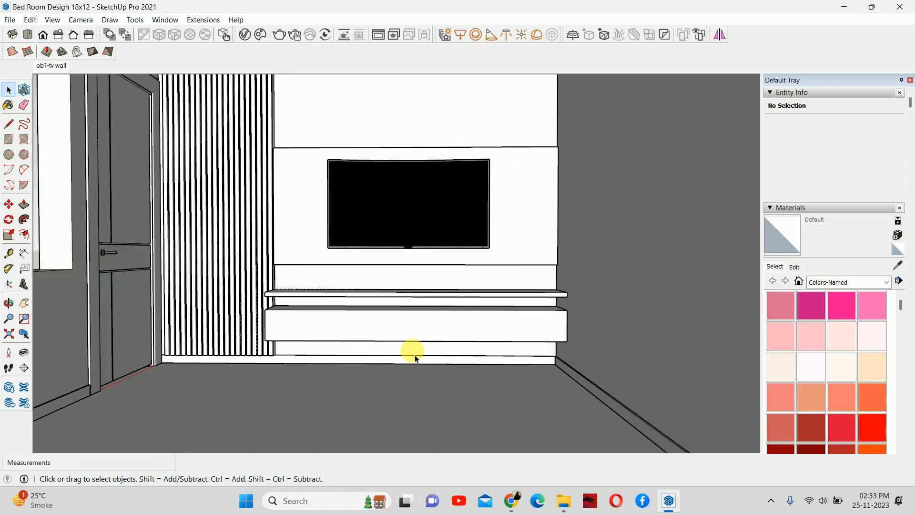
pyautogui.scroll(2, 318, 323)
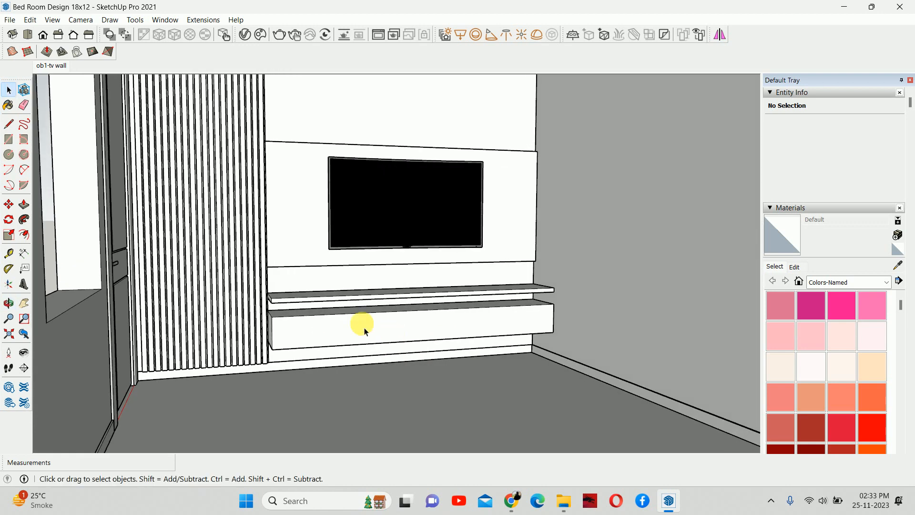
pyautogui.moveTo(359, 323); pyautogui.dragTo(332, 275, button='middle')
pyautogui.doubleClick(260, 287)
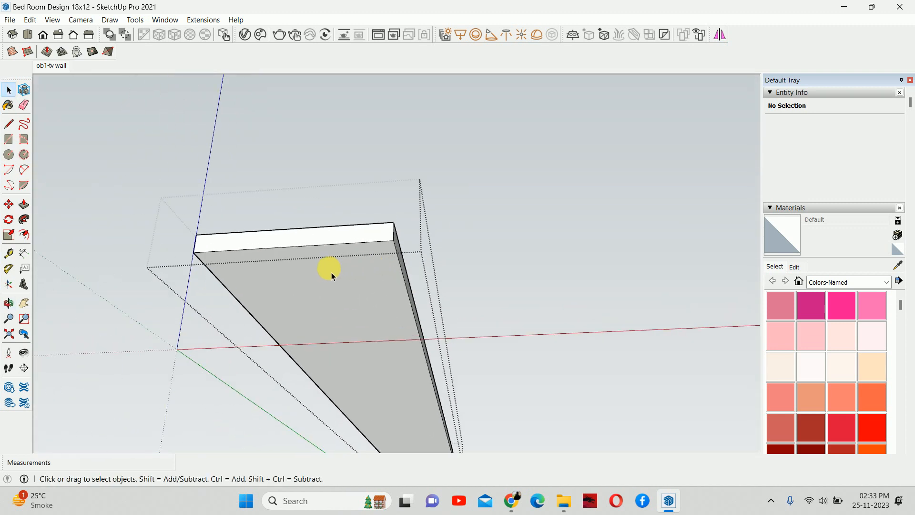
pyautogui.click(395, 255)
pyautogui.press('m')
pyautogui.click(394, 241)
pyautogui.press('ctrl')
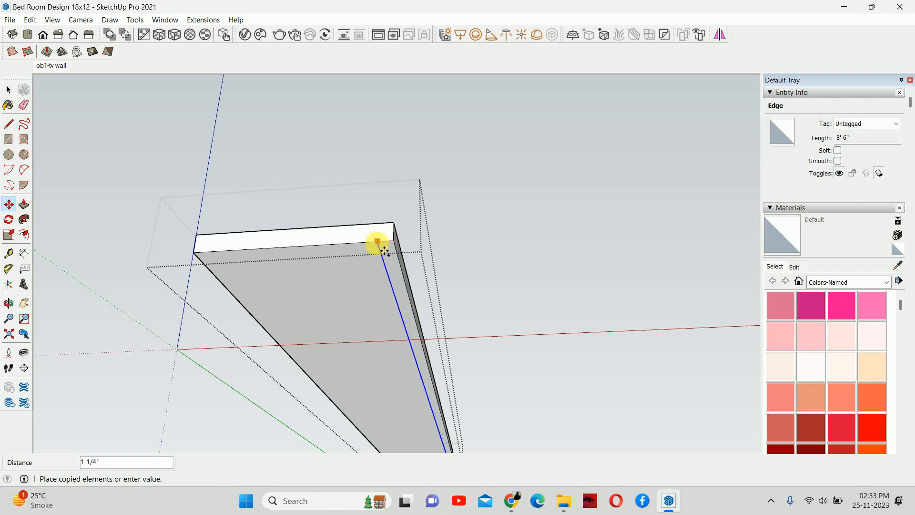
pyautogui.write('1.5')
pyautogui.press('Return')
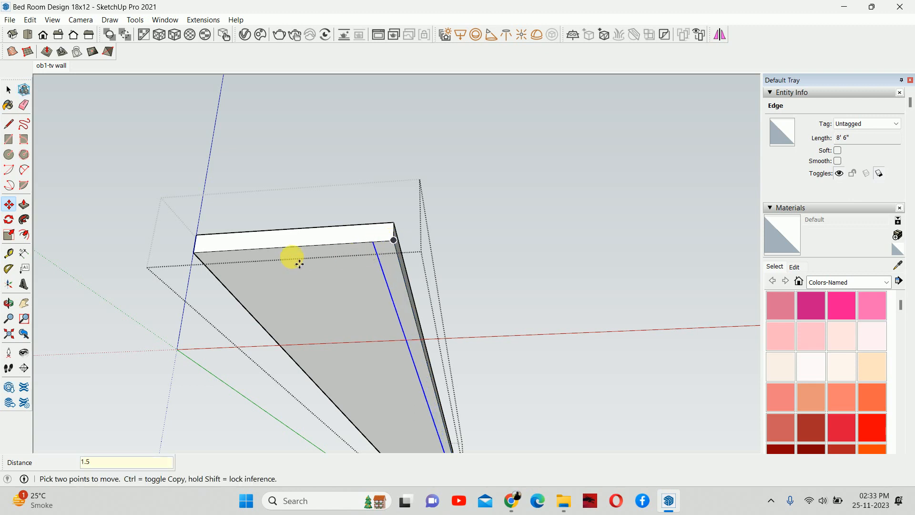
# Copy the shelf's lower back edge 0.75" inward across the underside.
pyautogui.press('space')
pyautogui.click(214, 278)
pyautogui.press('m')
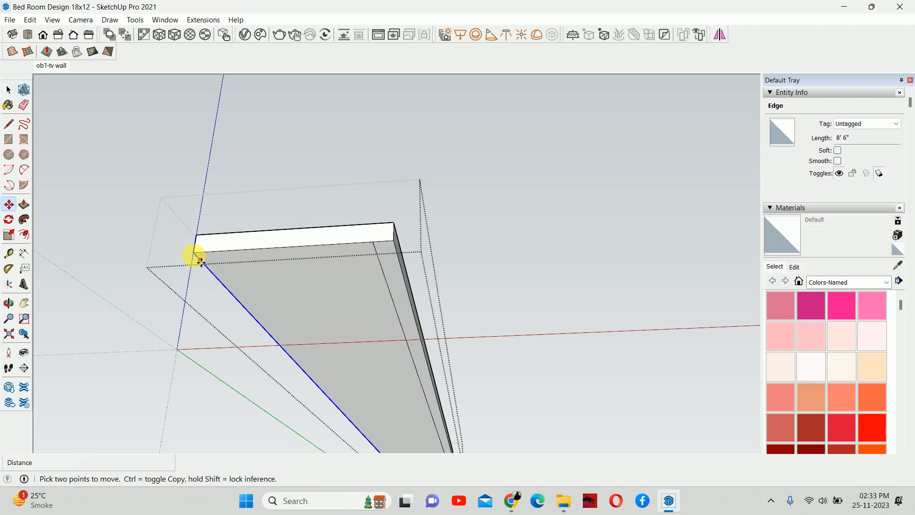
pyautogui.click(194, 253)
pyautogui.press('ctrl')
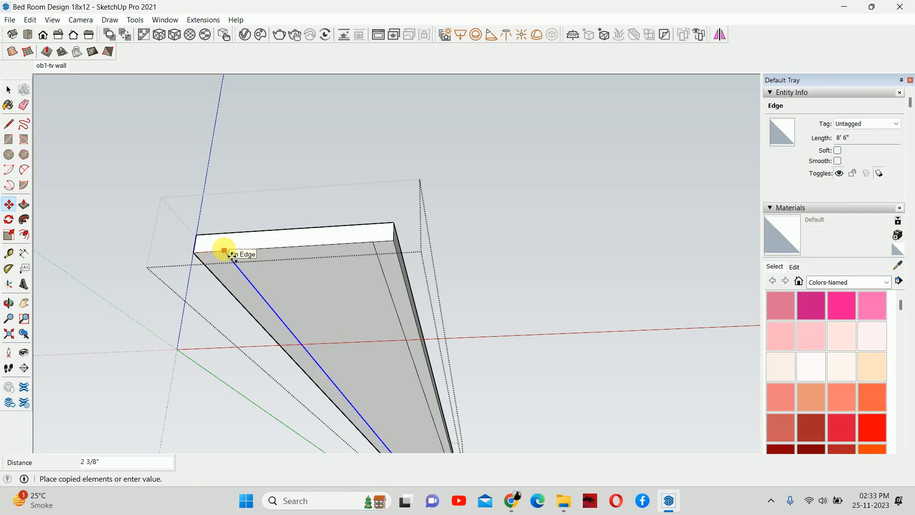
pyautogui.write('.75')
pyautogui.press('Return')
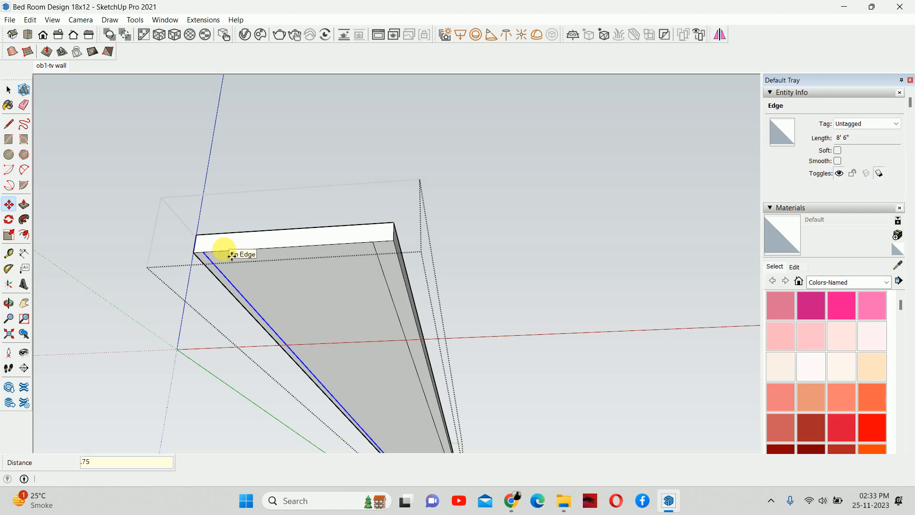
# Push the narrow back strip of the shelf's underside upward and recess the wide middle face by 1/2".
pyautogui.press('p')
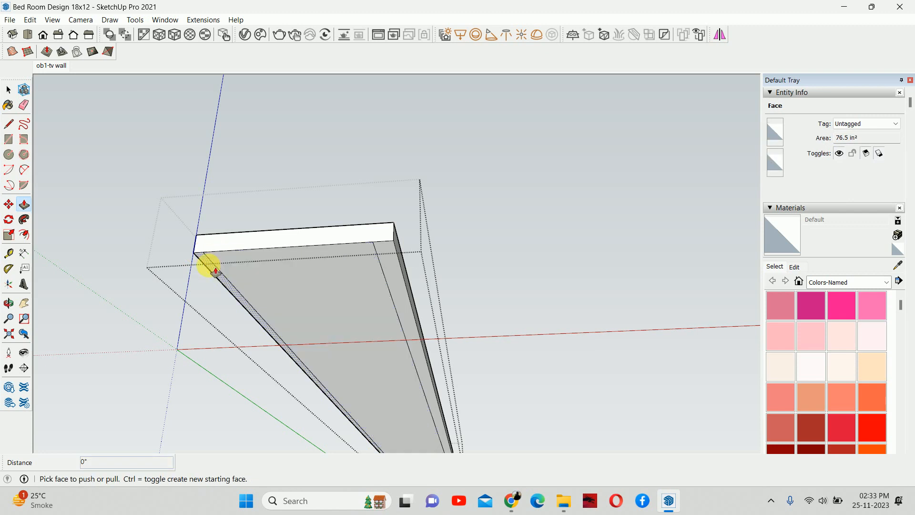
pyautogui.click(215, 271)
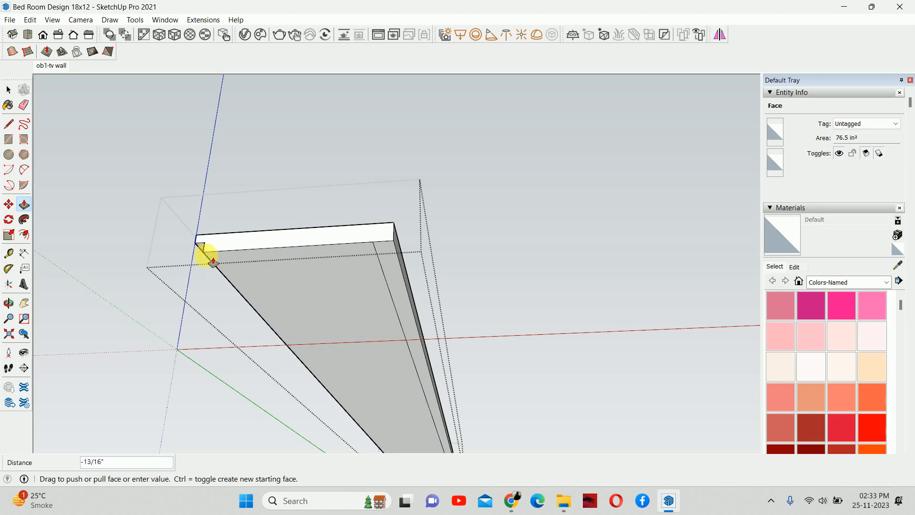
pyautogui.click(213, 262)
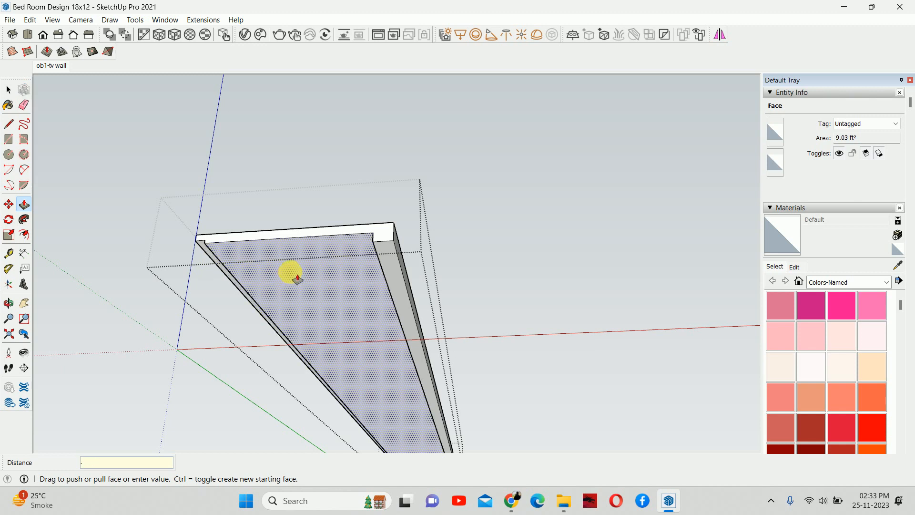
pyautogui.press('Return')
# Place a guide 0.25" below the top edge of the floating shelf's end face.
pyautogui.moveTo(343, 268); pyautogui.dragTo(406, 263, button='middle')
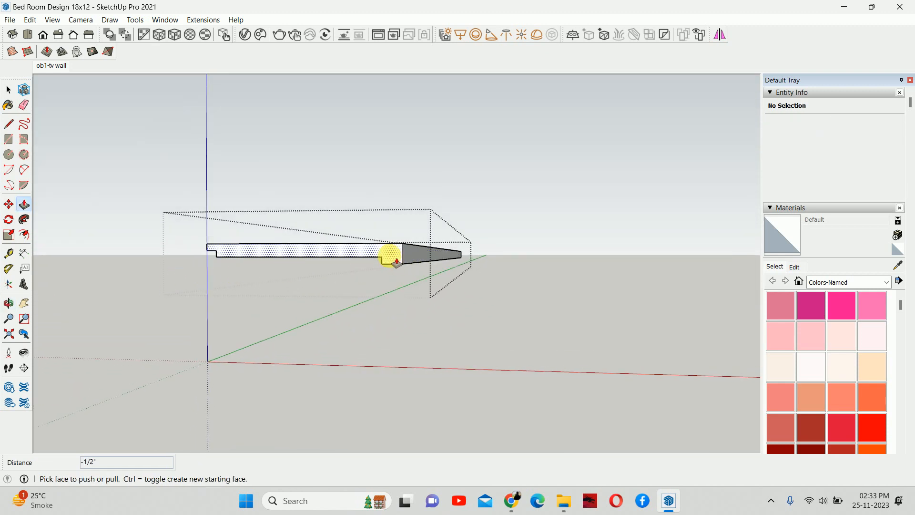
pyautogui.moveTo(388, 255); pyautogui.dragTo(445, 262, button='middle')
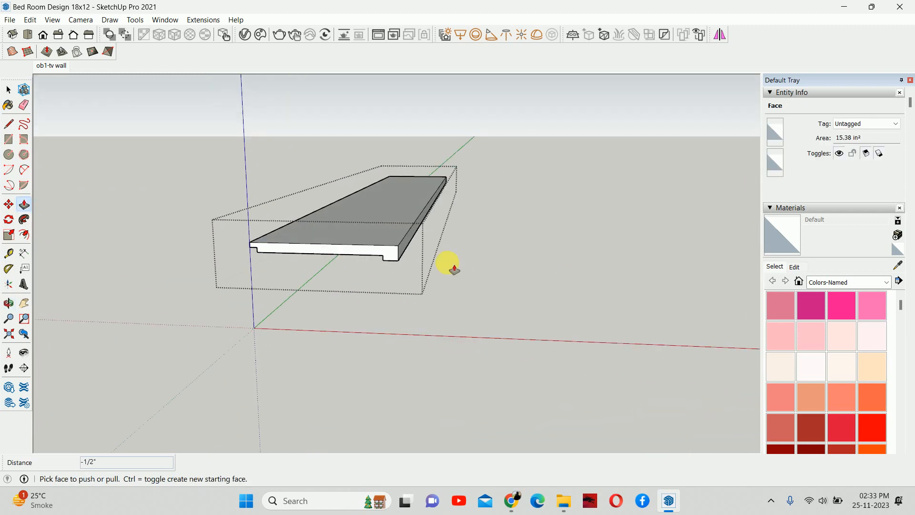
pyautogui.scroll(3, 414, 256)
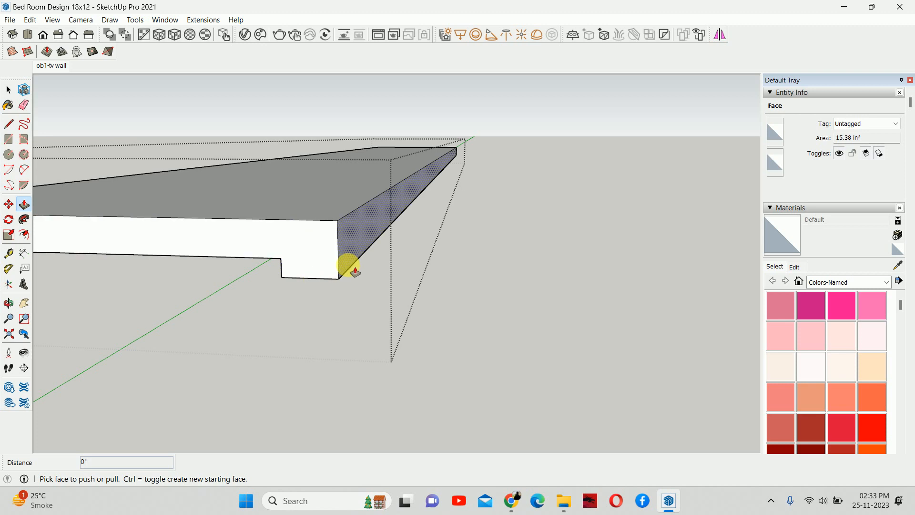
pyautogui.press('space')
pyautogui.scroll(3, 327, 229)
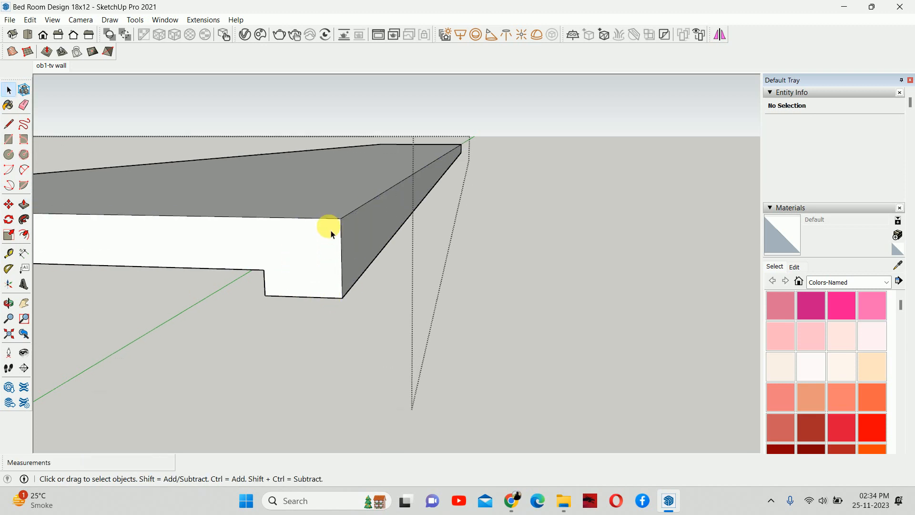
pyautogui.click(308, 258)
pyautogui.press('t')
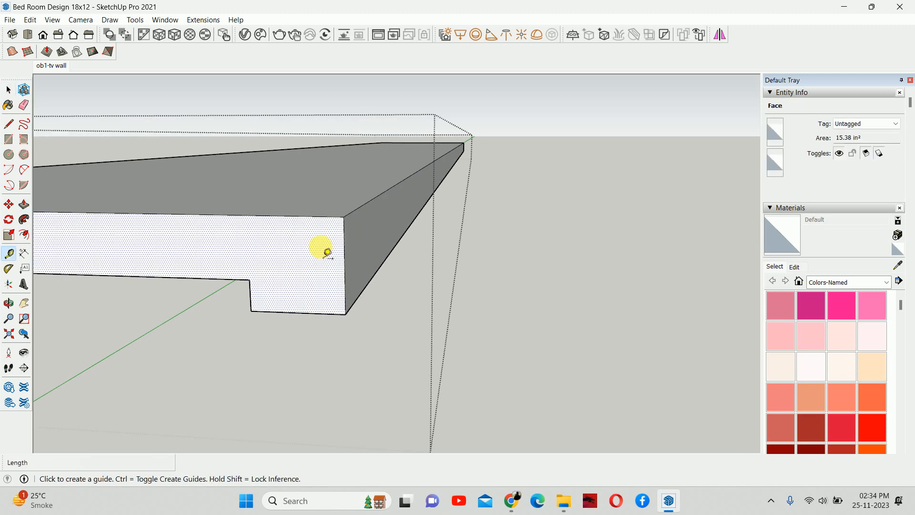
pyautogui.scroll(1, 332, 218)
pyautogui.click(332, 214)
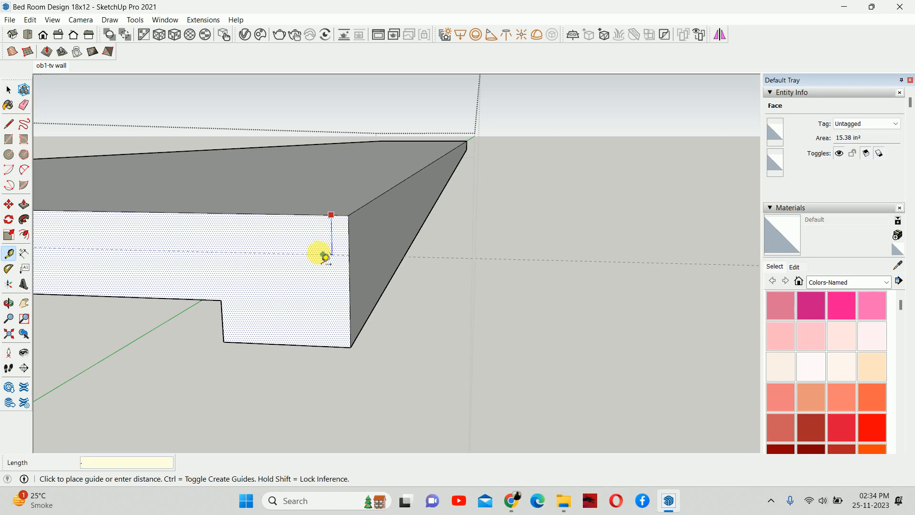
pyautogui.write('25')
pyautogui.press('Return')
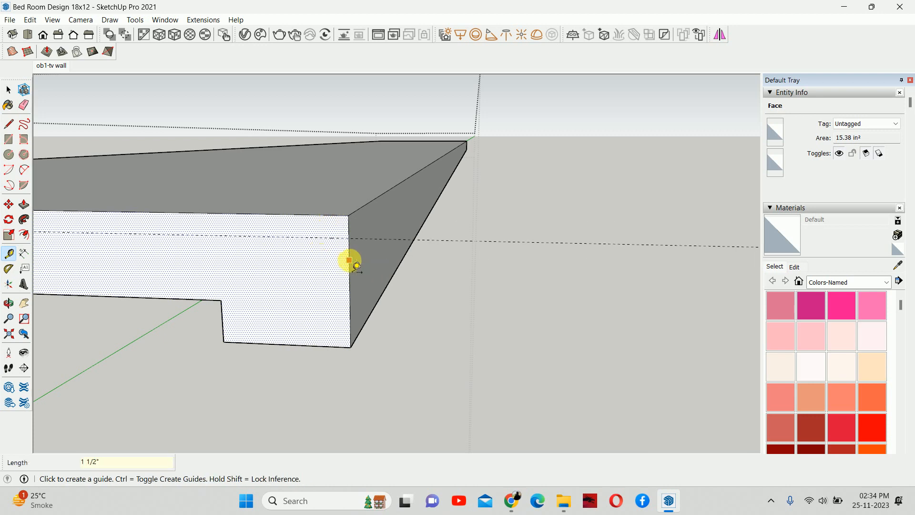
# Add guides on the shelf's end face 0.25" in from its front edge and 0.25" above its bottom edge.
pyautogui.click(350, 260)
pyautogui.write('.25')
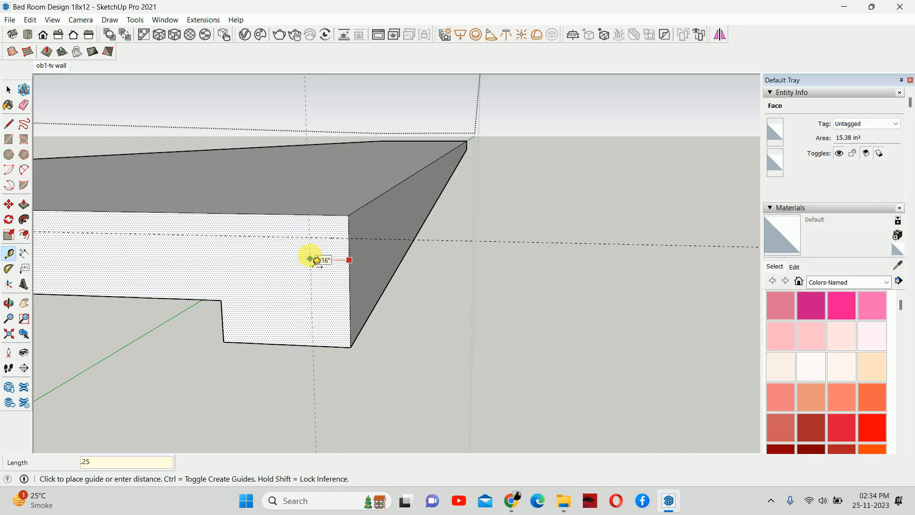
pyautogui.press('Return')
pyautogui.click(312, 345)
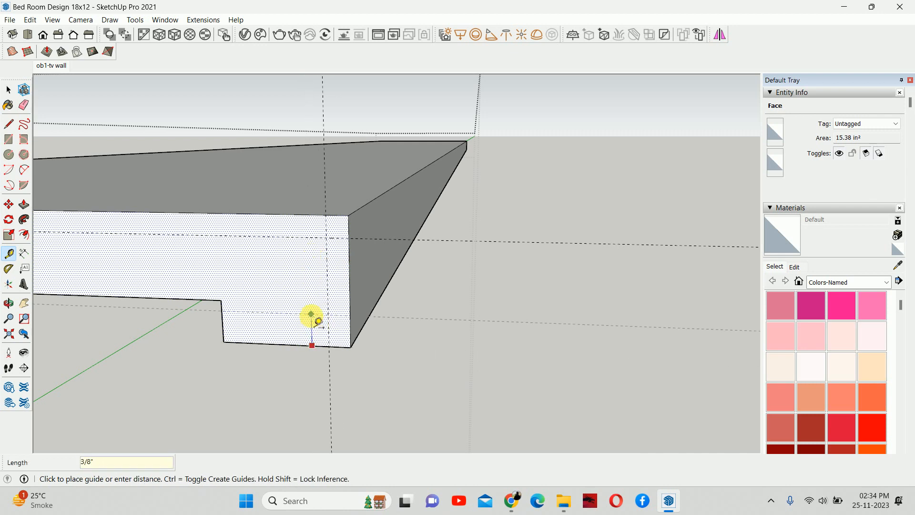
pyautogui.write('.25')
pyautogui.press('Return')
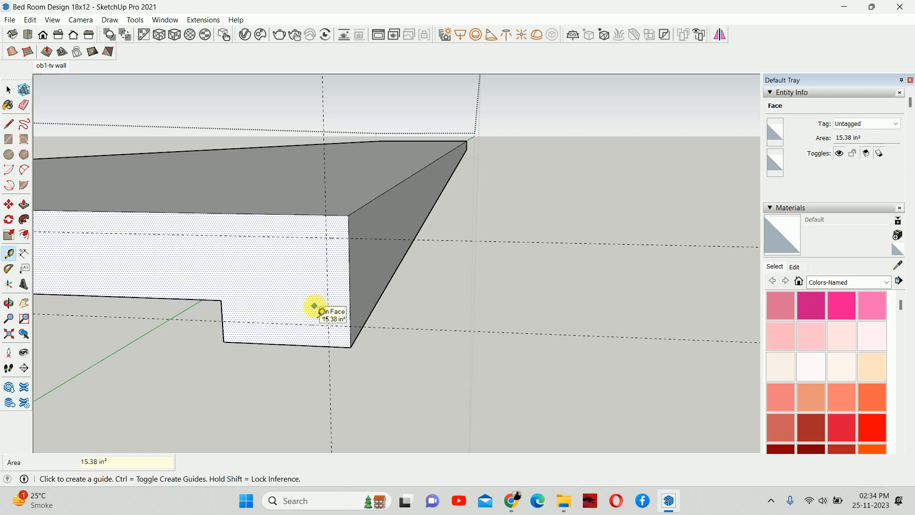
# Draw a 1/4" radius tangent arc across the upper front corner of the shelf's end face, with the arc sides set to 40.
pyautogui.press('a')
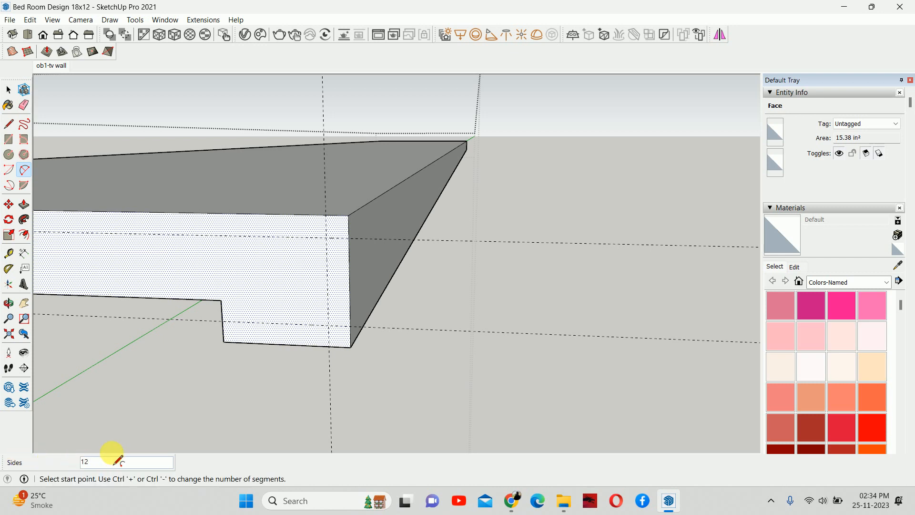
pyautogui.write('40')
pyautogui.press('Return')
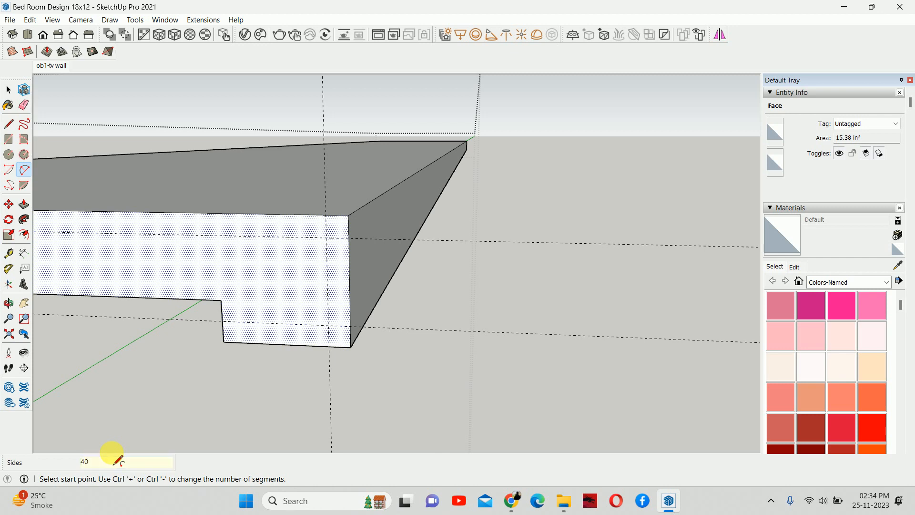
pyautogui.click(325, 213)
pyautogui.click(348, 238)
pyautogui.scroll(3, 343, 227)
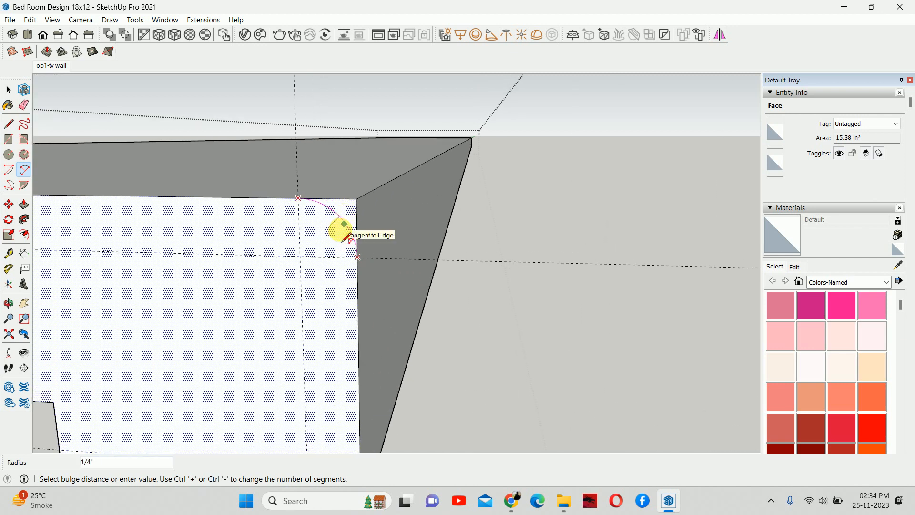
pyautogui.click(344, 238)
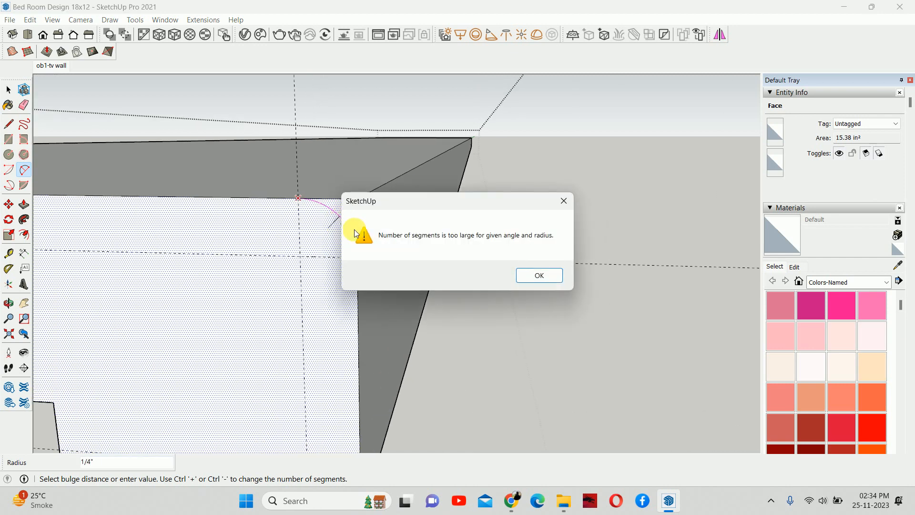
pyautogui.click(539, 275)
# Set the arc sides to 24 and draw a 1/4" radius tangent arc across the lower front corner of the shelf's end face.
pyautogui.scroll(-5, 402, 247)
pyautogui.scroll(5, 351, 271)
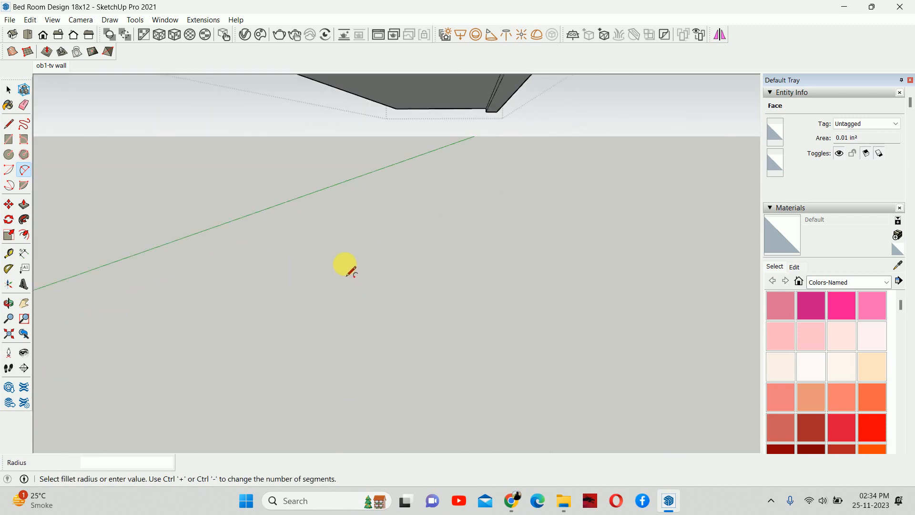
pyautogui.scroll(-4, 351, 272)
pyautogui.press('space')
pyautogui.press('a')
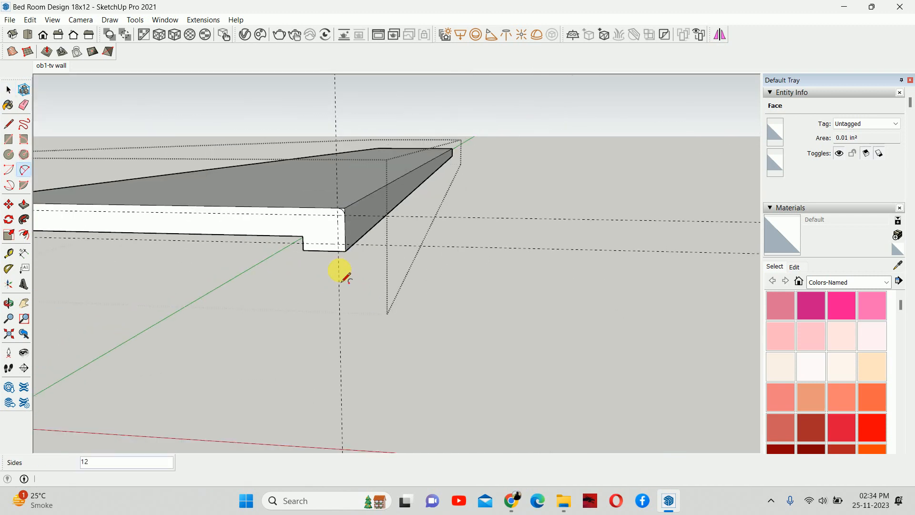
pyautogui.scroll(3, 341, 277)
pyautogui.scroll(-2, 343, 276)
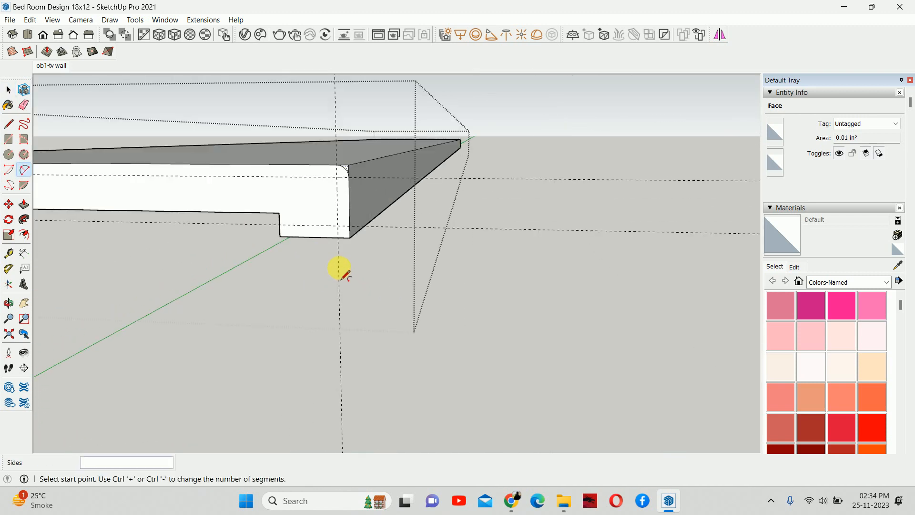
pyautogui.write('24')
pyautogui.press('Return')
pyautogui.scroll(3, 338, 253)
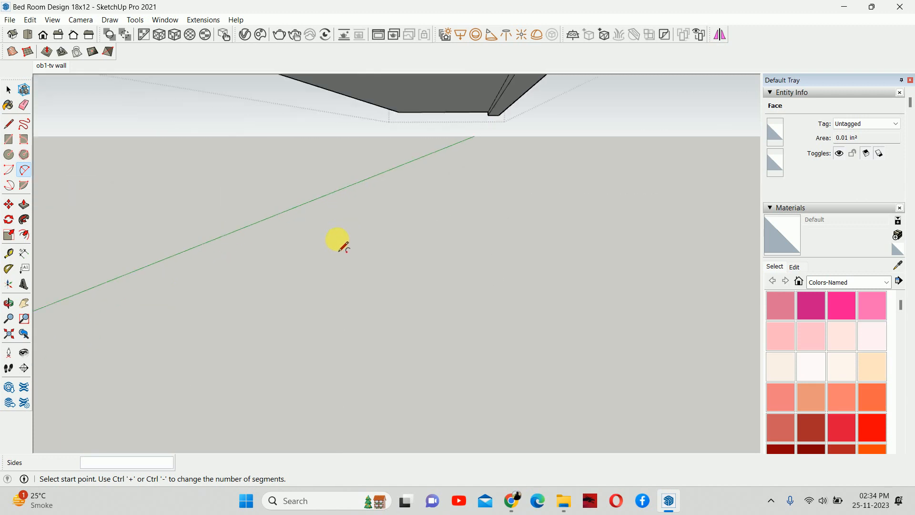
pyautogui.scroll(-2, 340, 238)
pyautogui.scroll(1, 353, 205)
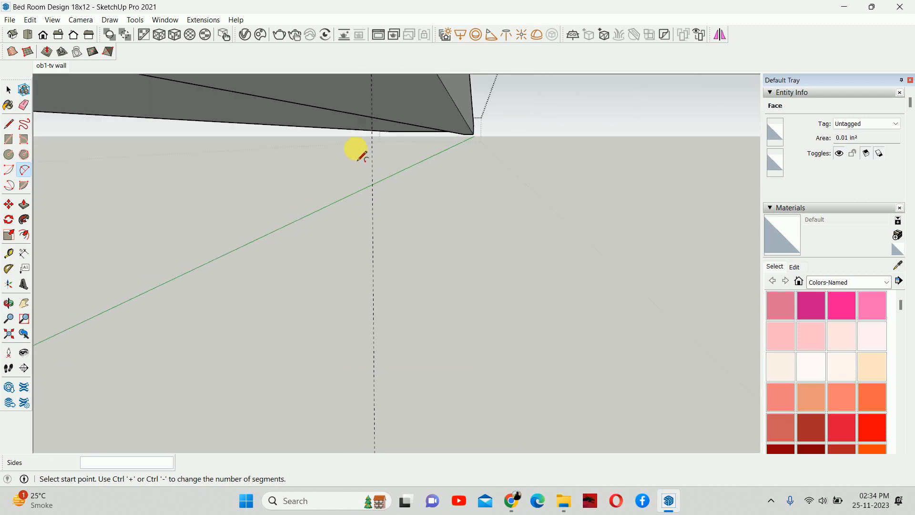
pyautogui.moveTo(355, 150); pyautogui.dragTo(355, 176, button='middle')
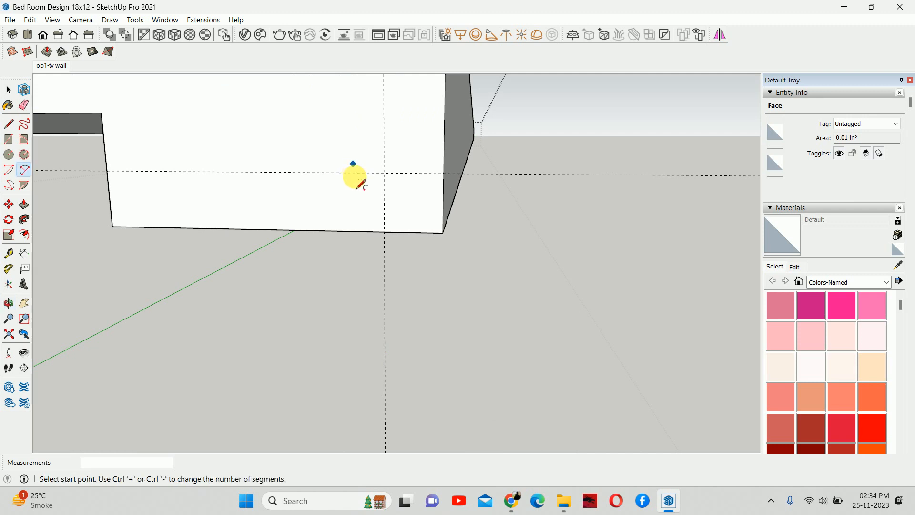
pyautogui.click(385, 232)
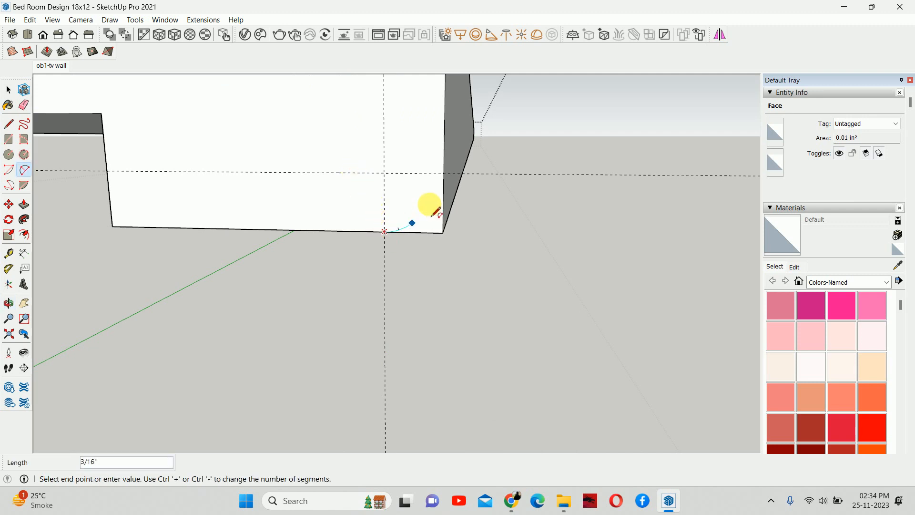
pyautogui.click(443, 173)
pyautogui.click(437, 214)
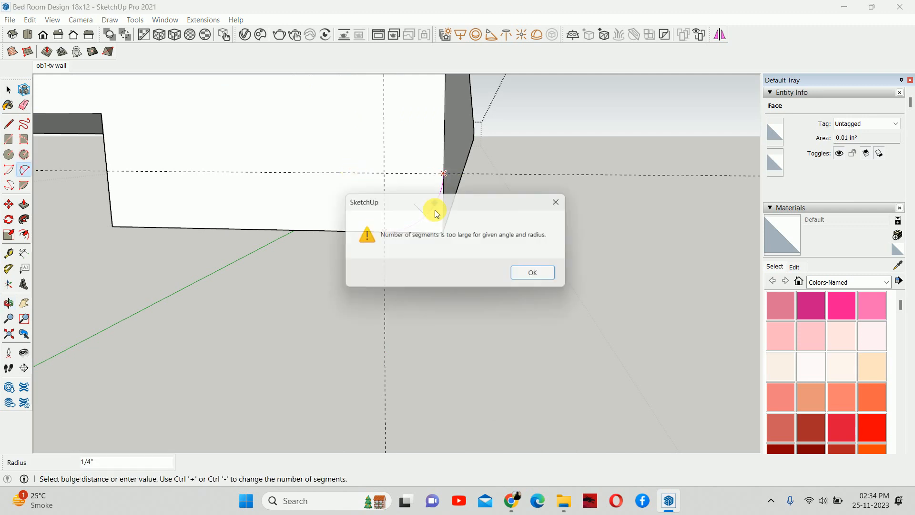
pyautogui.click(535, 273)
# Push the upper corner sliver 8' 6" through the shelf's full length to round its top front edge.
pyautogui.moveTo(523, 267); pyautogui.dragTo(428, 243, button='middle')
pyautogui.press('space')
pyautogui.scroll(4, 517, 232)
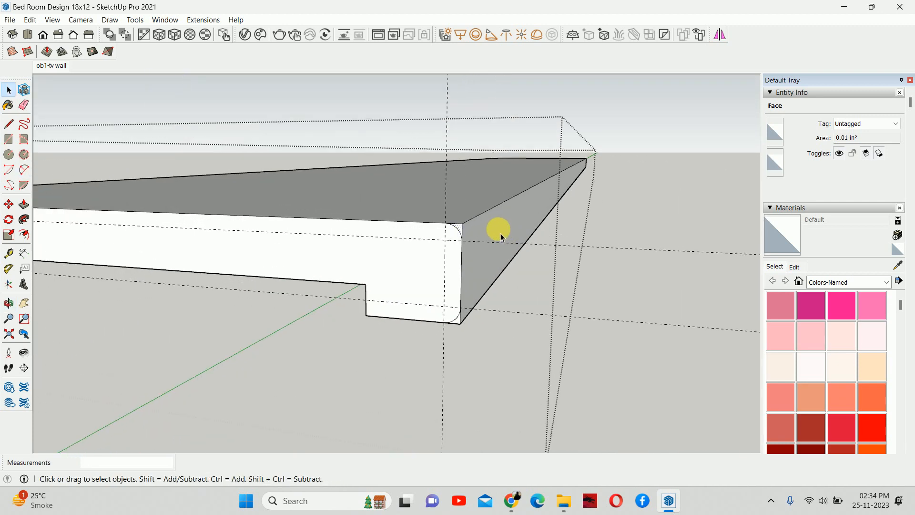
pyautogui.press('p')
pyautogui.scroll(2, 476, 231)
pyautogui.click(446, 233)
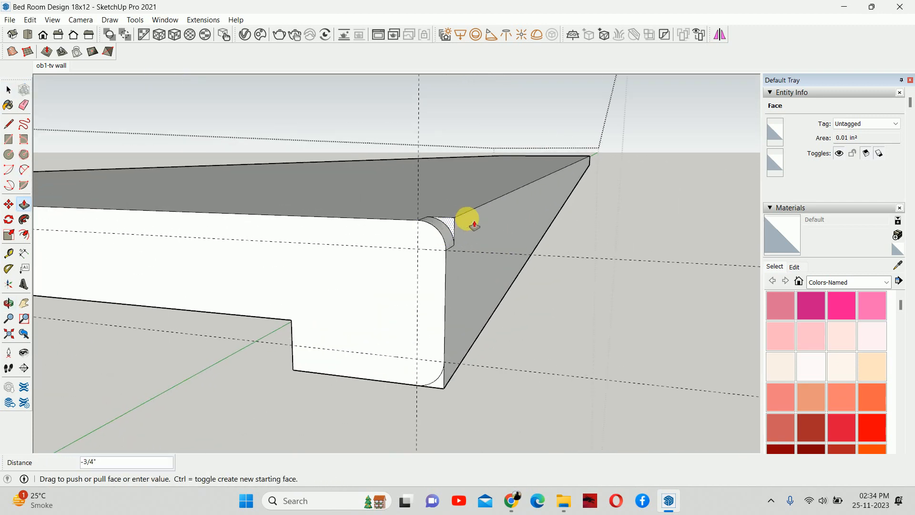
pyautogui.scroll(-1, 560, 191)
pyautogui.moveTo(564, 190); pyautogui.dragTo(508, 231, button='middle')
pyautogui.scroll(1, 508, 231)
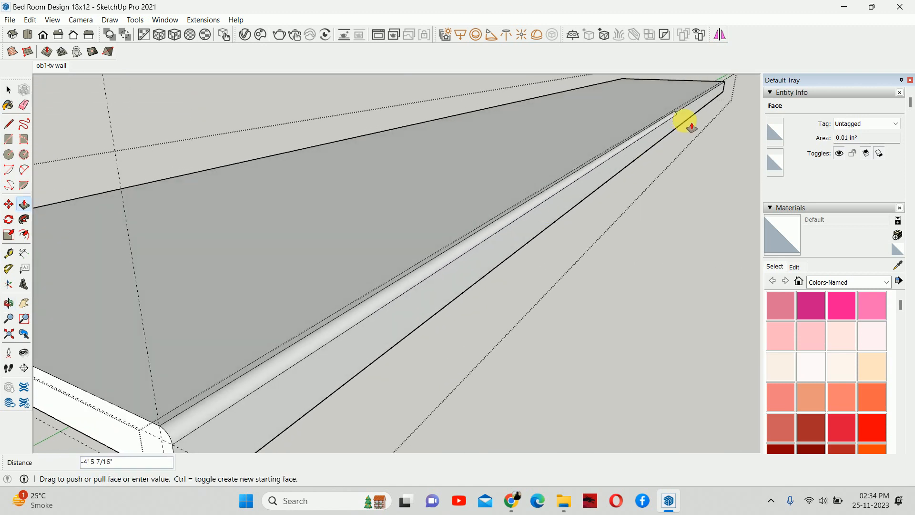
pyautogui.scroll(-2, 527, 229)
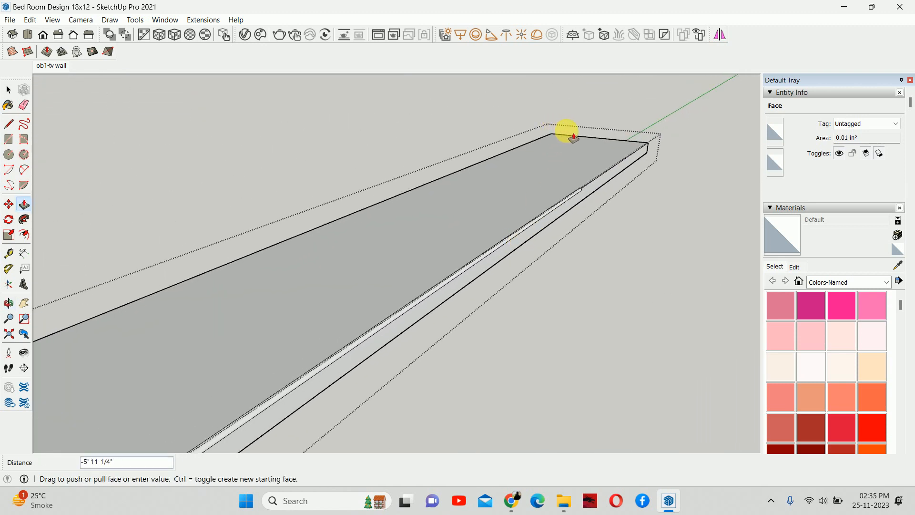
pyautogui.click(592, 142)
# Push the lower corner sliver through the same full length to round the shelf's bottom front edge.
pyautogui.moveTo(591, 148); pyautogui.dragTo(581, 169, button='middle')
pyautogui.scroll(8, 296, 291)
pyautogui.keyDown('shift'); pyautogui.moveTo(328, 264); pyautogui.dragTo(404, 253, button='middle'); pyautogui.keyUp('shift')
pyautogui.scroll(-3, 405, 253)
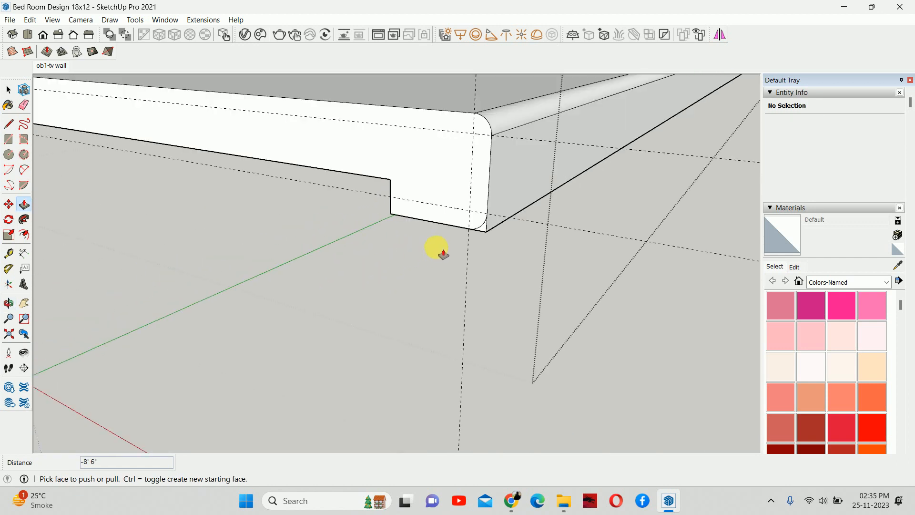
pyautogui.click(486, 228)
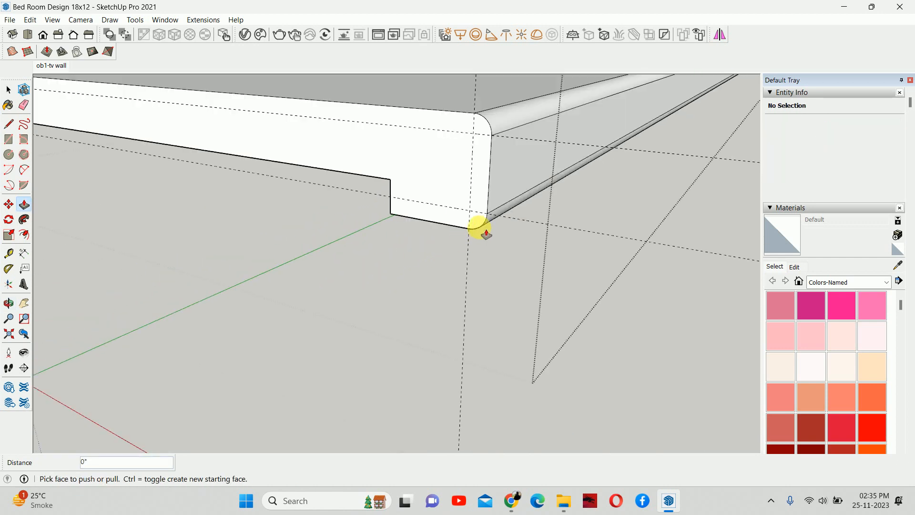
# Delete all construction guides and close the floating shelf's editing.
pyautogui.scroll(-2, 476, 224)
pyautogui.press('space')
pyautogui.click(31, 19)
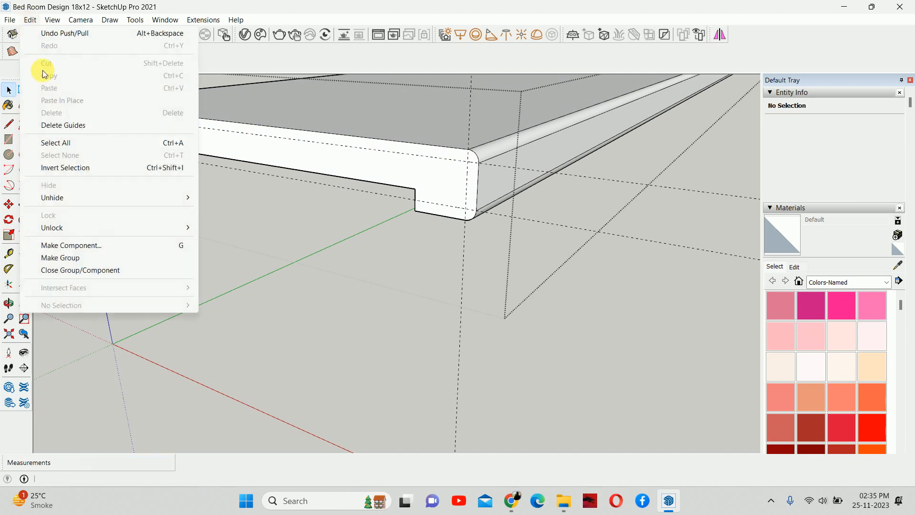
pyautogui.click(62, 125)
pyautogui.moveTo(358, 204); pyautogui.dragTo(239, 190, button='middle')
pyautogui.scroll(-3, 242, 191)
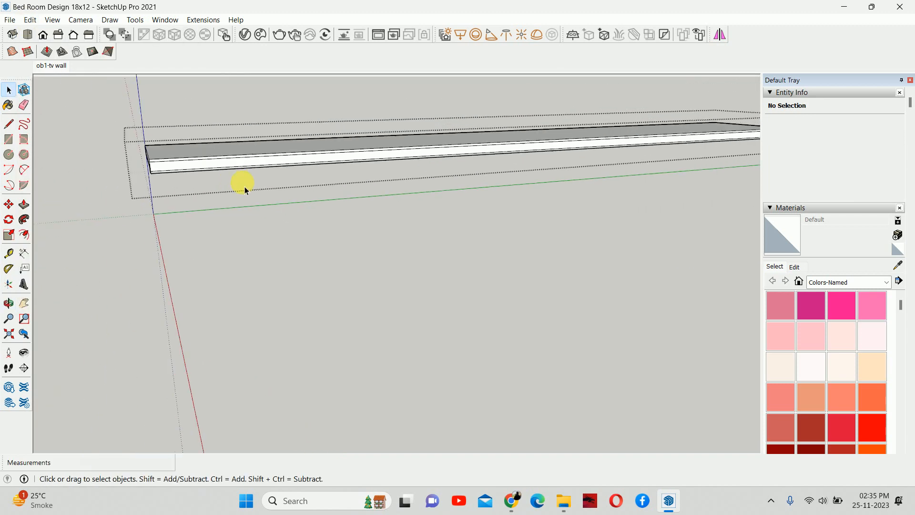
pyautogui.scroll(-2, 242, 190)
pyautogui.click(498, 184)
pyautogui.moveTo(499, 184); pyautogui.dragTo(397, 171, button='middle')
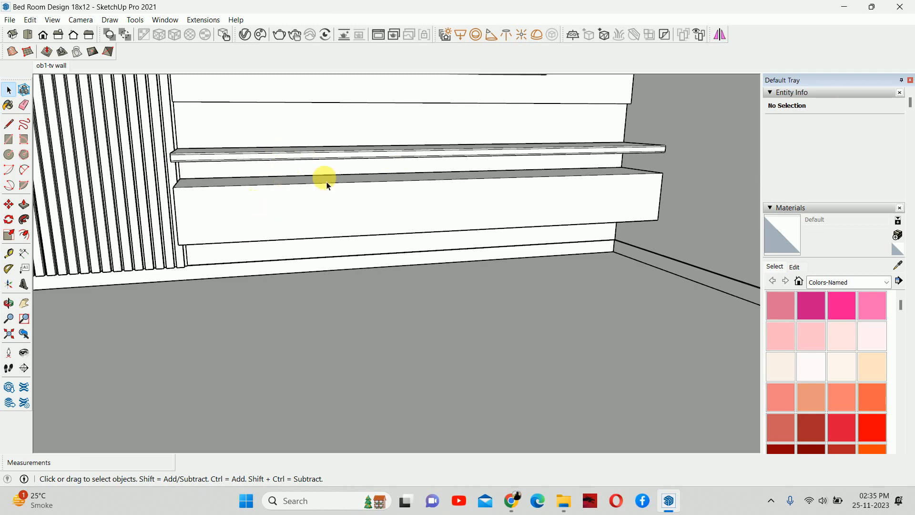
# Open the box cabinet below the floating shelf for editing.
pyautogui.doubleClick(293, 211)
pyautogui.moveTo(293, 210); pyautogui.dragTo(434, 238, button='middle')
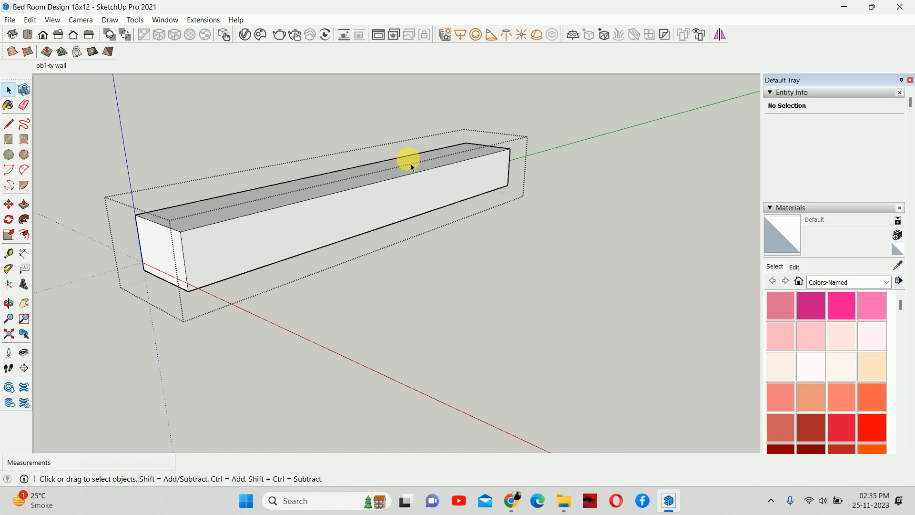
pyautogui.click(184, 247)
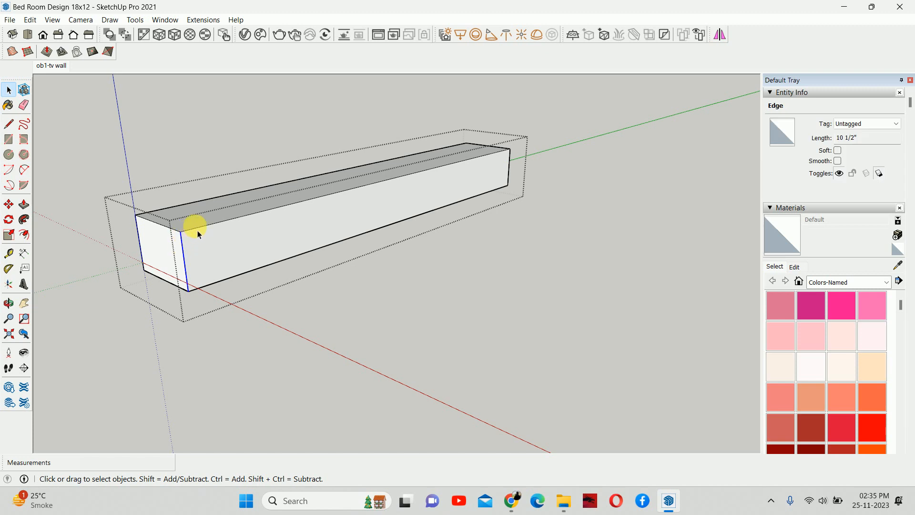
pyautogui.click(198, 231)
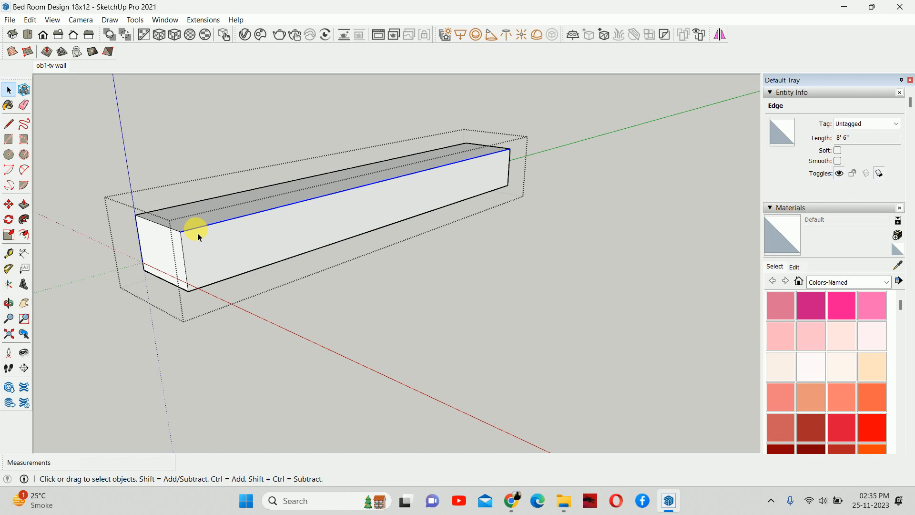
pyautogui.rightClick(198, 234)
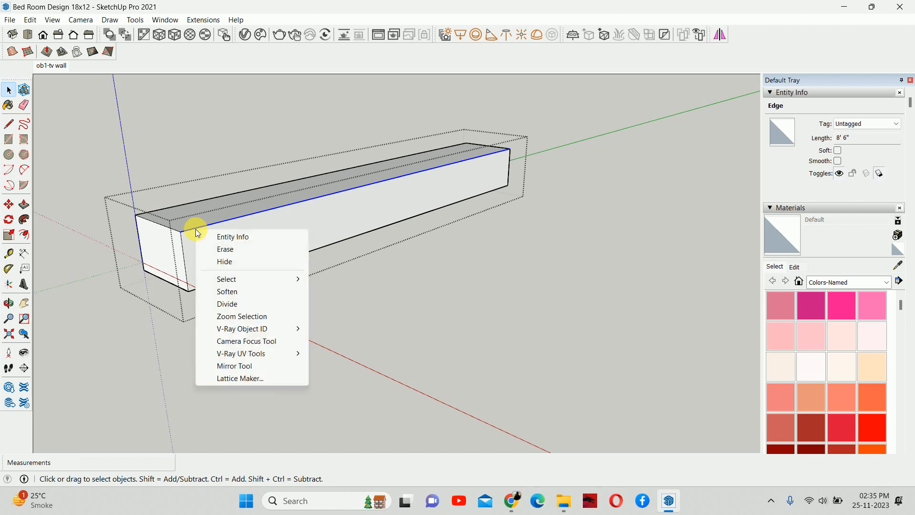
pyautogui.click(223, 303)
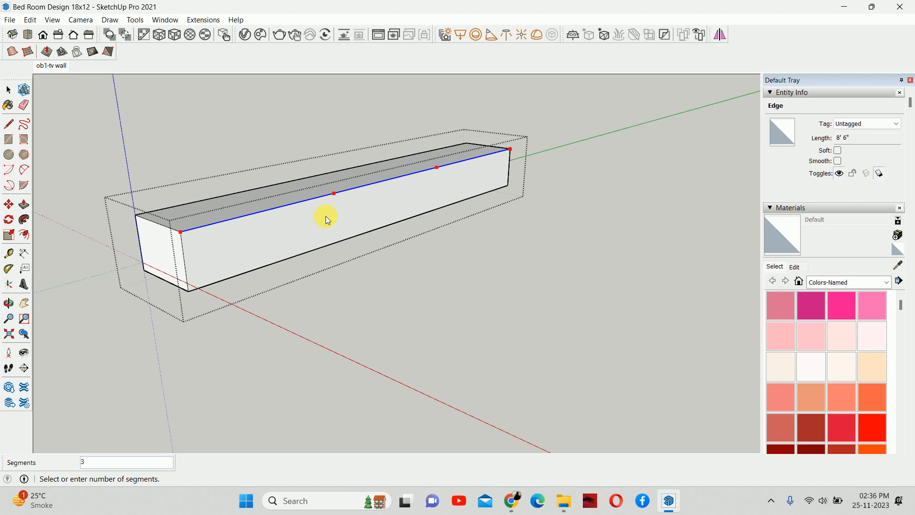
pyautogui.press('Escape')
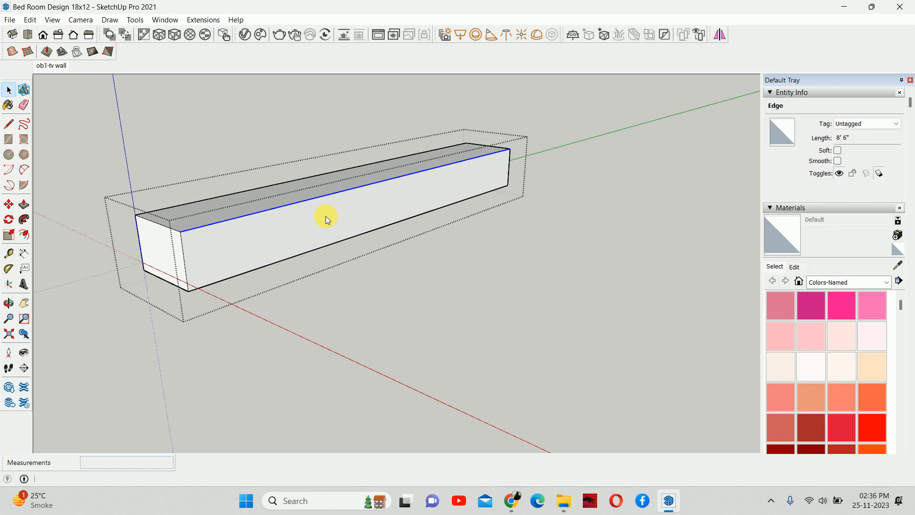
# Copy the front face's near vertical edge 8' 6" to the far end and divide the span into four equal panels.
pyautogui.click(186, 255)
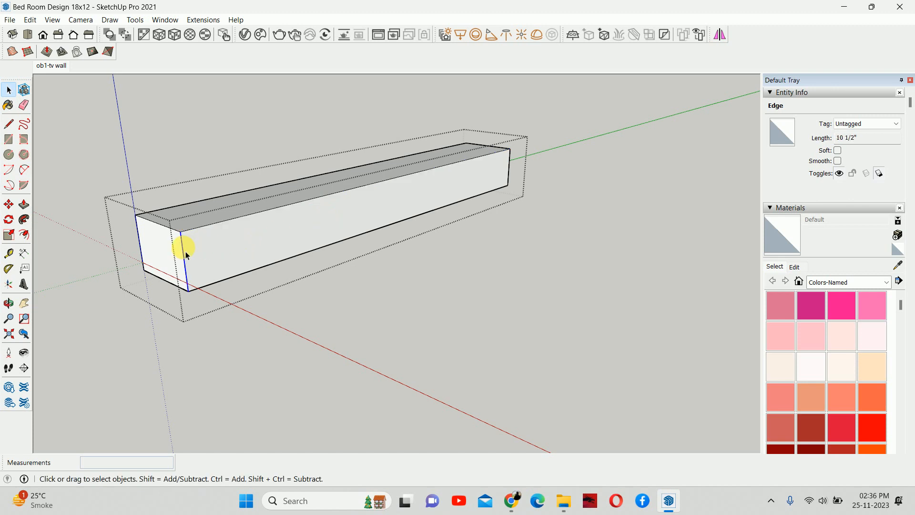
pyautogui.press('m')
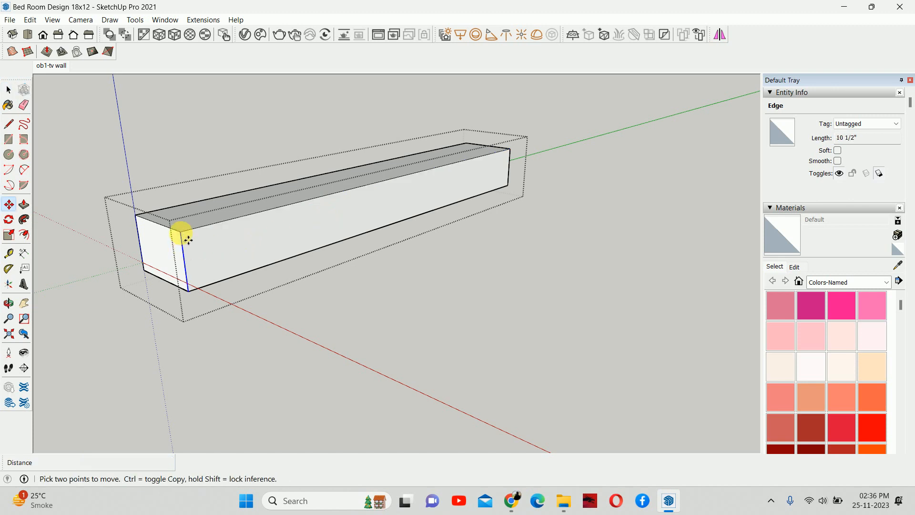
pyautogui.press('ctrl')
pyautogui.click(186, 240)
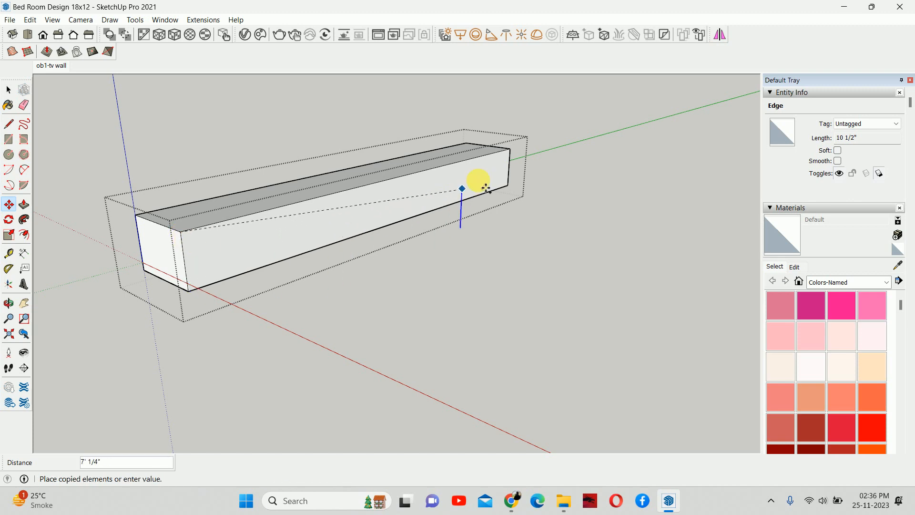
pyautogui.click(519, 155)
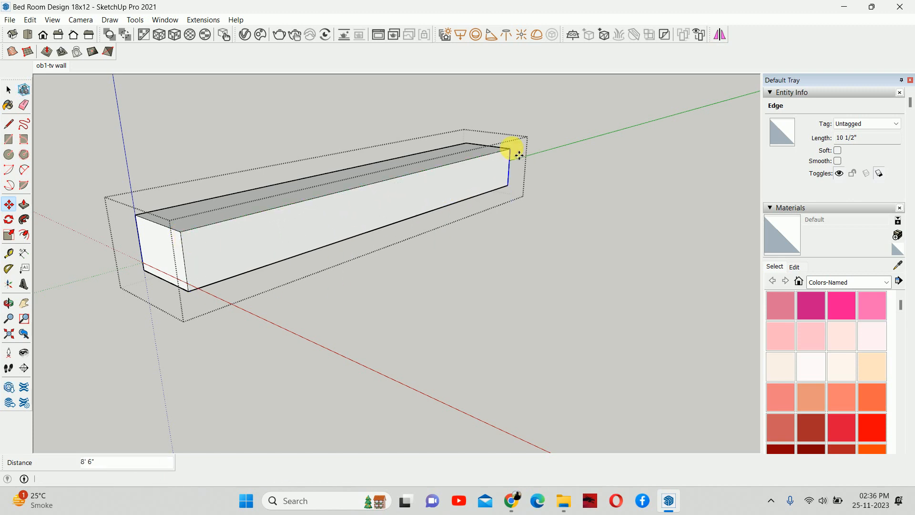
pyautogui.write('/3')
pyautogui.press('Return')
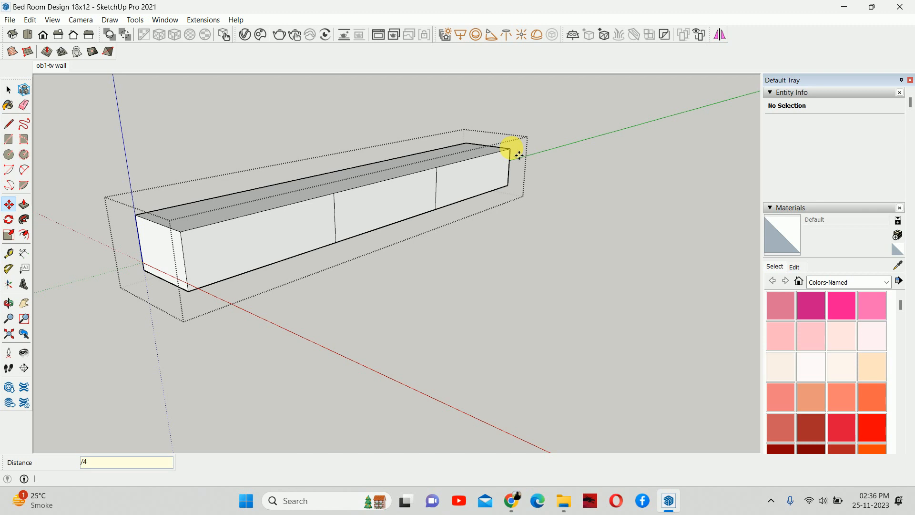
pyautogui.write('/4')
pyautogui.press('Return')
pyautogui.press('space')
# Offset the outline of each of the four front panels 5 mm inward.
pyautogui.moveTo(463, 210); pyautogui.dragTo(360, 194, button='middle')
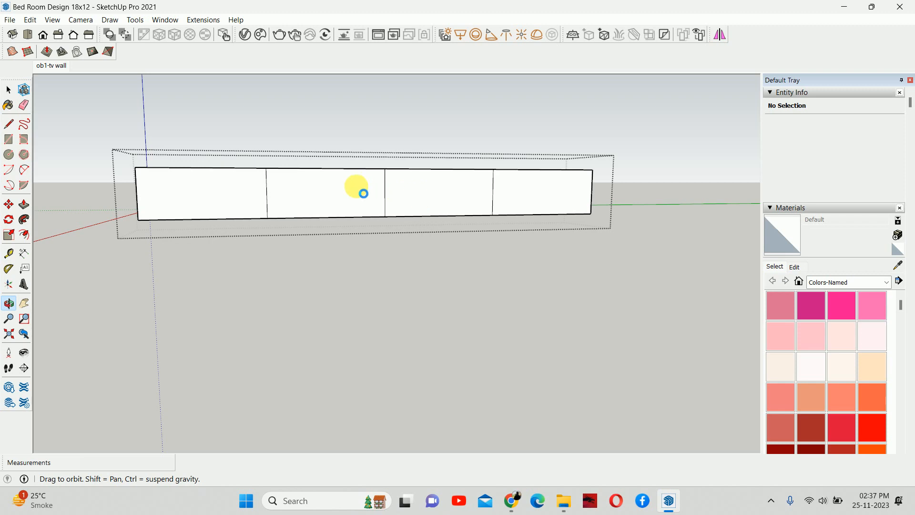
pyautogui.moveTo(364, 193); pyautogui.dragTo(361, 194, button='middle')
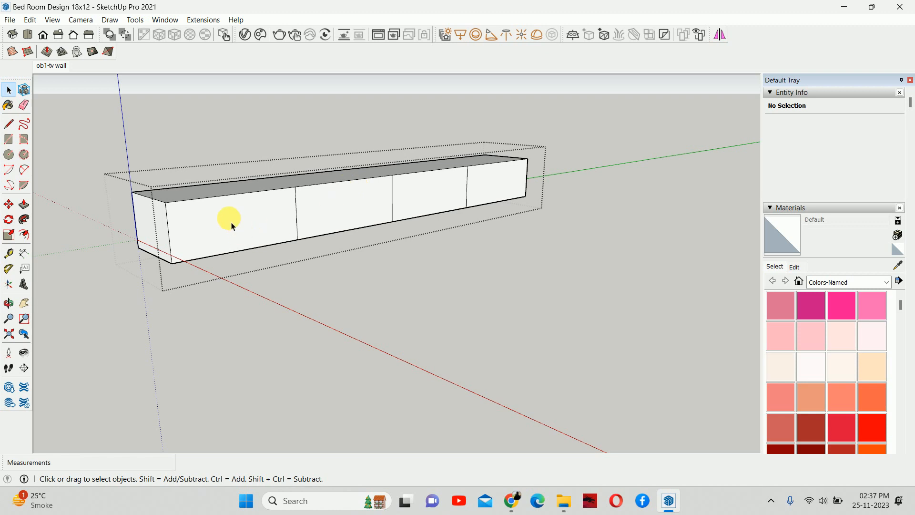
pyautogui.press('f')
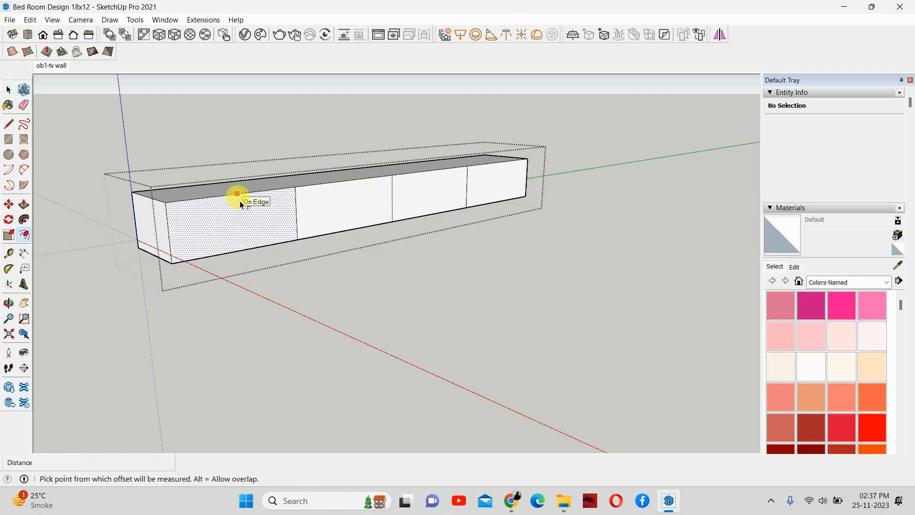
pyautogui.click(238, 209)
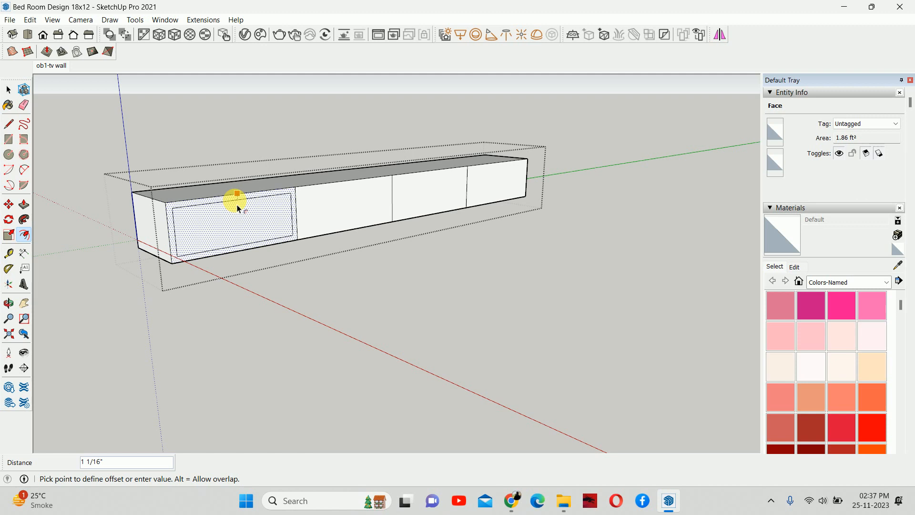
pyautogui.write('5mm')
pyautogui.press('Return')
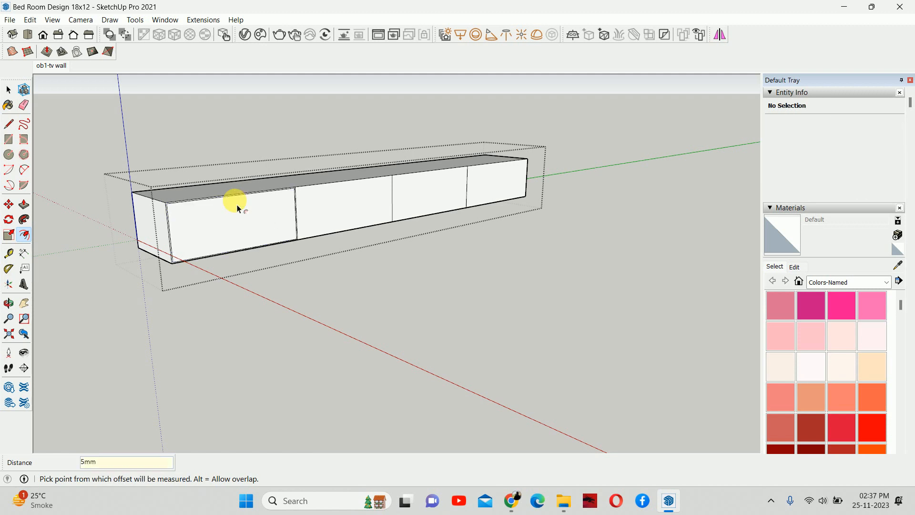
pyautogui.click(342, 200)
pyautogui.write('5mm')
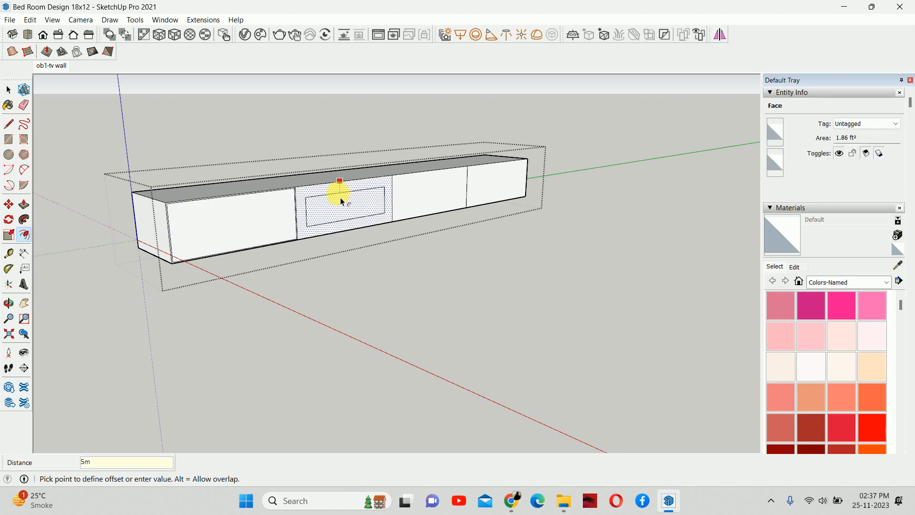
pyautogui.press('Return')
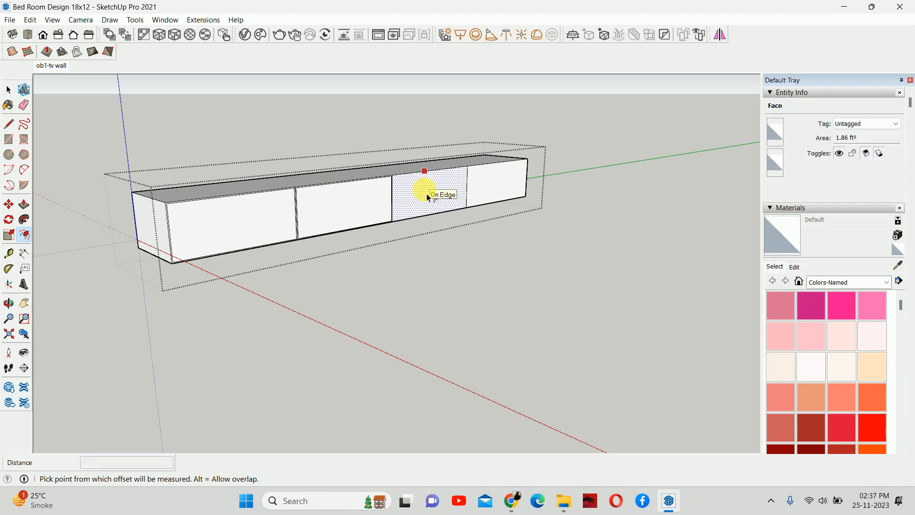
pyautogui.doubleClick(426, 196)
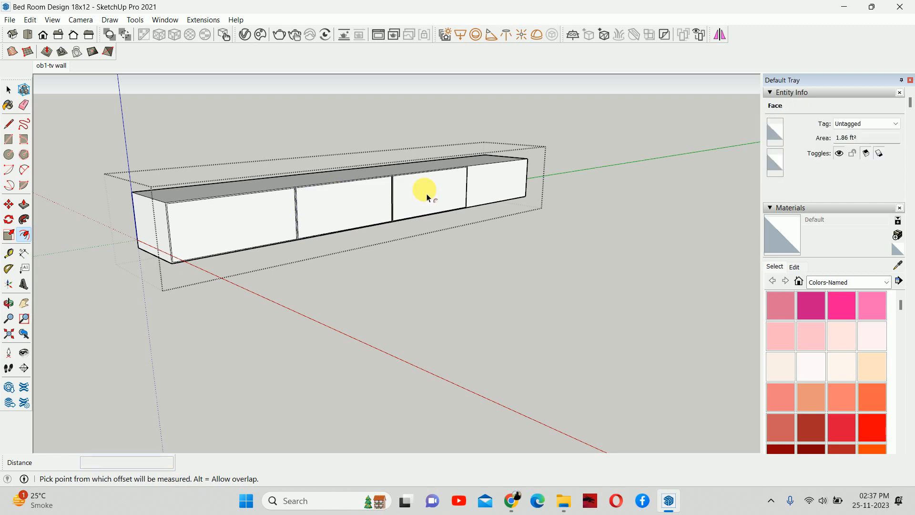
pyautogui.doubleClick(503, 186)
pyautogui.press('space')
# Push all four inset front panels 1' 2 1/2" into the box to hollow out open compartments.
pyautogui.click(245, 220)
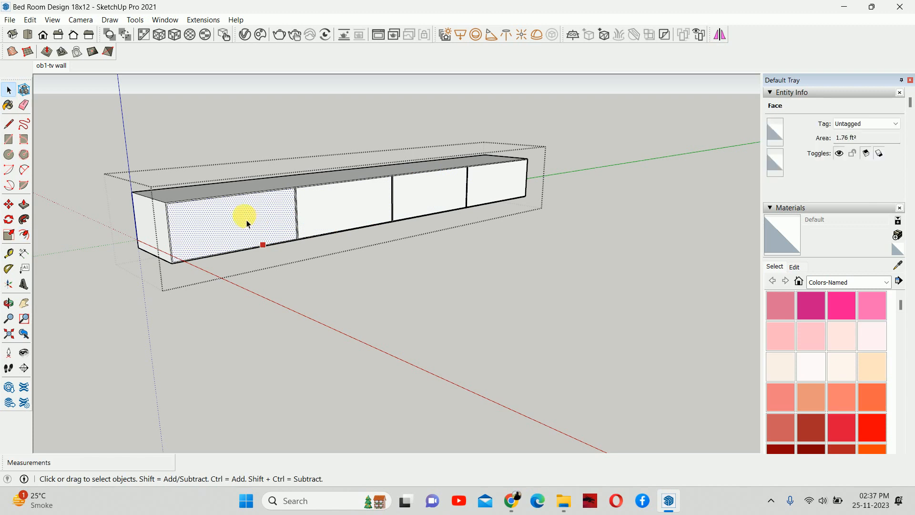
pyautogui.keyDown('ctrl'); pyautogui.click(350, 218); pyautogui.keyUp('ctrl')
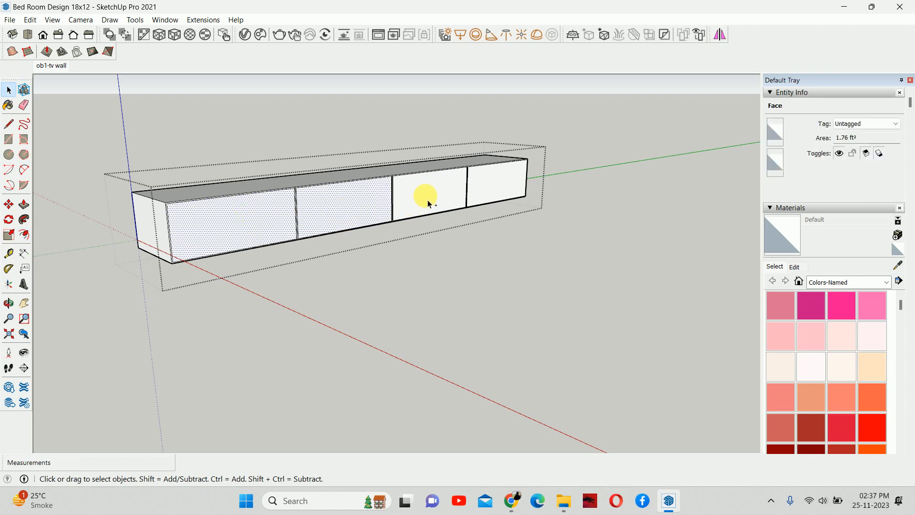
pyautogui.keyDown('ctrl'); pyautogui.click(424, 197); pyautogui.keyUp('ctrl')
pyautogui.keyDown('ctrl'); pyautogui.click(506, 194); pyautogui.keyUp('ctrl')
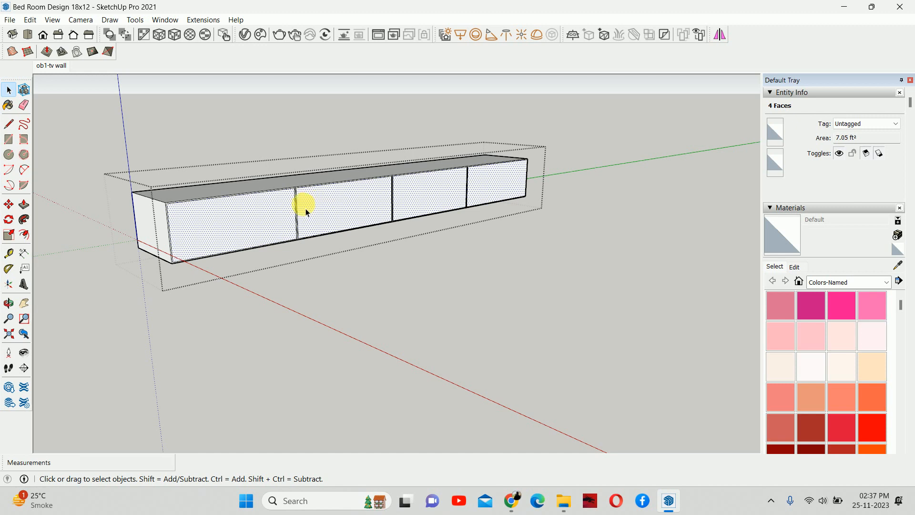
pyautogui.press('p')
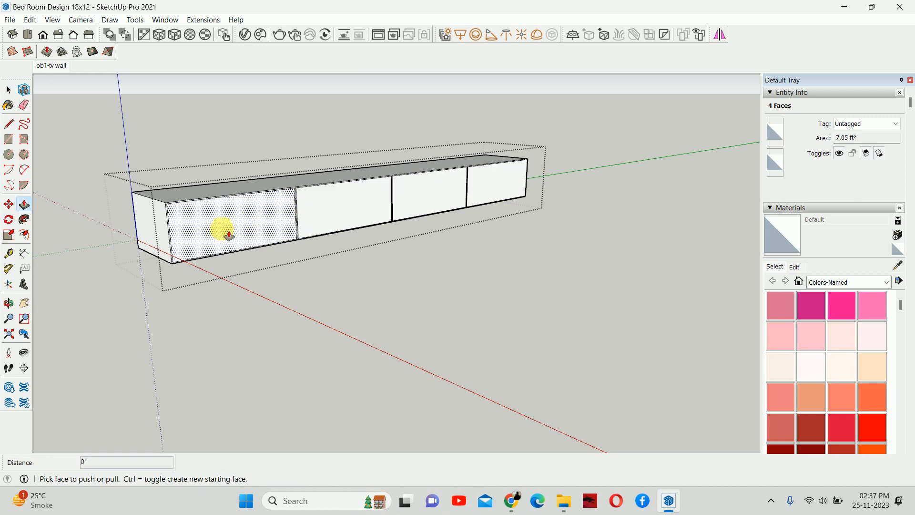
pyautogui.click(224, 231)
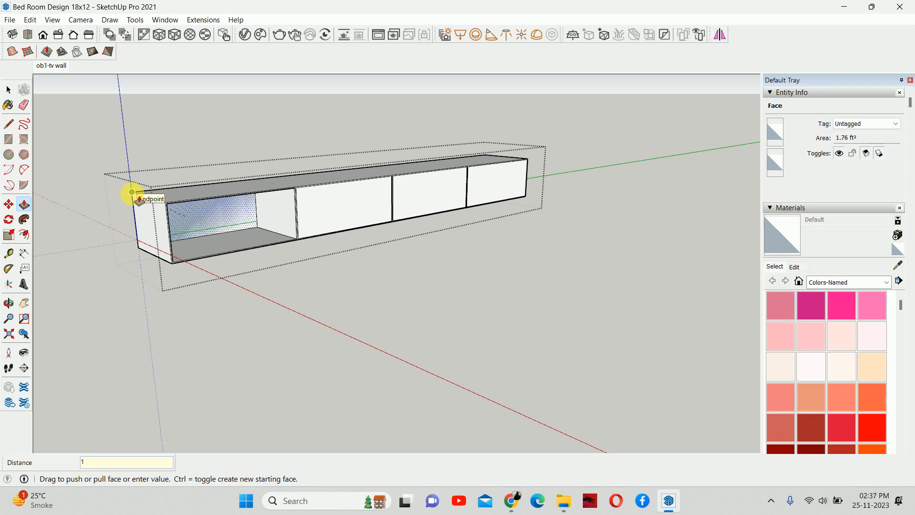
pyautogui.click(132, 192)
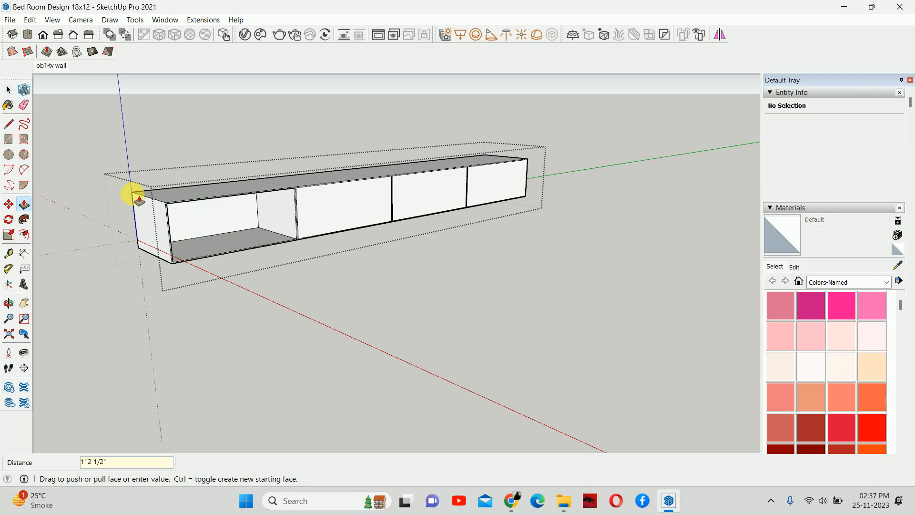
pyautogui.click(320, 200)
pyautogui.click(321, 200)
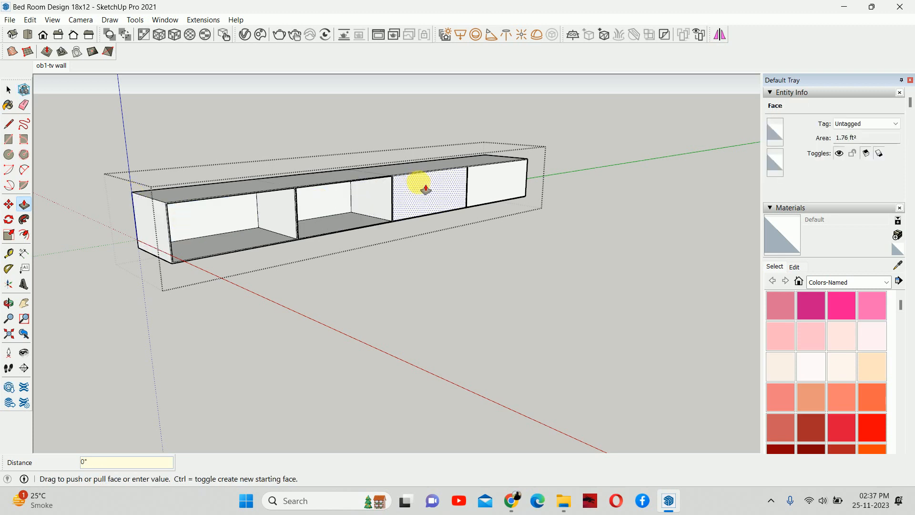
pyautogui.doubleClick(415, 187)
pyautogui.doubleClick(509, 191)
# Pull the inner face of the first compartment's outer end wall 10 mm inward to thicken the wall.
pyautogui.moveTo(496, 179); pyautogui.dragTo(128, 211, button='middle')
pyautogui.scroll(3, 128, 211)
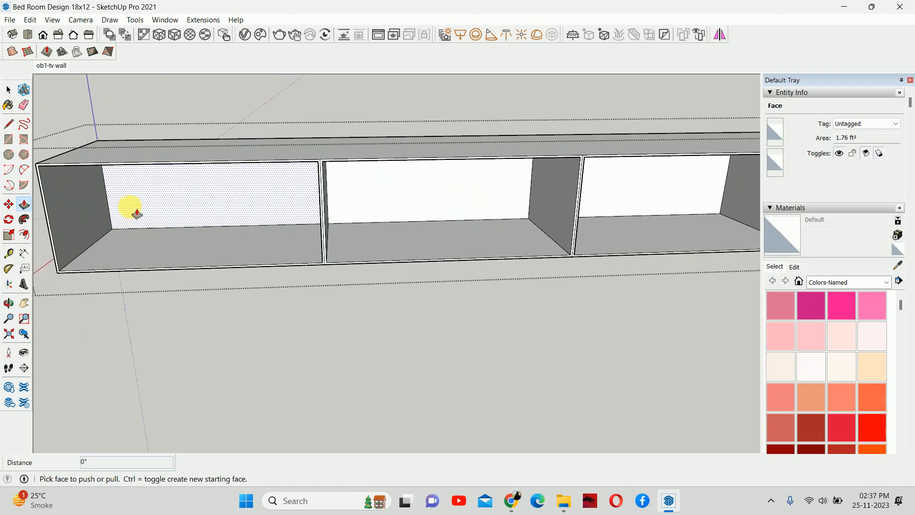
pyautogui.click(73, 230)
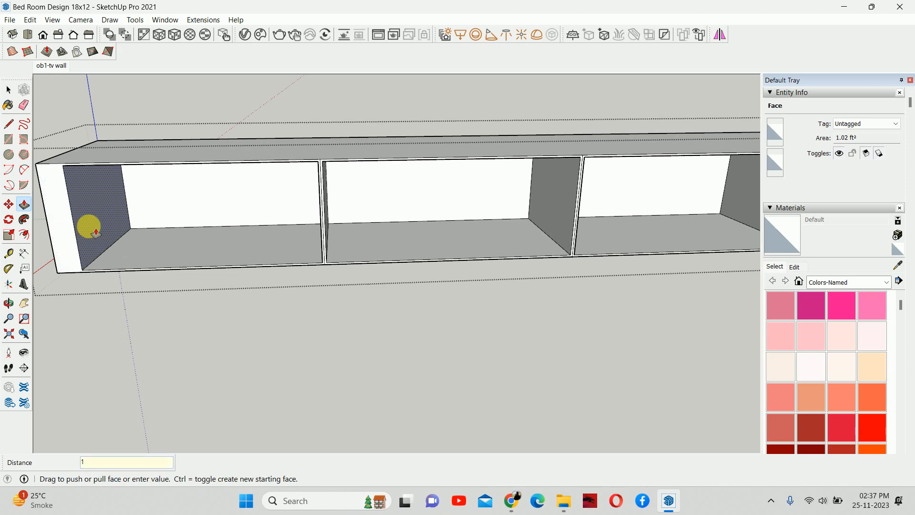
pyautogui.write('10mm')
pyautogui.press('Return')
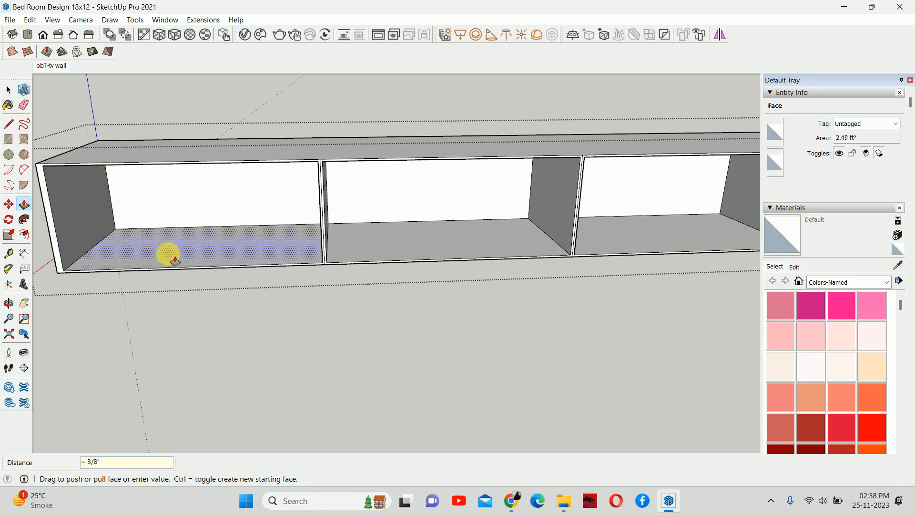
# Repeat the 10 mm inward thickening on the compartments' floors, top undersides and the cabinet's far end wall.
pyautogui.moveTo(168, 254); pyautogui.dragTo(277, 136, button='middle')
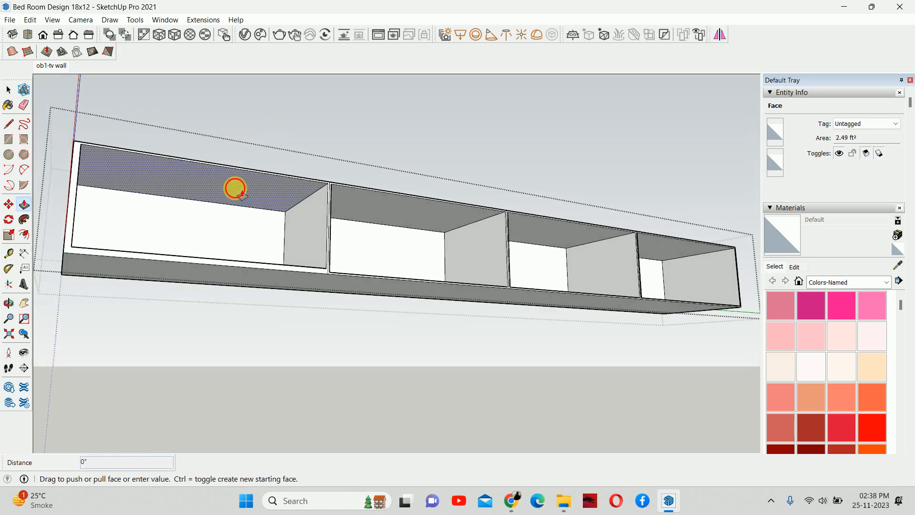
pyautogui.moveTo(414, 212); pyautogui.dragTo(382, 287, button='middle')
pyautogui.doubleClick(387, 287)
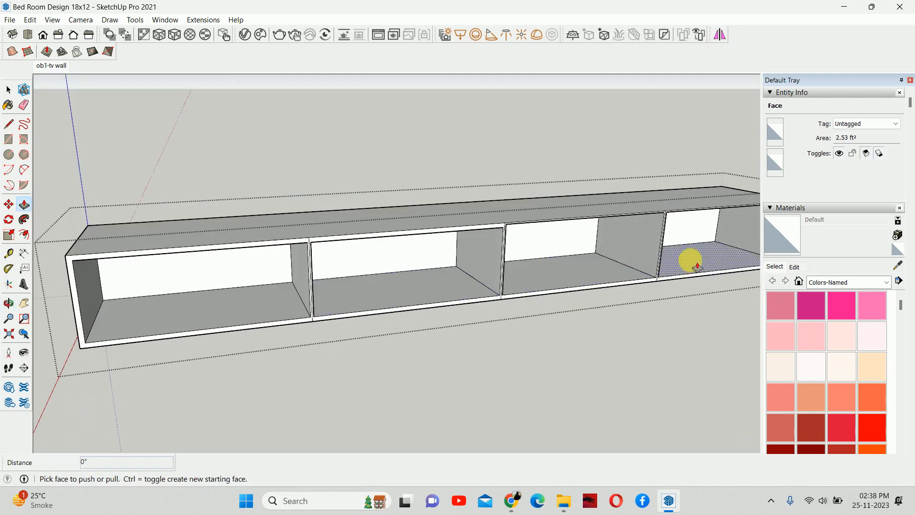
pyautogui.moveTo(691, 260); pyautogui.dragTo(527, 159, button='middle')
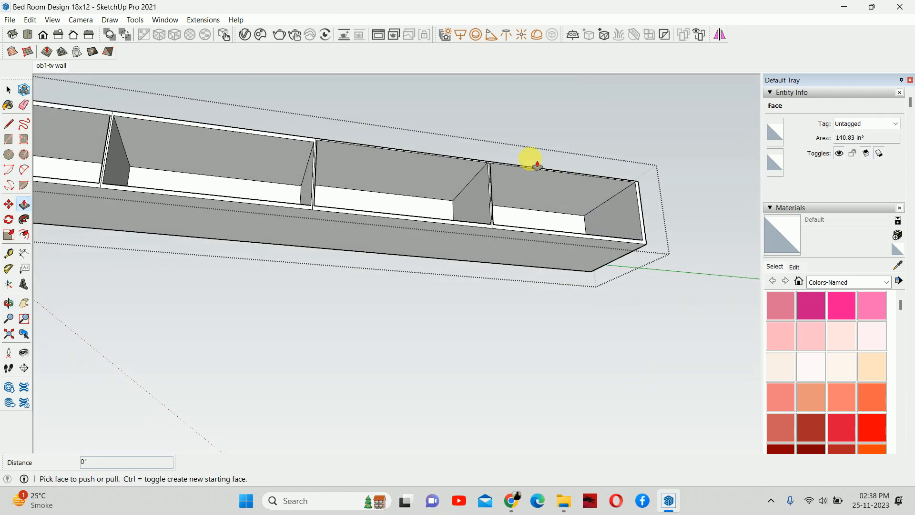
pyautogui.moveTo(363, 180); pyautogui.dragTo(470, 194, button='middle')
pyautogui.moveTo(471, 194)
pyautogui.mouseDown()
pyautogui.moveTo(491, 190)
pyautogui.moveTo(480, 194)
pyautogui.mouseUp()
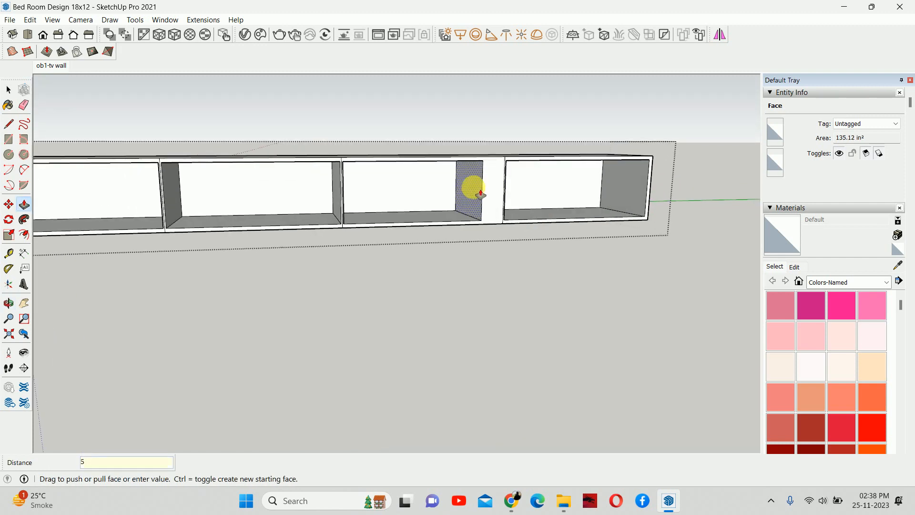
pyautogui.press('Return')
pyautogui.hotkey('ctrl', 'z')
# Thicken the divider beside the last compartment by pulling its side face 5 mm, and repeat on the middle divider.
pyautogui.click(485, 182)
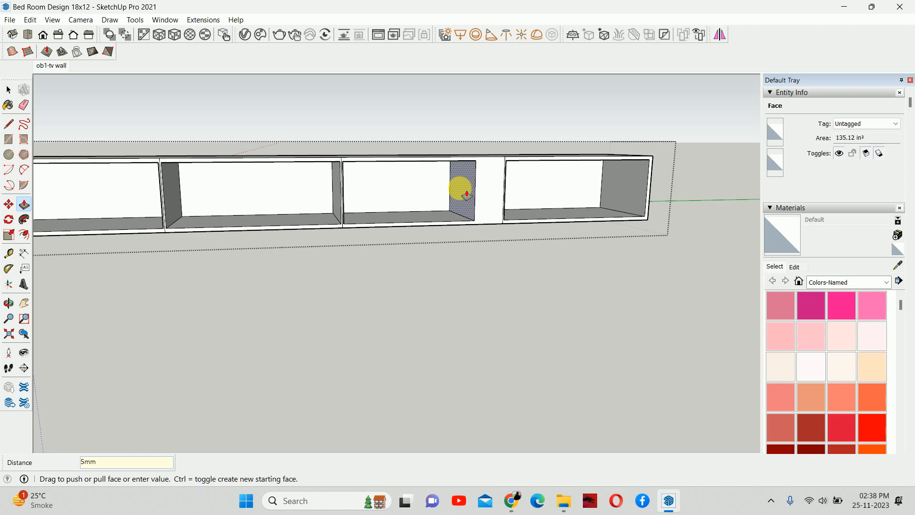
pyautogui.press('Return')
pyautogui.doubleClick(334, 188)
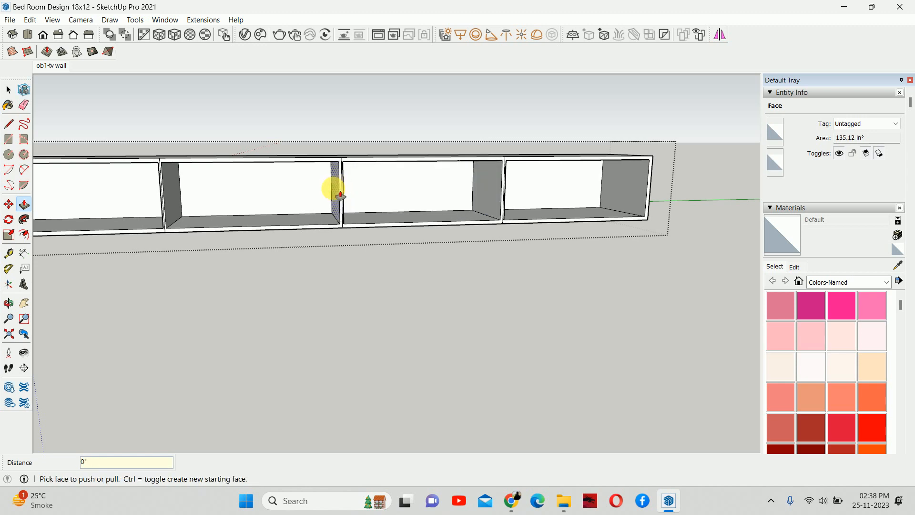
# Repeat the 5 mm thickening on the remaining compartment divider faces and leave the cabinet group.
pyautogui.moveTo(341, 195); pyautogui.dragTo(14, 218, button='middle')
pyautogui.doubleClick(180, 178)
pyautogui.doubleClick(310, 187)
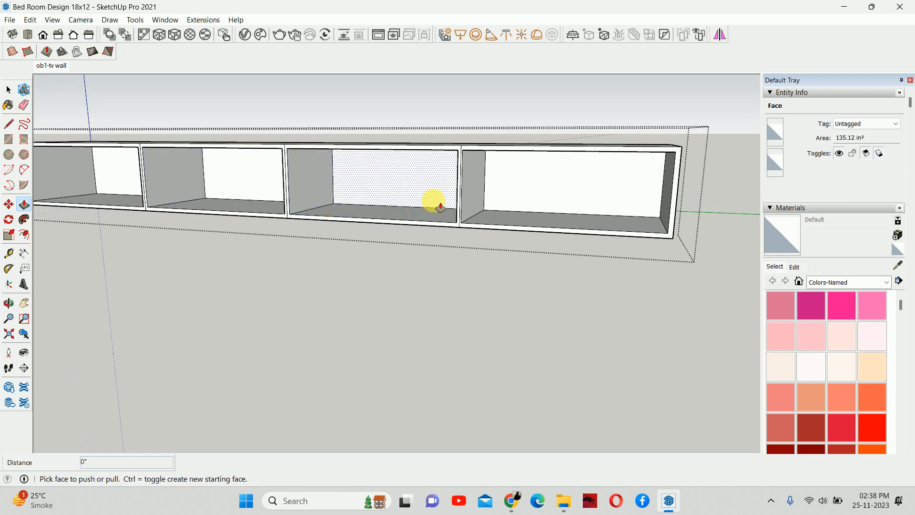
pyautogui.doubleClick(474, 179)
pyautogui.moveTo(474, 178); pyautogui.dragTo(552, 171, button='middle')
pyautogui.scroll(-2, 551, 171)
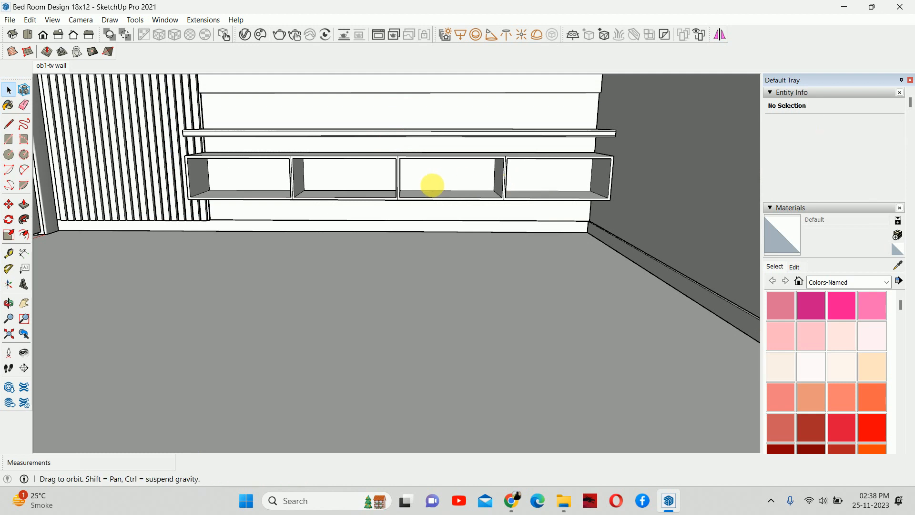
# Paste the copied front panel faces in place over the four compartments and make them a group.
pyautogui.moveTo(431, 186); pyautogui.dragTo(466, 190, button='middle')
pyautogui.scroll(6, 465, 204)
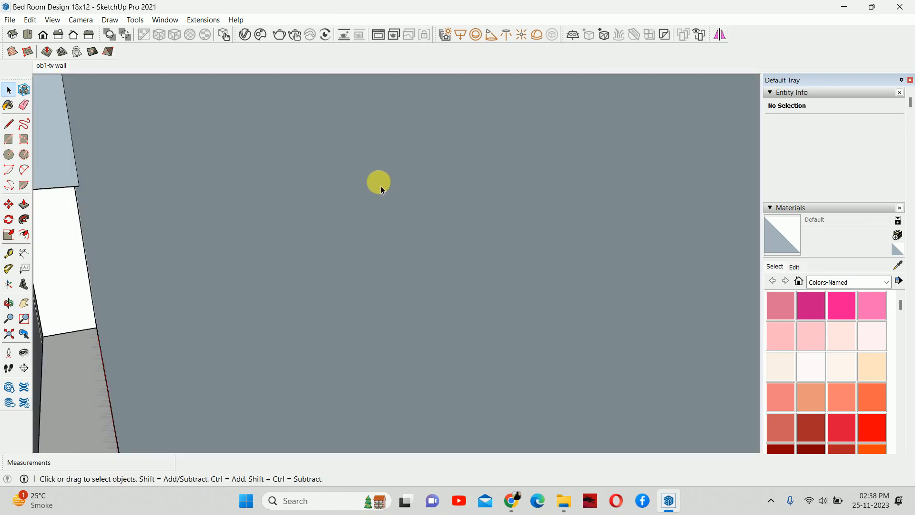
pyautogui.click(43, 67)
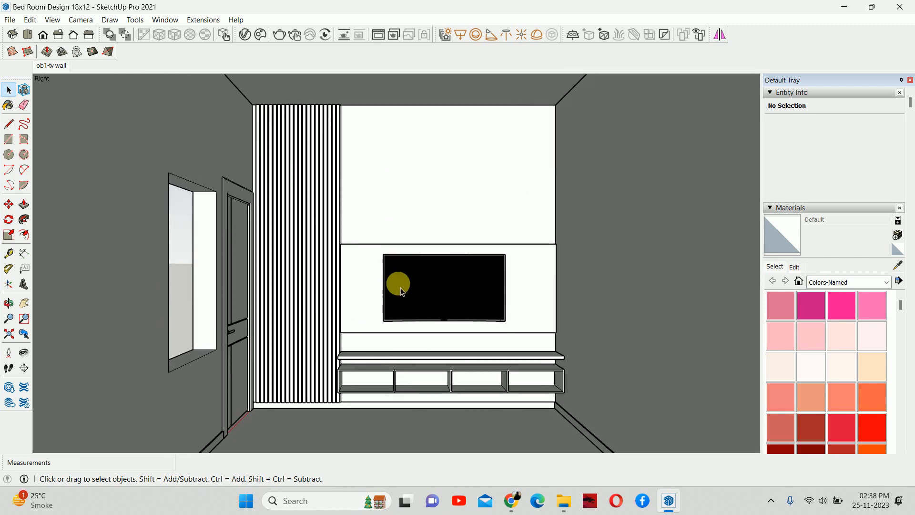
pyautogui.scroll(4, 394, 382)
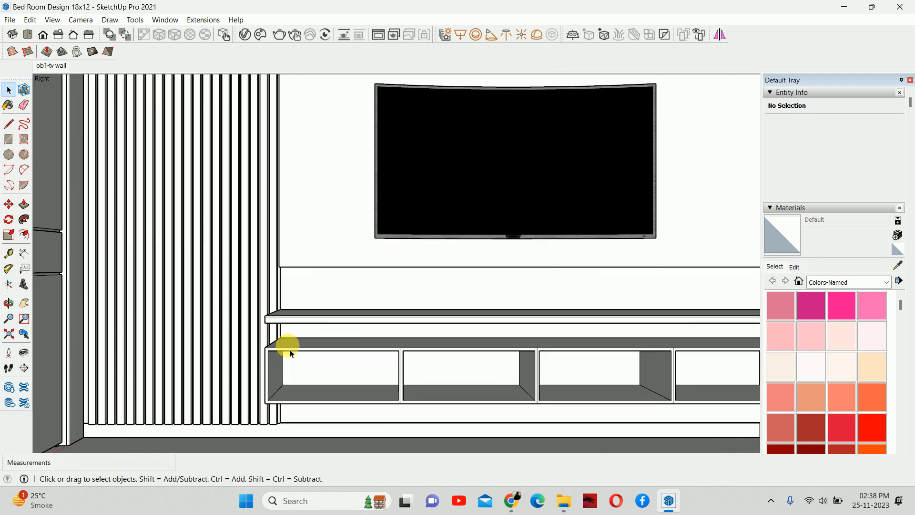
pyautogui.click(30, 20)
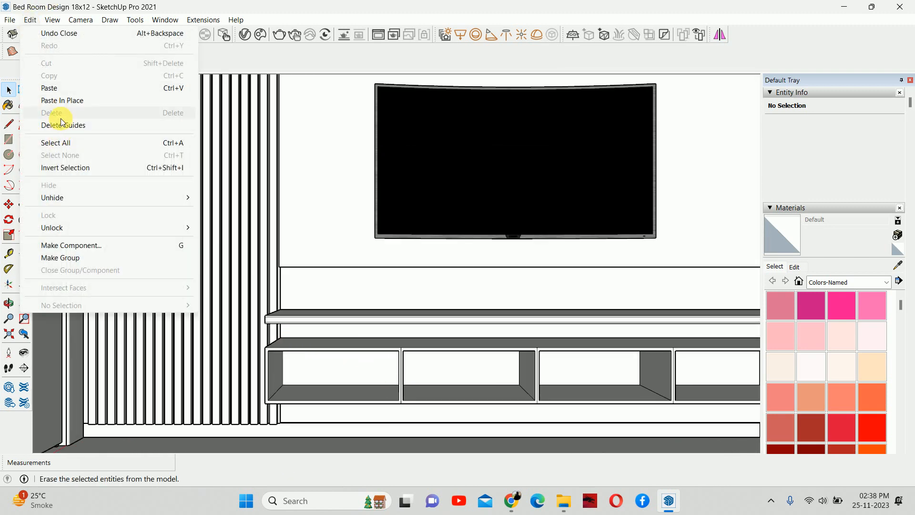
pyautogui.click(62, 103)
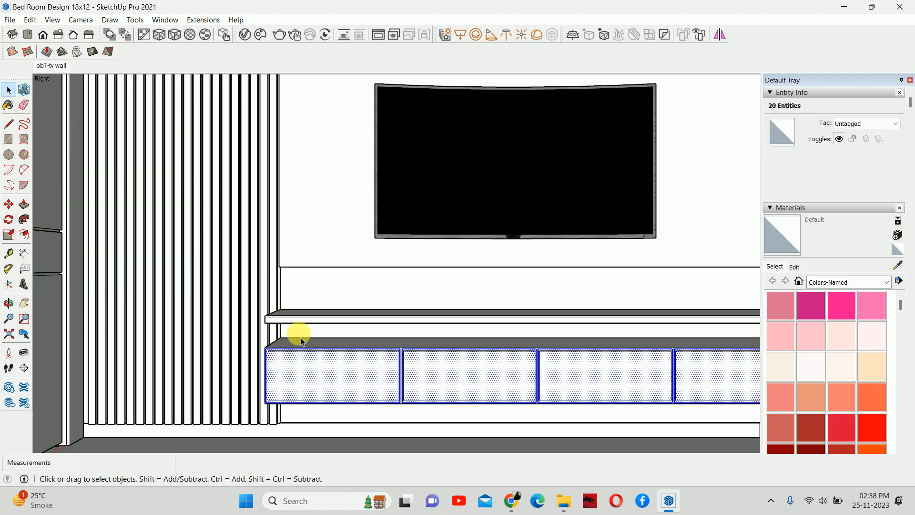
pyautogui.scroll(5, 502, 411)
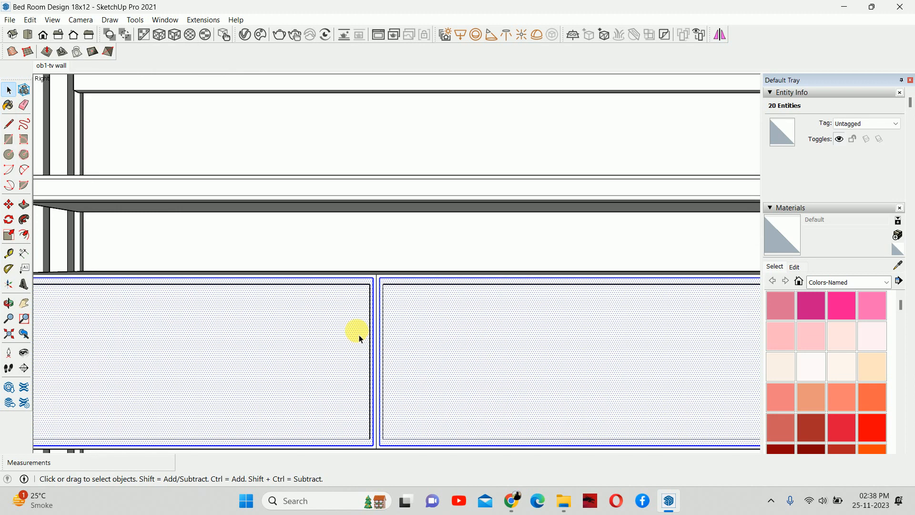
pyautogui.rightClick(330, 331)
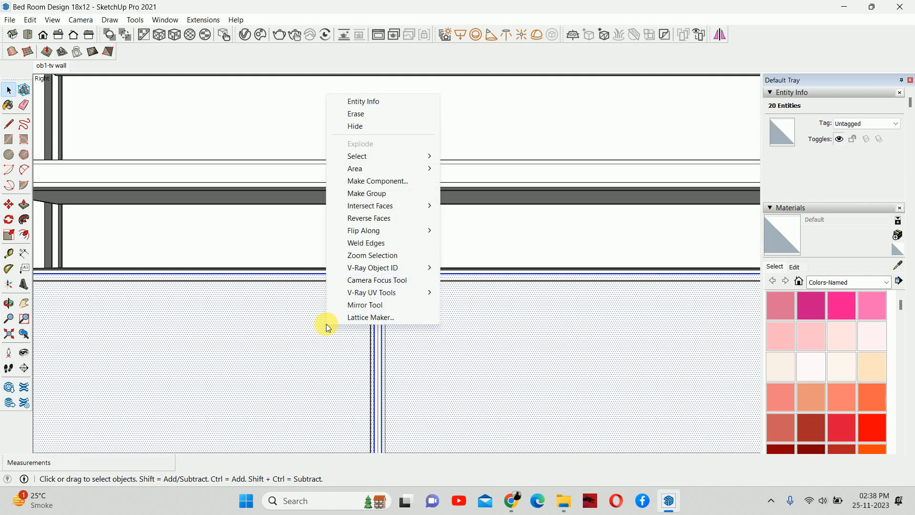
pyautogui.click(367, 193)
pyautogui.scroll(-5, 348, 292)
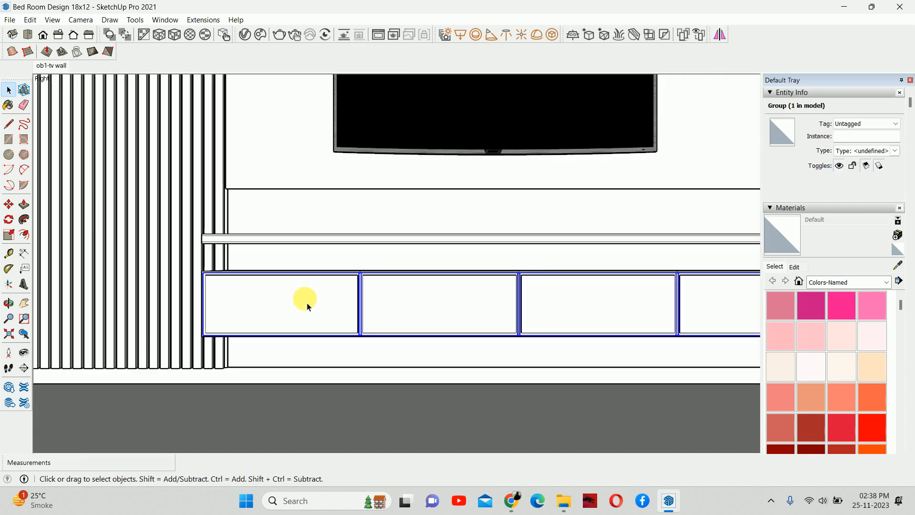
# Inside the new group, pull each of the four front panel faces outward by 0.75".
pyautogui.doubleClick(302, 300)
pyautogui.press('p')
pyautogui.moveTo(323, 292); pyautogui.dragTo(293, 327)
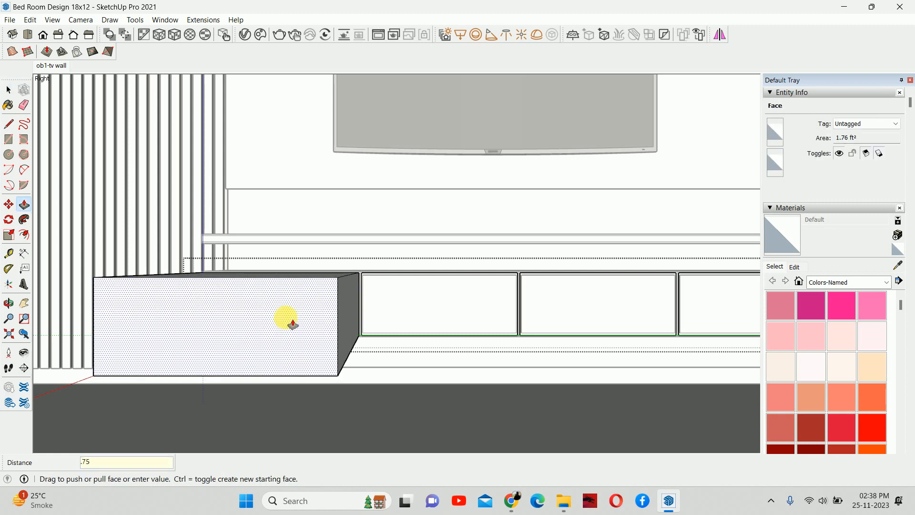
pyautogui.press('Return')
pyautogui.doubleClick(409, 308)
pyautogui.doubleClick(601, 312)
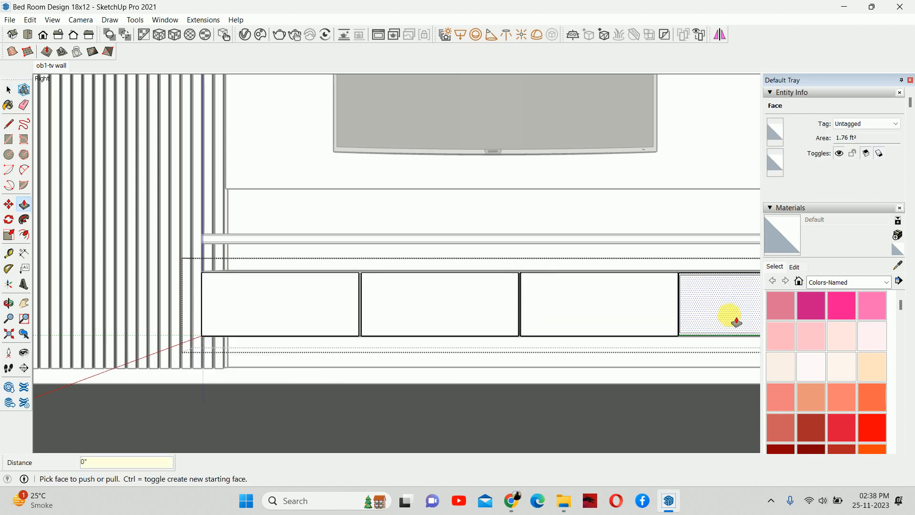
pyautogui.doubleClick(736, 321)
# Place a lengthwise guide on the first panel's top face, parallel to its back edge and close to its front edge.
pyautogui.moveTo(537, 300); pyautogui.dragTo(666, 323, button='middle')
pyautogui.press('h')
pyautogui.scroll(2, 267, 322)
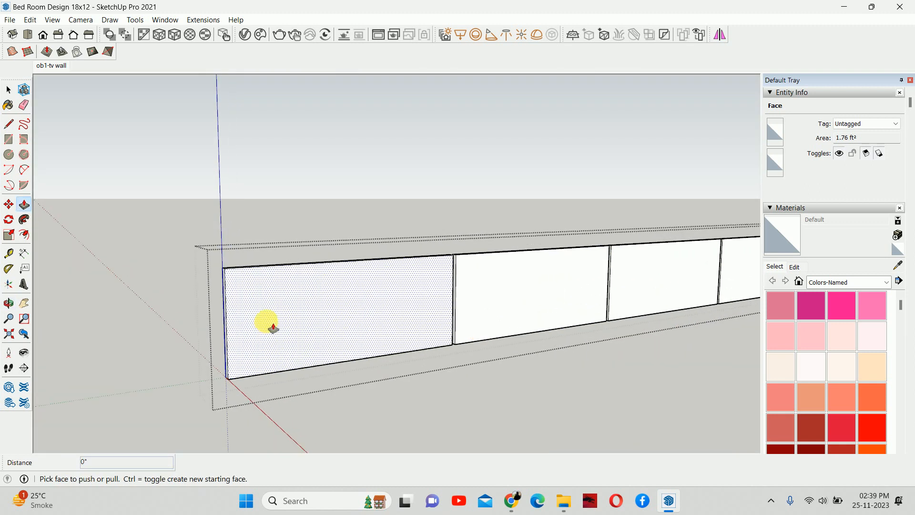
pyautogui.moveTo(273, 327); pyautogui.dragTo(405, 308, button='middle')
pyautogui.scroll(2, 411, 303)
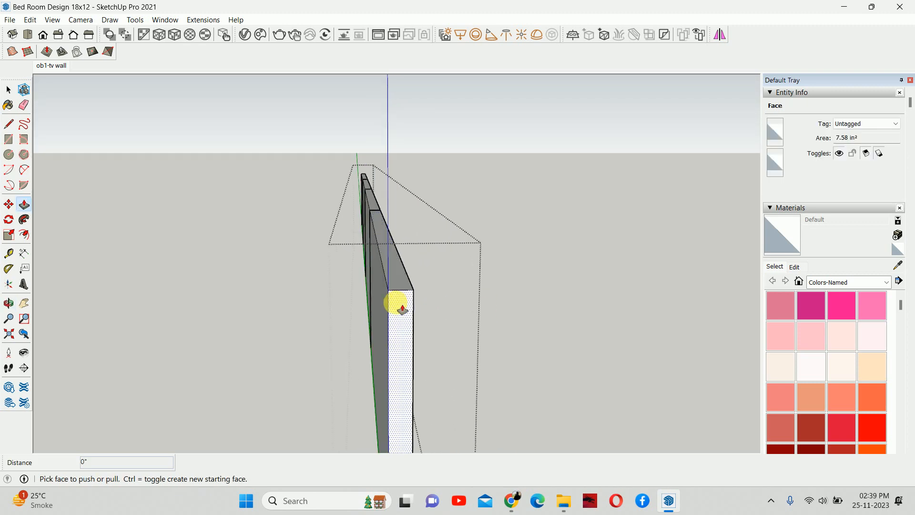
pyautogui.scroll(1, 407, 303)
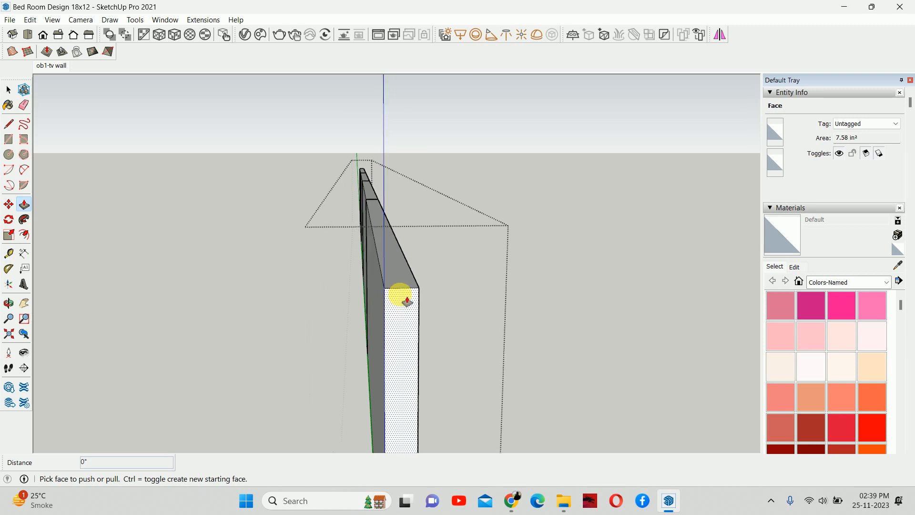
pyautogui.moveTo(377, 274); pyautogui.dragTo(398, 306, button='middle')
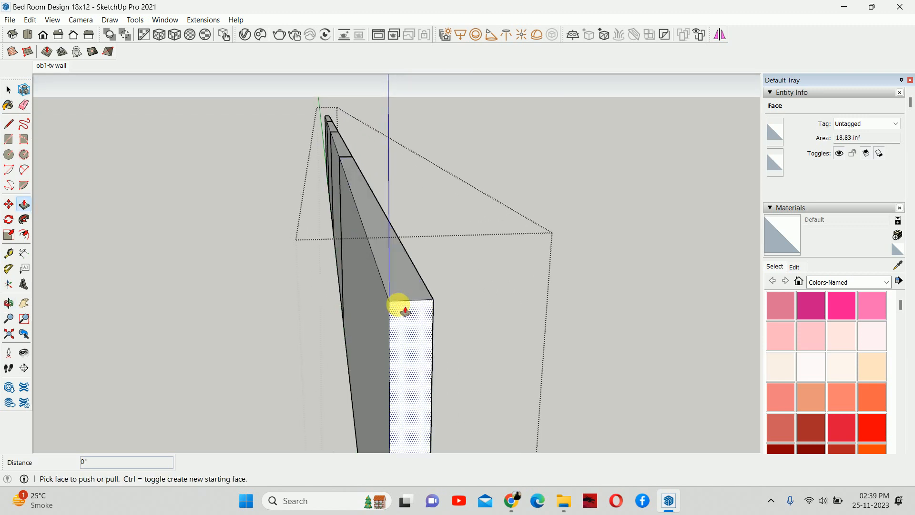
pyautogui.press('t')
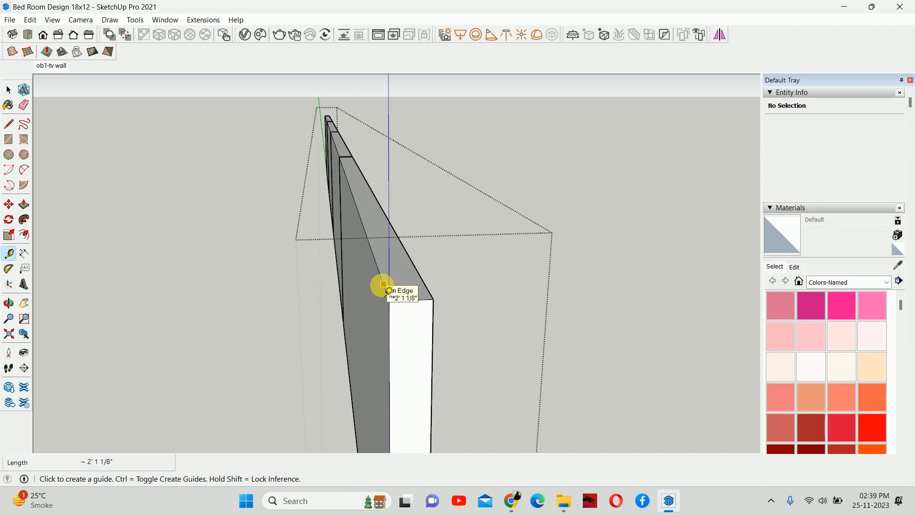
pyautogui.scroll(2, 389, 292)
pyautogui.click(389, 296)
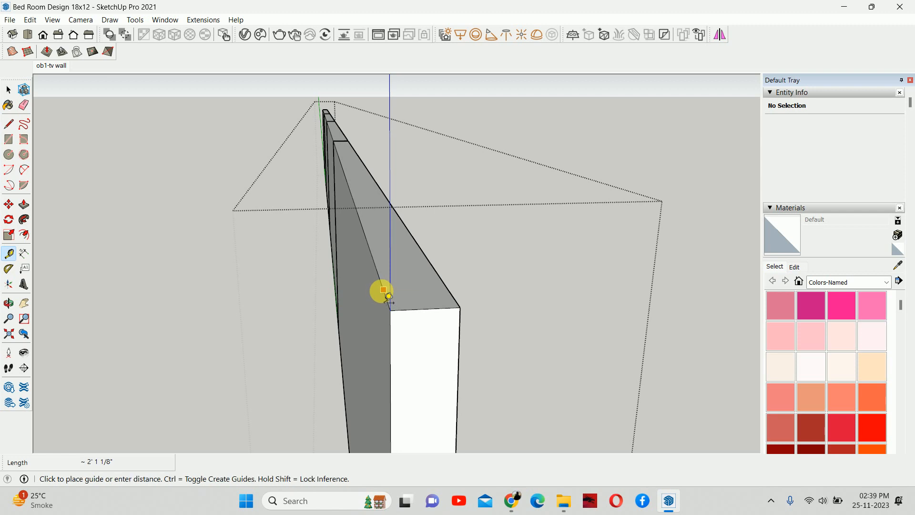
pyautogui.click(441, 298)
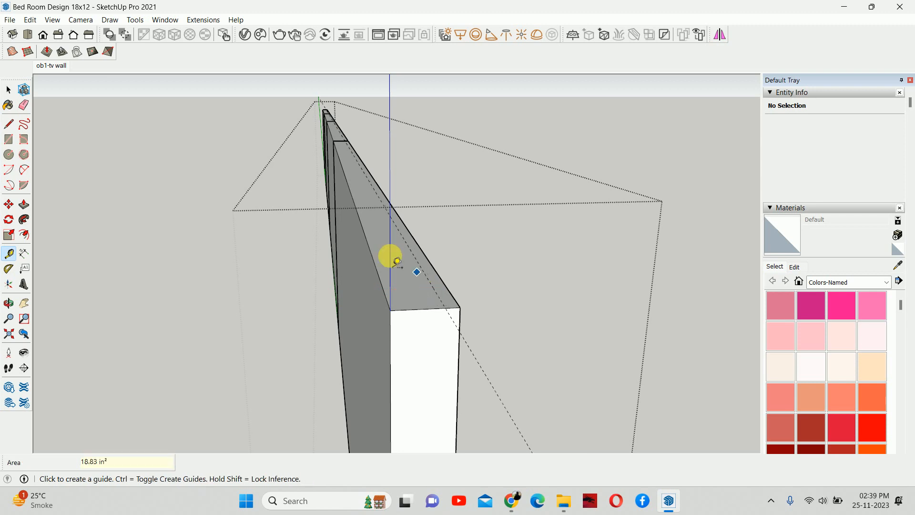
# Add a guide 10 mm below the panel's top back edge and draw a diagonal across the first panel's end between both guides.
pyautogui.click(379, 295)
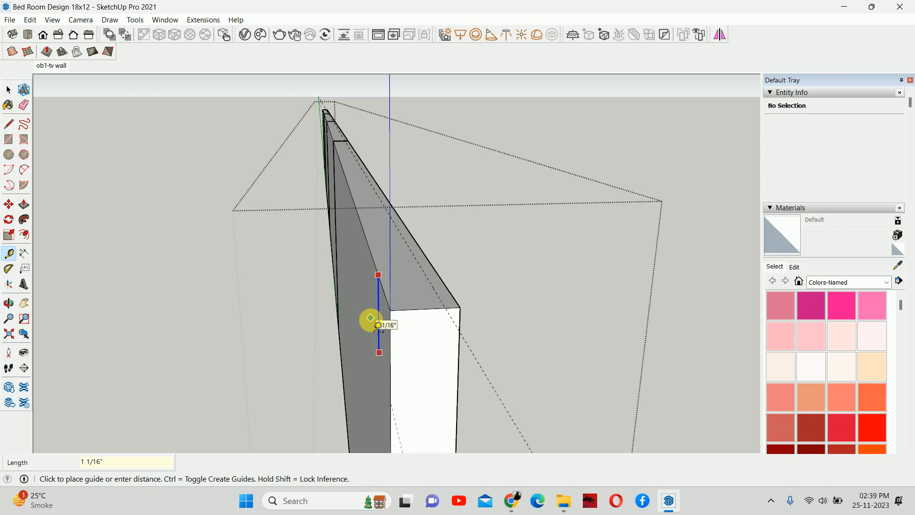
pyautogui.write('10mm')
pyautogui.press('Return')
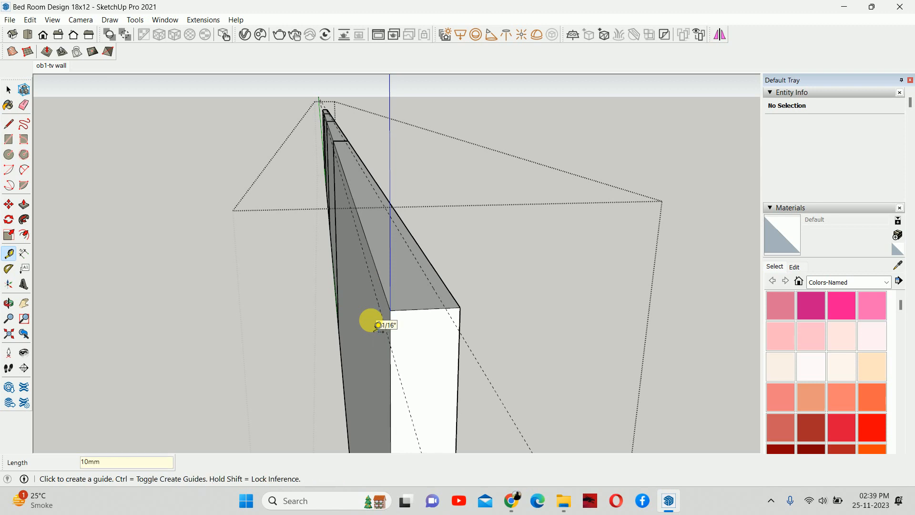
pyautogui.press('l')
pyautogui.click(390, 345)
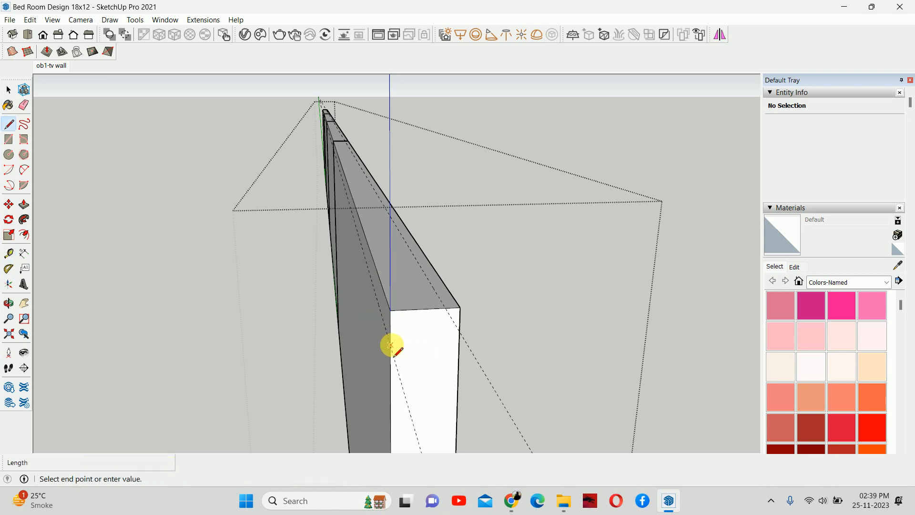
pyautogui.click(445, 309)
pyautogui.press('space')
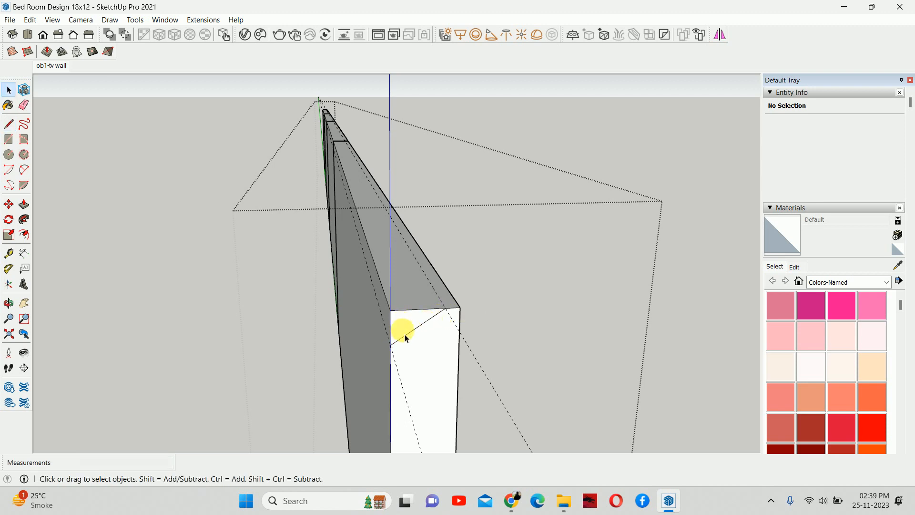
# Copy the diagonal edge from the first panel's end to the matching top corners of the second and third panels' ends.
pyautogui.moveTo(415, 340); pyautogui.dragTo(414, 337, button='middle')
pyautogui.click(414, 337)
pyautogui.press('m')
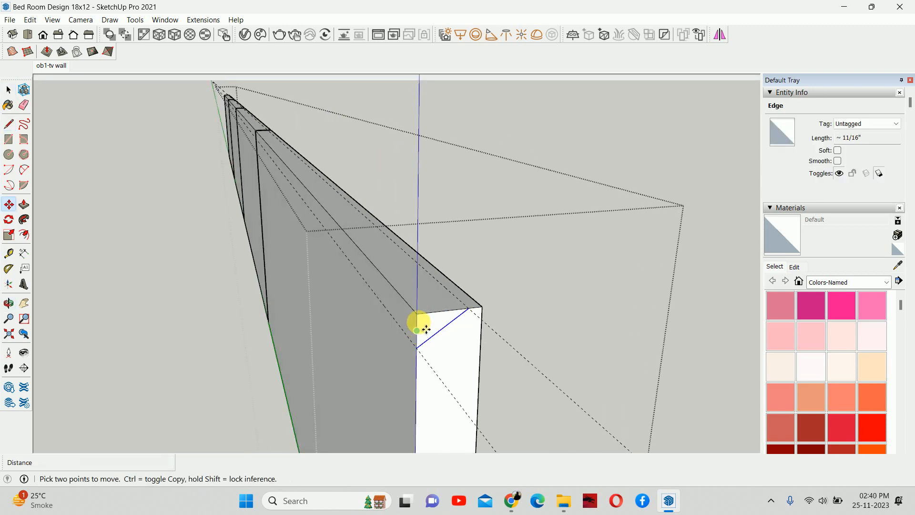
pyautogui.click(427, 327)
pyautogui.press('ctrl')
pyautogui.moveTo(262, 153); pyautogui.dragTo(492, 351, button='middle')
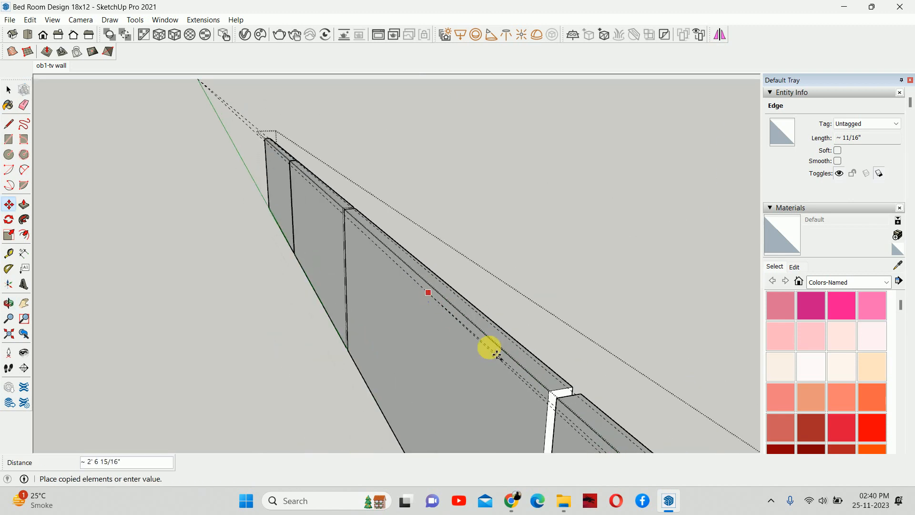
pyautogui.click(556, 400)
pyautogui.click(555, 400)
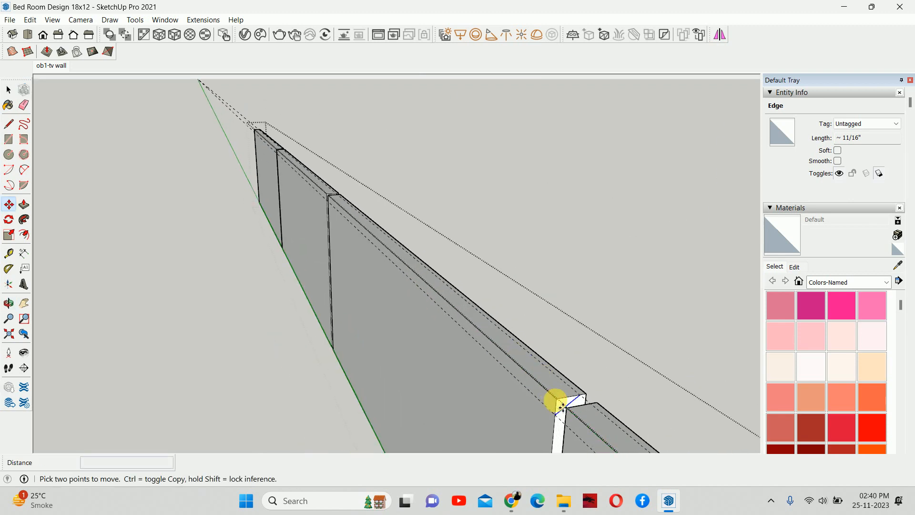
pyautogui.press('ctrl')
pyautogui.moveTo(262, 179); pyautogui.dragTo(357, 199, button='middle')
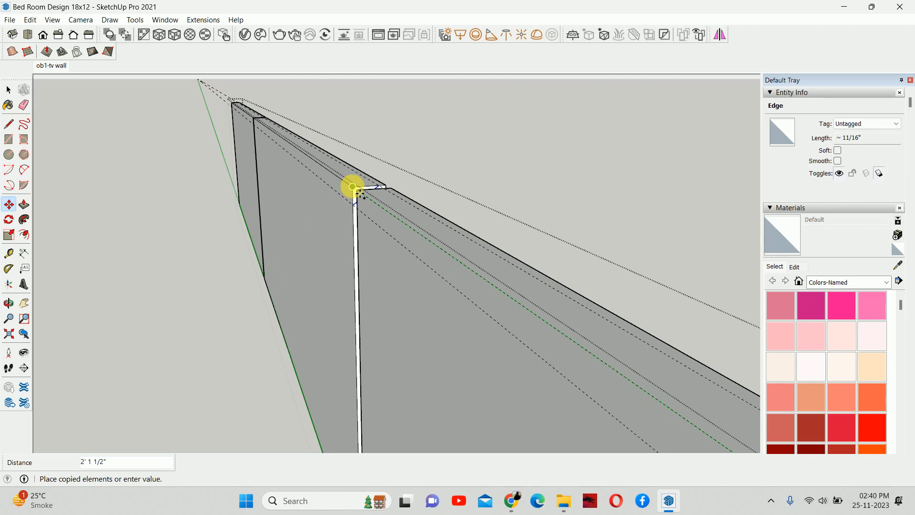
pyautogui.click(353, 186)
pyautogui.click(352, 190)
# Try to copy the diagonal edge from the third panel's end to the matching top corner of the fourth panel.
pyautogui.press('ctrl')
pyautogui.scroll(3, 248, 114)
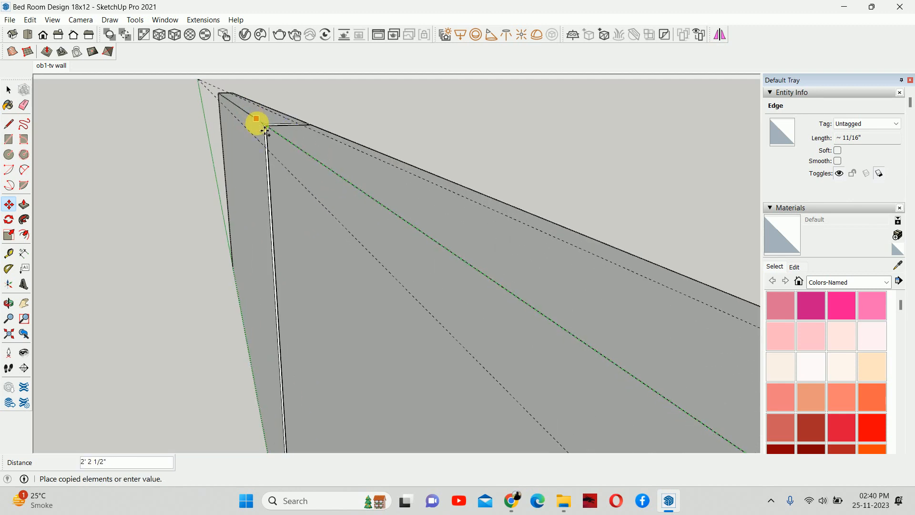
pyautogui.moveTo(265, 128); pyautogui.dragTo(377, 202, button='middle')
pyautogui.click(276, 133)
pyautogui.scroll(-2, 342, 196)
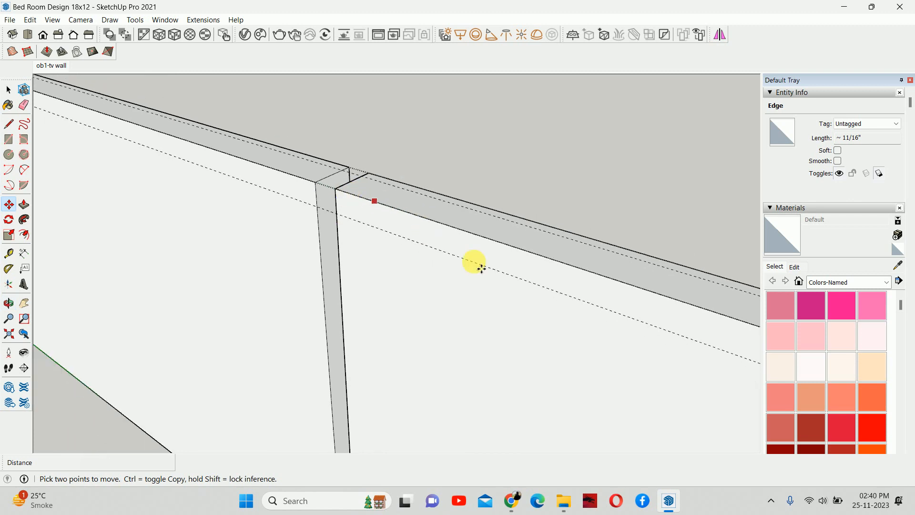
pyautogui.keyDown('shift'); pyautogui.moveTo(480, 267); pyautogui.dragTo(149, 168, button='middle'); pyautogui.keyUp('shift')
pyautogui.scroll(-3, 150, 169)
pyautogui.scroll(3, 304, 243)
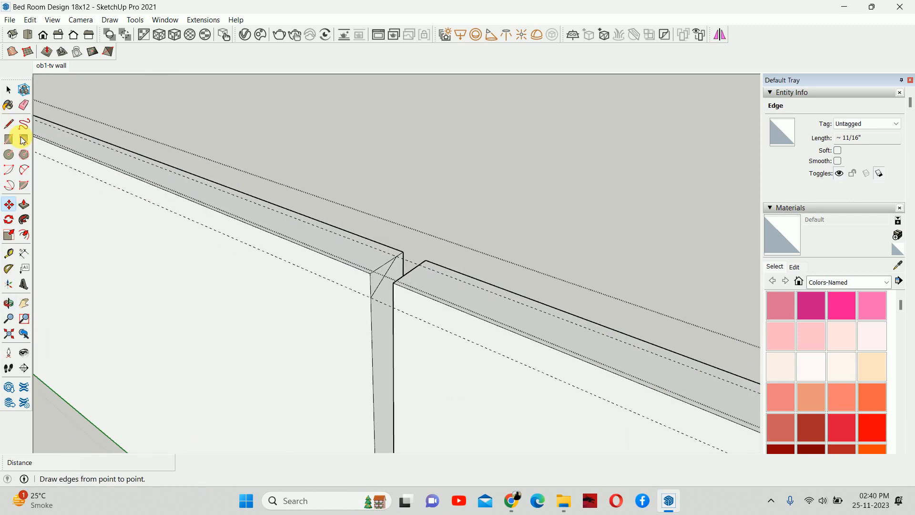
pyautogui.click(371, 275)
pyautogui.press('ctrl')
pyautogui.keyDown('shift'); pyautogui.moveTo(200, 208); pyautogui.dragTo(696, 354, button='middle'); pyautogui.keyUp('shift')
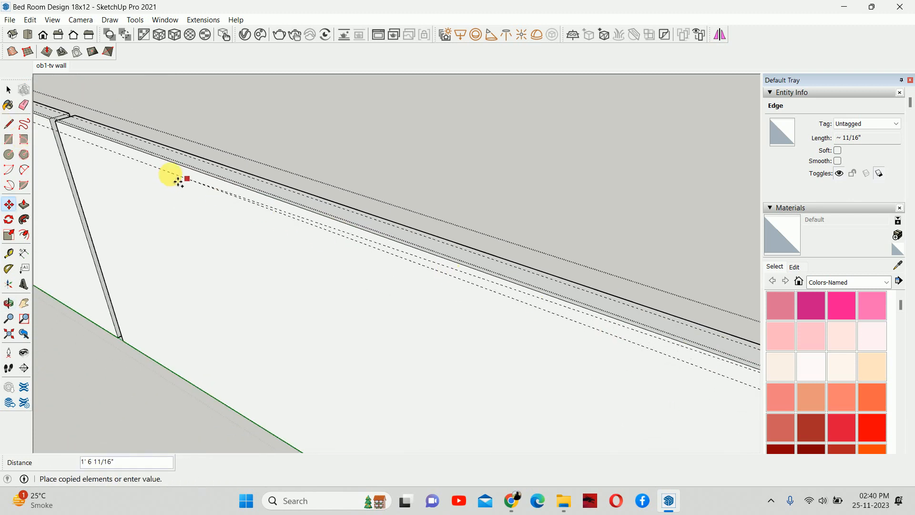
pyautogui.keyDown('shift'); pyautogui.moveTo(117, 147); pyautogui.dragTo(417, 272, button='middle'); pyautogui.keyUp('shift')
pyautogui.scroll(3, 368, 257)
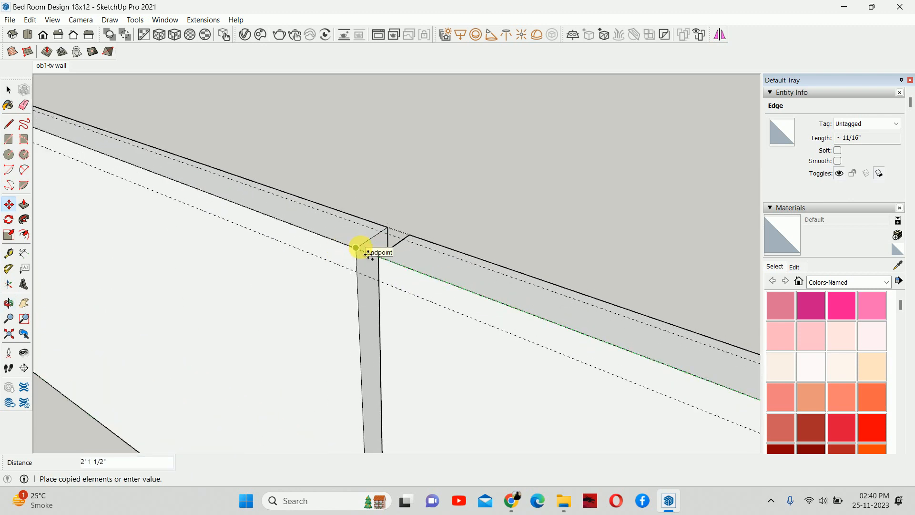
pyautogui.click(369, 256)
pyautogui.press('space')
# Draw a line across the fourth panel's end from the 10 mm guide to the opposite top corner.
pyautogui.scroll(2, 376, 261)
pyautogui.press('l')
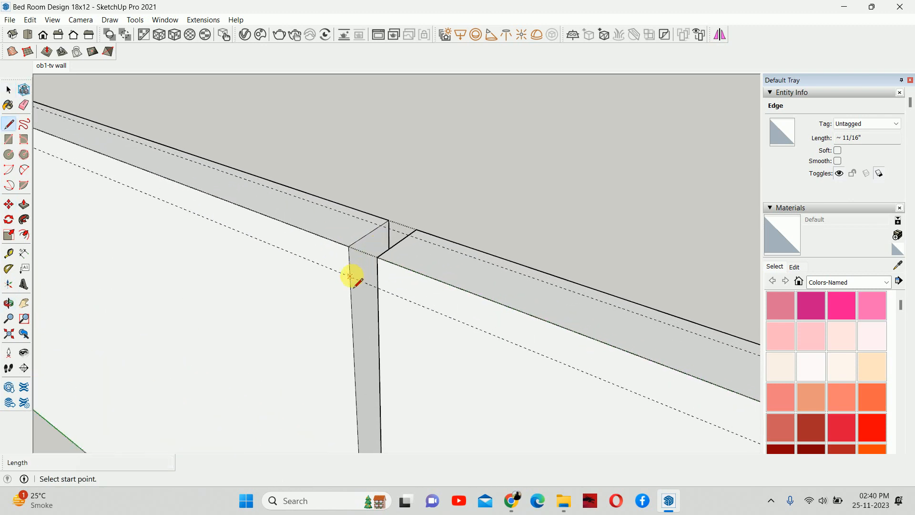
pyautogui.click(350, 276)
pyautogui.click(388, 220)
pyautogui.press('z')
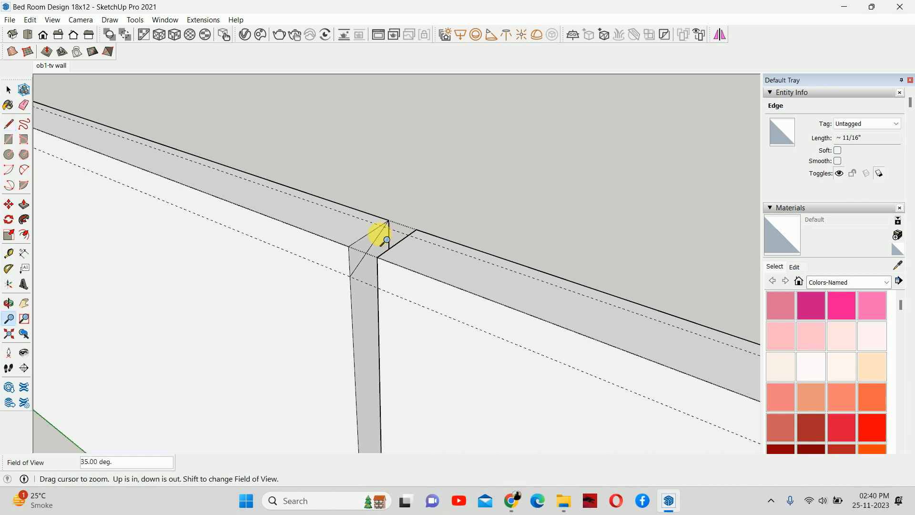
pyautogui.scroll(2, 391, 238)
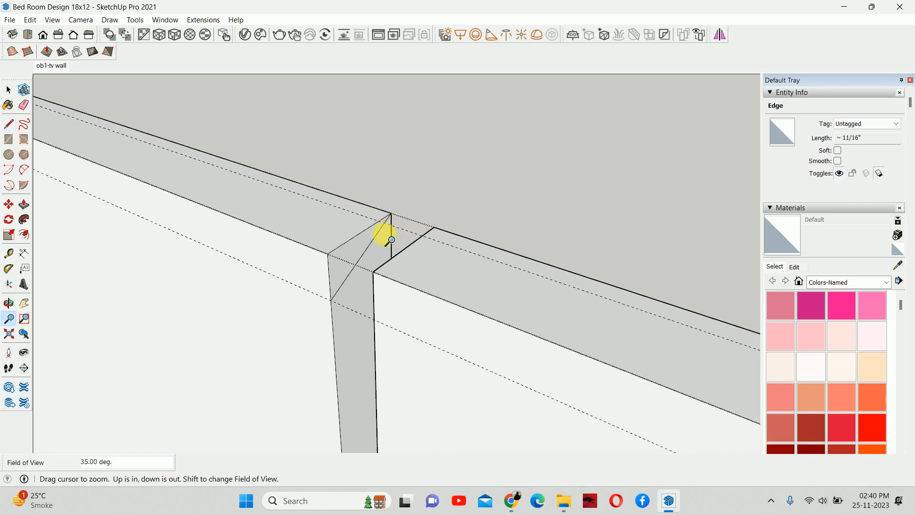
# Erase the misplaced line on the fourth panel's end and redraw the diagonal between the two guides.
pyautogui.press('e')
pyautogui.click(373, 235)
pyautogui.press('l')
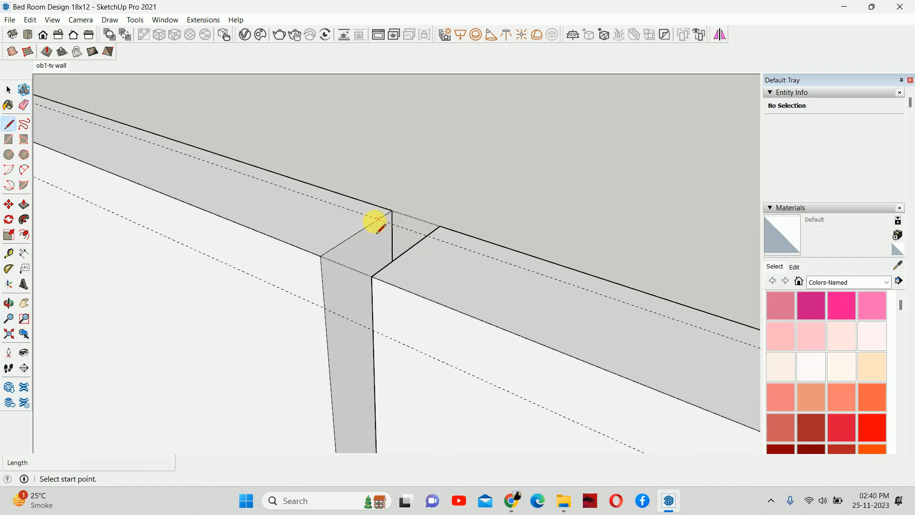
pyautogui.click(325, 308)
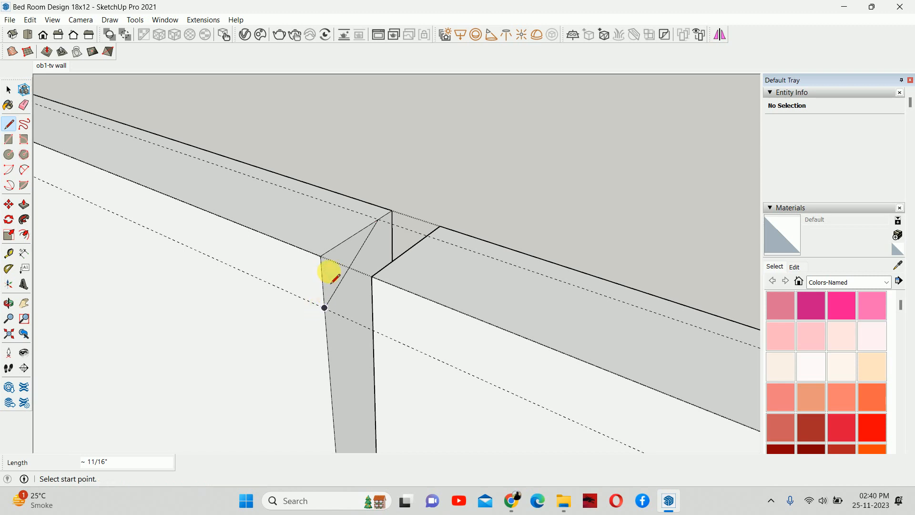
# Push the triangular corner of the fourth panel's end along the panel's full length to cut the top chamfer.
pyautogui.press('p')
pyautogui.moveTo(329, 267); pyautogui.dragTo(165, 230)
pyautogui.scroll(-1, 165, 230)
pyautogui.keyDown('shift'); pyautogui.moveTo(159, 223); pyautogui.dragTo(548, 301, button='middle'); pyautogui.keyUp('shift')
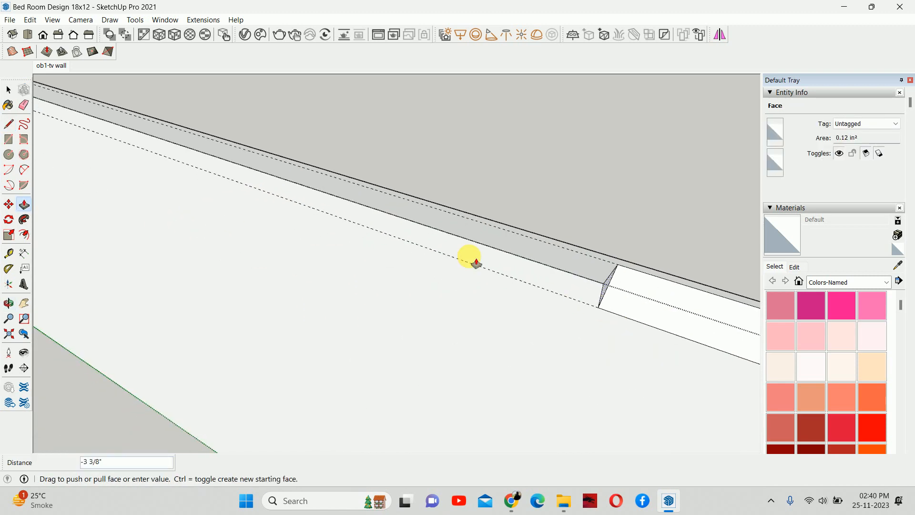
pyautogui.scroll(-3, 467, 256)
pyautogui.keyDown('shift'); pyautogui.moveTo(329, 235); pyautogui.dragTo(474, 274, button='middle'); pyautogui.keyUp('shift')
pyautogui.click(143, 157)
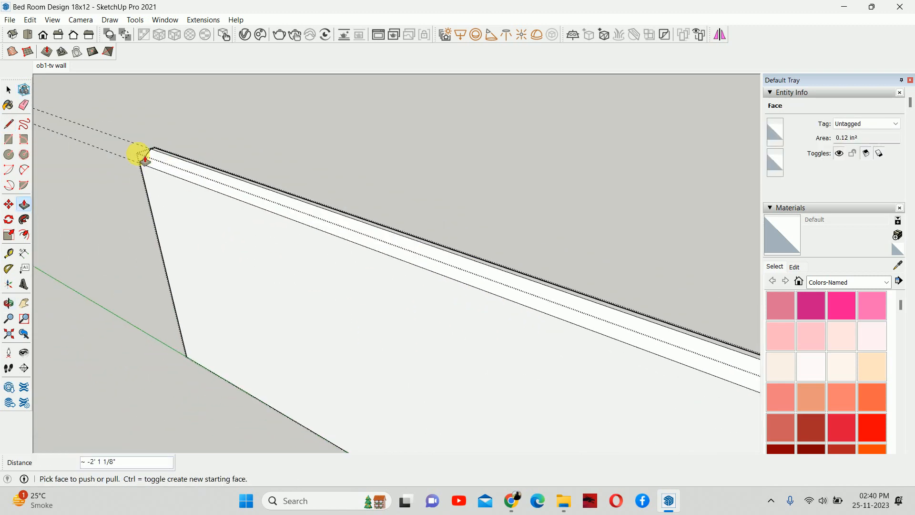
# Repeat the same chamfer cut on the triangular corner of the adjacent third panel.
pyautogui.moveTo(215, 198); pyautogui.dragTo(36, 158, button='middle')
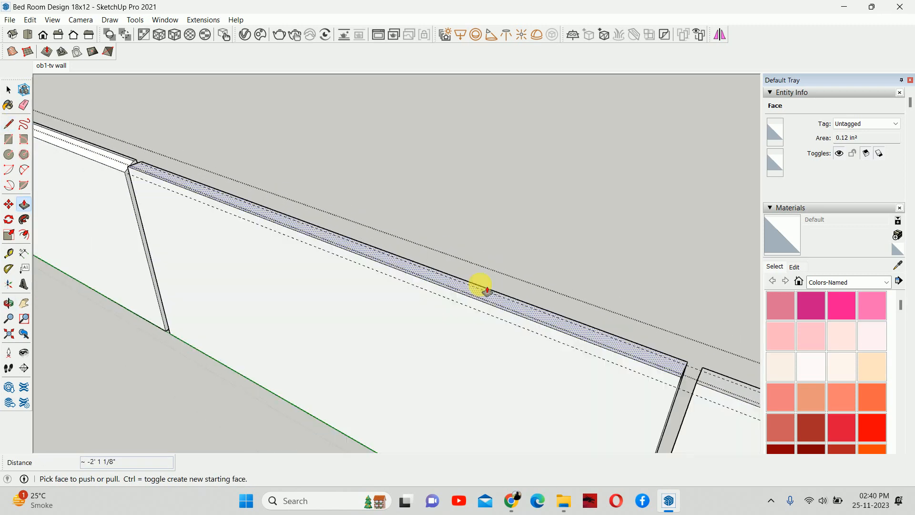
pyautogui.keyDown('shift'); pyautogui.moveTo(480, 285); pyautogui.dragTo(133, 179, button='middle'); pyautogui.keyUp('shift')
pyautogui.scroll(3, 269, 230)
pyautogui.doubleClick(244, 226)
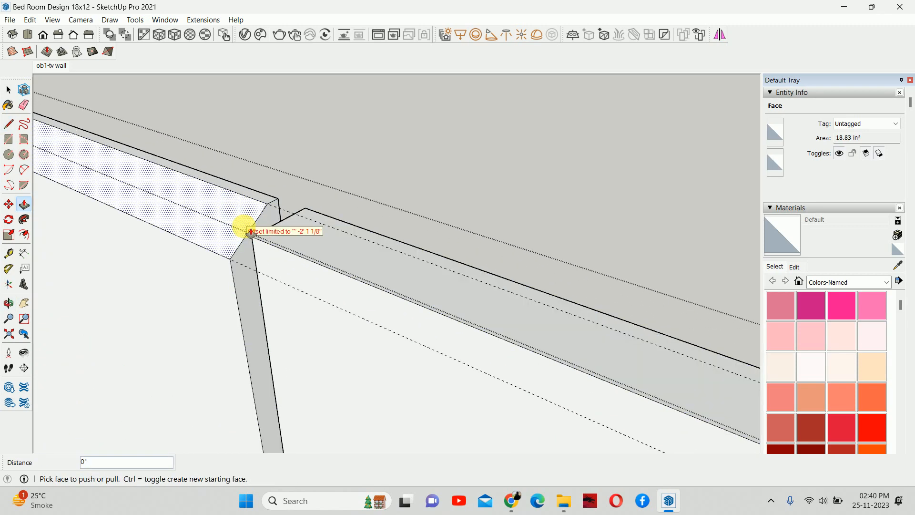
# Repeat the same cut on the second panel's triangular corner to chamfer its top edge.
pyautogui.scroll(-2, 243, 227)
pyautogui.keyDown('shift'); pyautogui.moveTo(365, 257); pyautogui.dragTo(157, 158, button='middle'); pyautogui.keyUp('shift')
pyautogui.scroll(-2, 222, 208)
pyautogui.scroll(-2, 406, 281)
pyautogui.scroll(3, 172, 171)
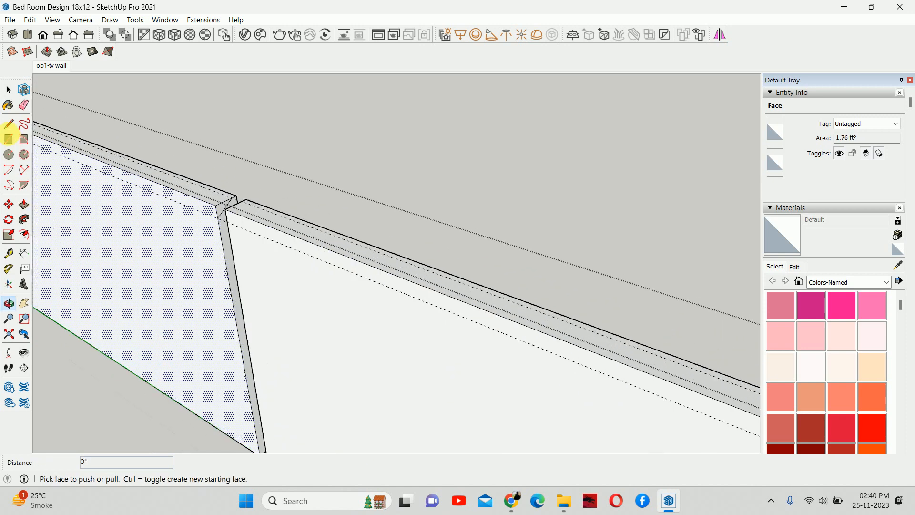
pyautogui.keyDown('shift'); pyautogui.moveTo(262, 220); pyautogui.dragTo(188, 184, button='middle'); pyautogui.keyUp('shift')
pyautogui.scroll(1, 189, 184)
pyautogui.scroll(3, 151, 168)
pyautogui.click(146, 167)
pyautogui.click(148, 169)
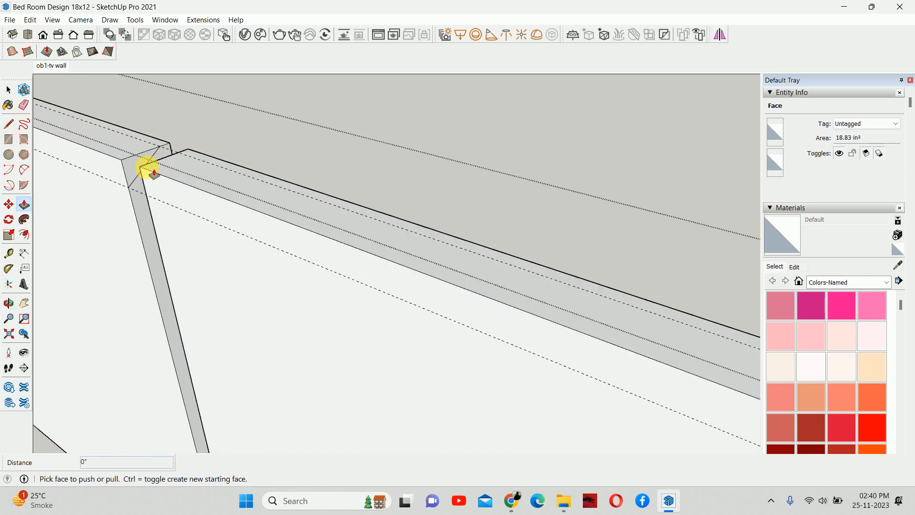
# Cut the matching chamfer along the first panel's top edge by repeating the push on its end triangle.
pyautogui.scroll(-1, 136, 159)
pyautogui.keyDown('shift'); pyautogui.moveTo(325, 275); pyautogui.dragTo(4, 145, button='middle'); pyautogui.keyUp('shift')
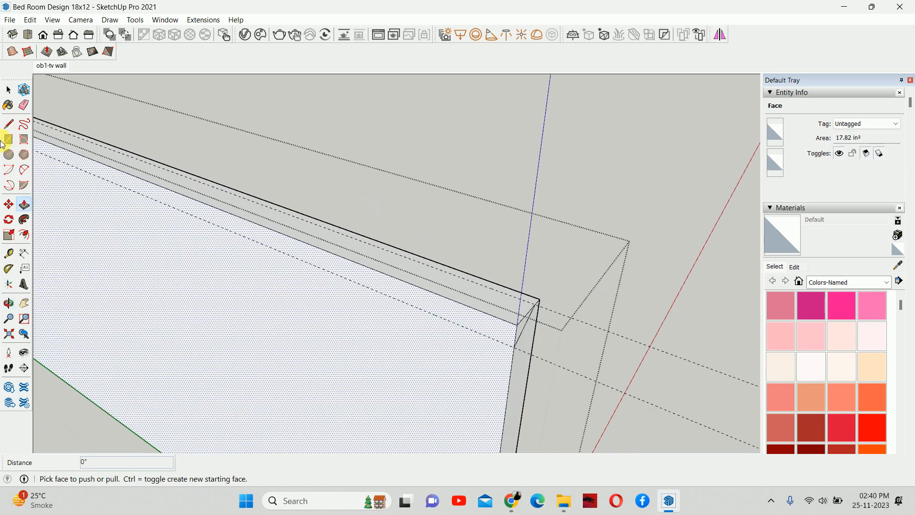
pyautogui.scroll(3, 643, 308)
pyautogui.scroll(-4, 424, 316)
pyautogui.scroll(1, 376, 317)
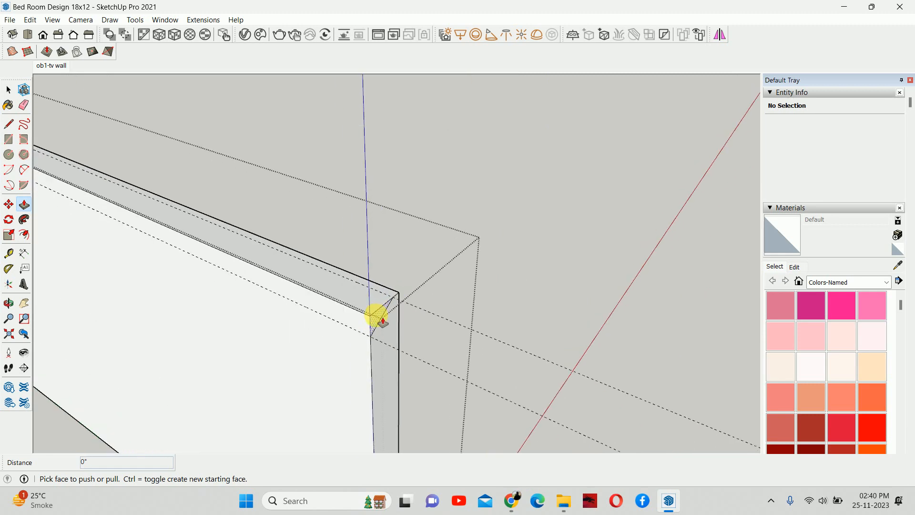
pyautogui.doubleClick(376, 315)
# Delete all guides in the model and leave the cabinet front panels' group.
pyautogui.press('space')
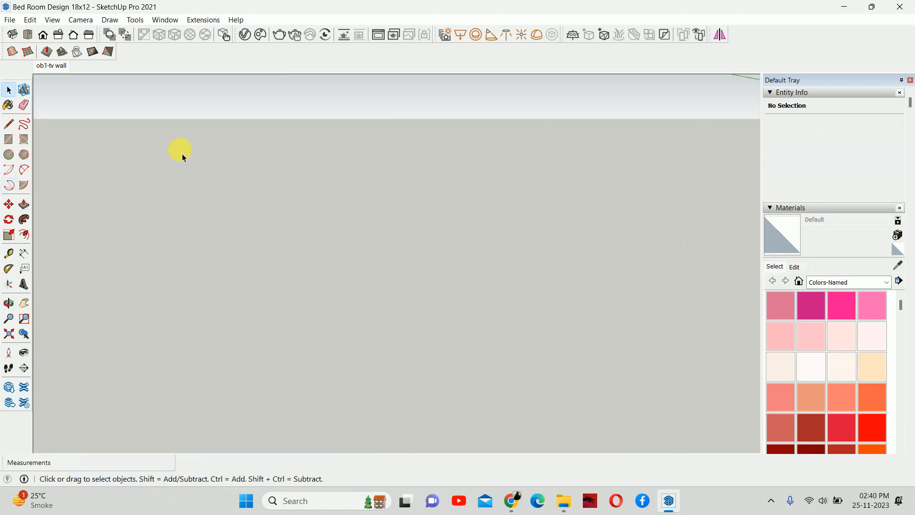
pyautogui.click(30, 19)
pyautogui.click(48, 127)
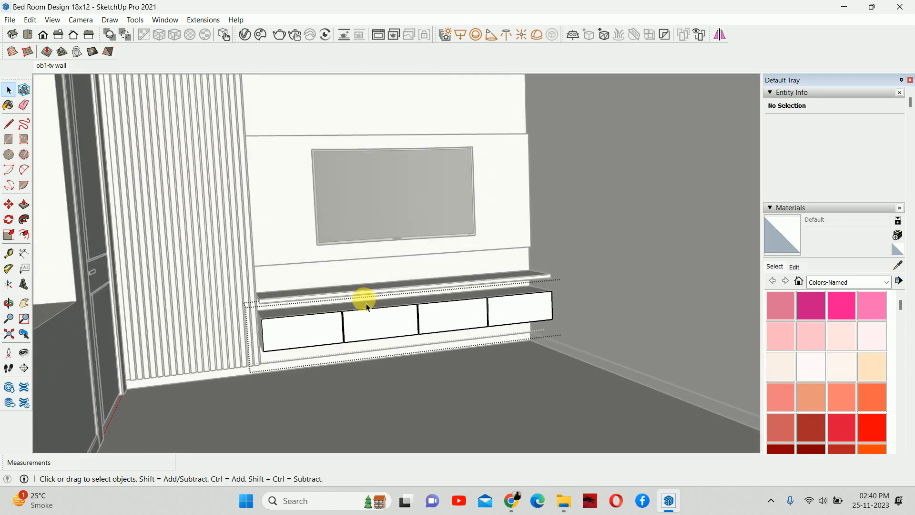
pyautogui.scroll(4, 390, 383)
pyautogui.press('Escape')
# Examine the chamfered cabinet fronts up close and the overall layout of the TV wall.
pyautogui.scroll(3, 340, 370)
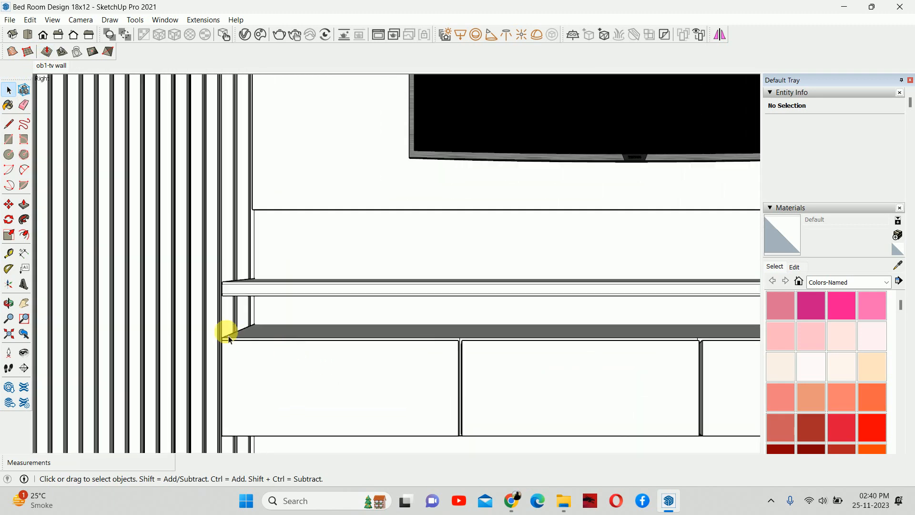
pyautogui.moveTo(229, 331); pyautogui.dragTo(379, 384, button='middle')
pyautogui.scroll(3, 378, 384)
pyautogui.moveTo(315, 381); pyautogui.dragTo(378, 318, button='middle')
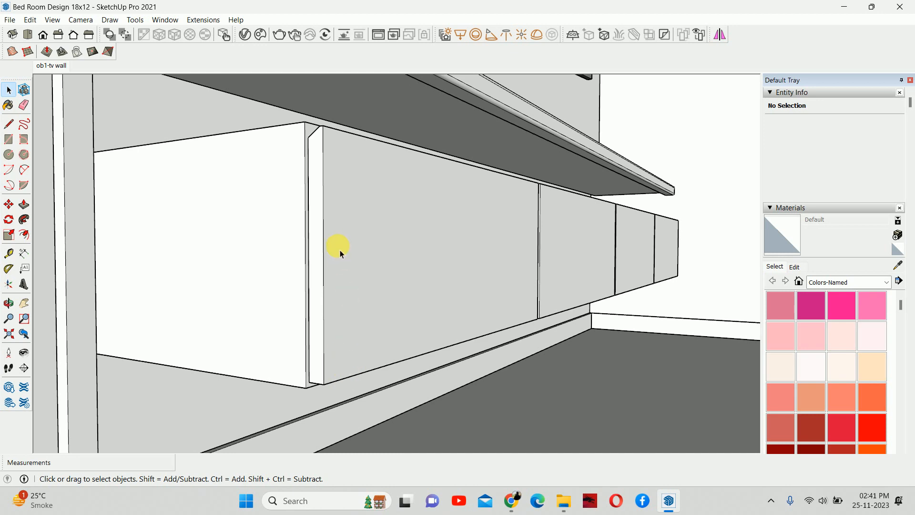
pyautogui.moveTo(337, 245); pyautogui.dragTo(308, 165, button='middle')
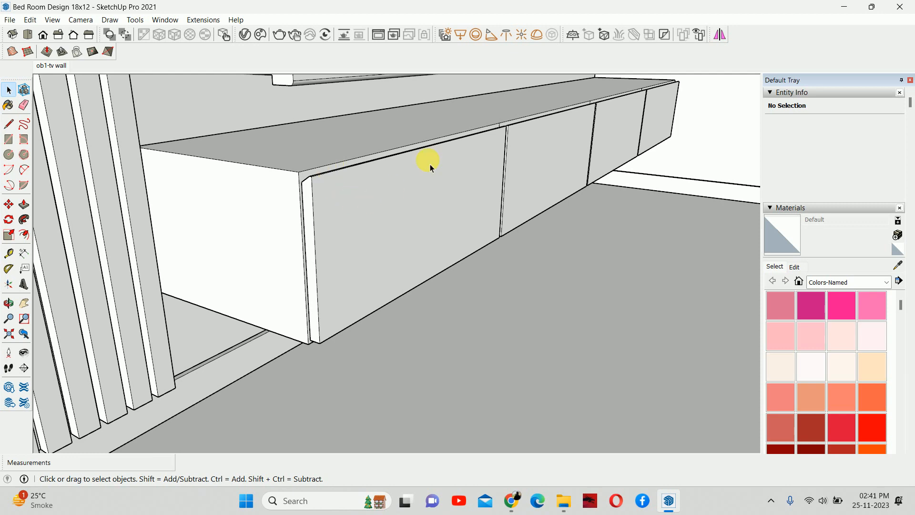
pyautogui.moveTo(429, 160); pyautogui.dragTo(206, 157, button='middle')
pyautogui.scroll(-4, 384, 149)
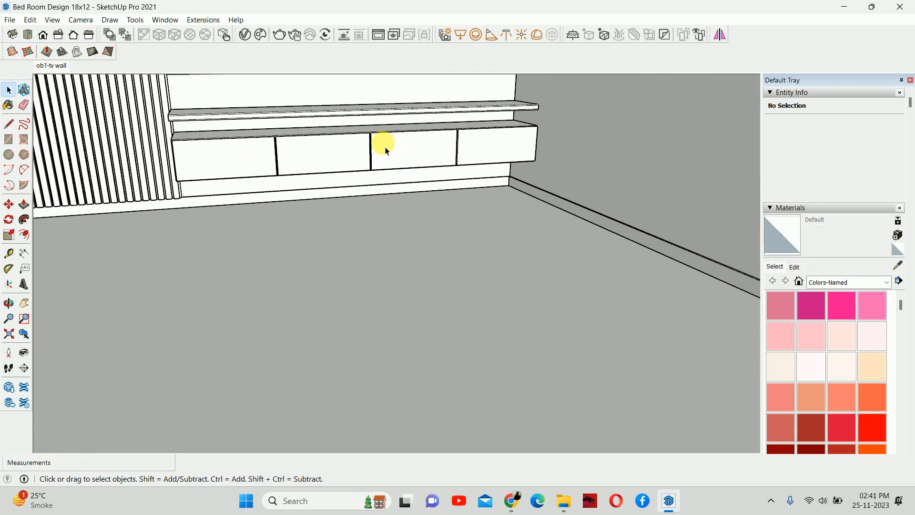
pyautogui.moveTo(384, 149); pyautogui.dragTo(336, 110, button='middle')
pyautogui.scroll(-2, 326, 106)
pyautogui.keyDown('shift'); pyautogui.moveTo(334, 145); pyautogui.dragTo(354, 327, button='middle'); pyautogui.keyUp('shift')
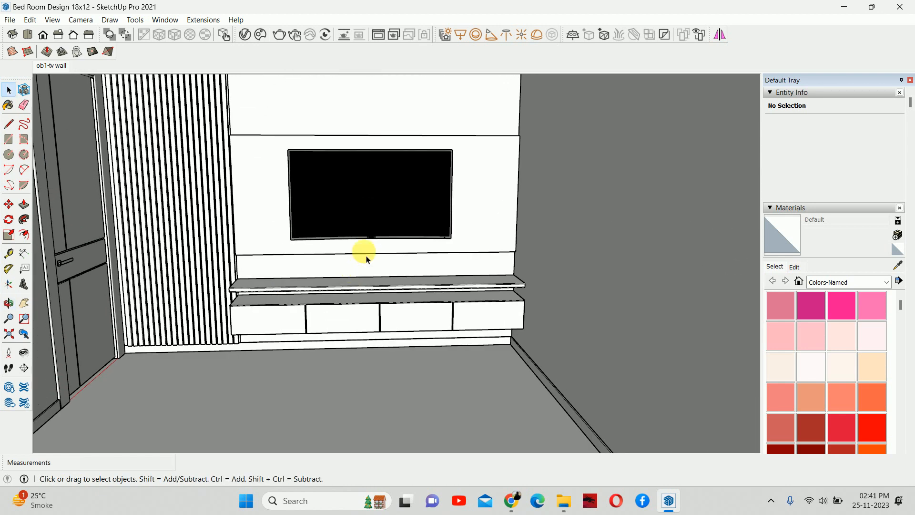
pyautogui.moveTo(366, 258); pyautogui.dragTo(362, 238, button='middle')
pyautogui.scroll(2, 301, 323)
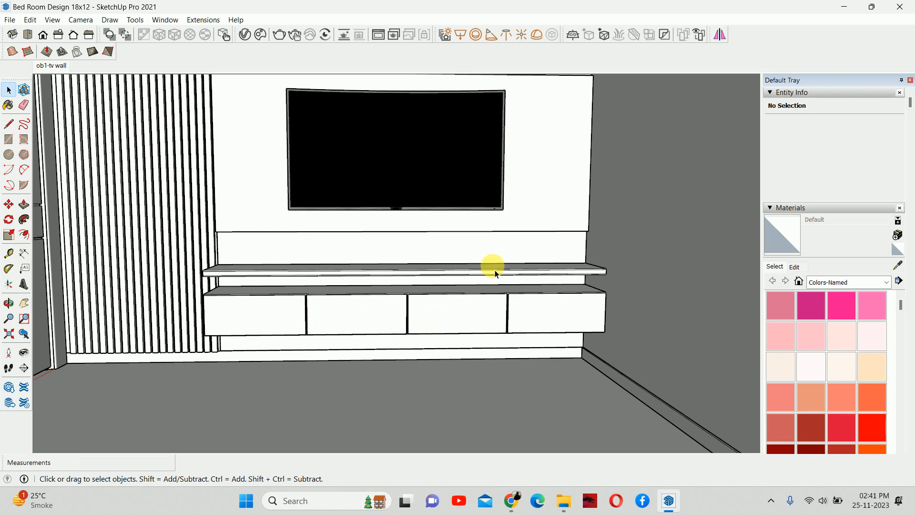
pyautogui.moveTo(492, 265); pyautogui.dragTo(424, 358, button='middle')
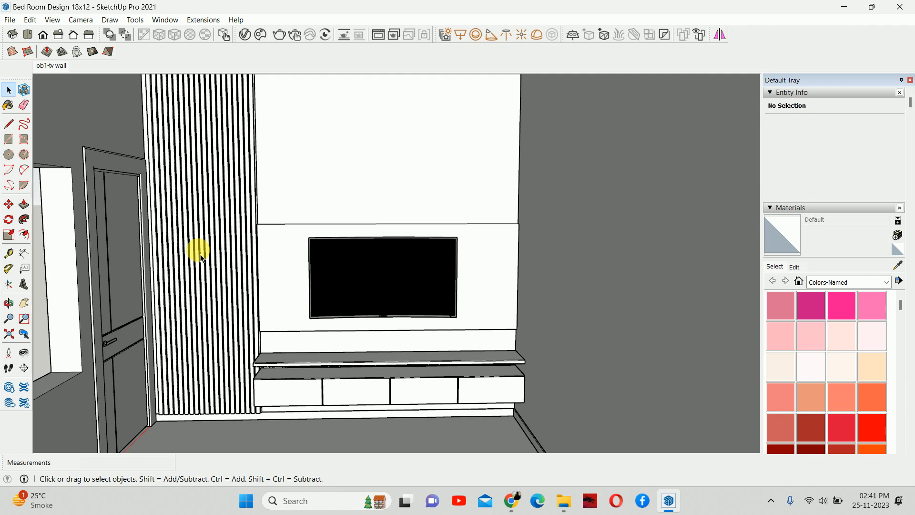
pyautogui.scroll(-2, 378, 162)
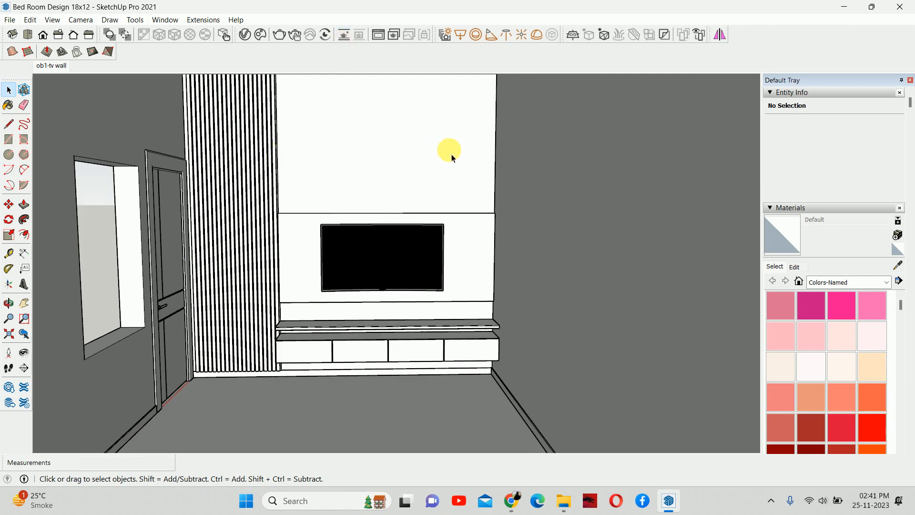
pyautogui.moveTo(402, 249); pyautogui.dragTo(233, 373, button='middle')
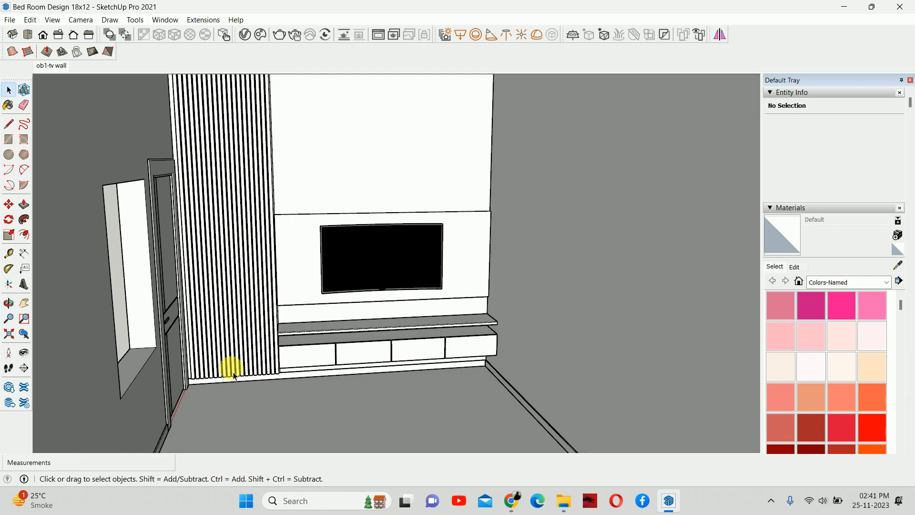
pyautogui.scroll(1, 232, 373)
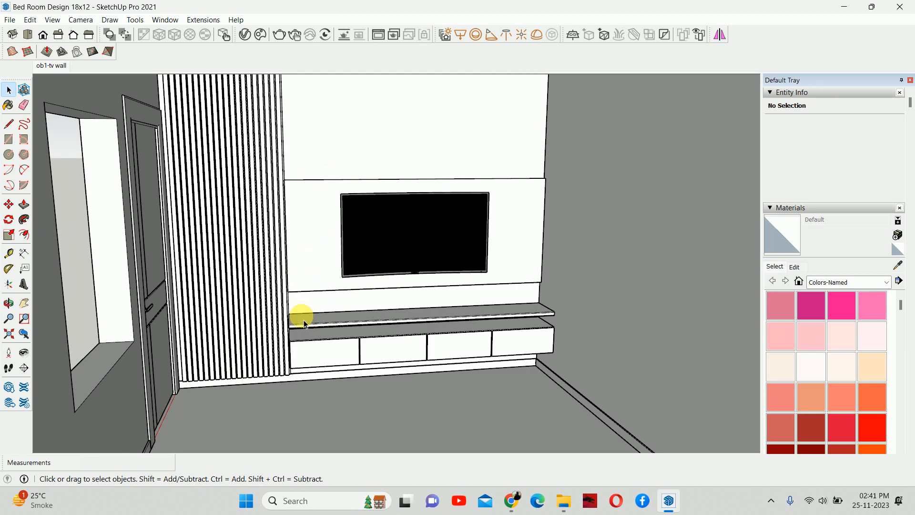
# Copy the floating shelf straight up about 5' 9" above the TV, level with the top of the window.
pyautogui.click(305, 326)
pyautogui.moveTo(305, 327); pyautogui.dragTo(300, 305, button='middle')
pyautogui.press('m')
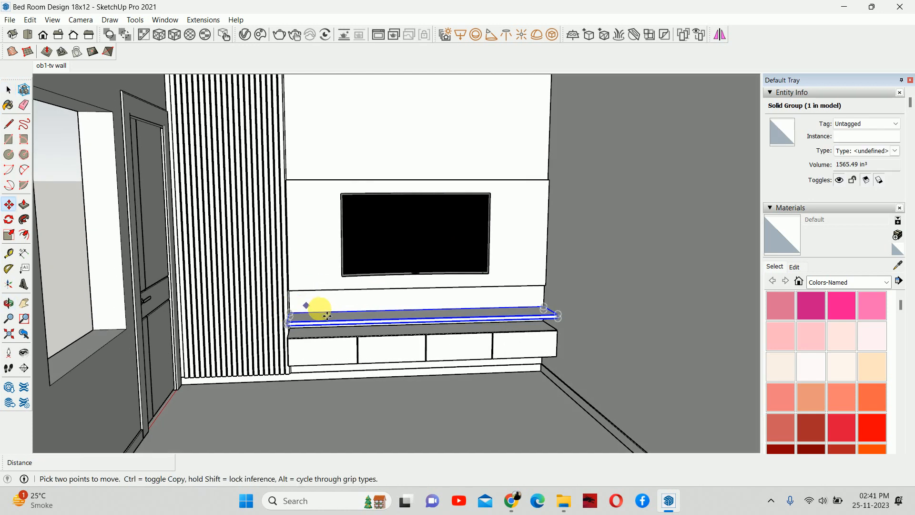
pyautogui.press('ctrl')
pyautogui.click(327, 315)
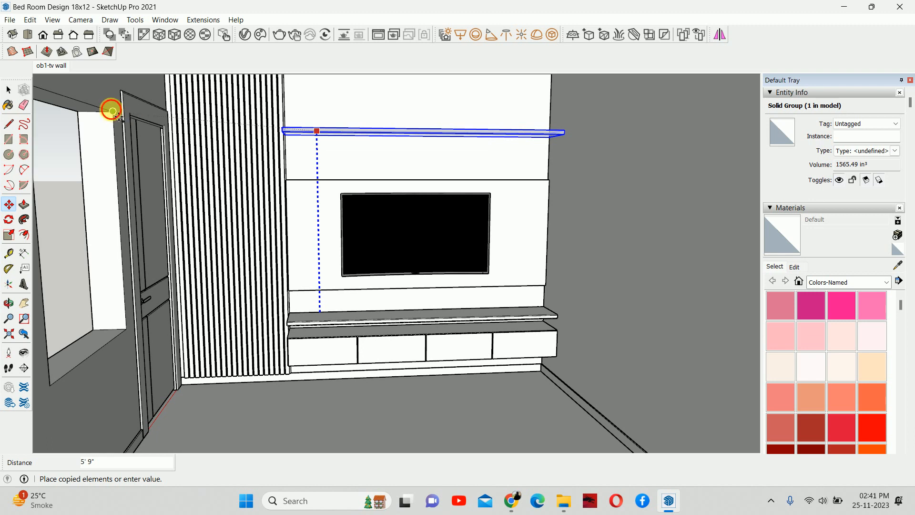
pyautogui.click(113, 107)
pyautogui.press('space')
# Open the copied upper shelf group for editing and hide the rest of the model.
pyautogui.scroll(3, 344, 148)
pyautogui.moveTo(343, 152); pyautogui.dragTo(410, 161, button='middle')
pyautogui.moveTo(128, 123); pyautogui.dragTo(191, 146, button='middle')
pyautogui.moveTo(546, 173); pyautogui.dragTo(347, 179, button='middle')
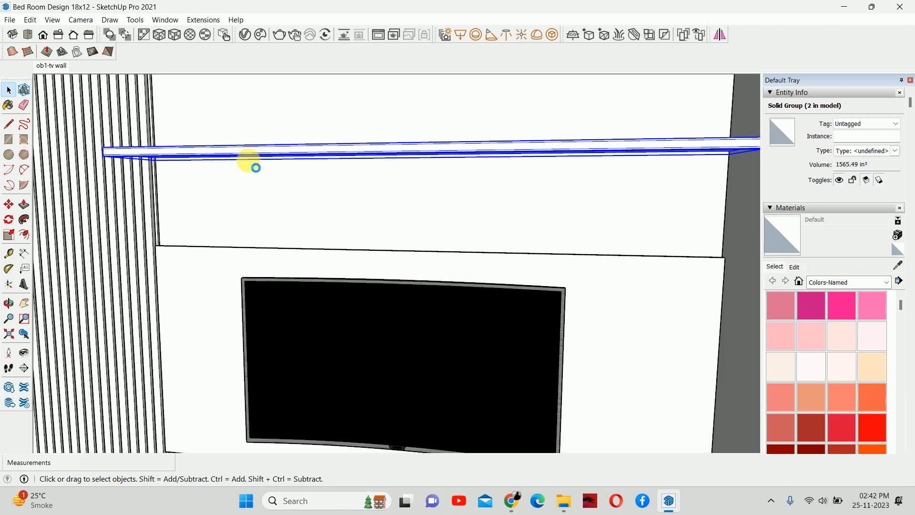
pyautogui.moveTo(247, 160); pyautogui.dragTo(218, 99, button='middle')
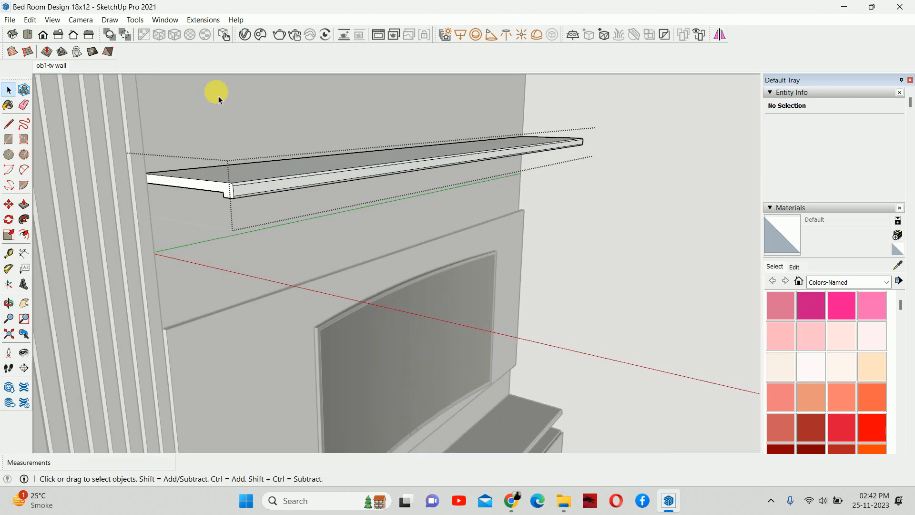
pyautogui.click(44, 20)
pyautogui.moveTo(39, 21)
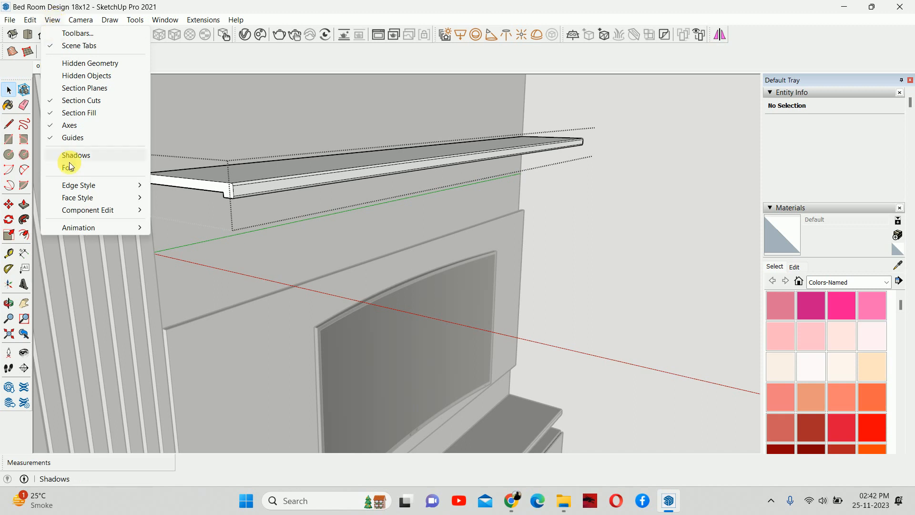
pyautogui.moveTo(80, 213)
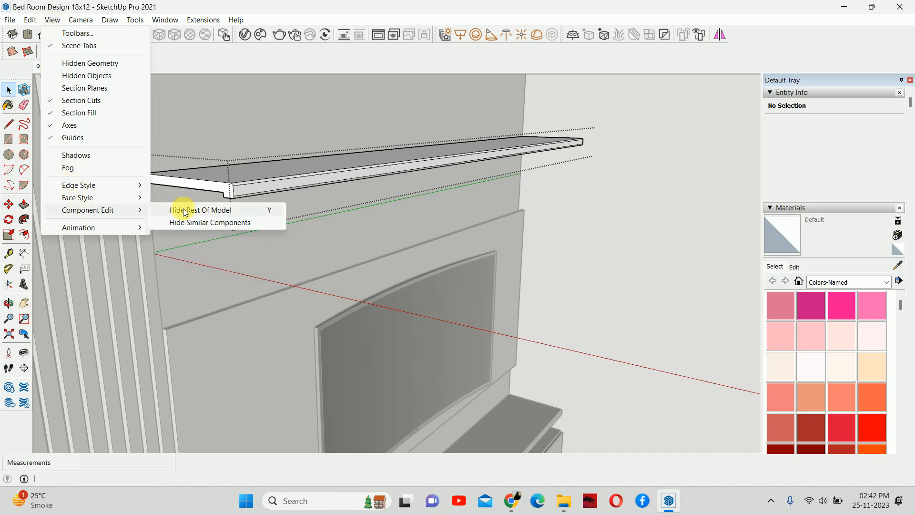
pyautogui.click(241, 210)
# Select the front lip portion of the upper shelf and move it 6" back toward the wall to reduce the depth.
pyautogui.moveTo(184, 206); pyautogui.dragTo(379, 167, button='middle')
pyautogui.moveTo(423, 124); pyautogui.dragTo(531, 292)
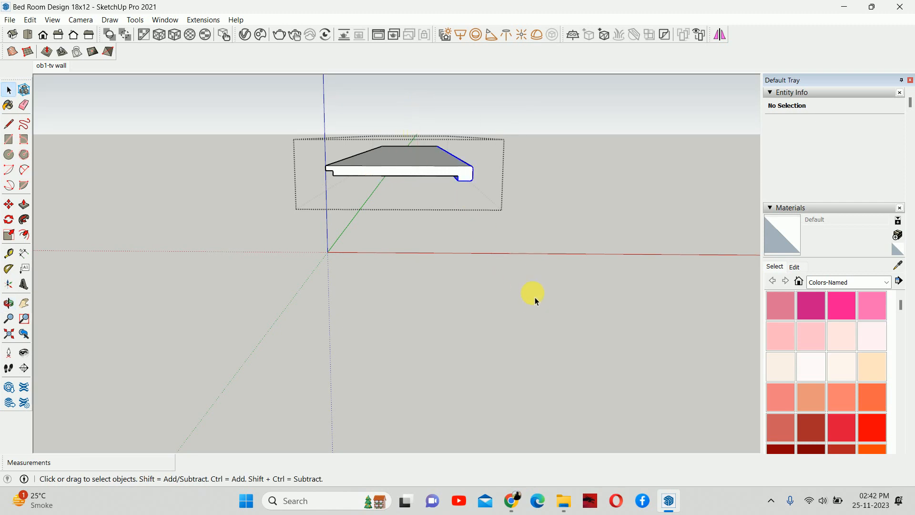
pyautogui.scroll(2, 442, 172)
pyautogui.press('m')
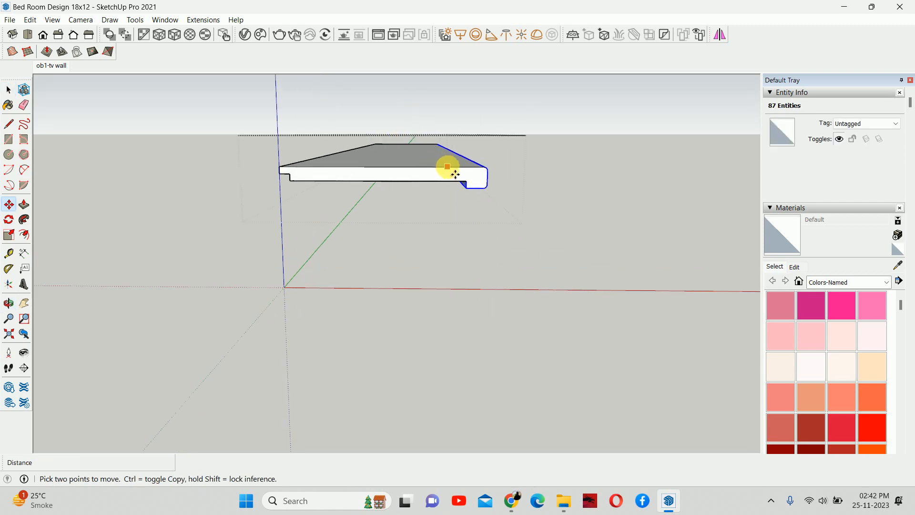
pyautogui.click(450, 171)
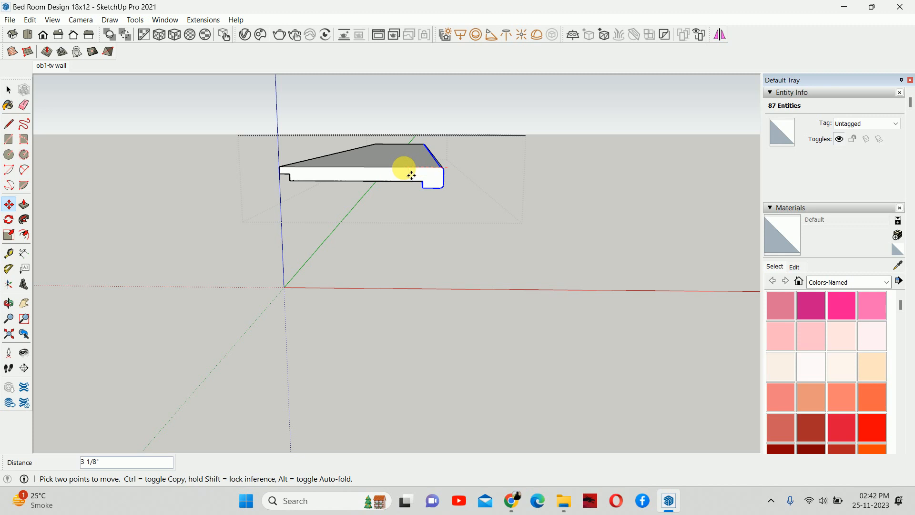
pyautogui.write('6')
pyautogui.press('Return')
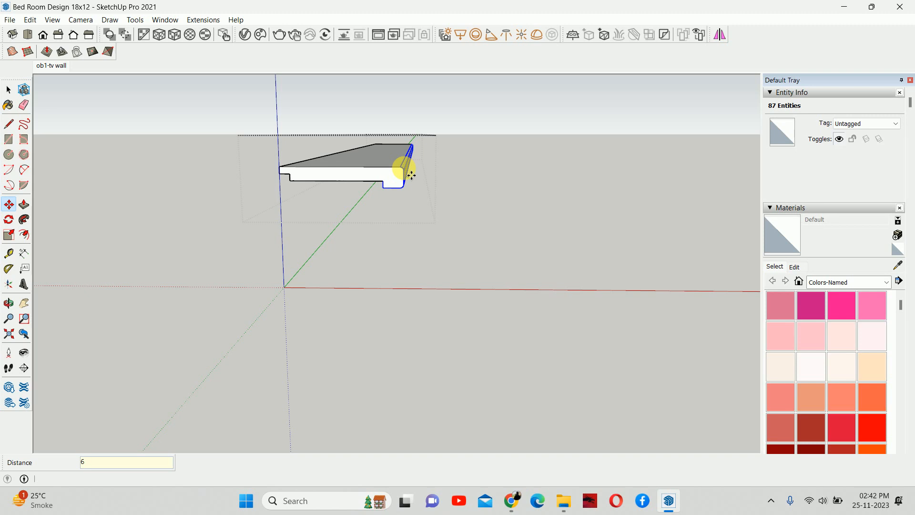
pyautogui.press('space')
# Push/Pull the inner face of the upper shelf's front lip about 6 3/4" back to the rear notch.
pyautogui.moveTo(358, 190); pyautogui.dragTo(451, 193, button='middle')
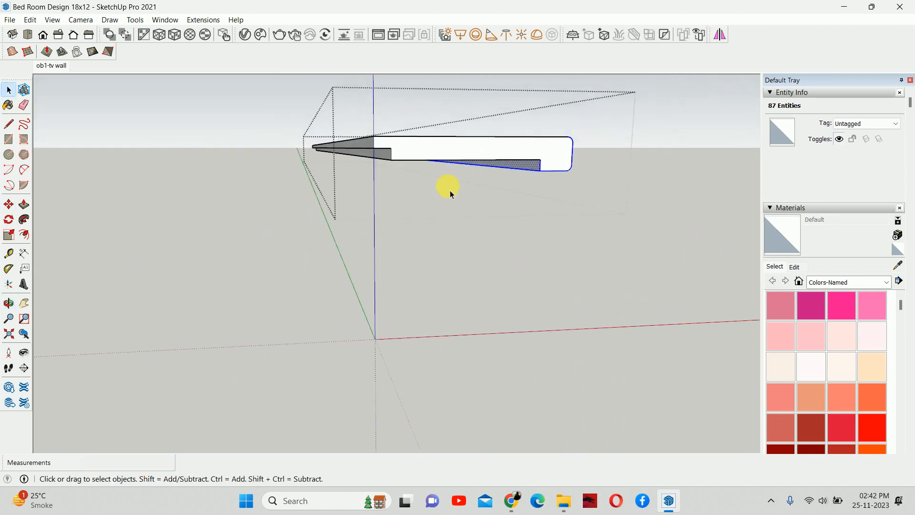
pyautogui.press('p')
pyautogui.moveTo(531, 174); pyautogui.dragTo(535, 172, button='middle')
pyautogui.click(535, 171)
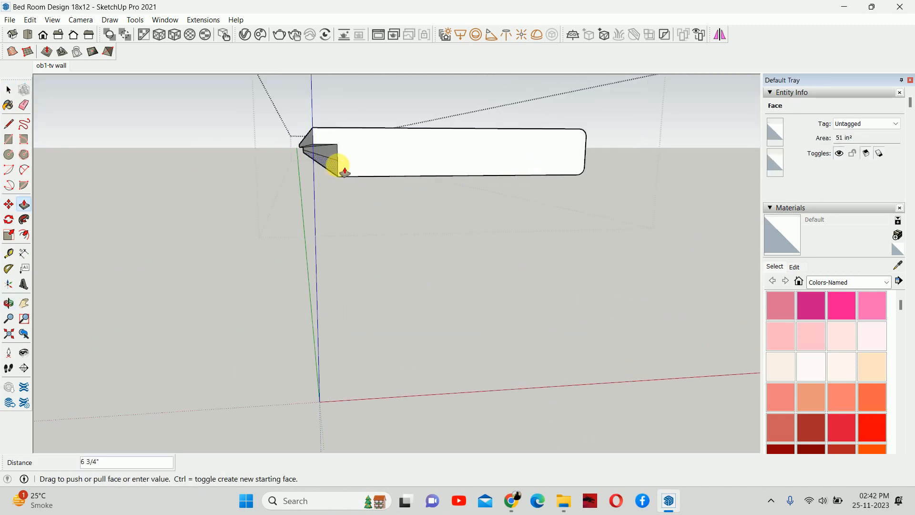
pyautogui.click(341, 165)
# Erase the leftover edge across the rear notch face at the end of the upper shelf.
pyautogui.press('e')
pyautogui.scroll(2, 334, 159)
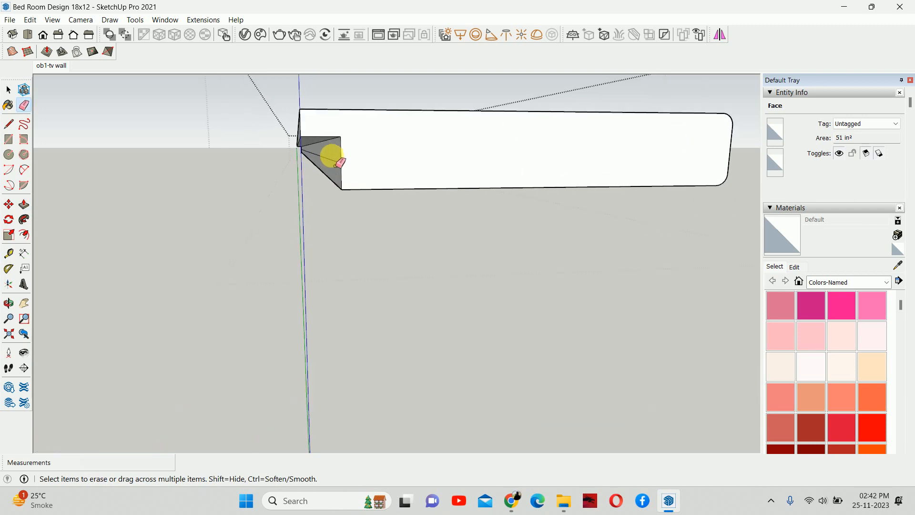
pyautogui.click(337, 167)
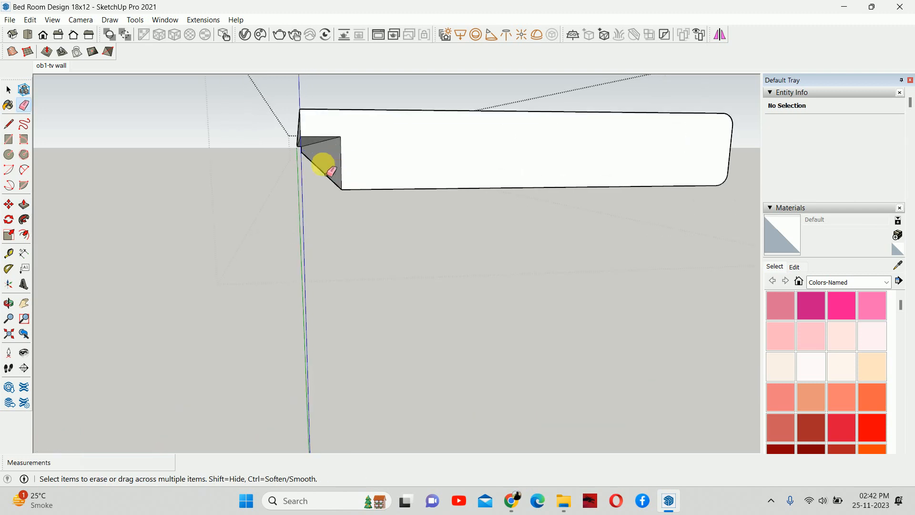
# Finish editing the upper shelf group and check the shelf against the whole TV wall from the front.
pyautogui.moveTo(425, 239); pyautogui.dragTo(353, 388, button='middle')
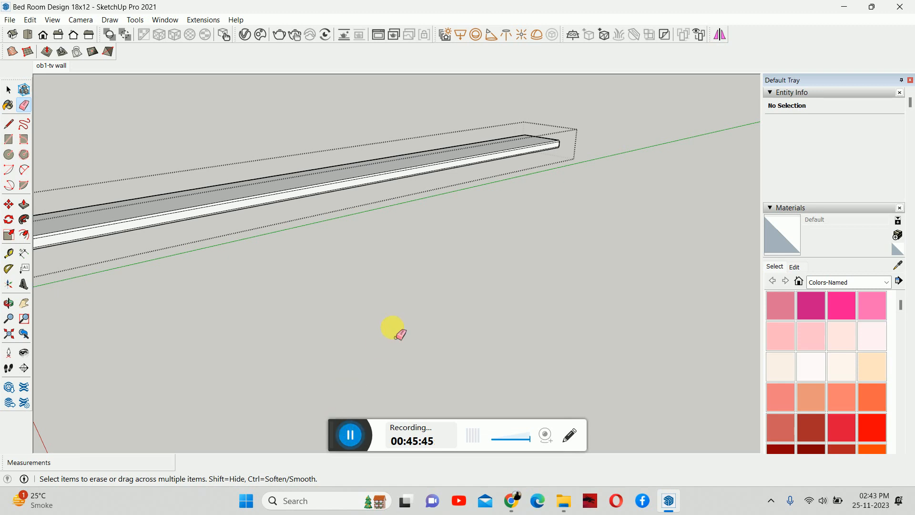
pyautogui.scroll(-3, 390, 290)
pyautogui.moveTo(400, 283); pyautogui.dragTo(266, 240, button='middle')
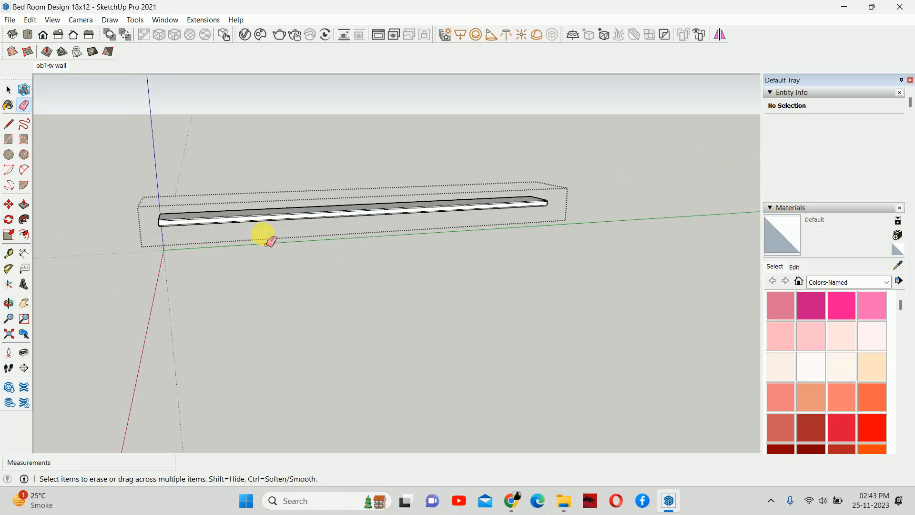
pyautogui.press('space')
pyautogui.click(369, 237)
pyautogui.scroll(-1, 370, 237)
pyautogui.scroll(-1, 369, 238)
pyautogui.moveTo(369, 237); pyautogui.dragTo(480, 209, button='middle')
pyautogui.scroll(-3, 302, 211)
pyautogui.scroll(5, 480, 208)
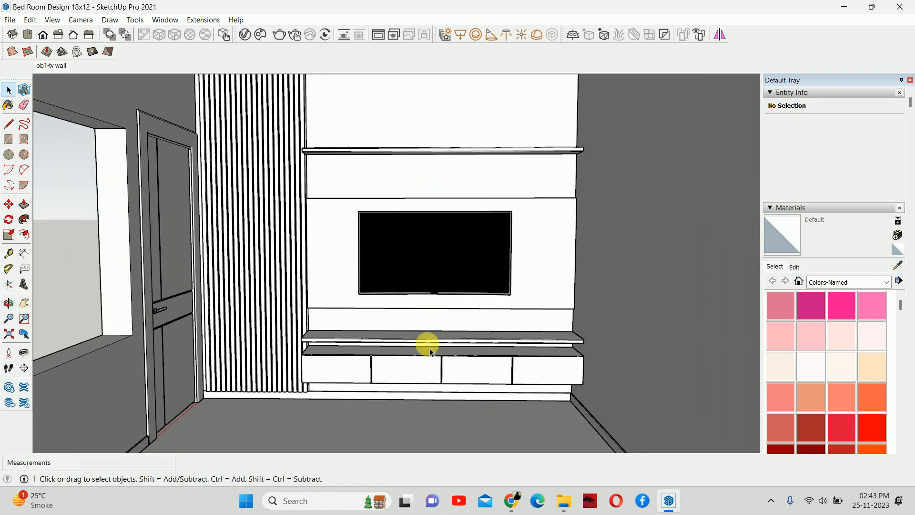
pyautogui.scroll(-3, 388, 210)
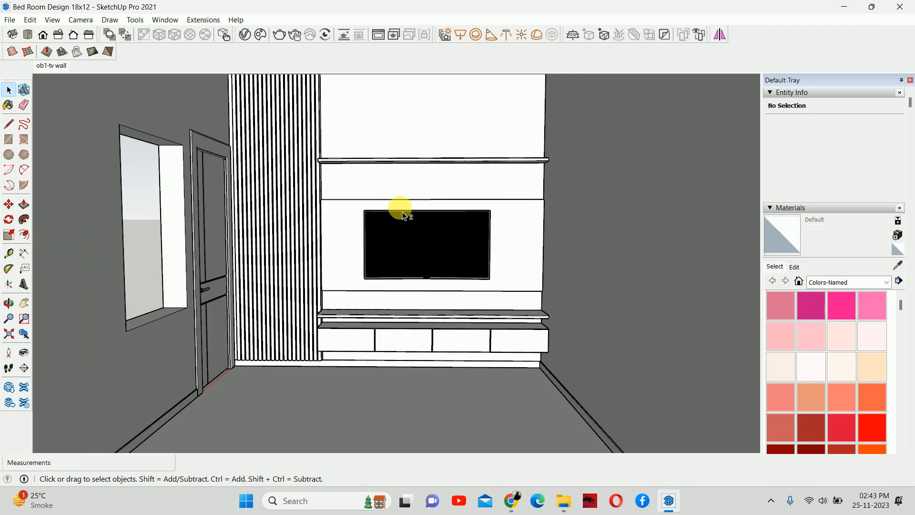
pyautogui.keyDown('shift'); pyautogui.moveTo(400, 210); pyautogui.dragTo(381, 253, button='middle'); pyautogui.keyUp('shift')
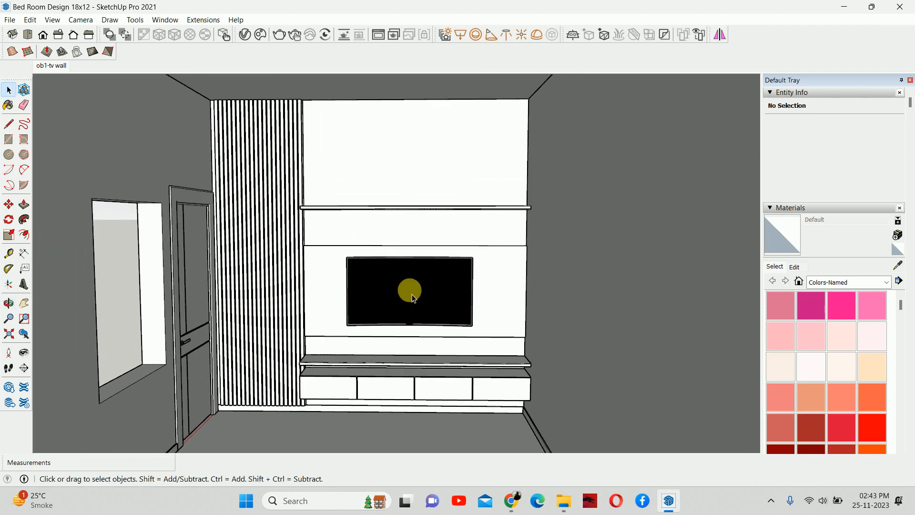